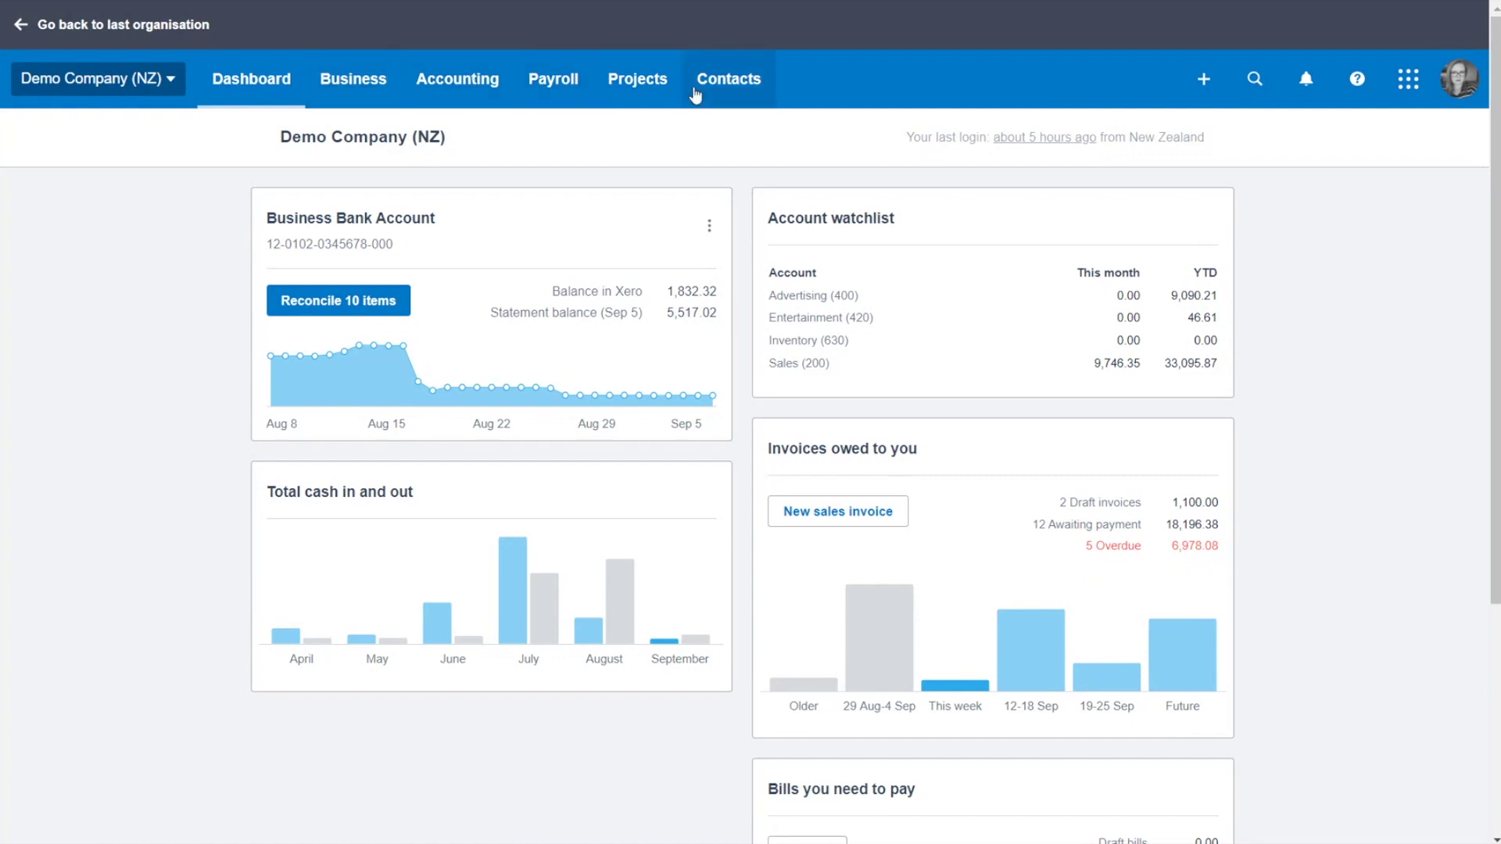
Review the organisation menu and the list of items that can be created new
left_click(162, 78)
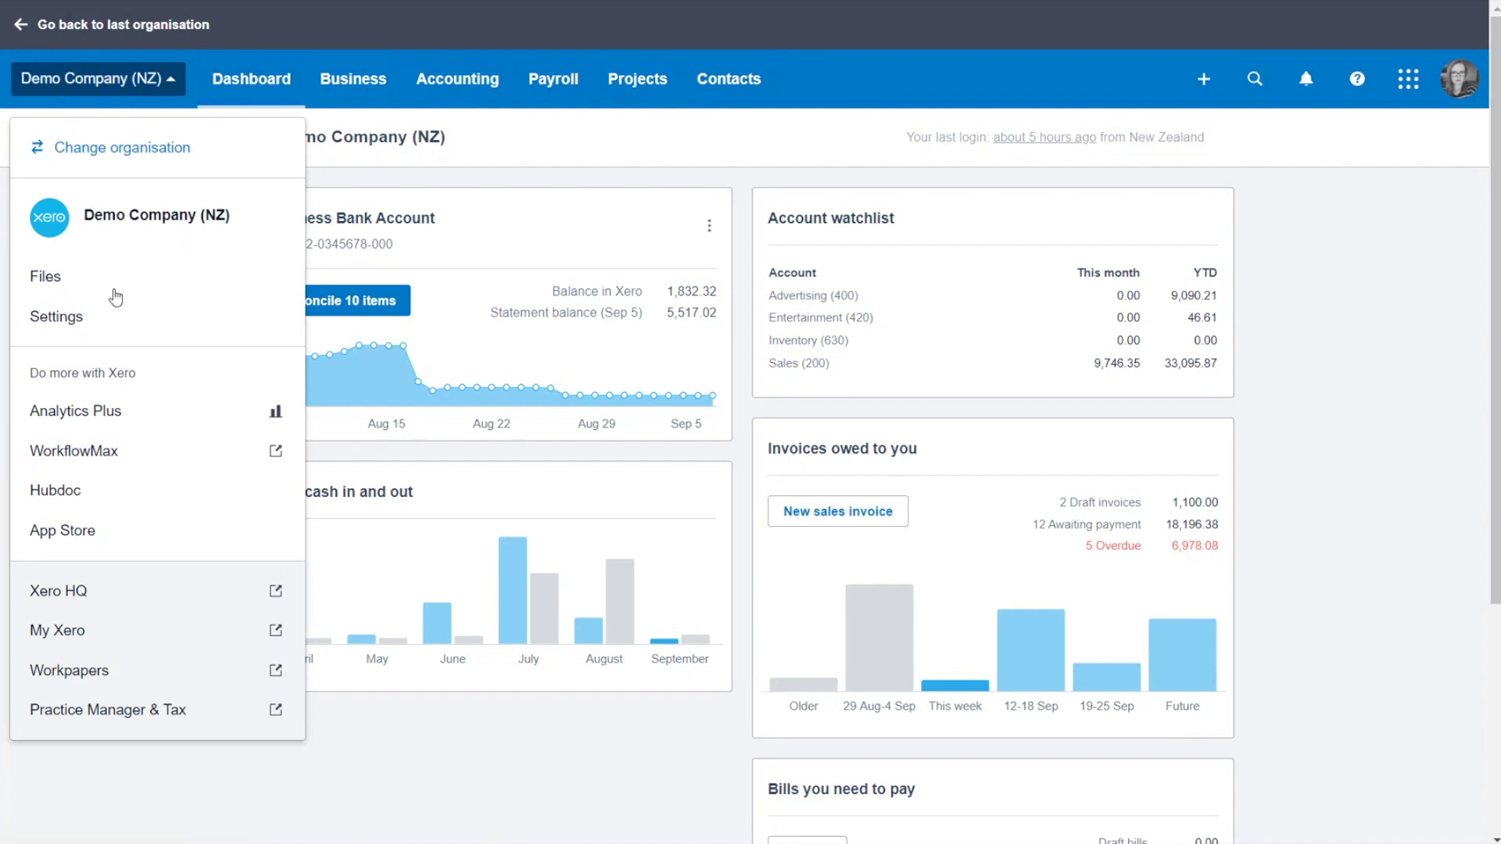
left_click(1312, 182)
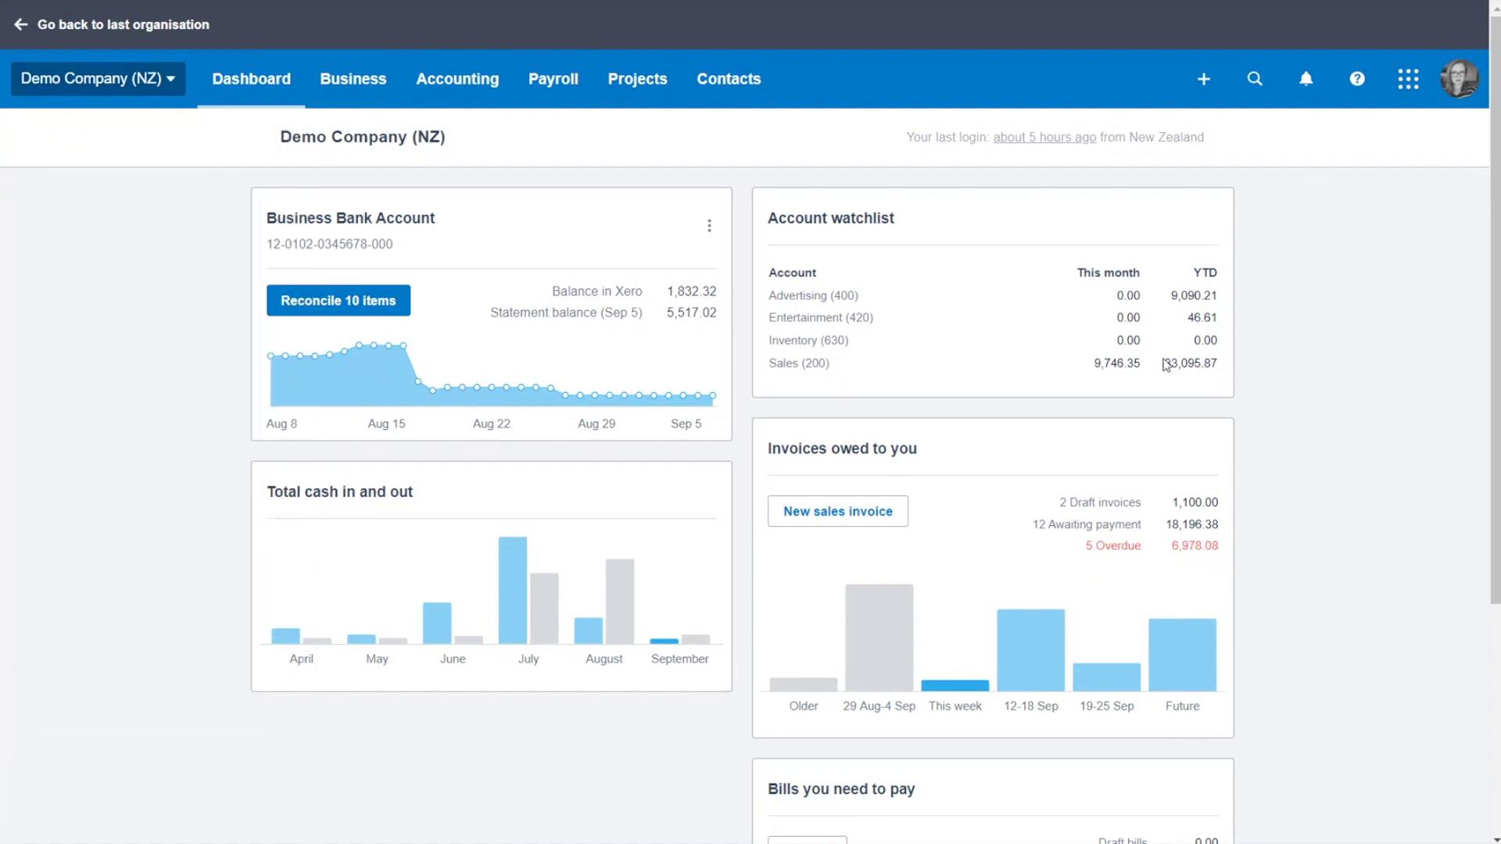
left_click(1205, 81)
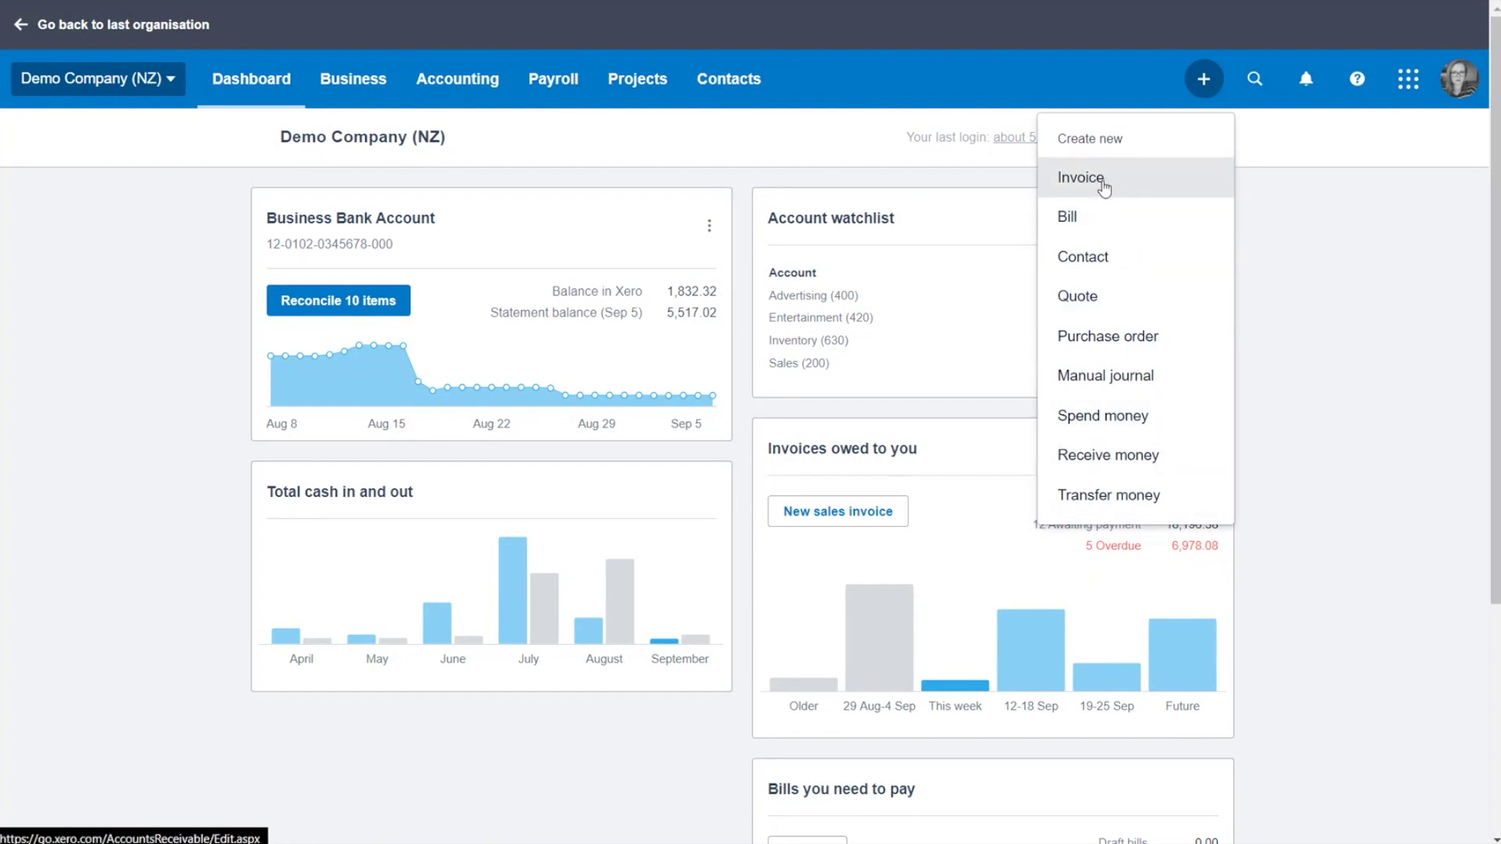
left_click(1287, 116)
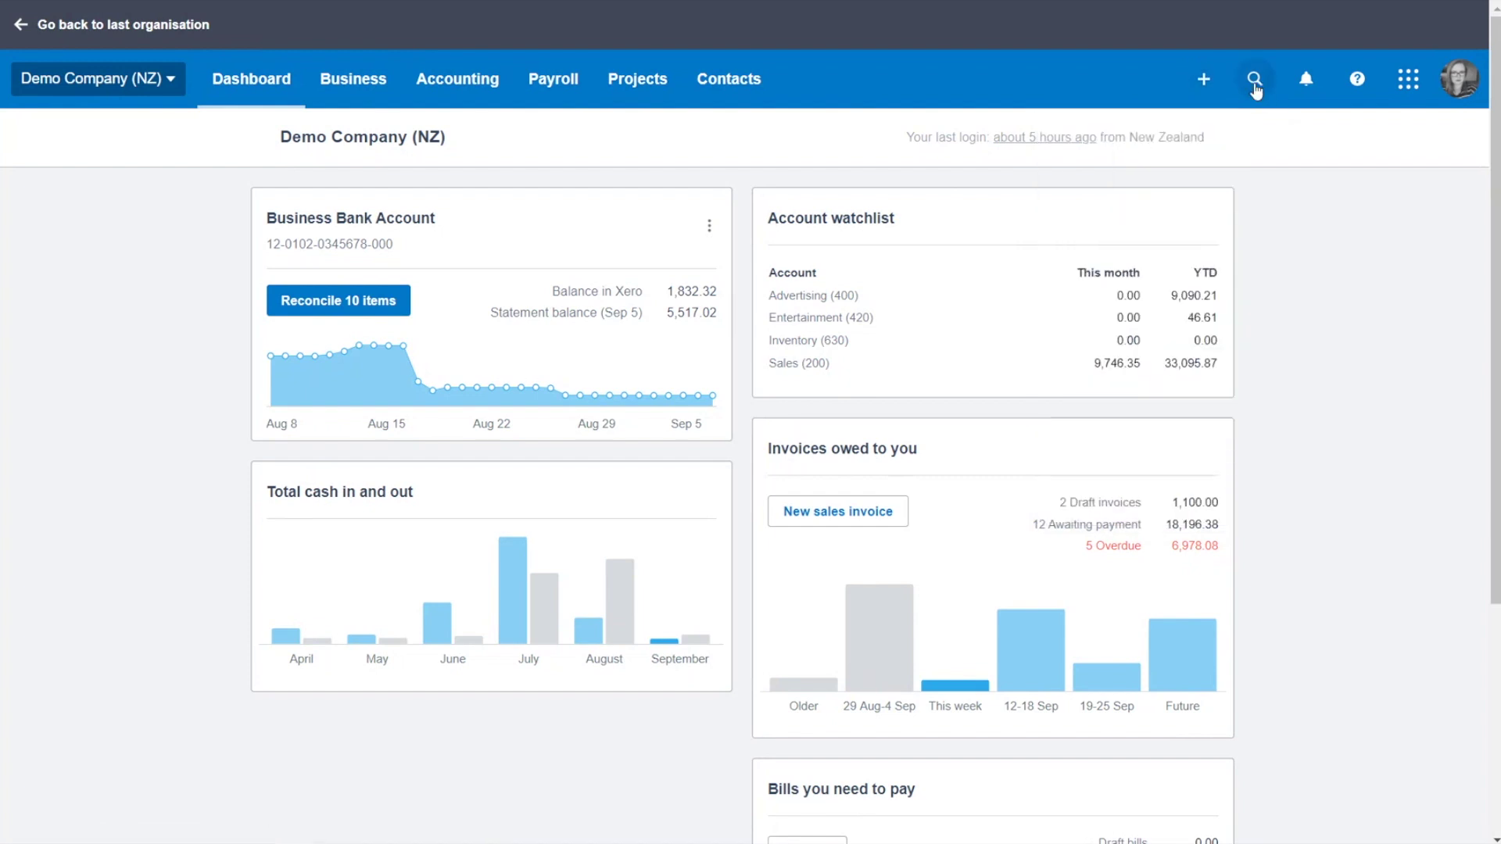
View the search panel and the notifications list, closing the notifications when finished
left_click(1255, 87)
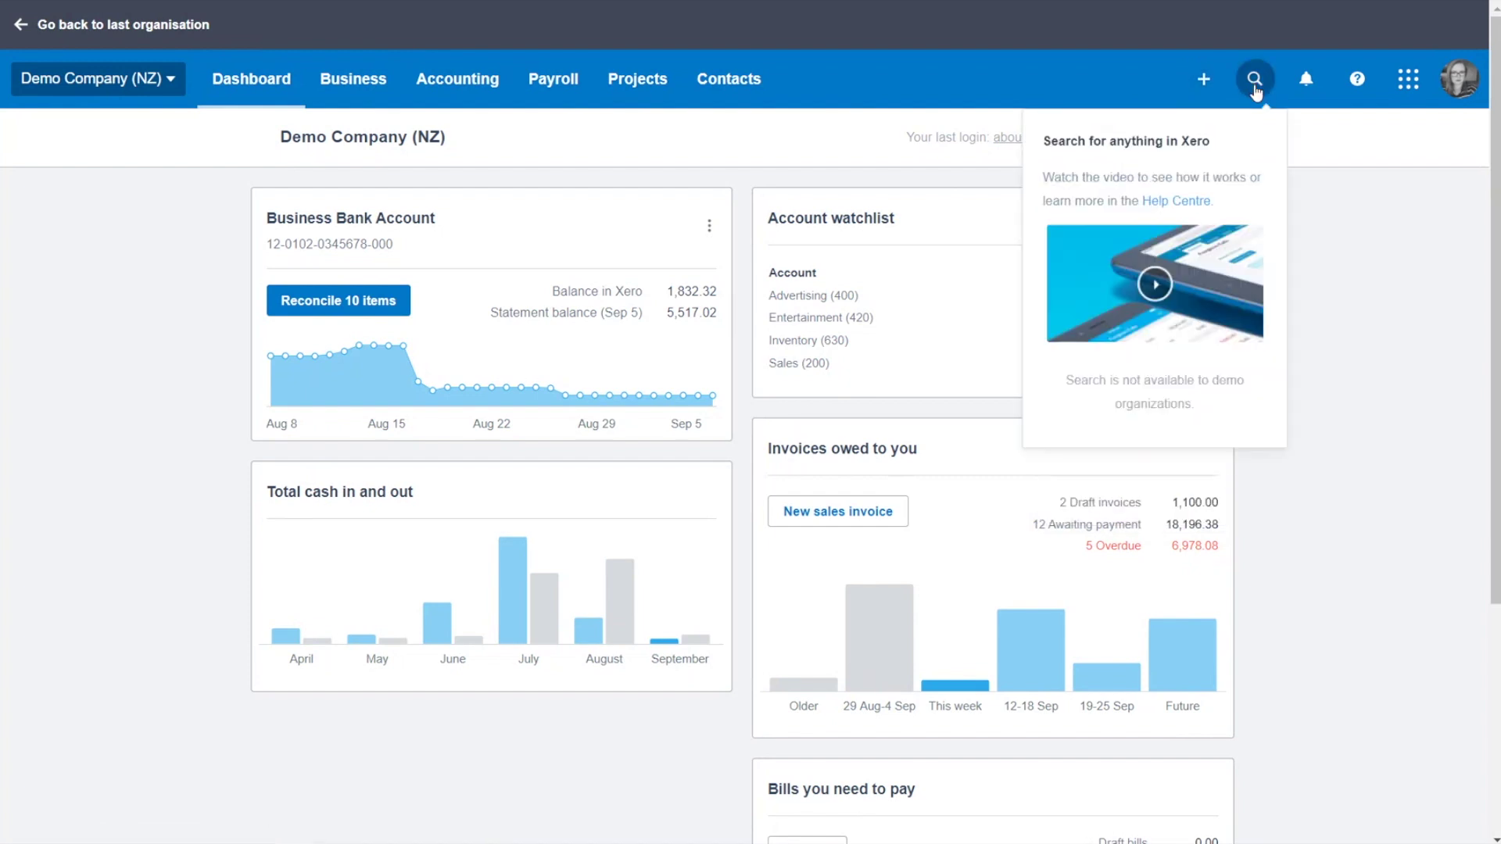
left_click(1304, 86)
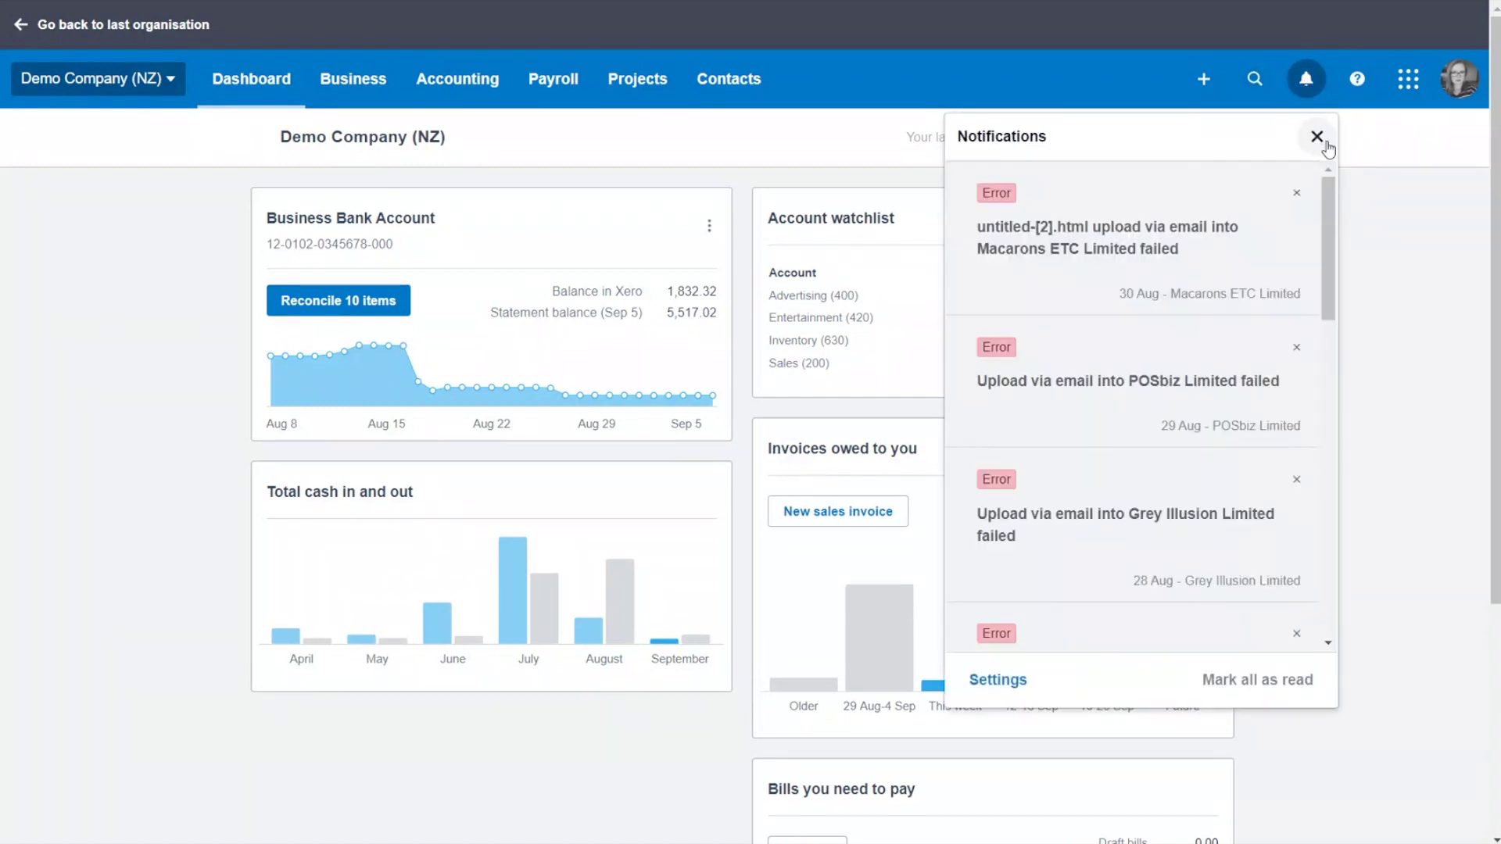
left_click(1317, 138)
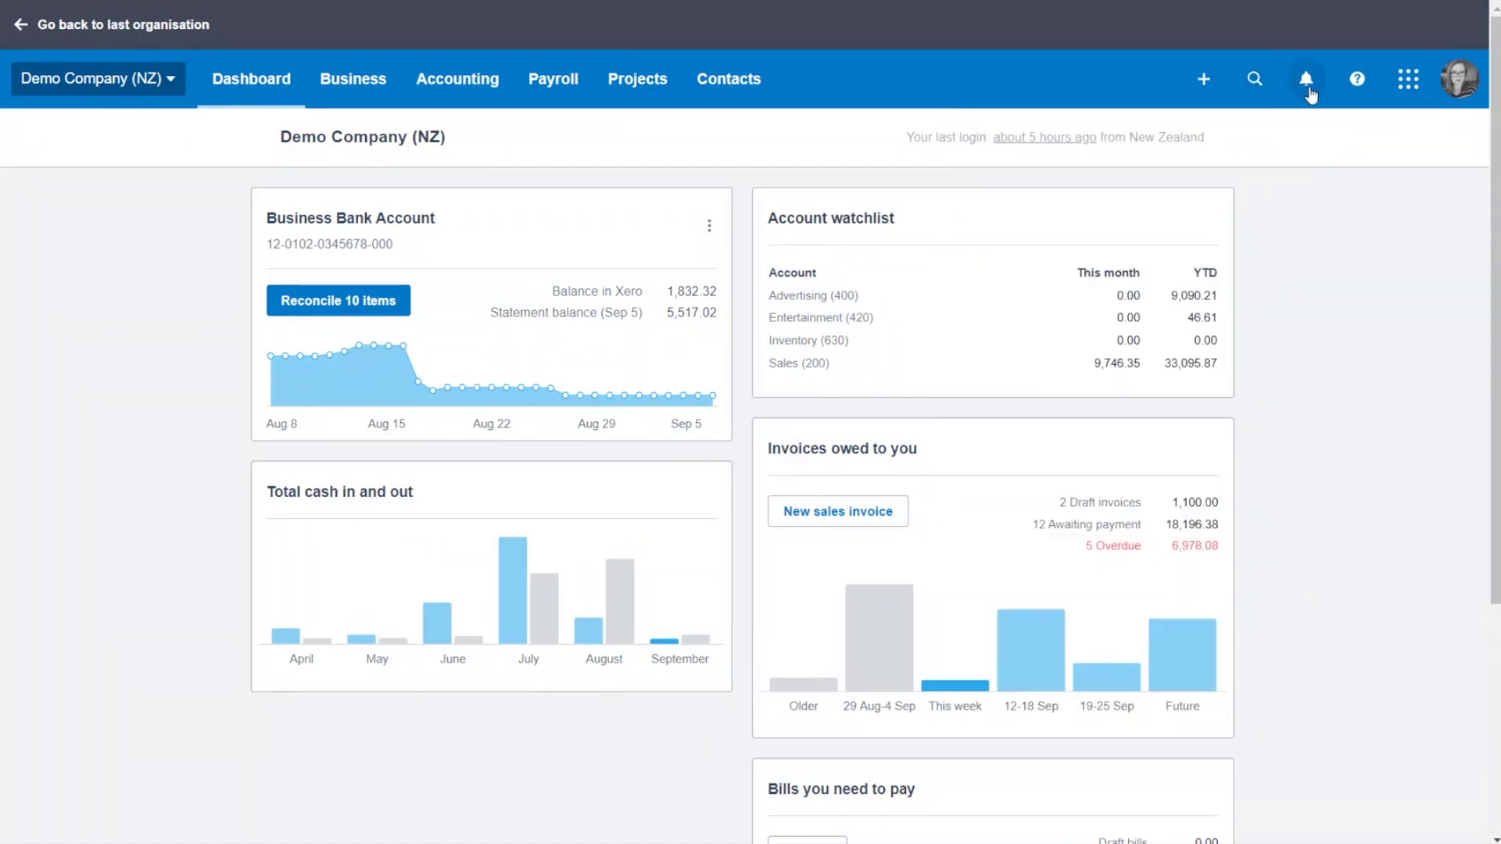
Search the help articles for "Invoice", choose the suggestion "email invoices to xero" and browse its results
left_click(1358, 82)
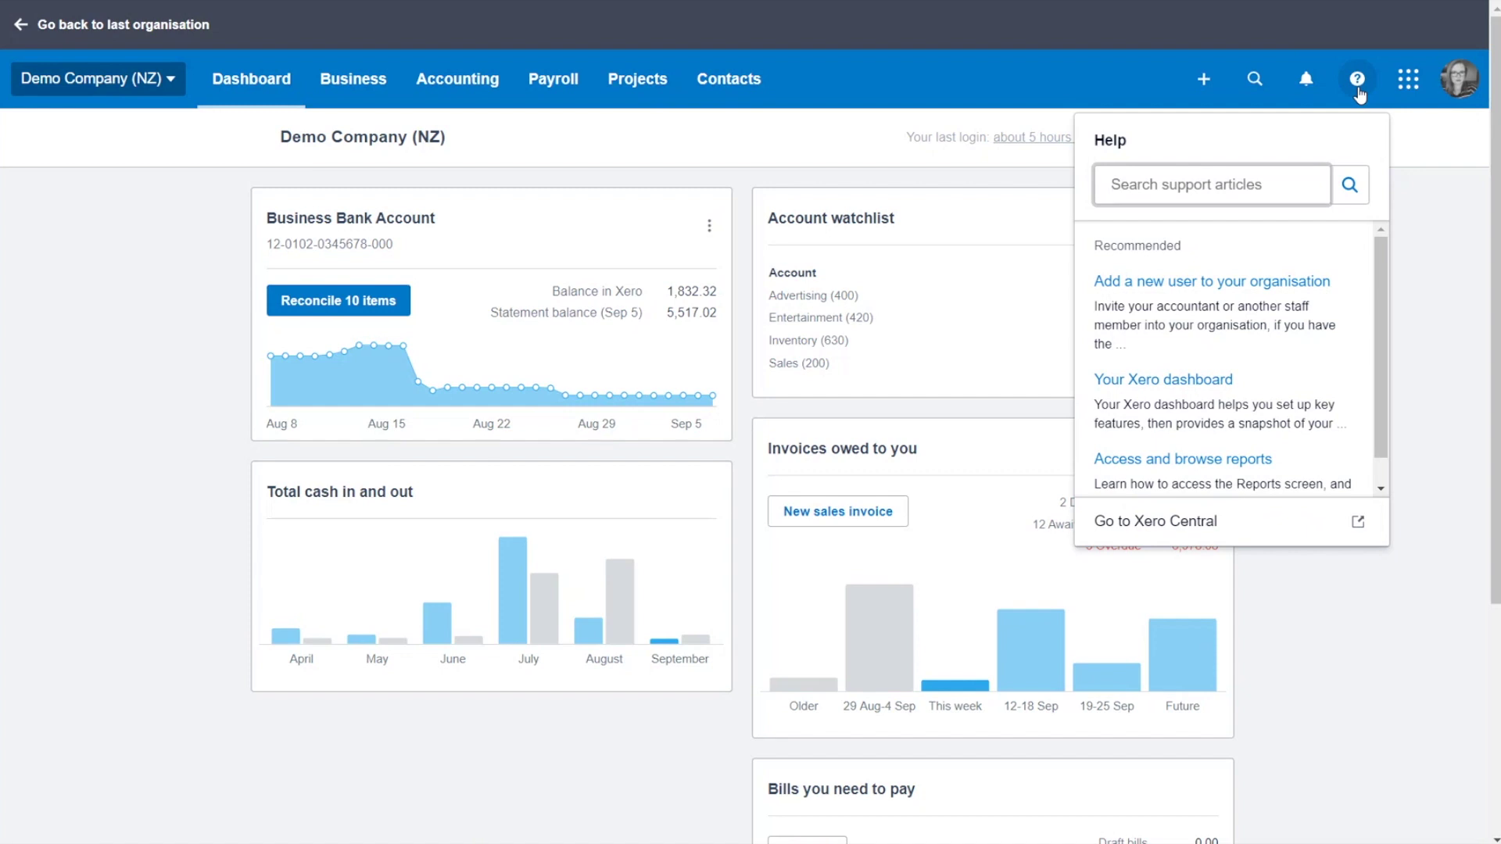
type("In")
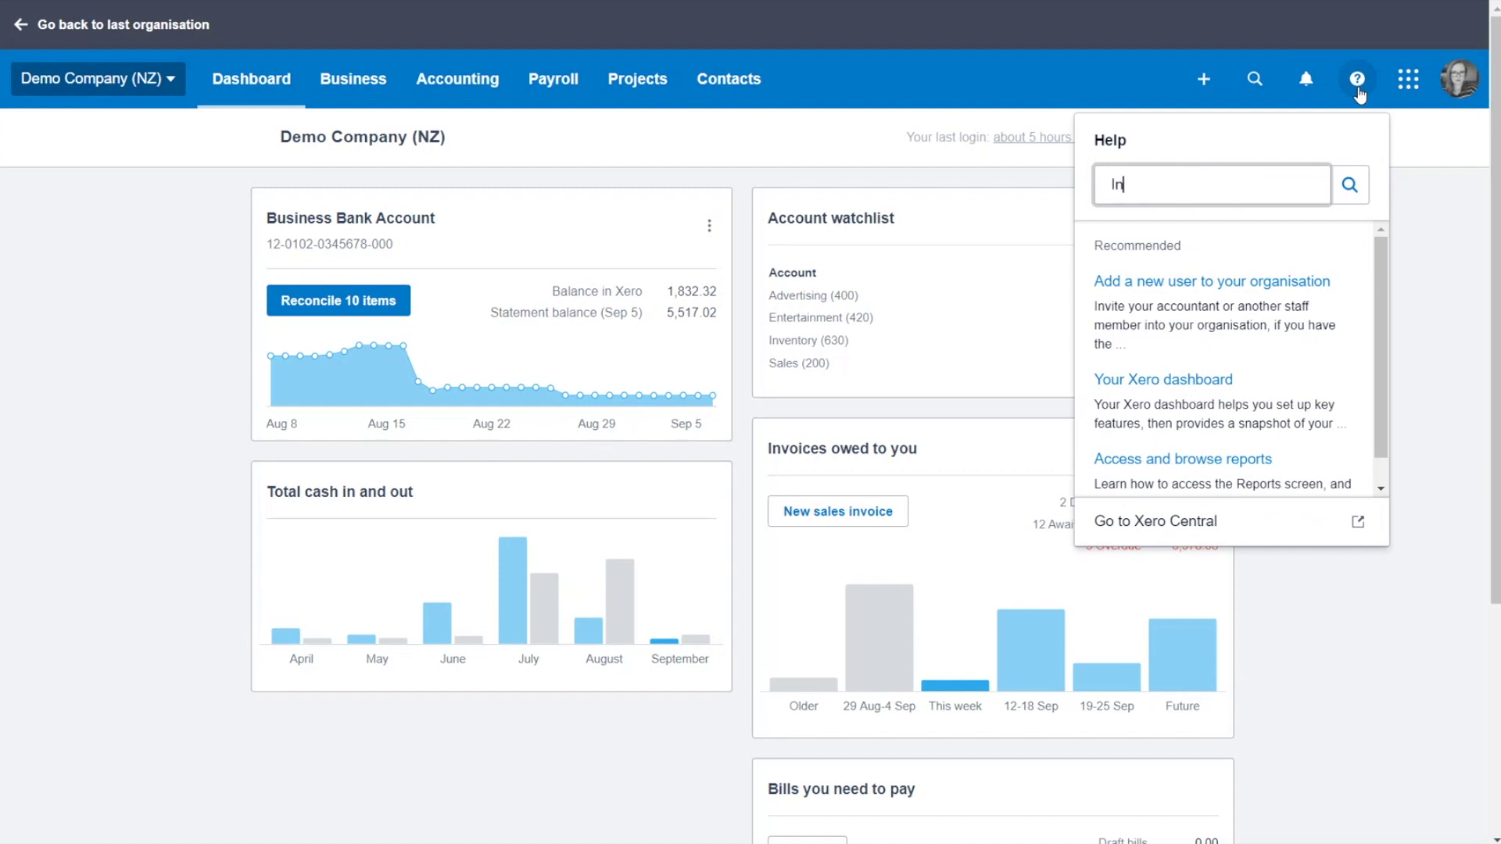
type("voice")
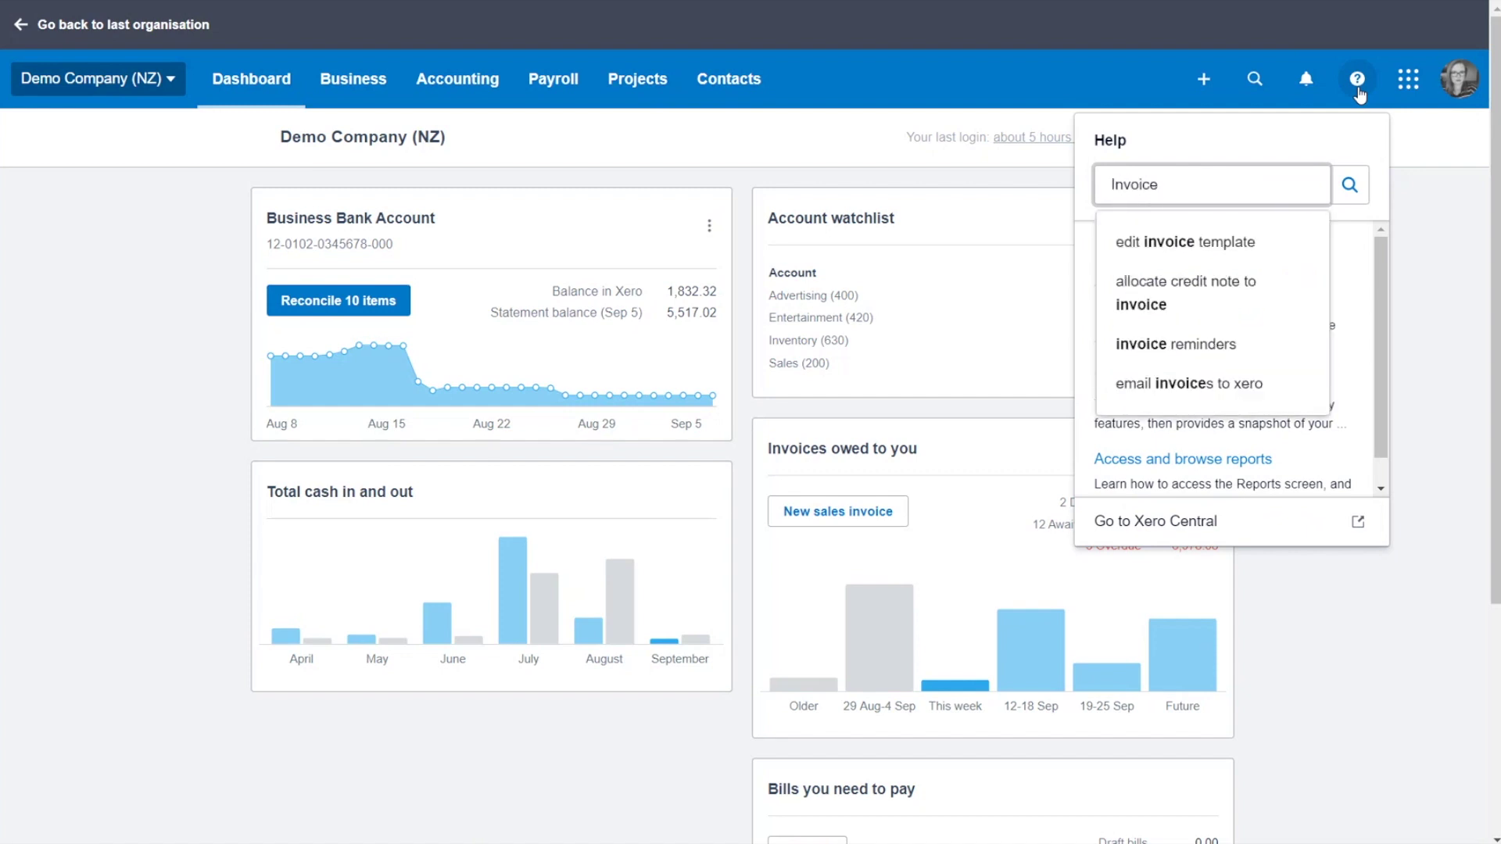
left_click(1179, 393)
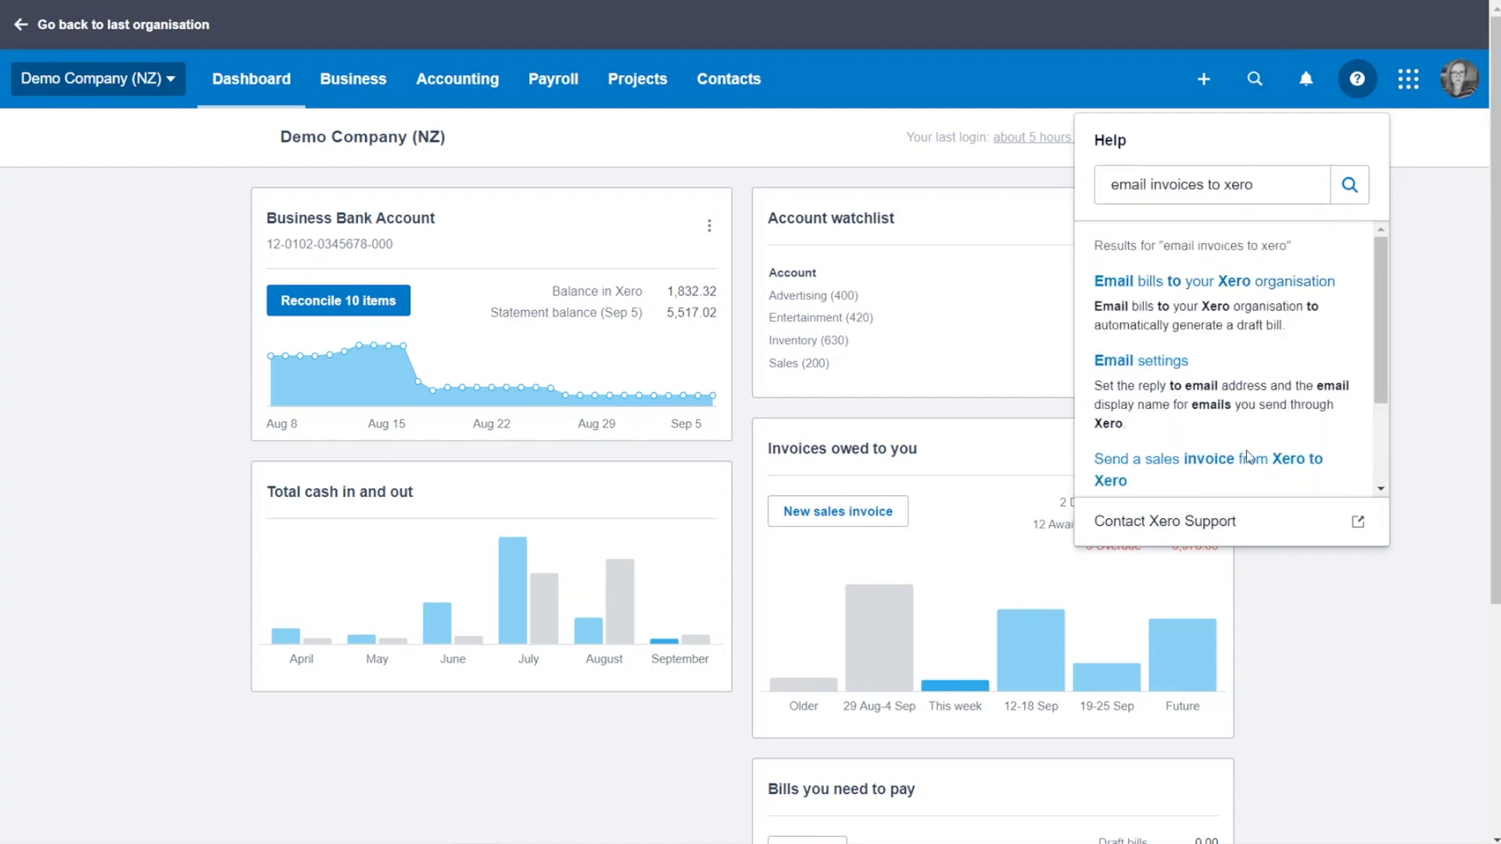
scroll(1282, 423, "down", 3)
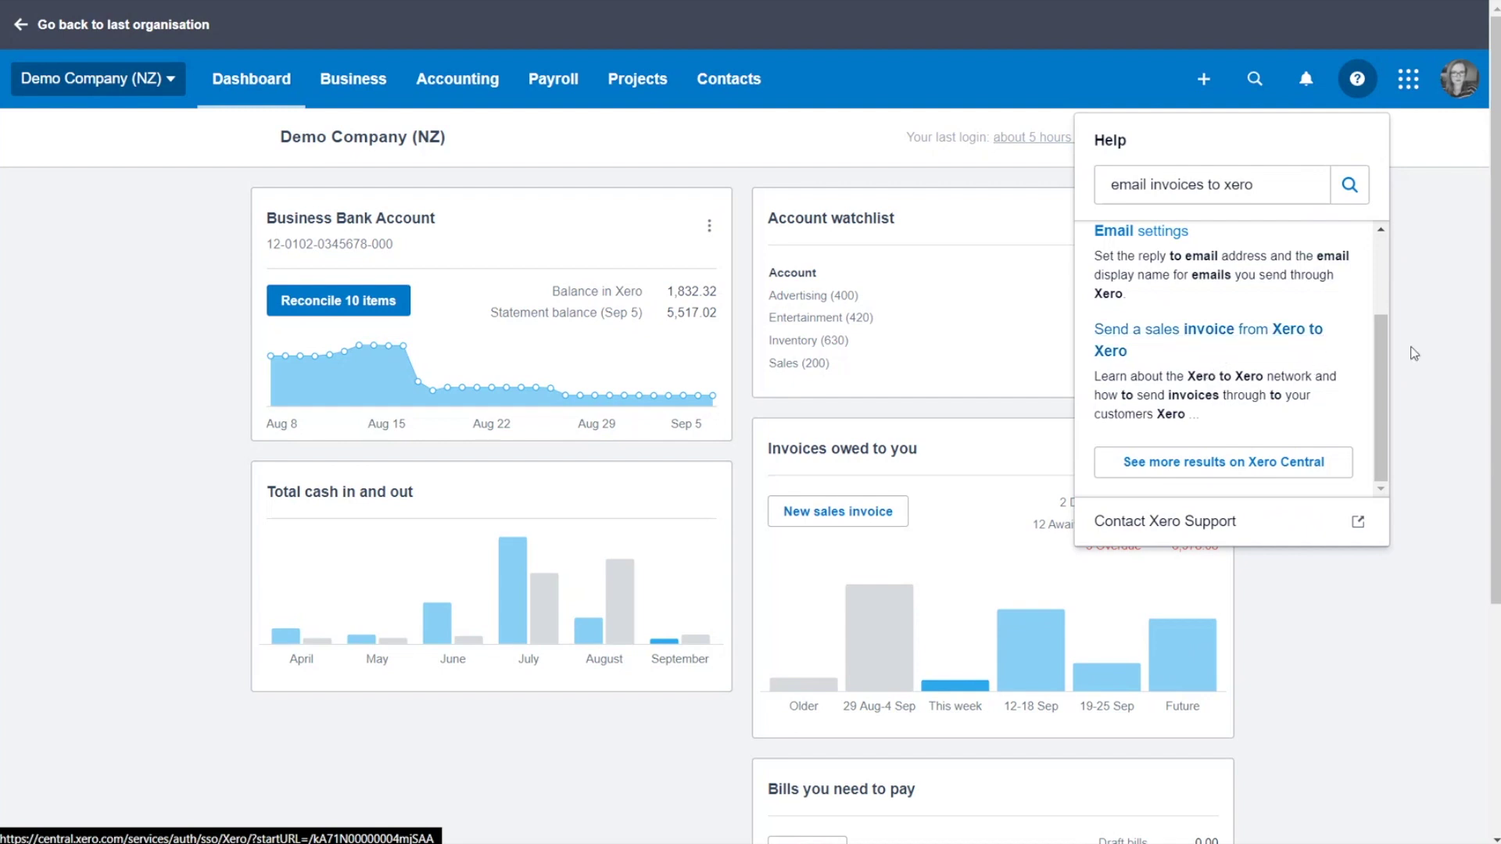
left_click_drag(1383, 371, 1384, 294)
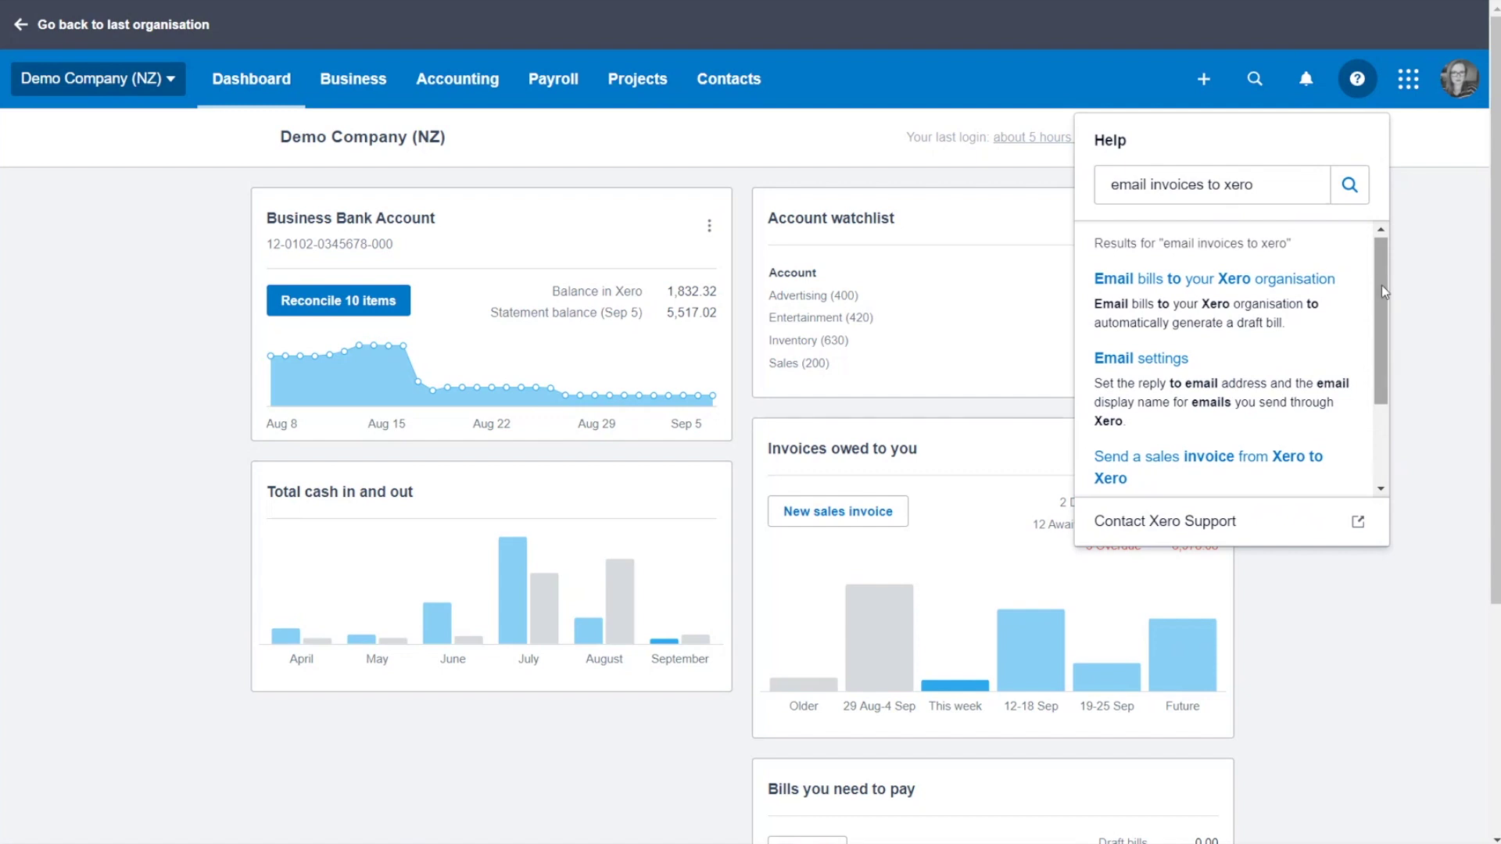
left_click_drag(1382, 289, 1393, 395)
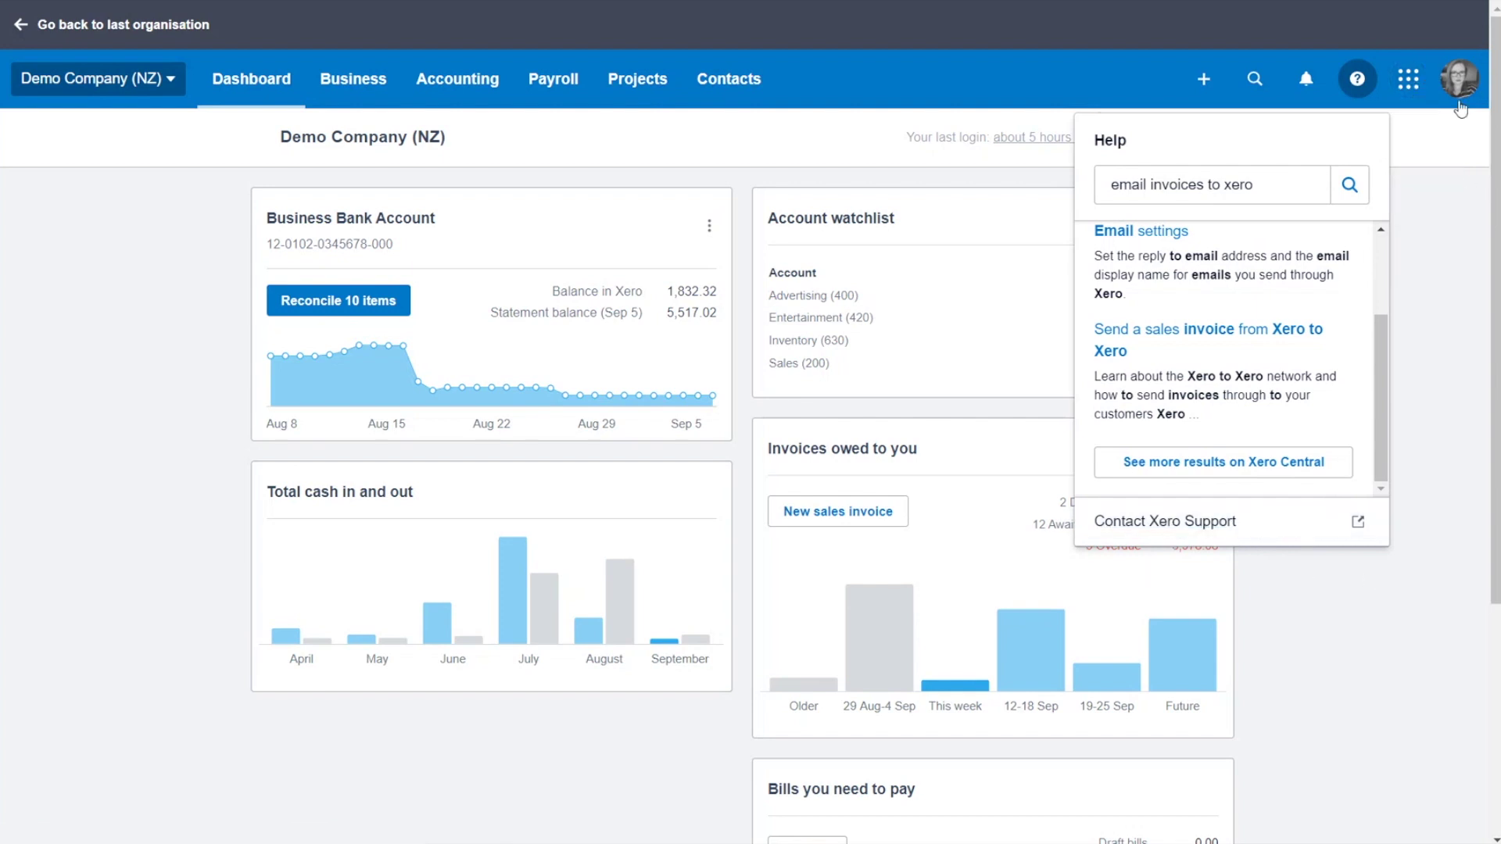
View the connected apps panel and the user profile menu
left_click(1383, 88)
left_click(1408, 78)
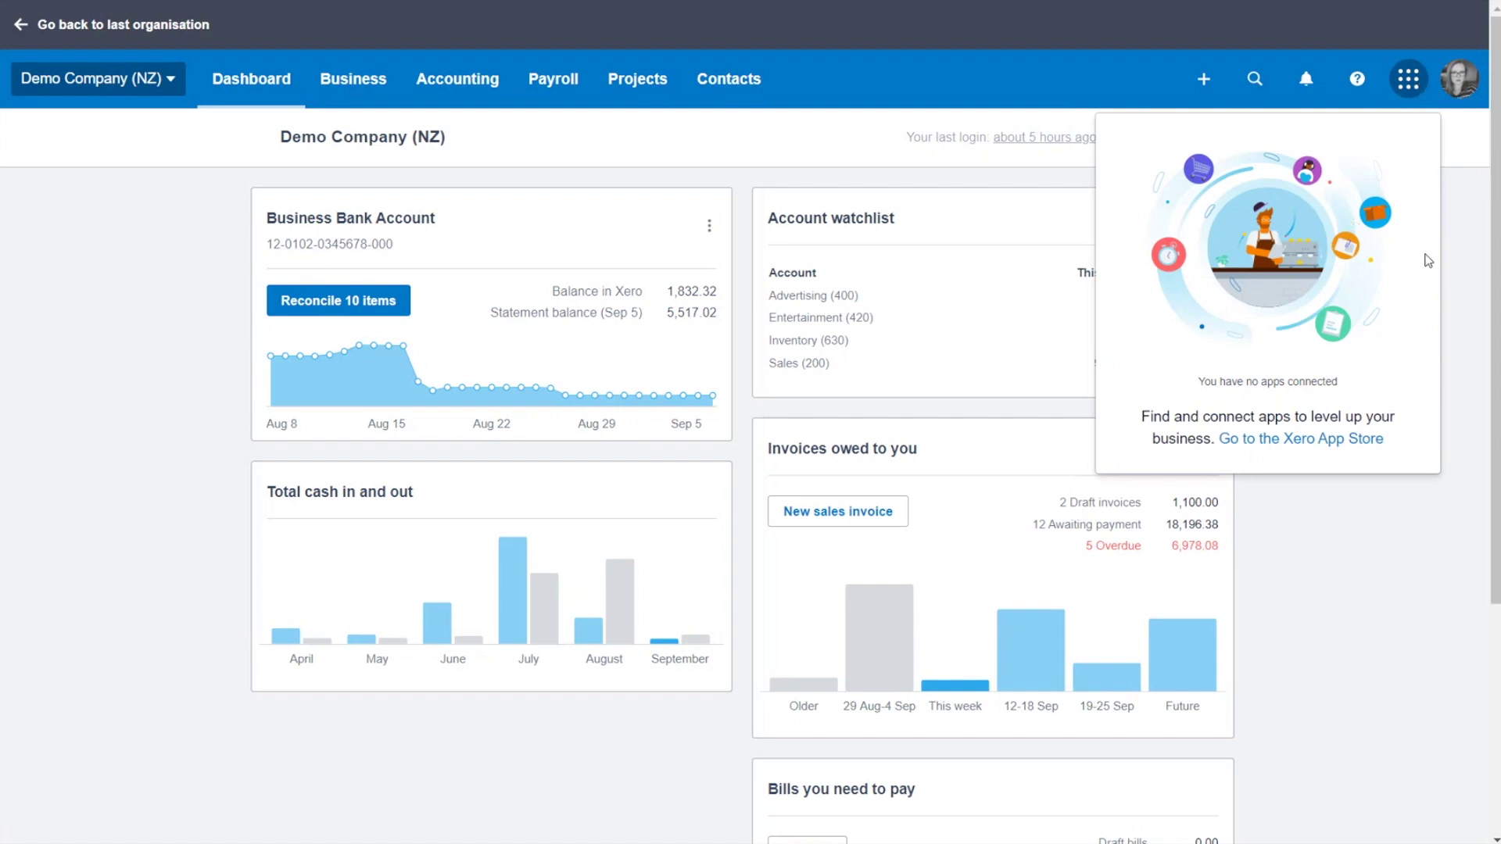
left_click(1459, 87)
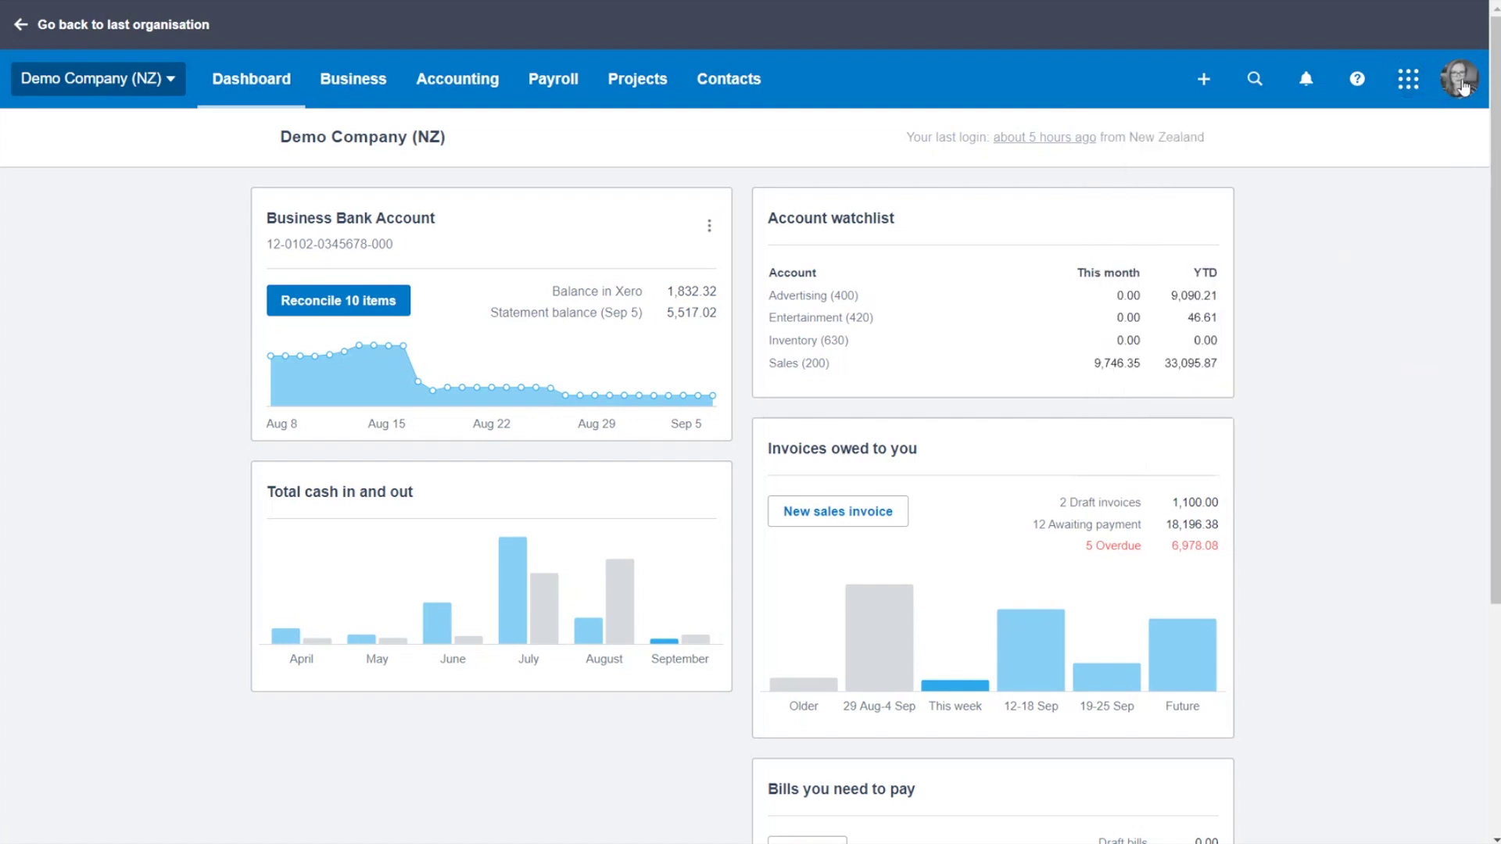
left_click(1371, 415)
View the Files page of the demo organisation and return to the dashboard
left_click(148, 79)
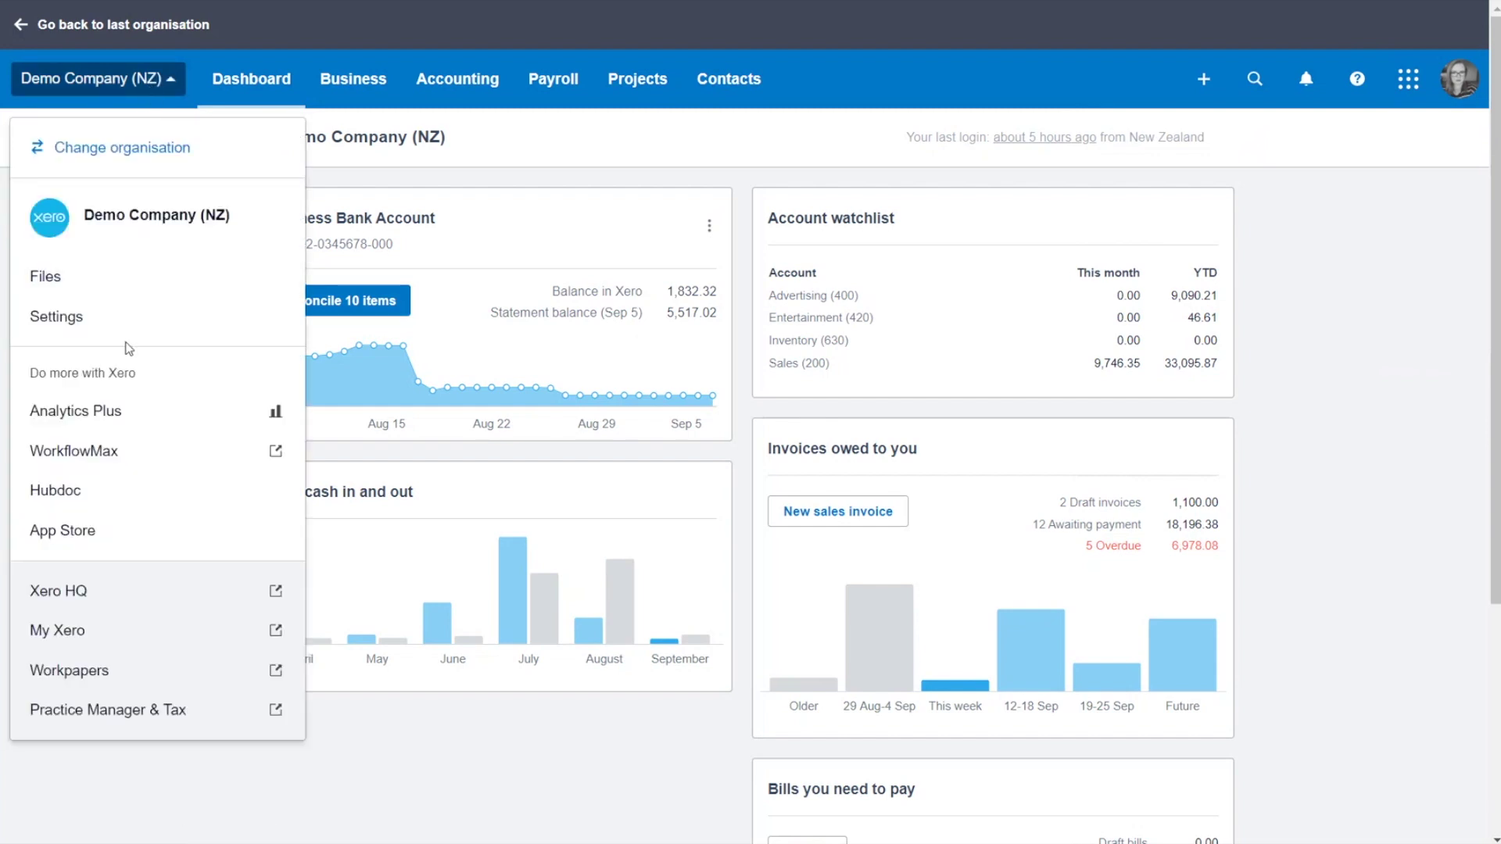
left_click(88, 283)
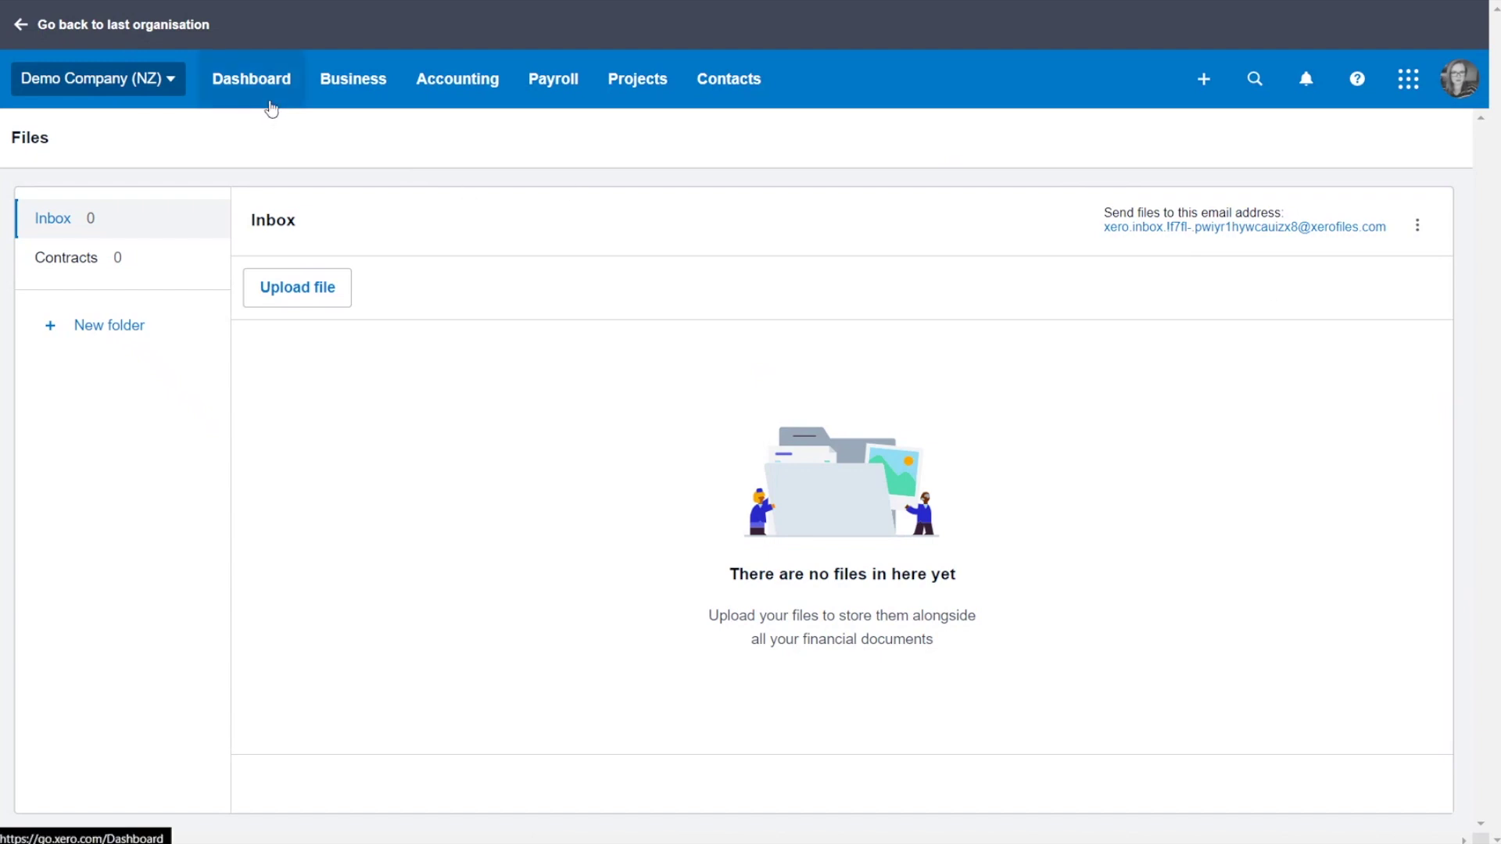
left_click(262, 78)
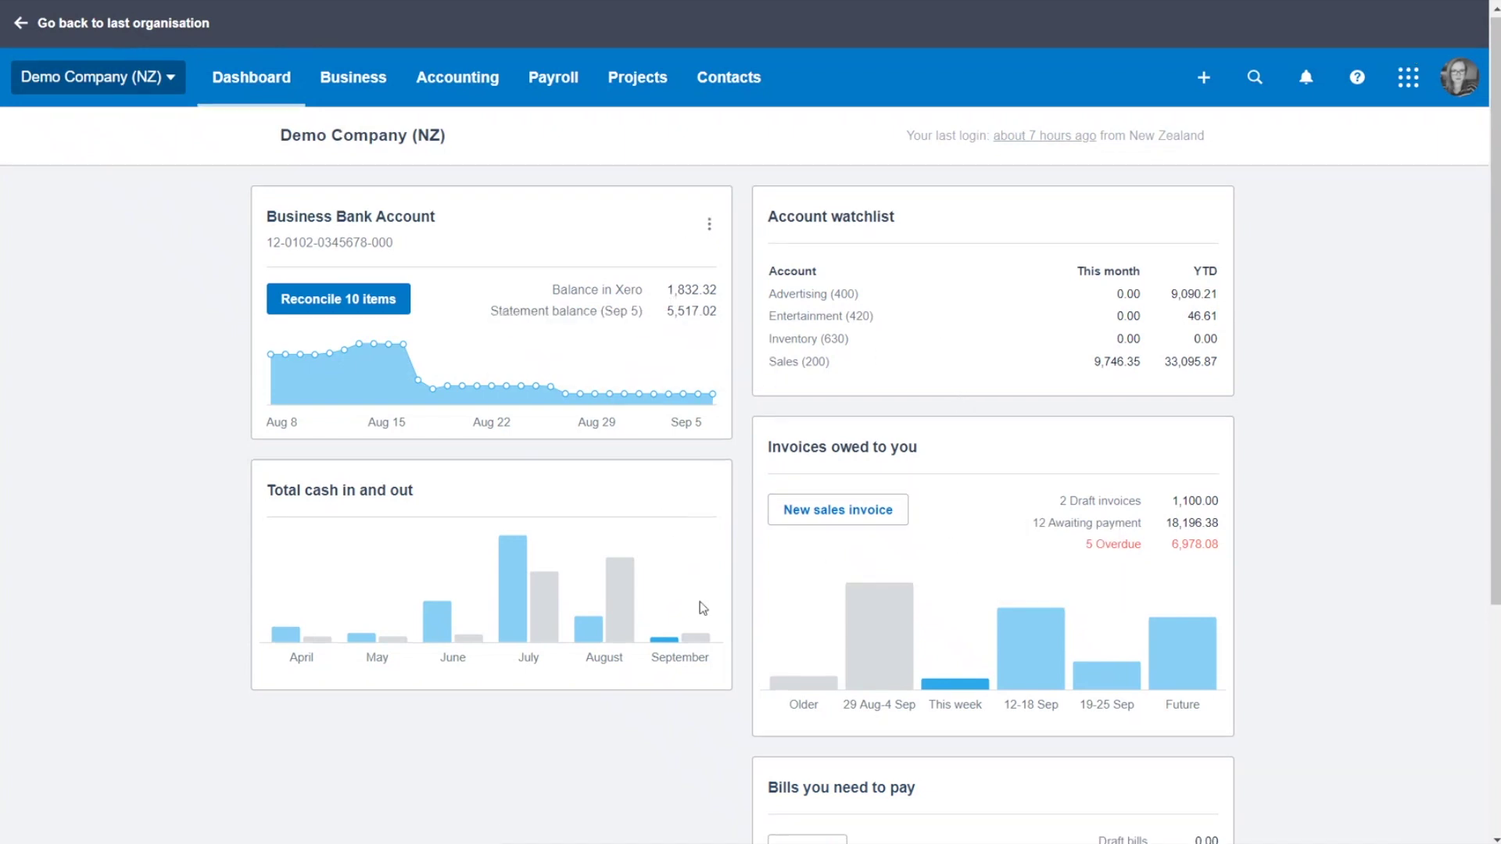
Edit the dashboard to show the Business Savings Account and hide the Account watchlist, saving the changes
scroll(712, 622, "down", 3)
scroll(719, 630, "down", 2)
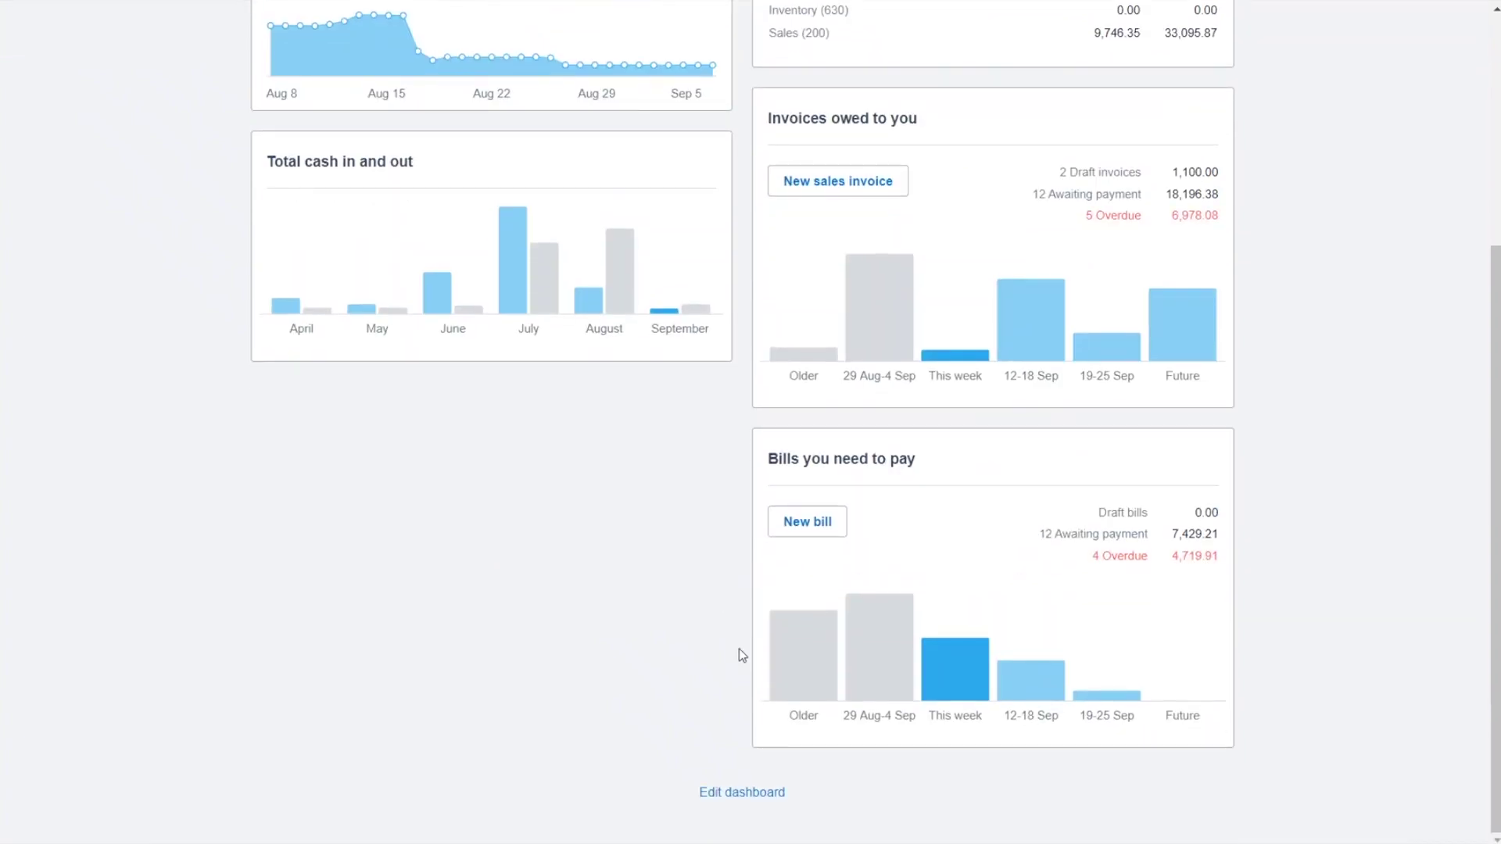
left_click(735, 794)
scroll(792, 407, "up", 2)
scroll(805, 434, "up", 2)
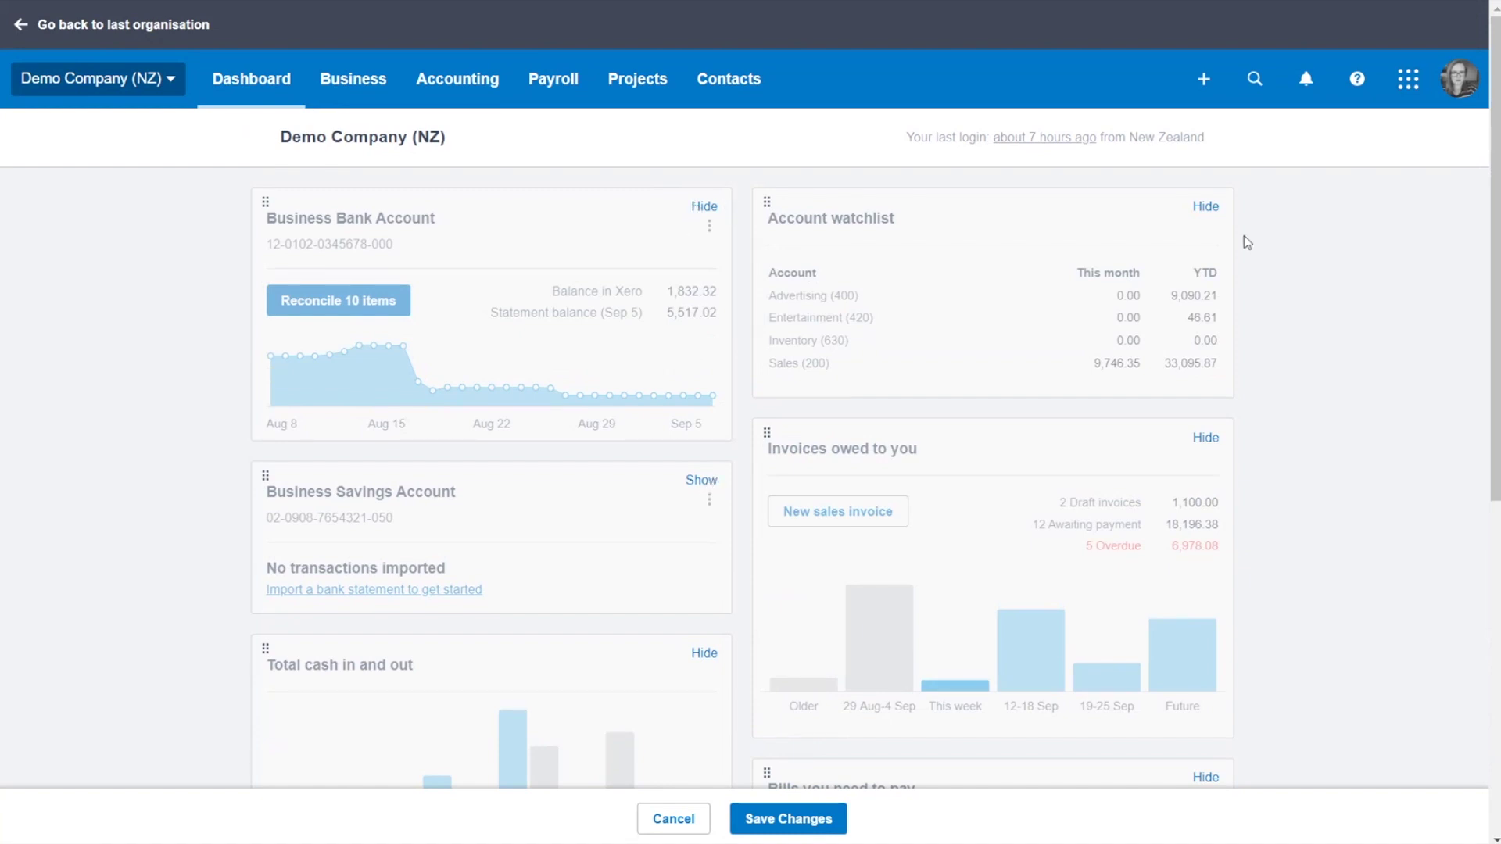
scroll(967, 479, "down", 7)
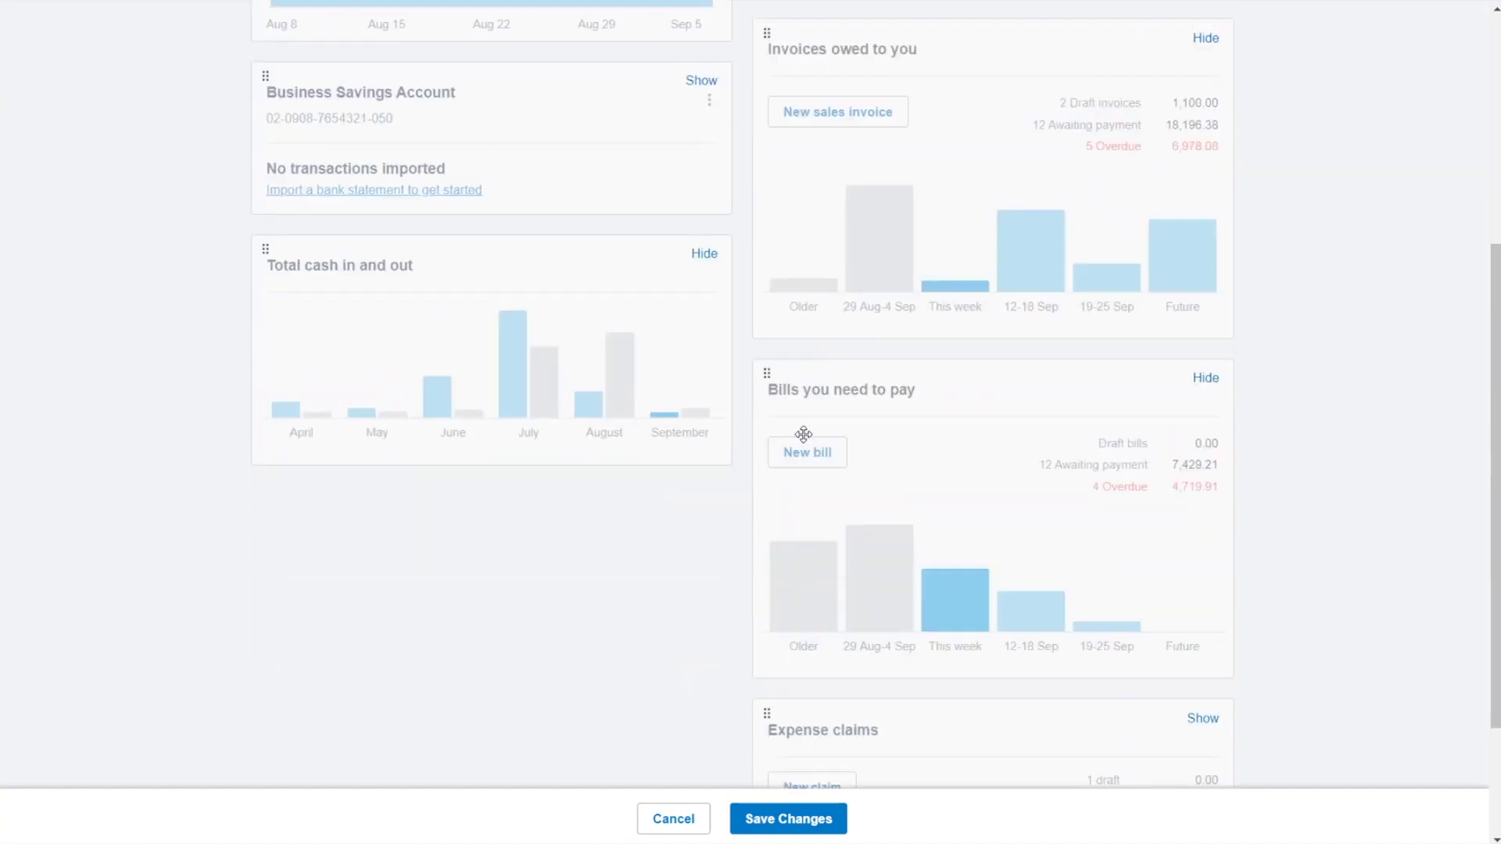
scroll(650, 335, "up", 5)
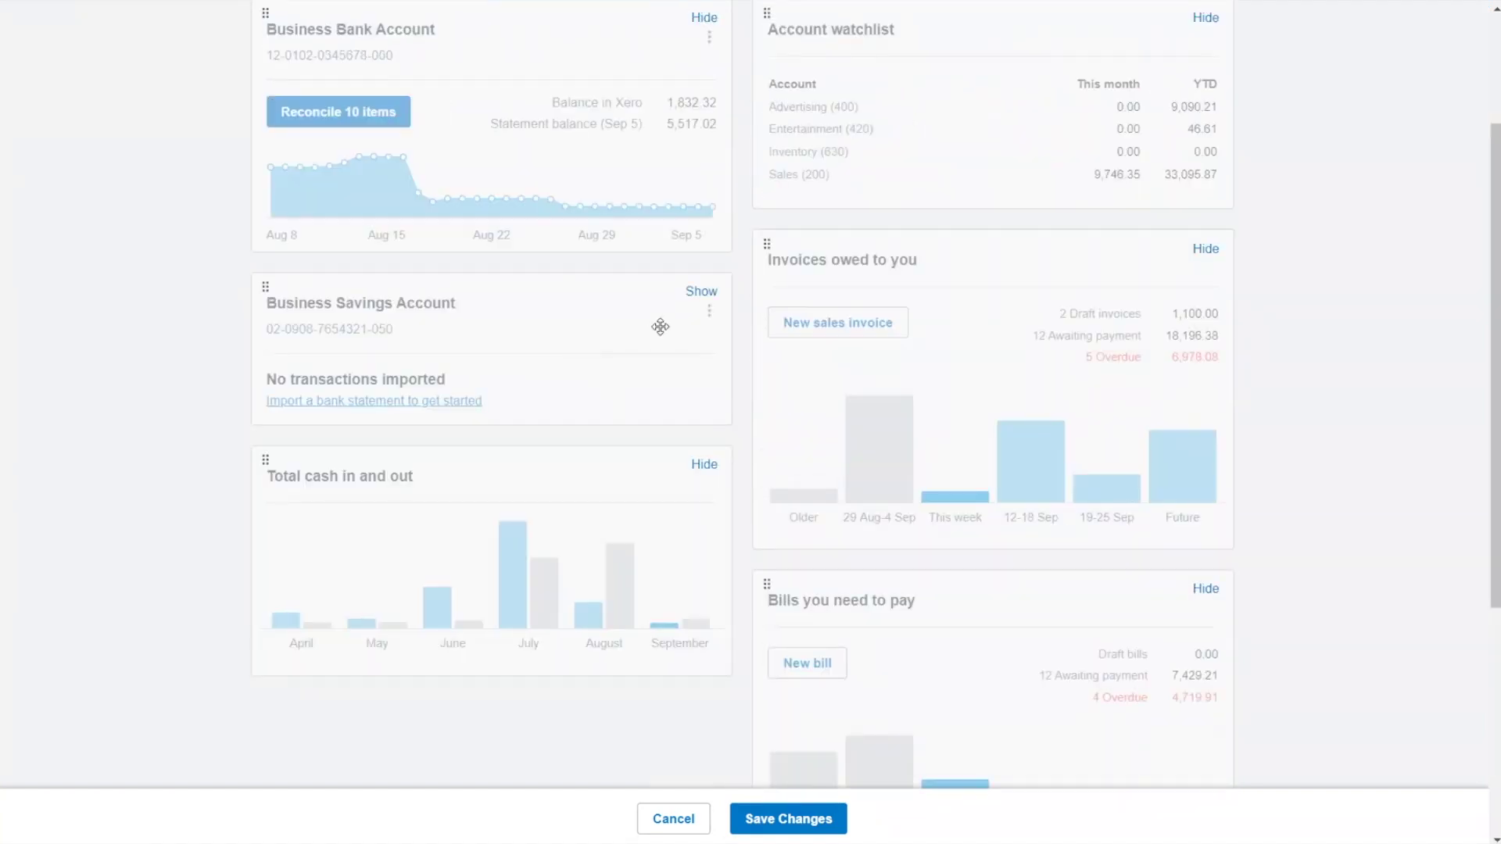
left_click(701, 292)
scroll(1129, 411, "up", 3)
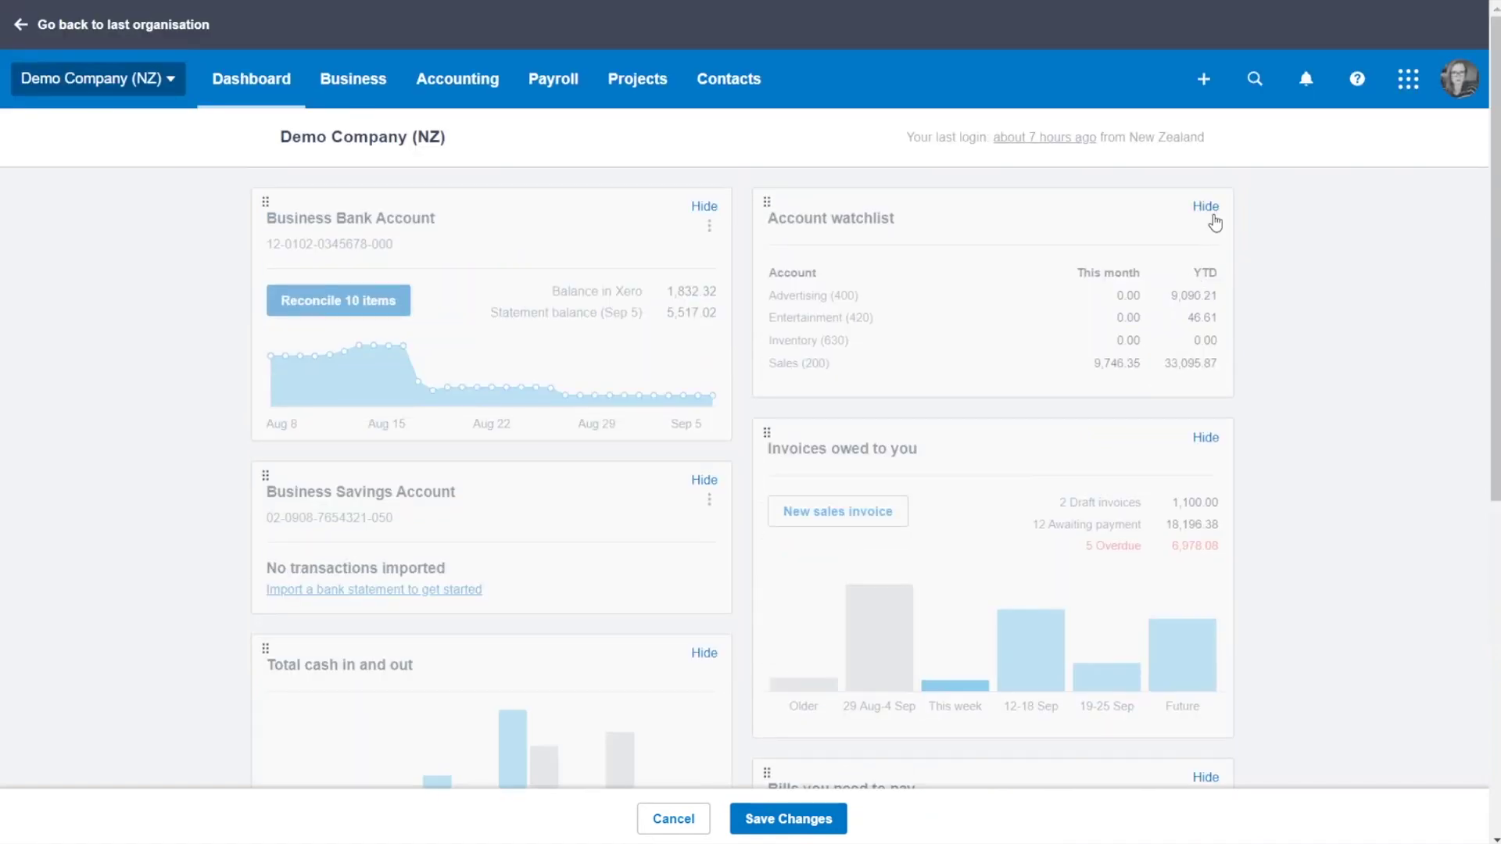
left_click(1208, 207)
scroll(860, 649, "down", 6)
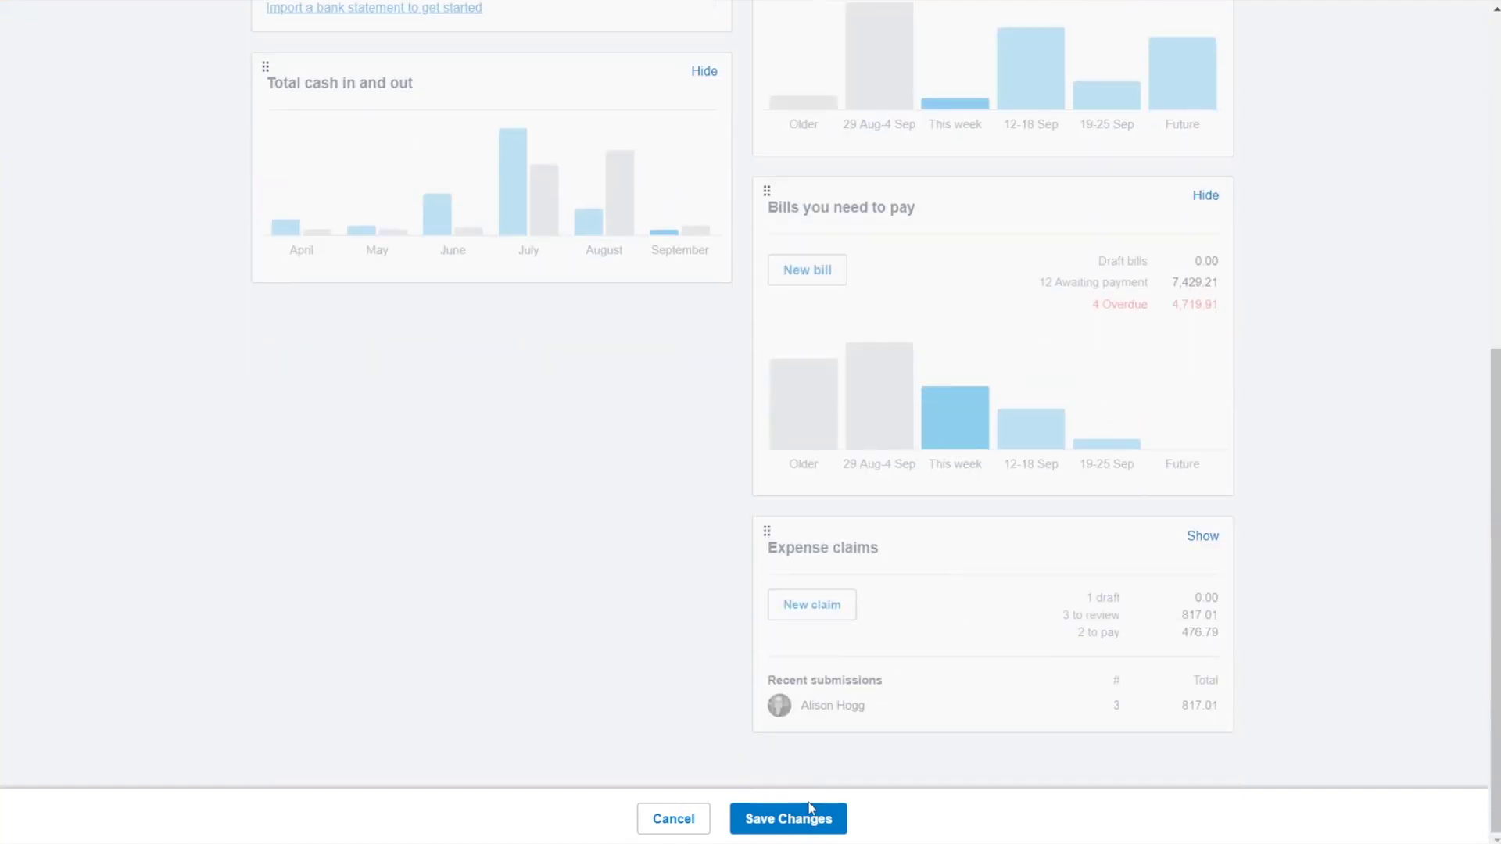
left_click(810, 817)
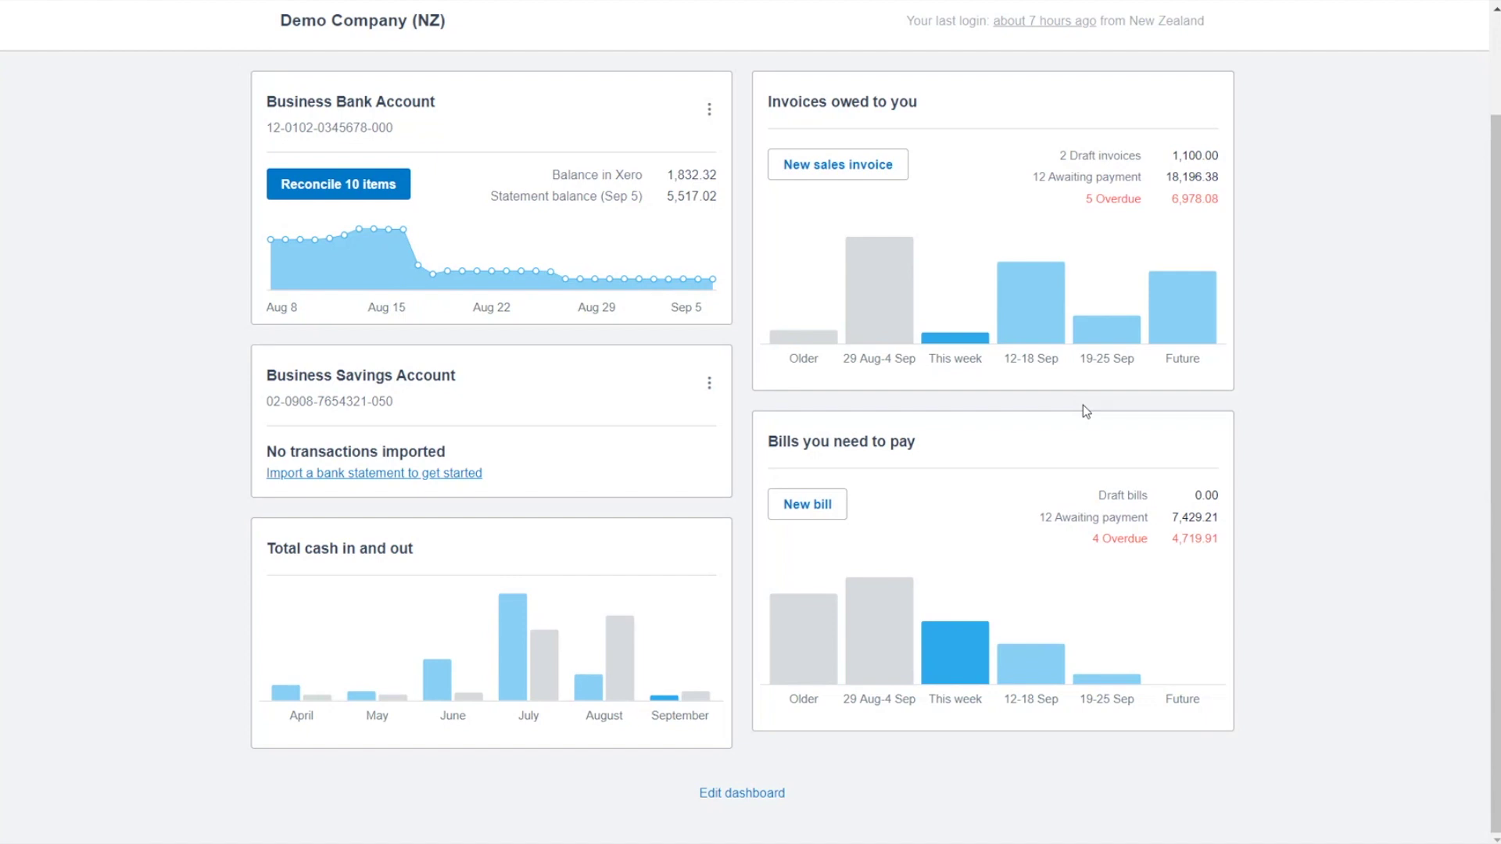
Edit the dashboard to show the Account watchlist again and save the changes
left_click(731, 792)
scroll(945, 519, "up", 8)
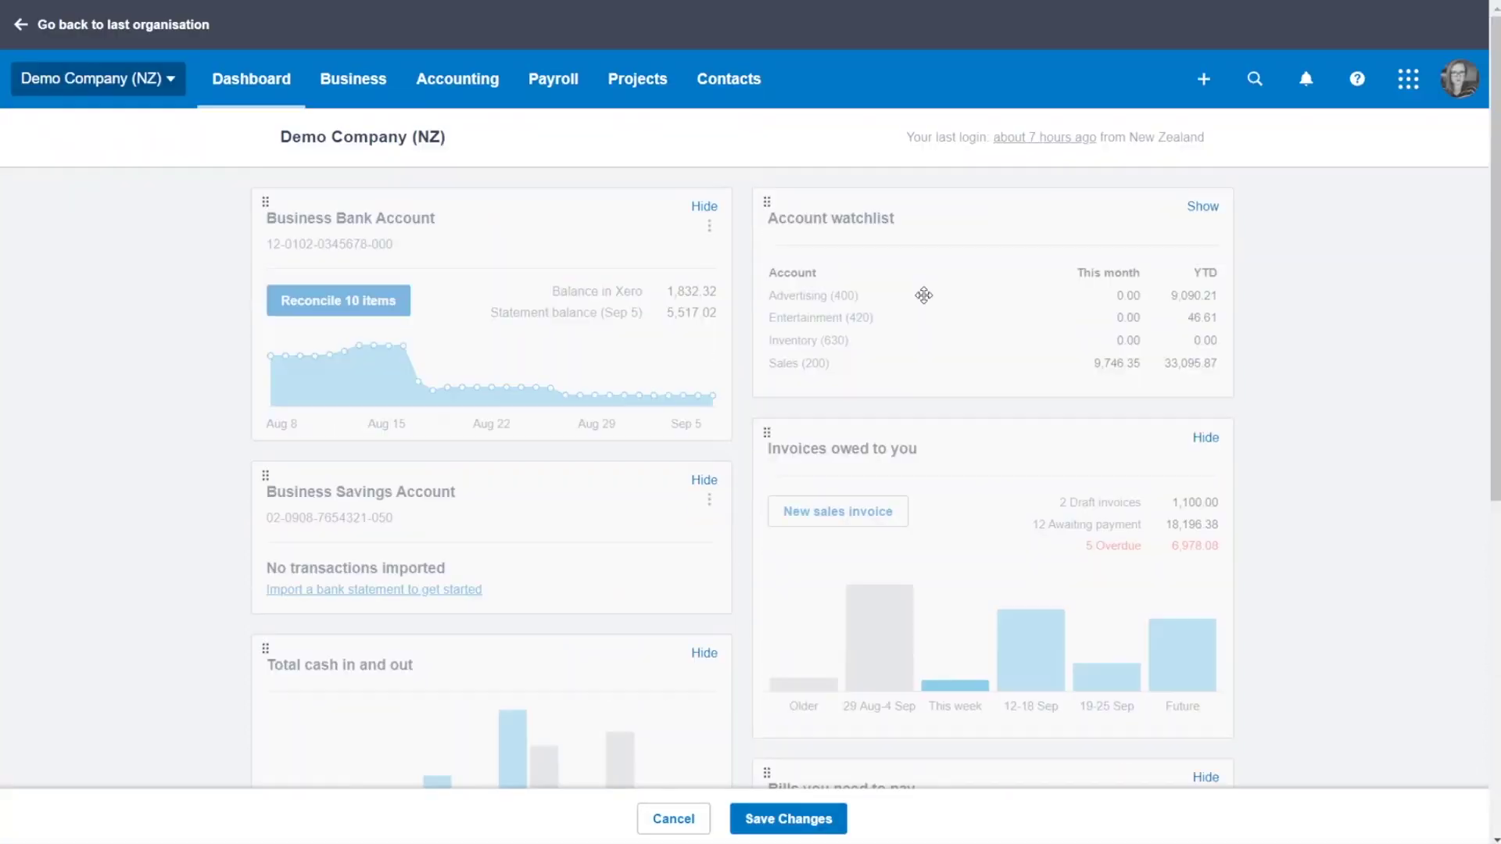
left_click(842, 802)
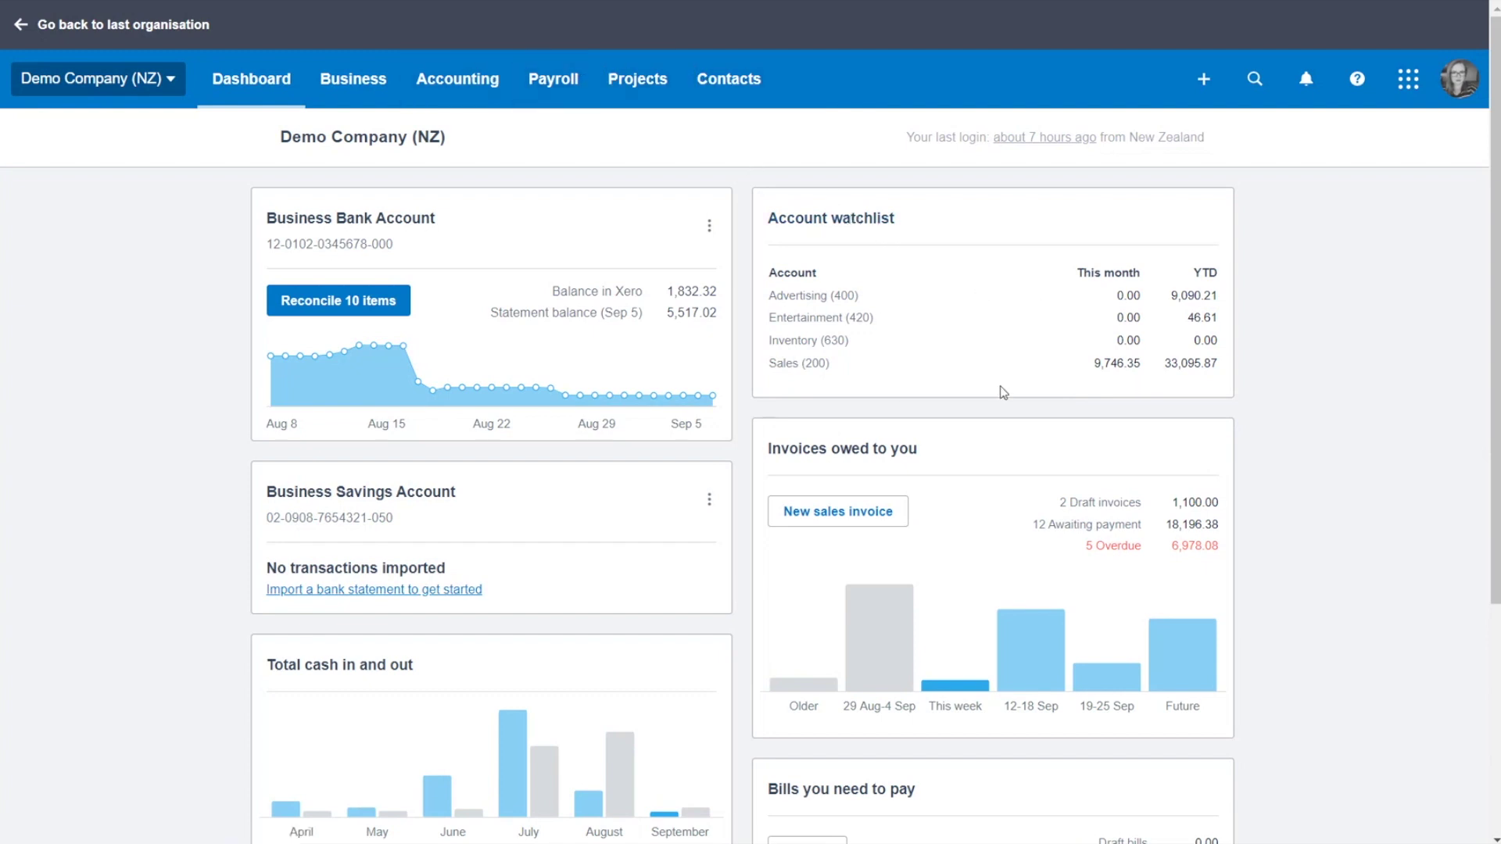
In the chart of accounts, set the Interest Expense account (437) to show on the dashboard watchlist and save it
left_click(479, 104)
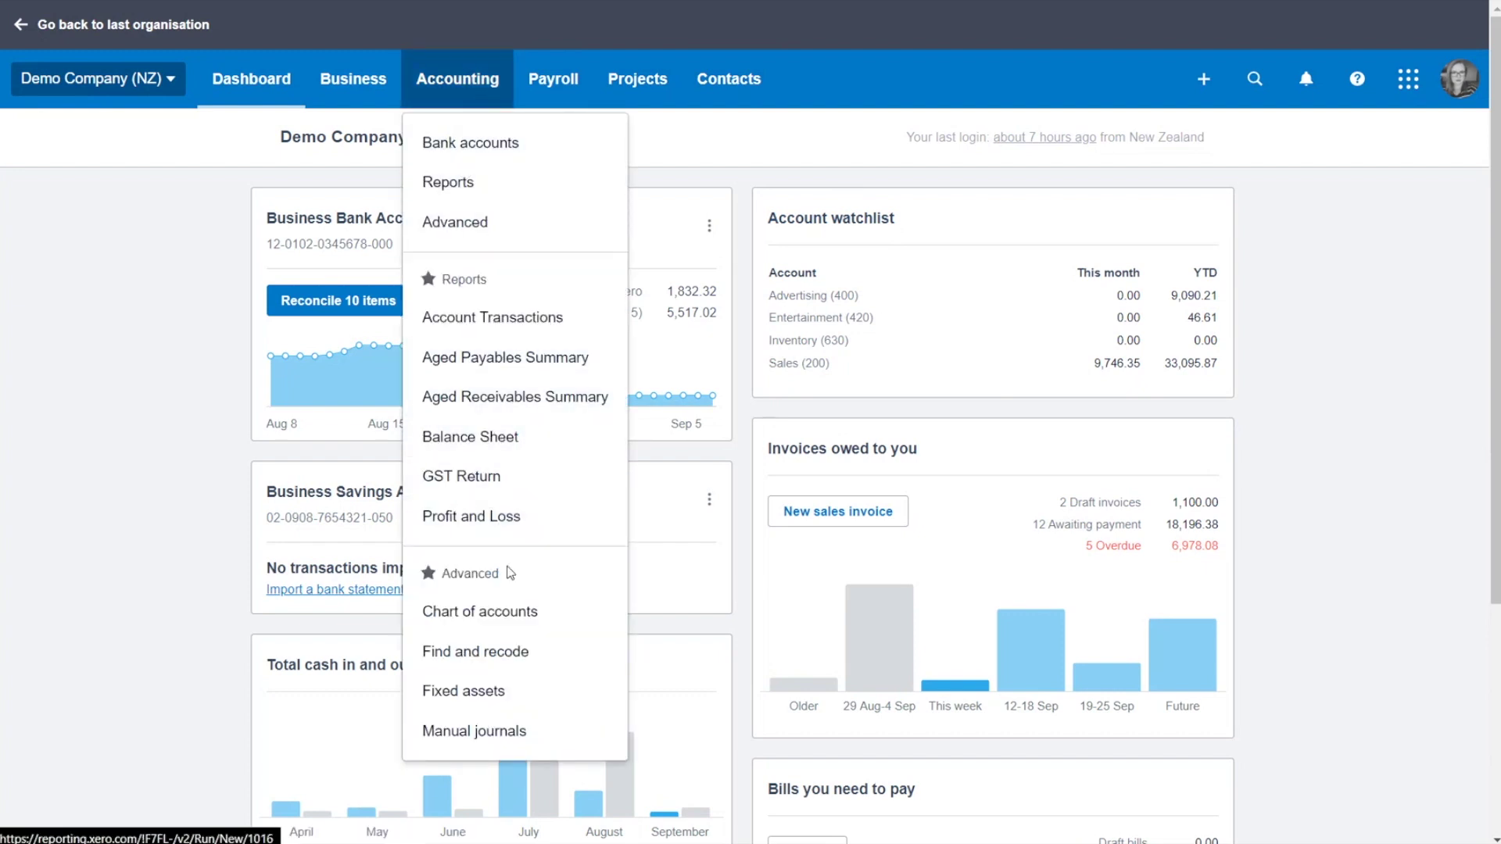
left_click(518, 627)
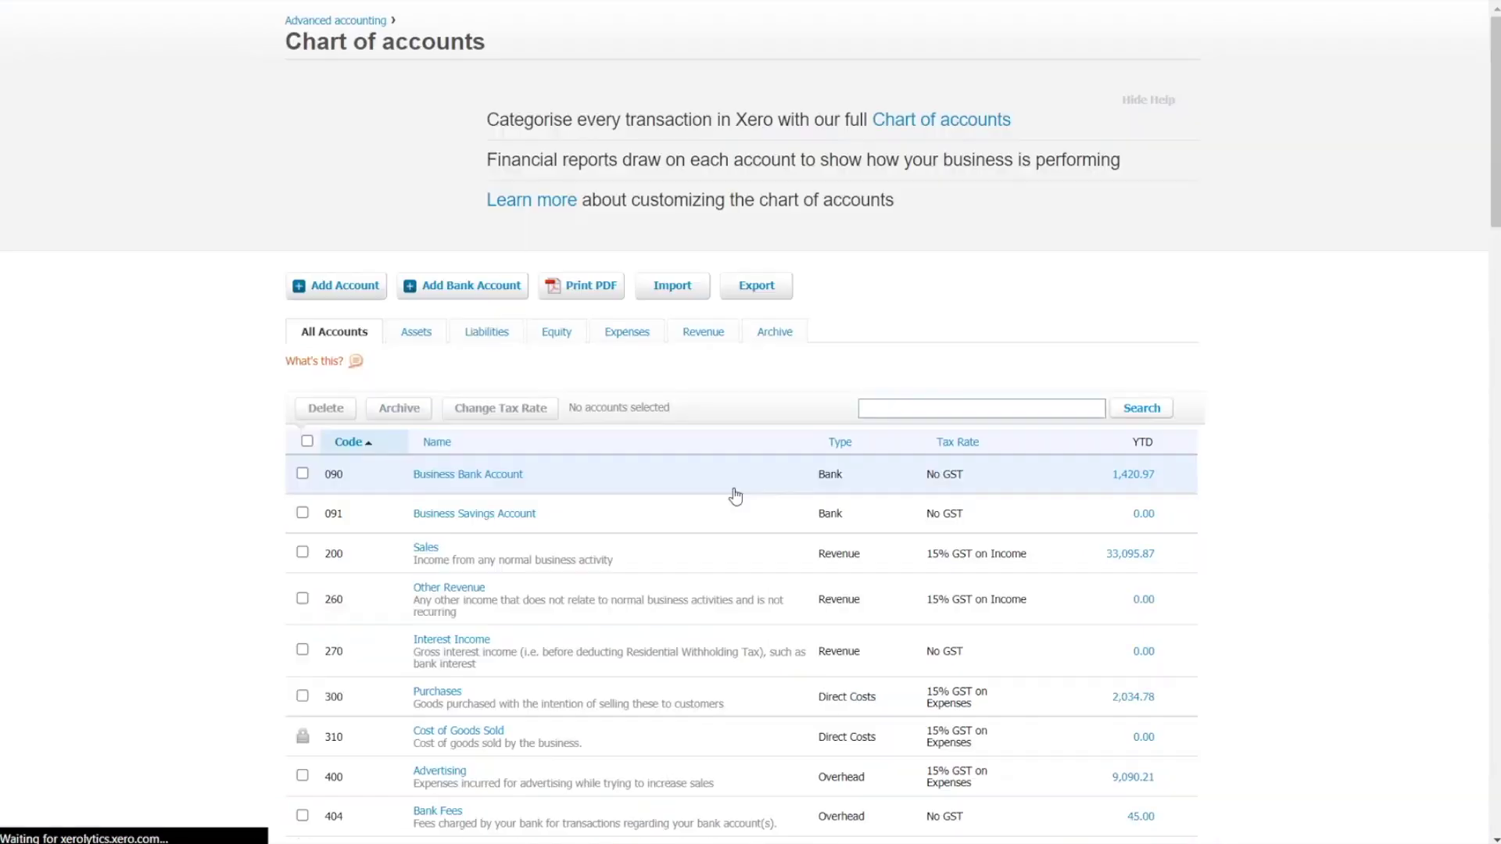
scroll(532, 542, "down", 6)
scroll(532, 542, "down", 6)
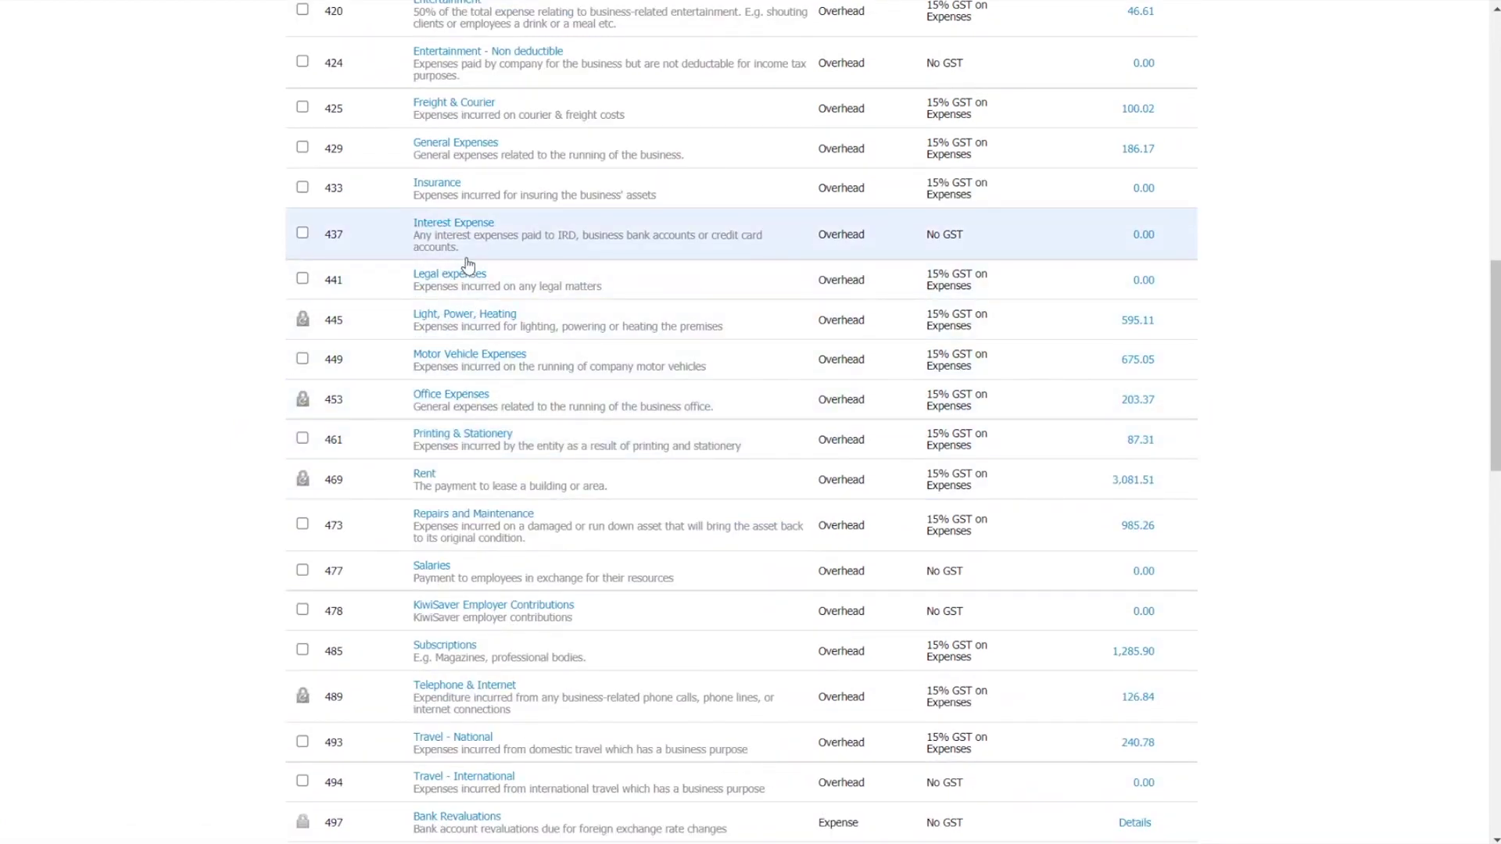
left_click(459, 224)
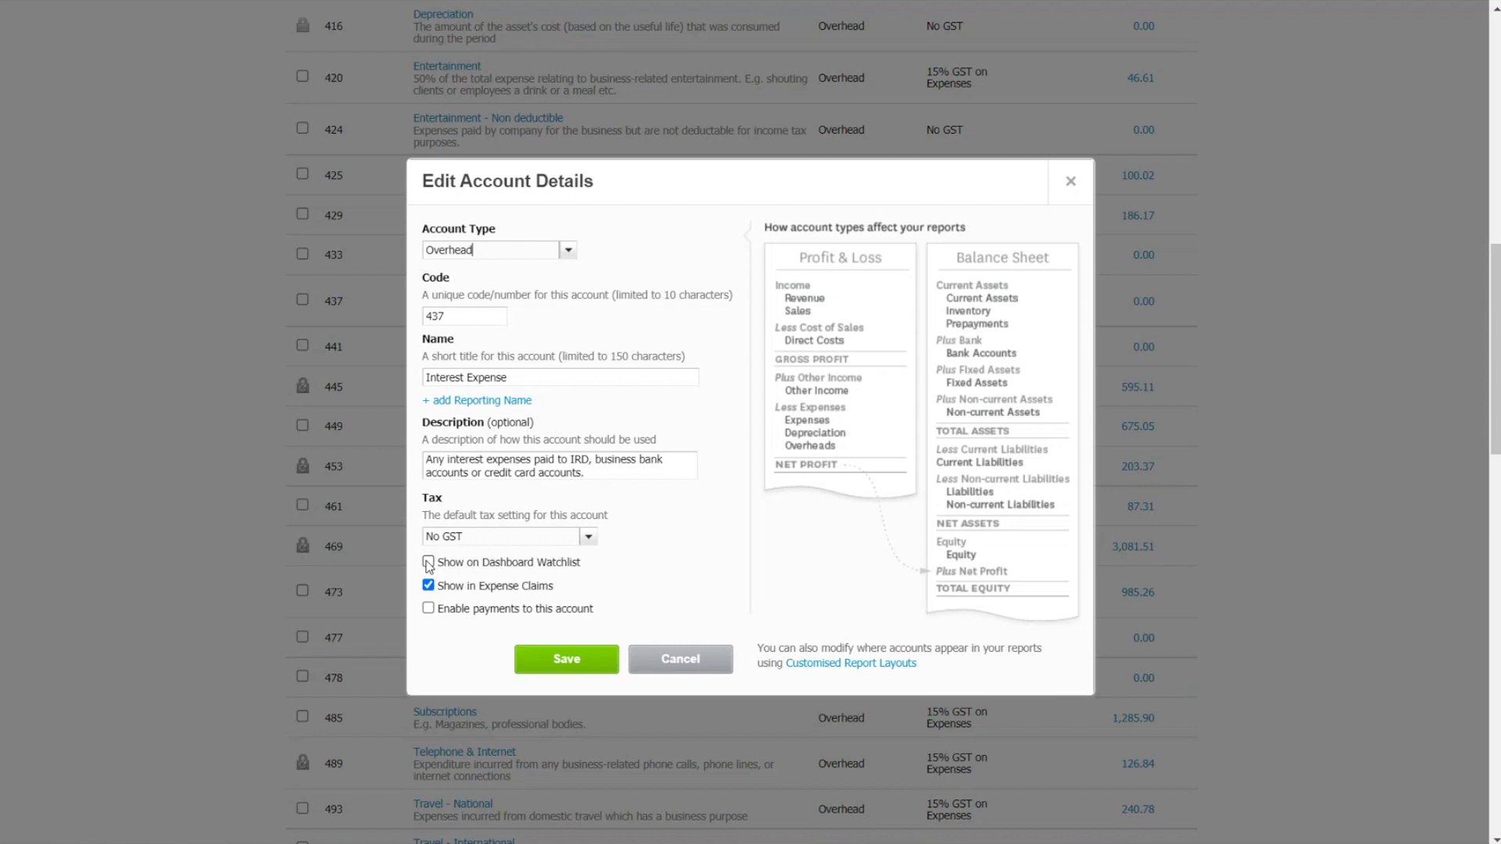
left_click(428, 563)
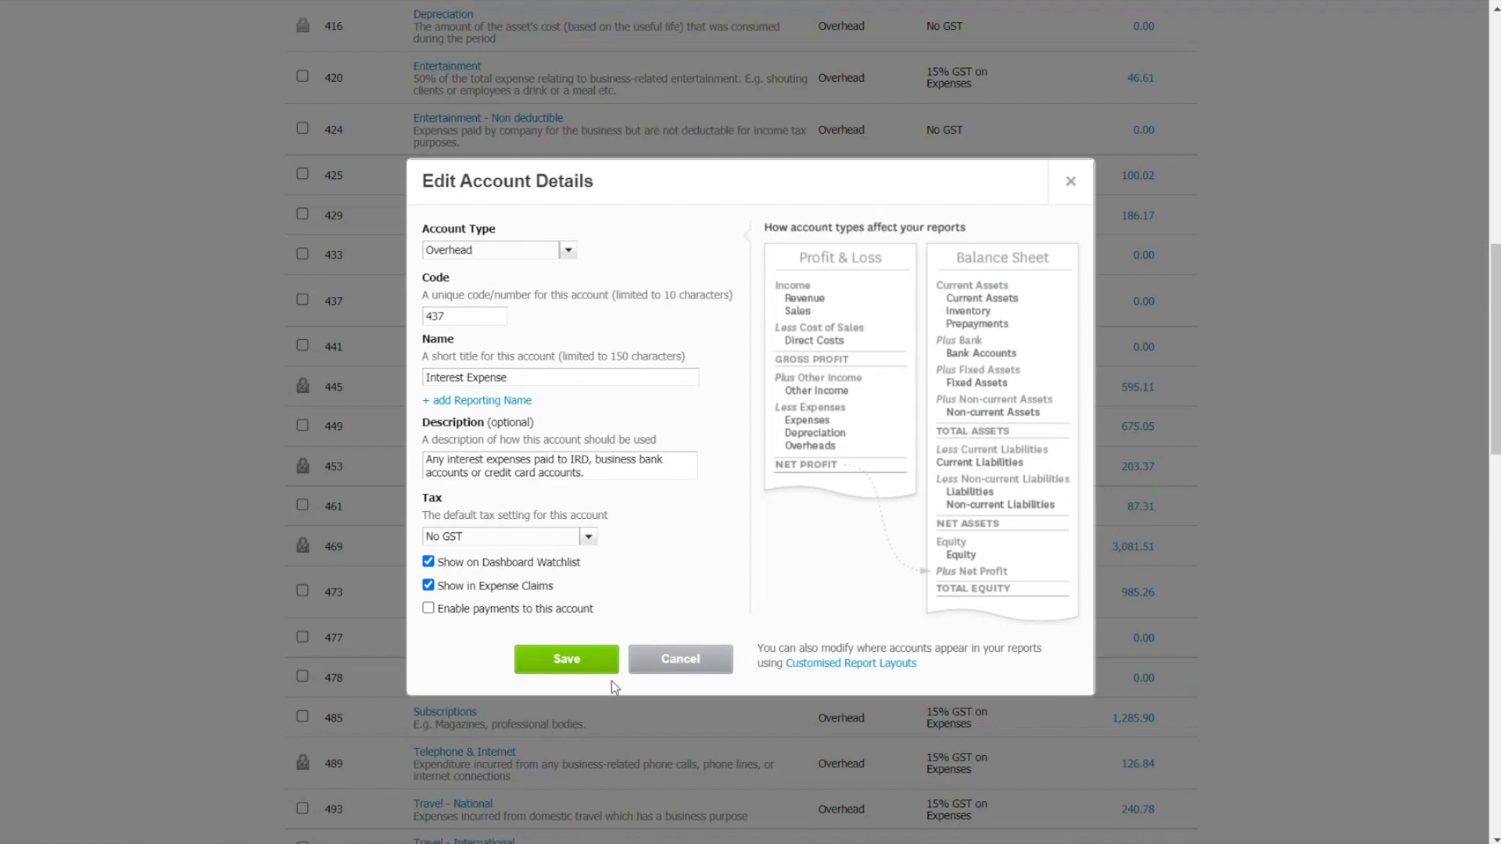
left_click(569, 660)
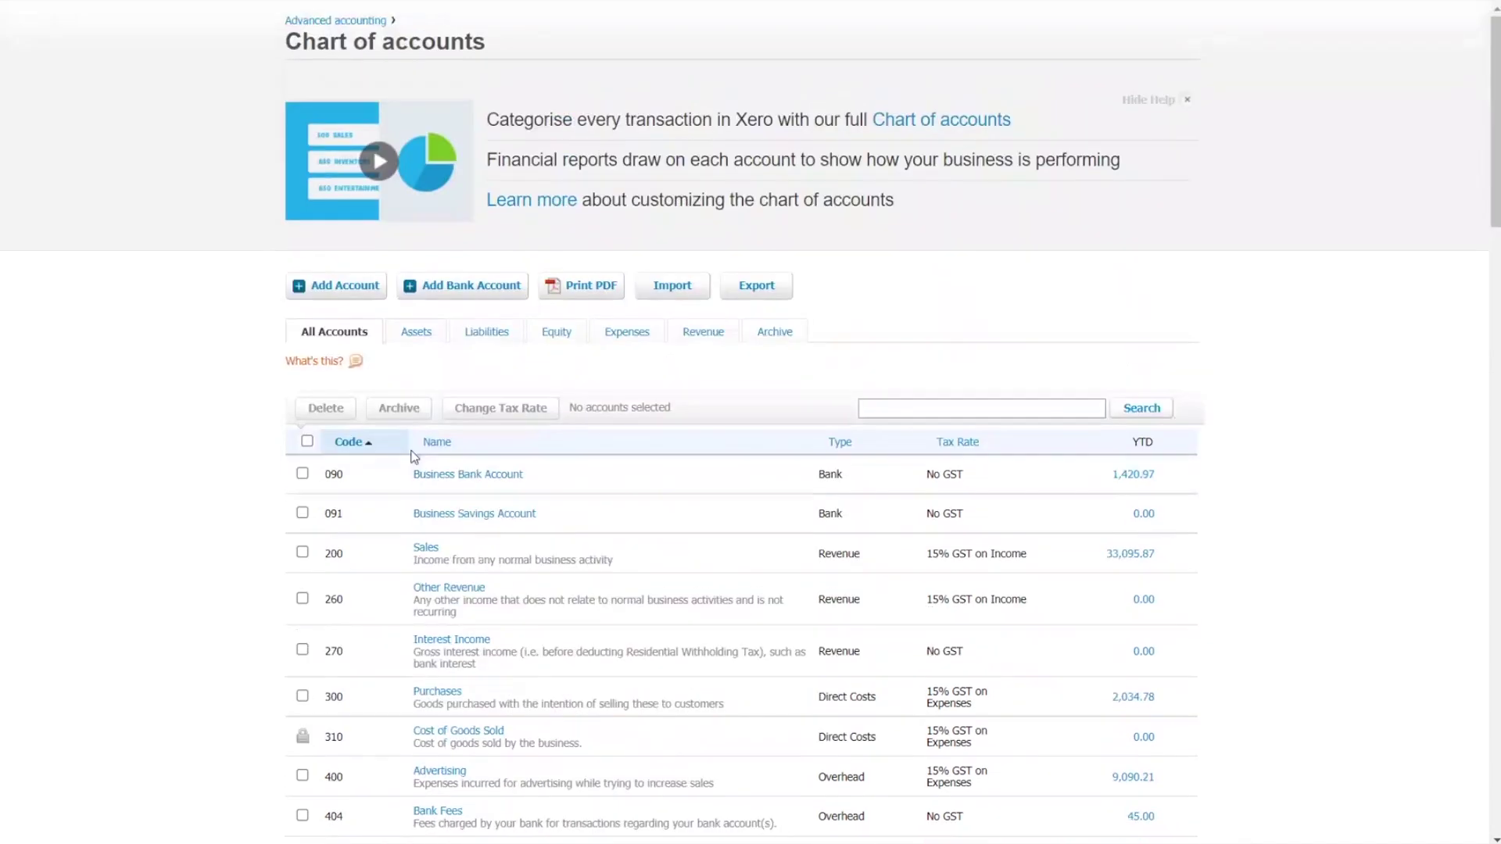
scroll(162, 382, "down", 1)
scroll(165, 383, "up", 1)
scroll(262, 387, "down", 5)
scroll(262, 386, "up", 5)
scroll(230, 325, "down", 10)
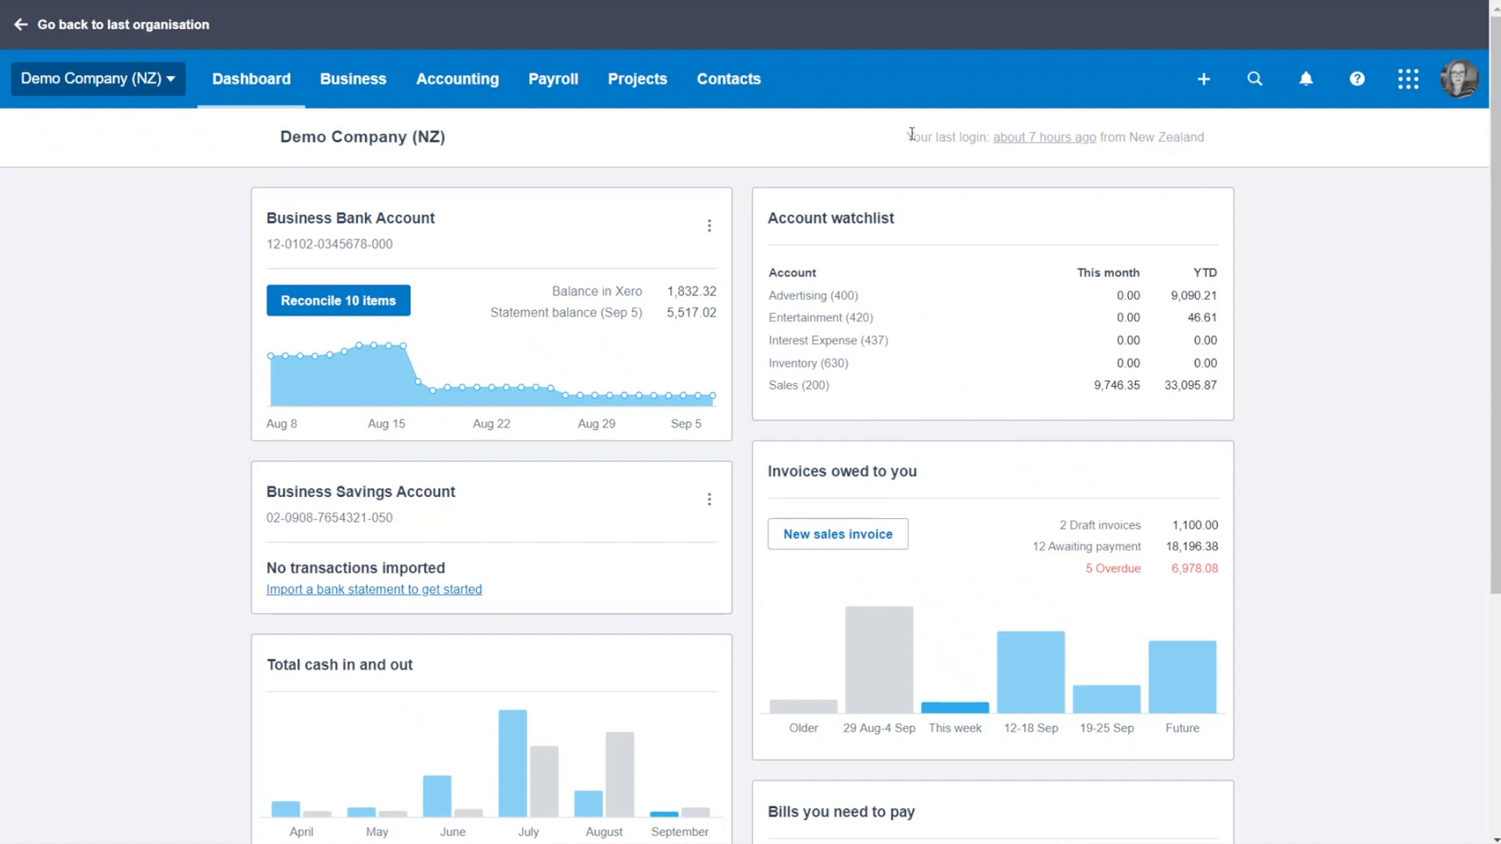
left_click_drag(908, 135, 1176, 138)
left_click(1227, 144)
triple_click(1207, 157)
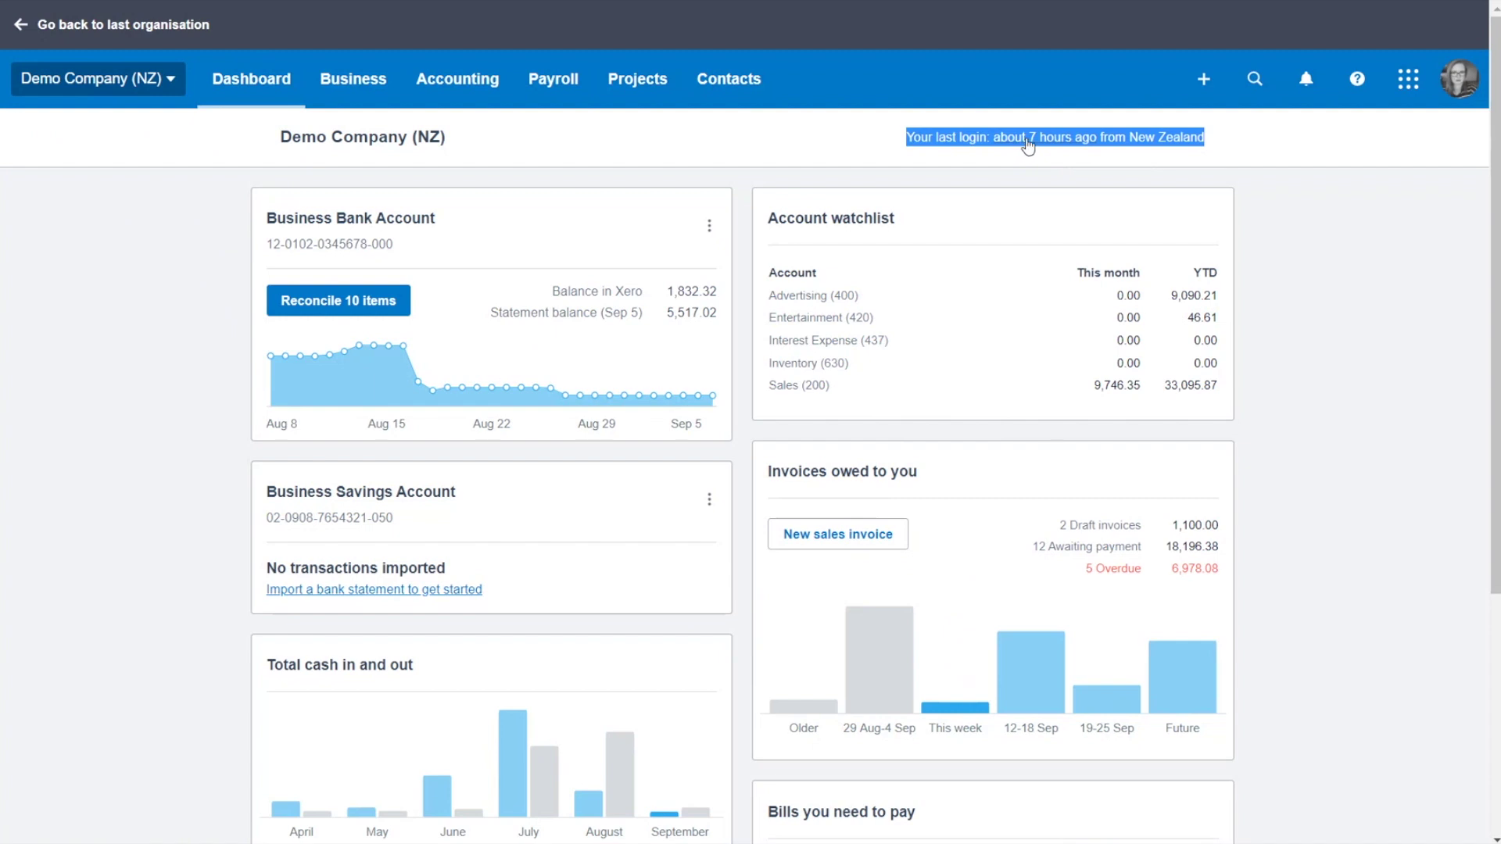
left_click(791, 155)
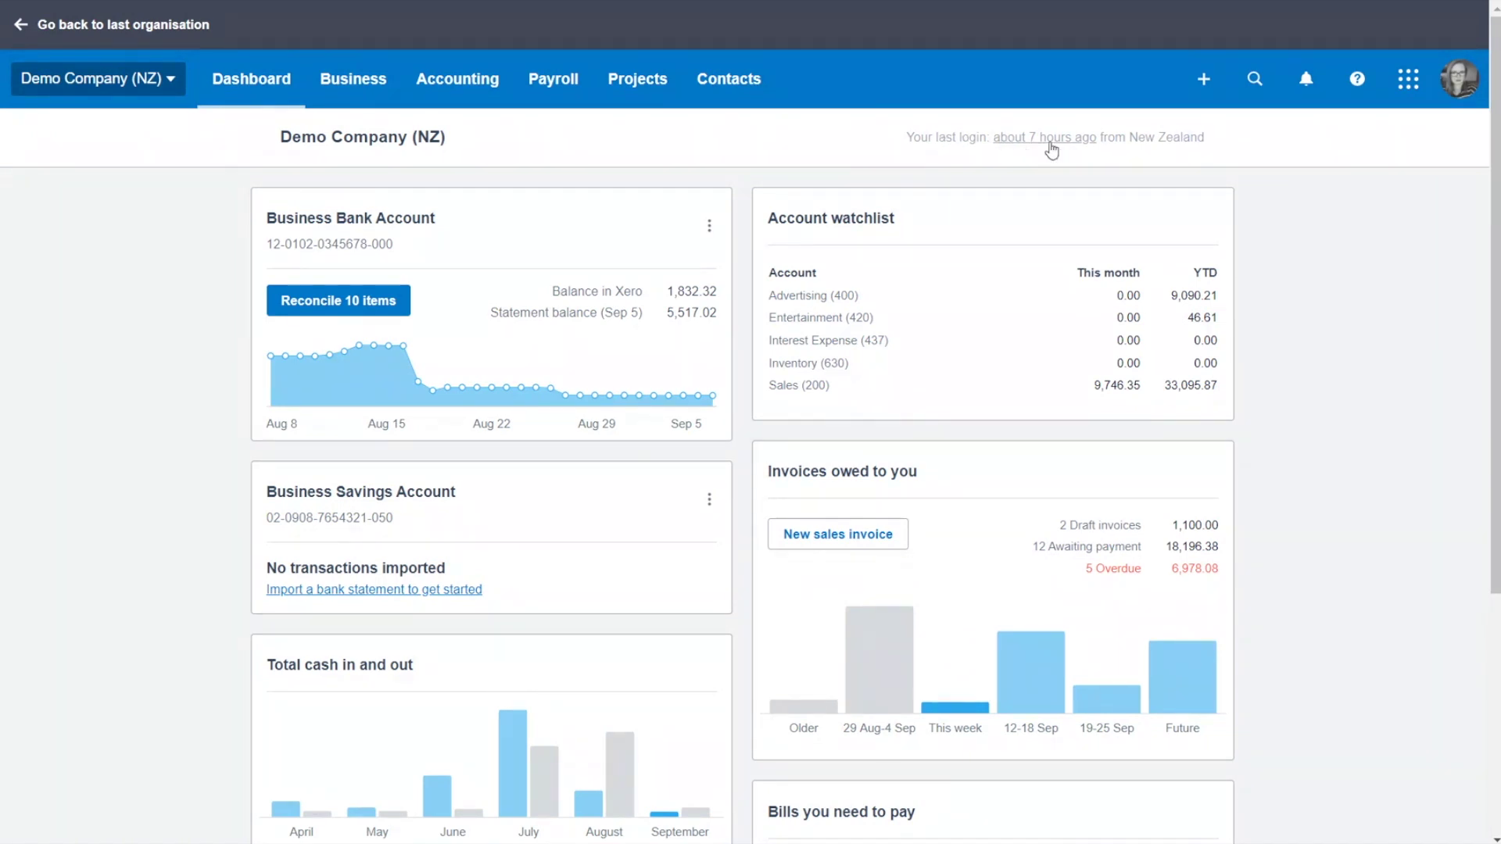
mouse_move(727, 6)
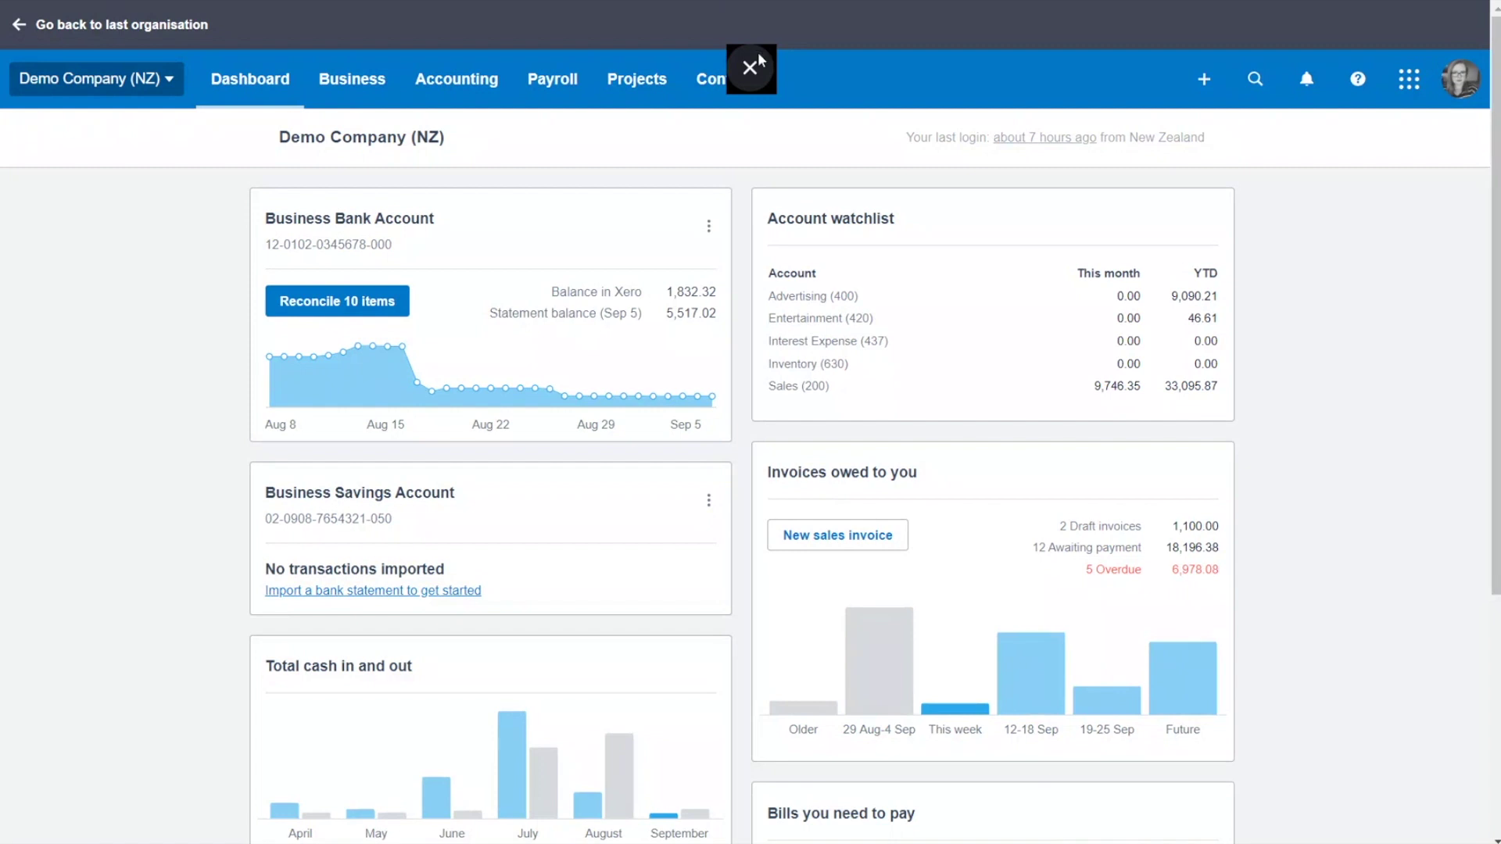
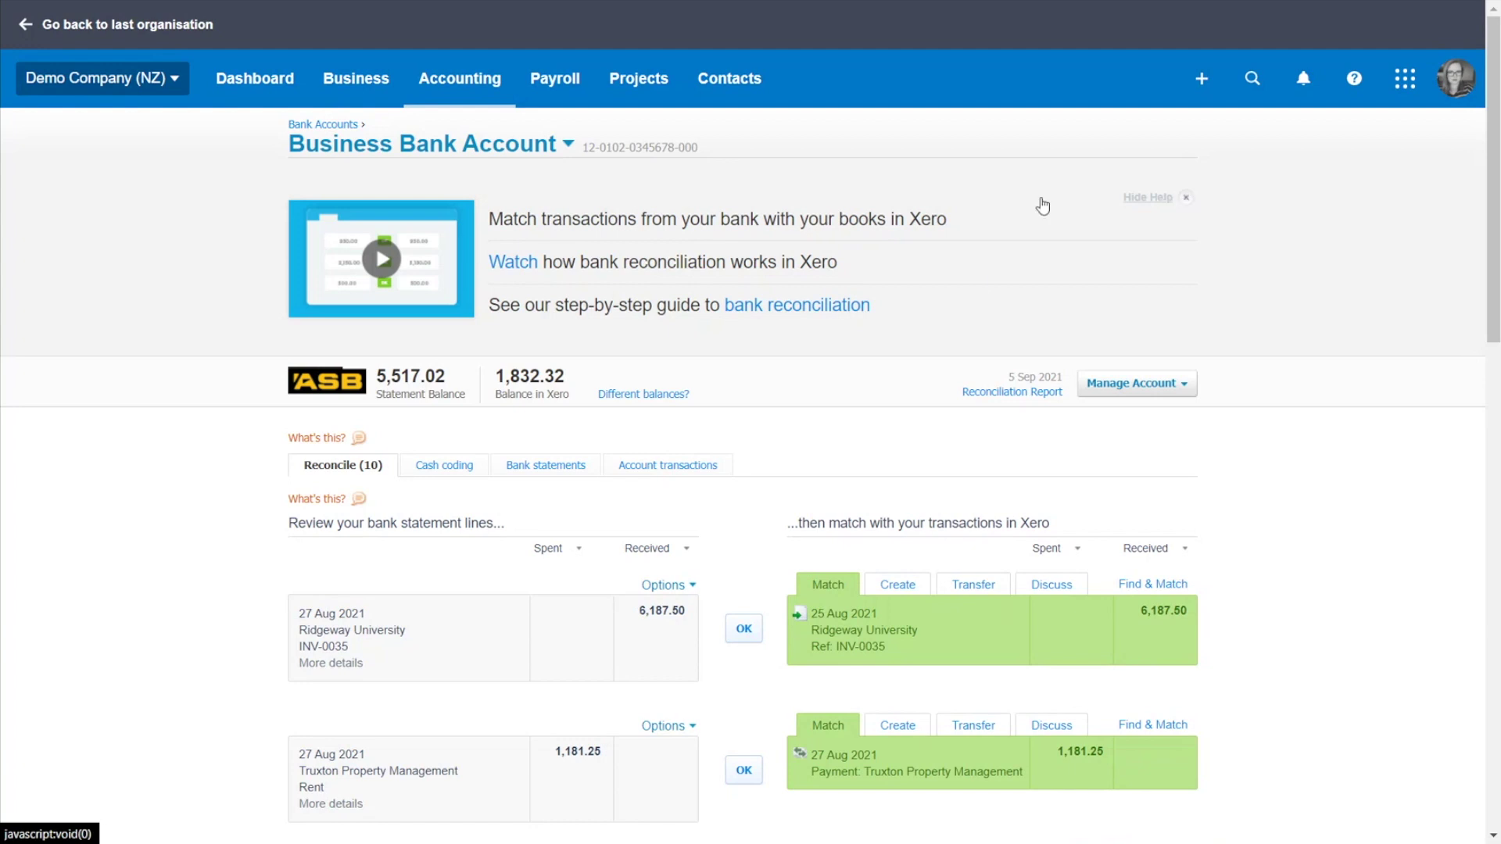
Reconcile the two suggested matches on the Business Bank Account: the 6,187.50 Ridgeway University receipt and the 1,181.25 Truxton Property Management payment
scroll(678, 335, "down", 1)
scroll(677, 334, "down", 1)
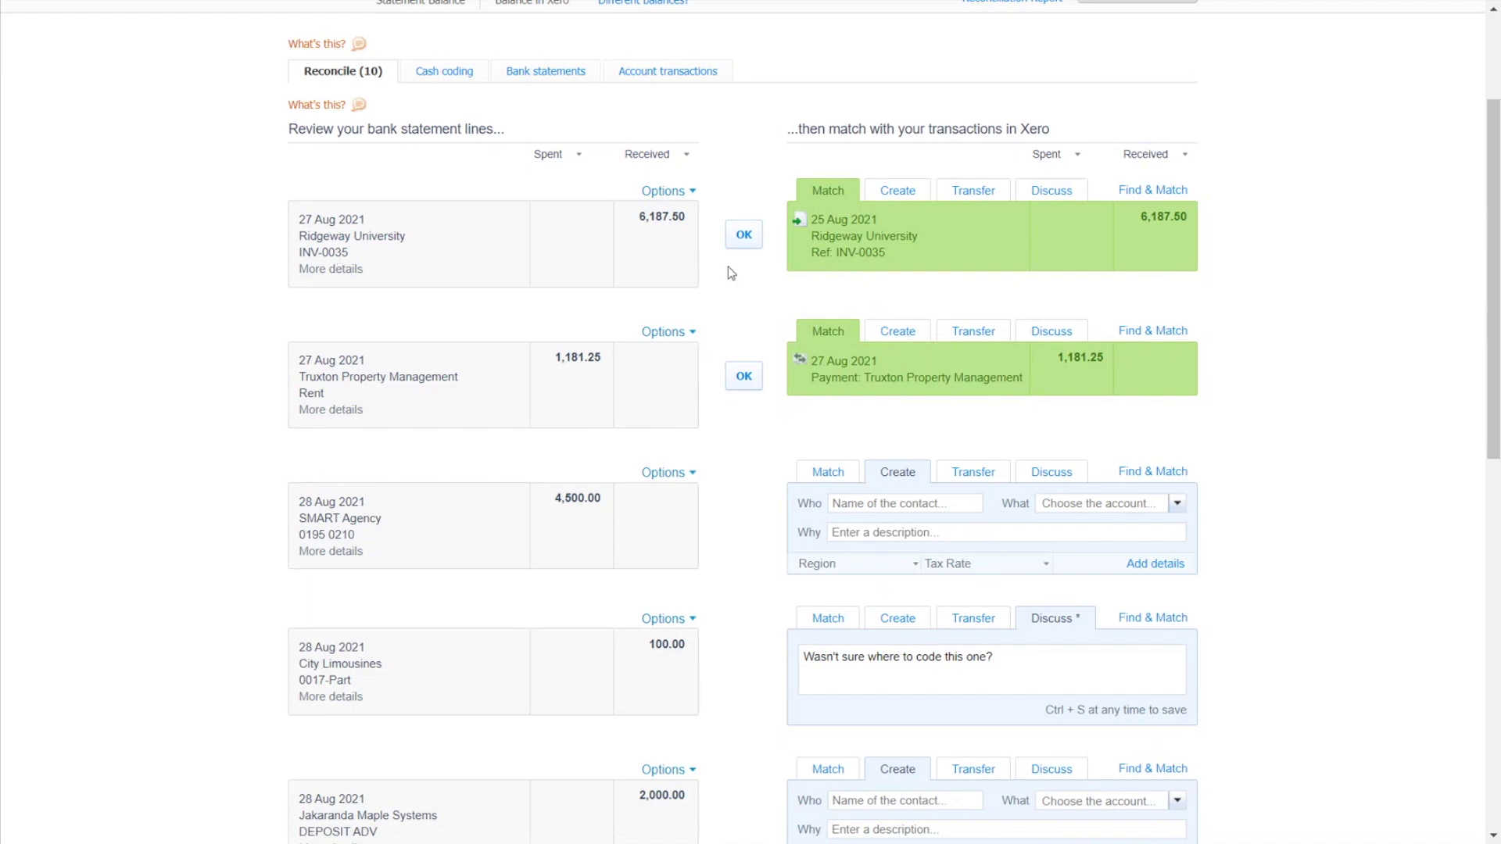
left_click_drag(839, 252, 885, 251)
left_click(885, 266)
left_click(743, 236)
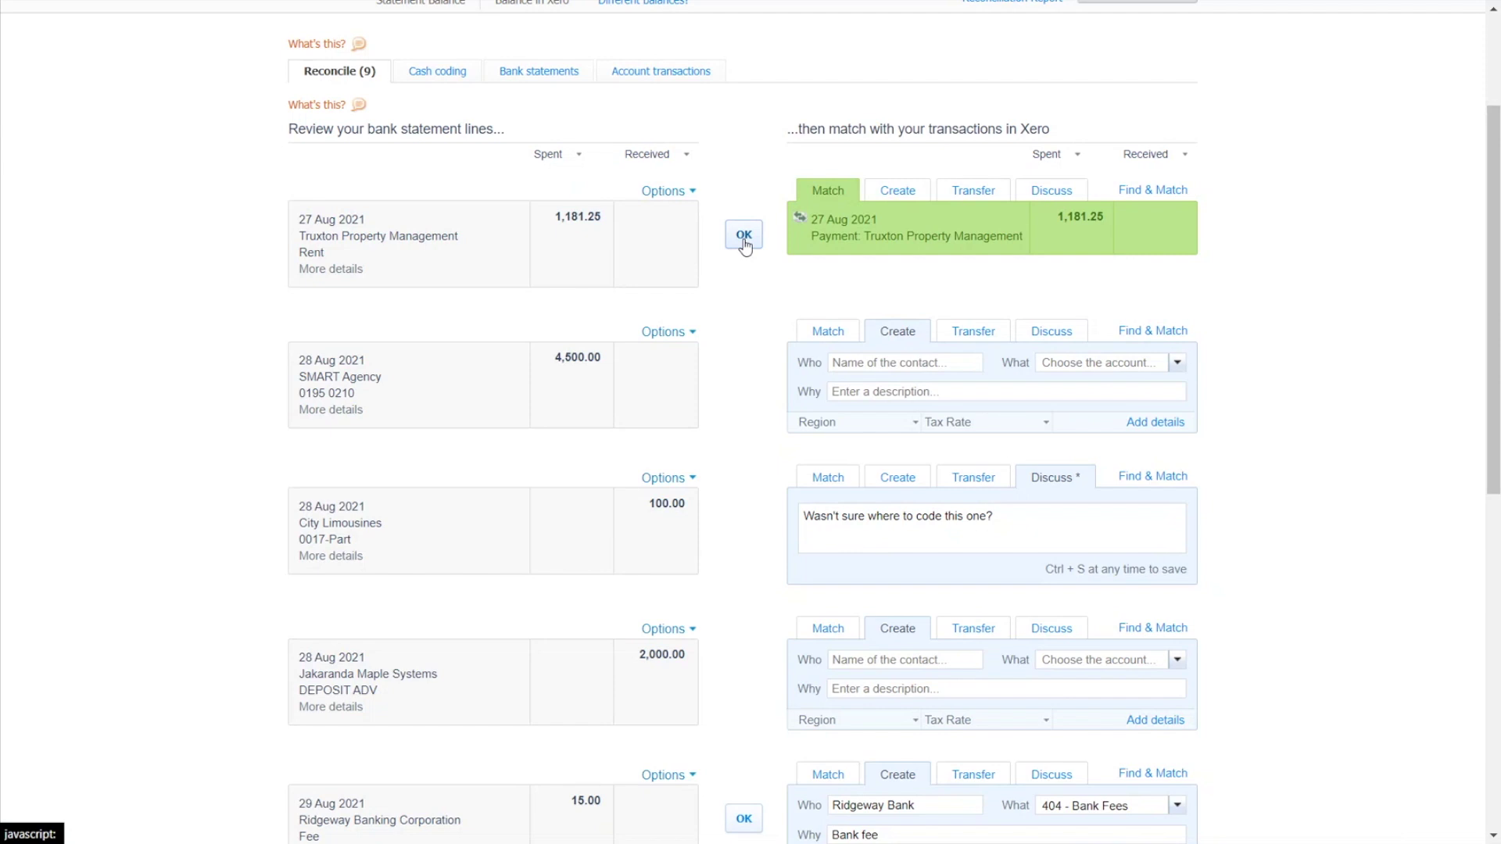
left_click(744, 236)
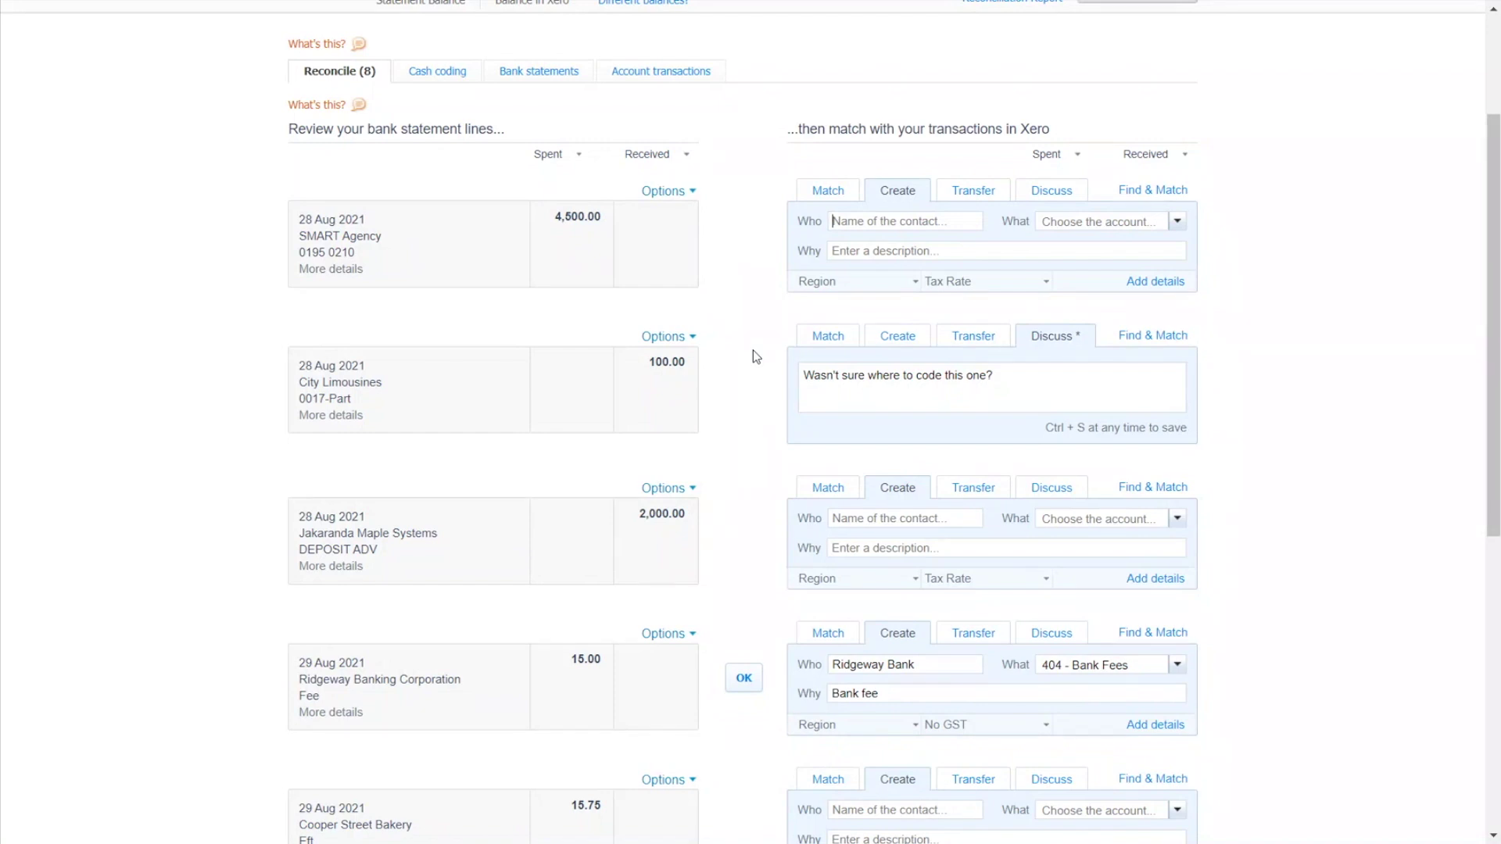
Open the details of the 15.50 7-Eleven statement line, save the rule's direct payment transaction unchanged and reconcile it
scroll(753, 352, "down", 3)
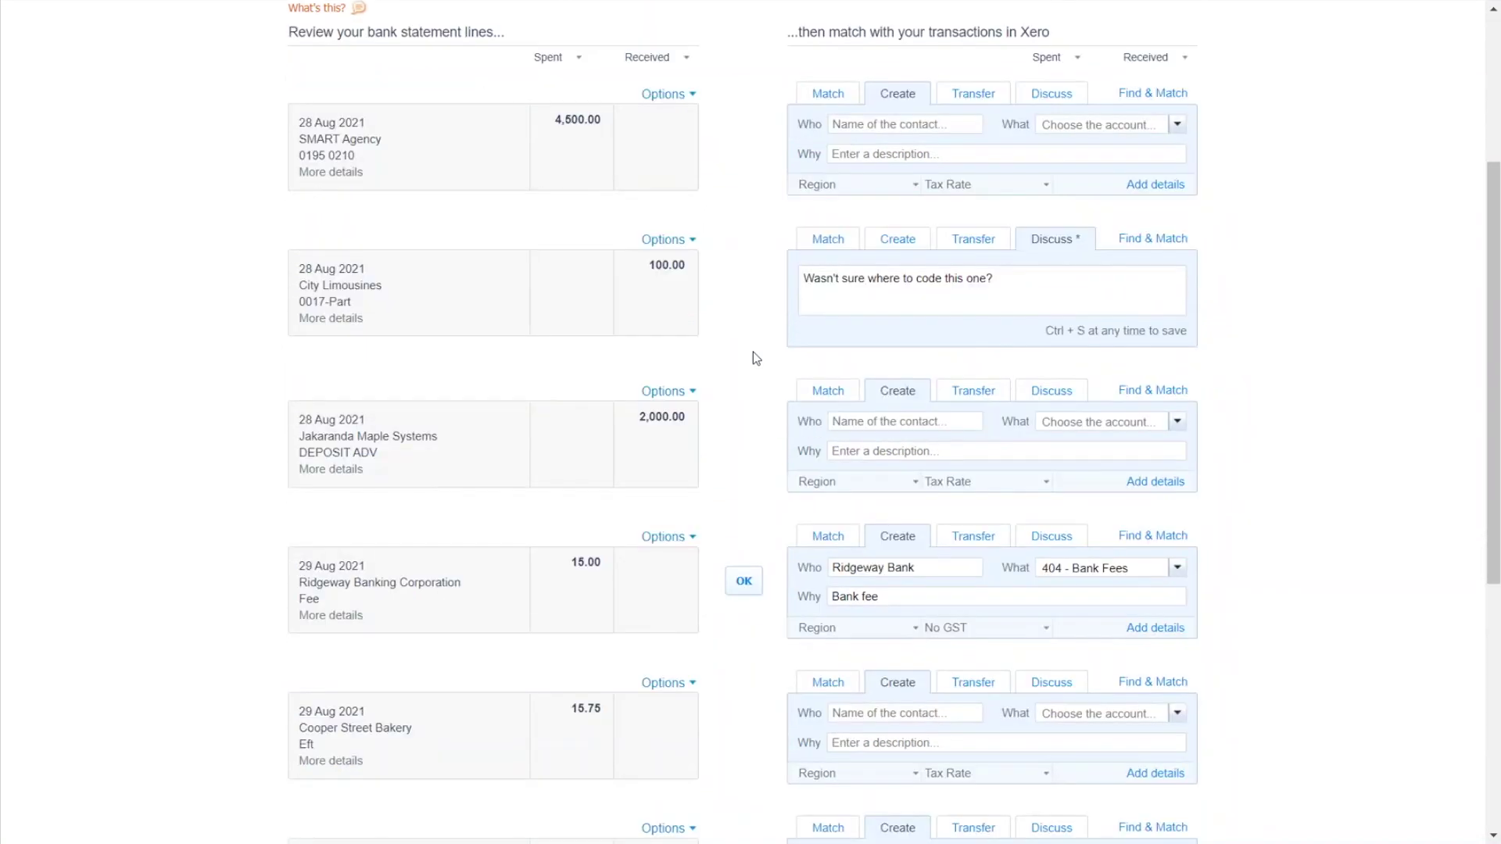
scroll(753, 358, "down", 1)
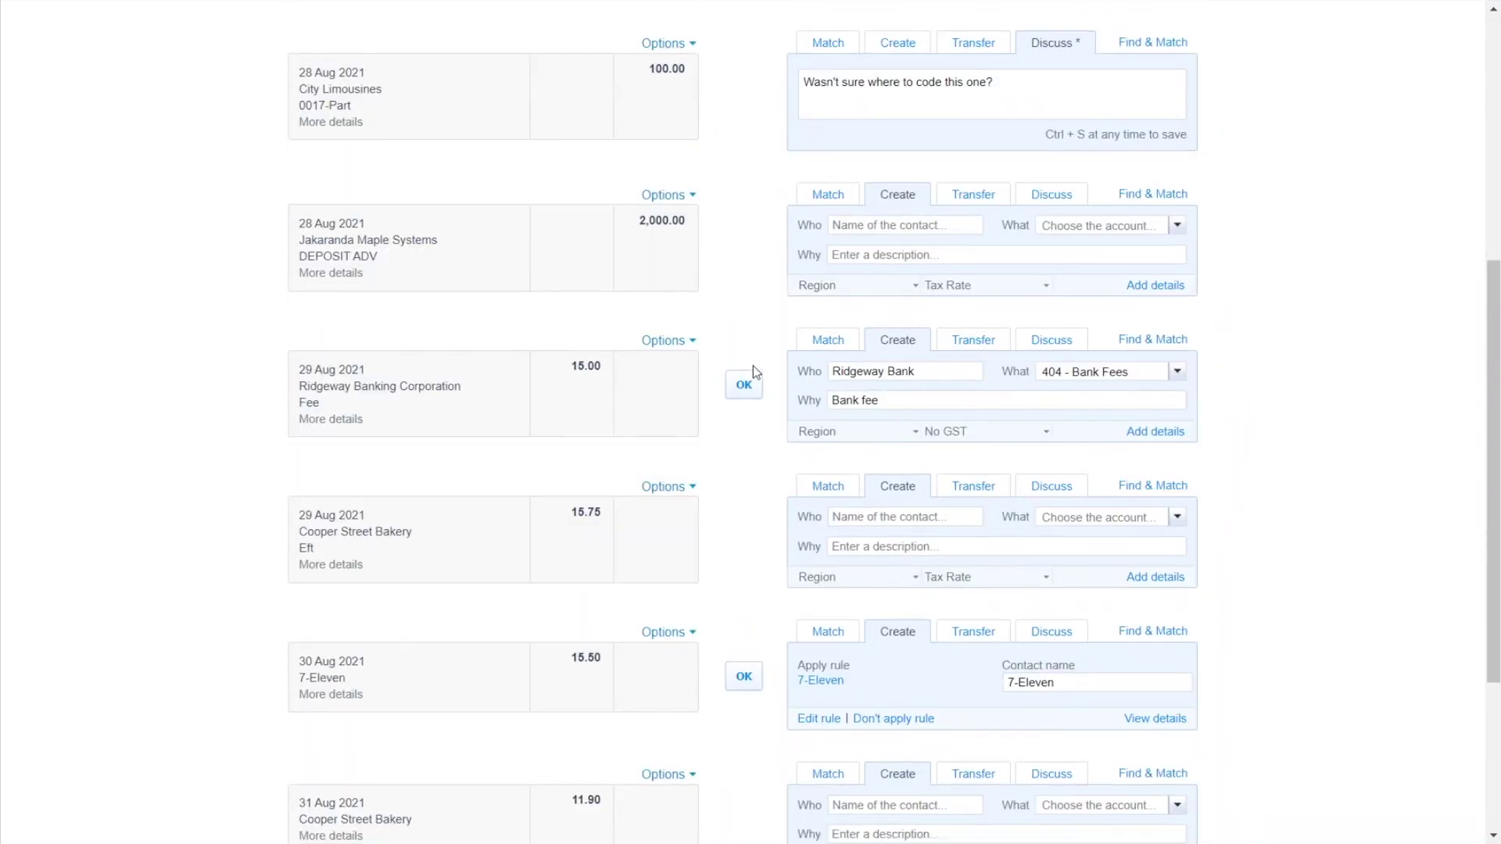
scroll(754, 405, "down", 3)
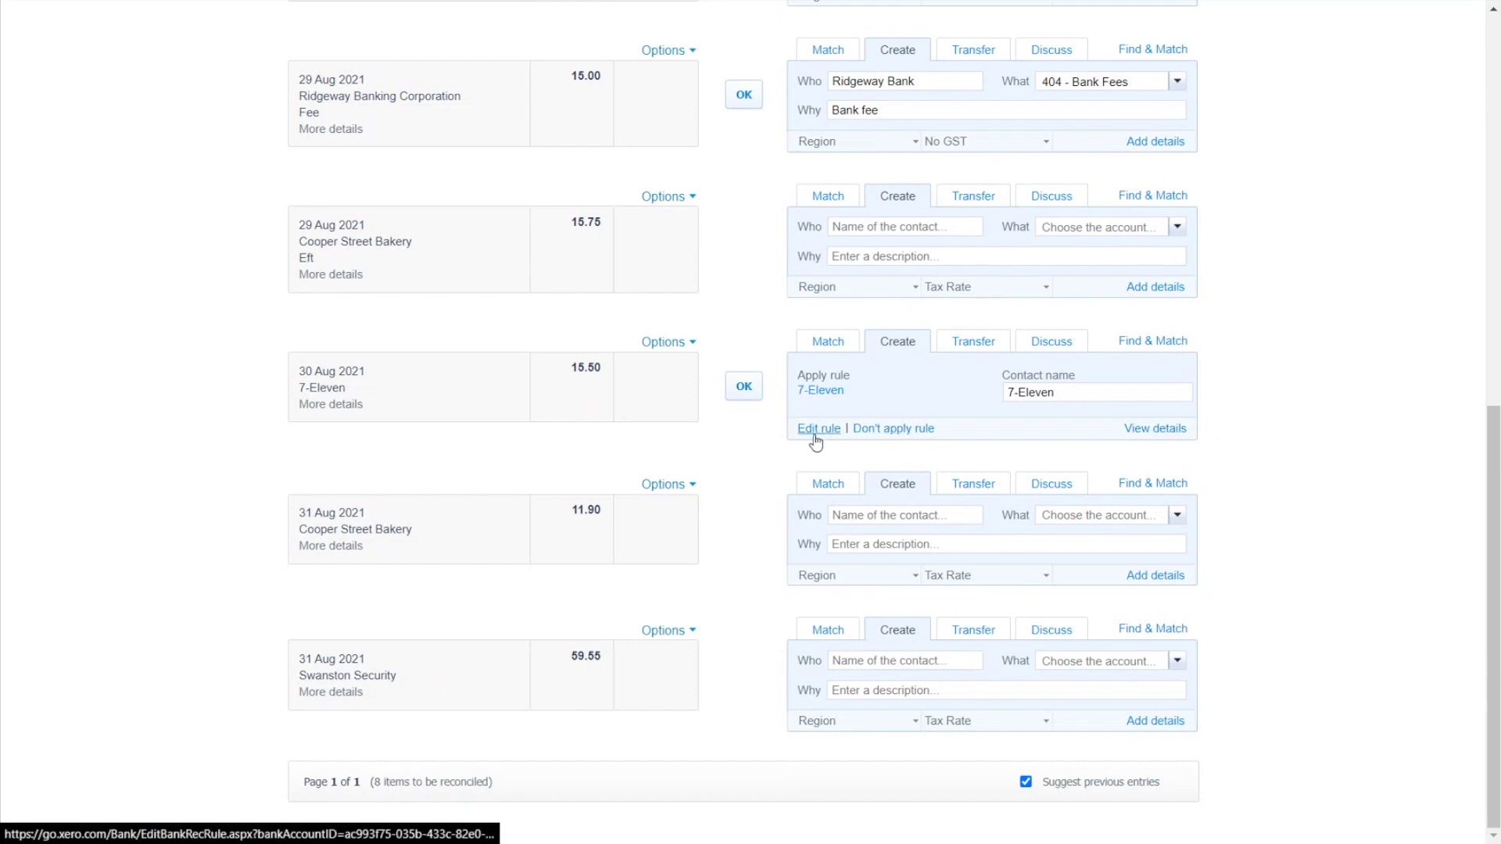
left_click(1176, 435)
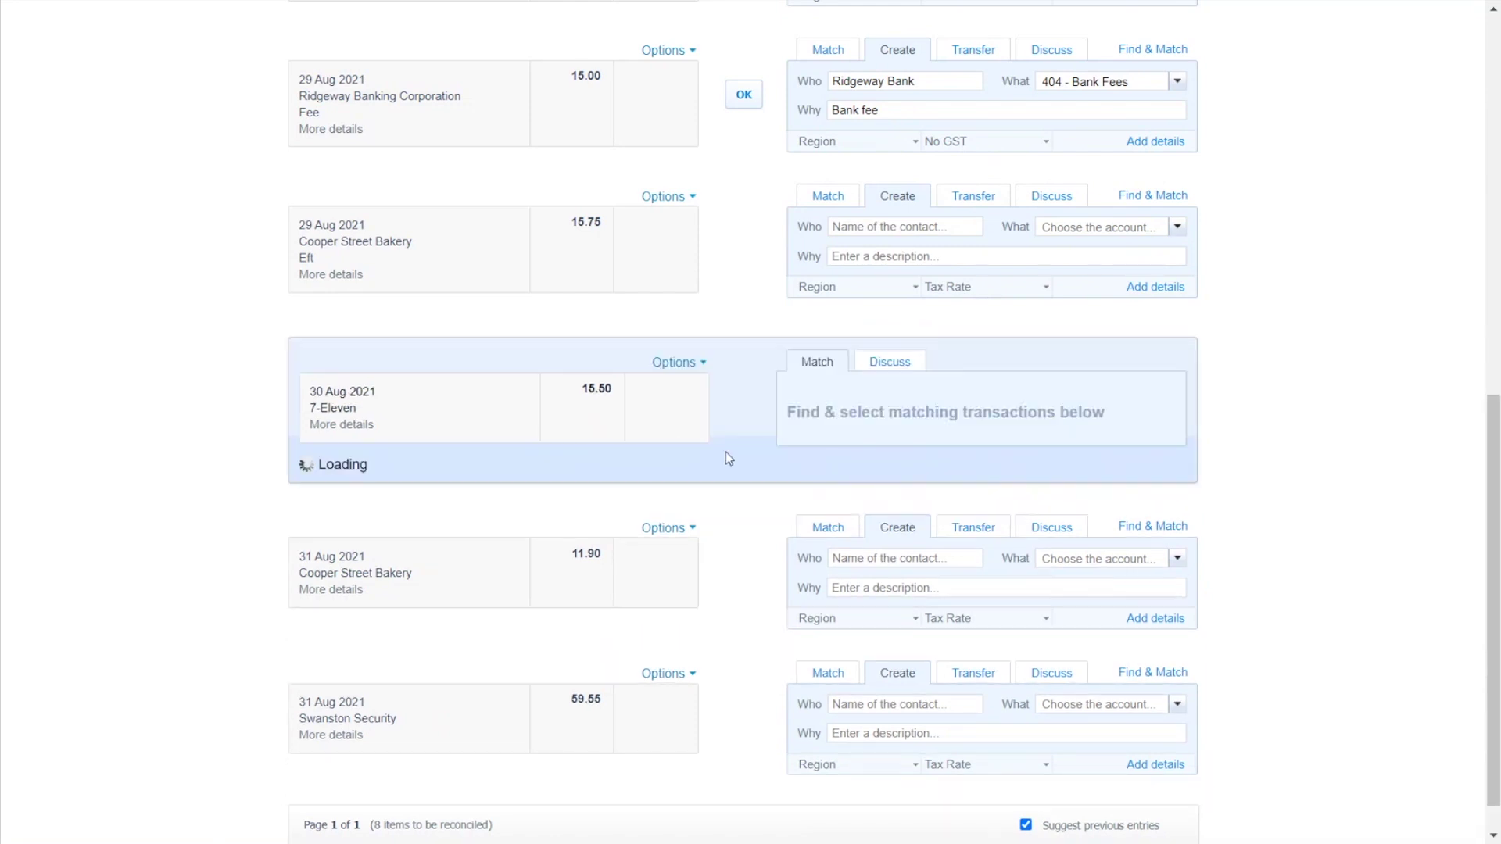
scroll(724, 453, "down", 4)
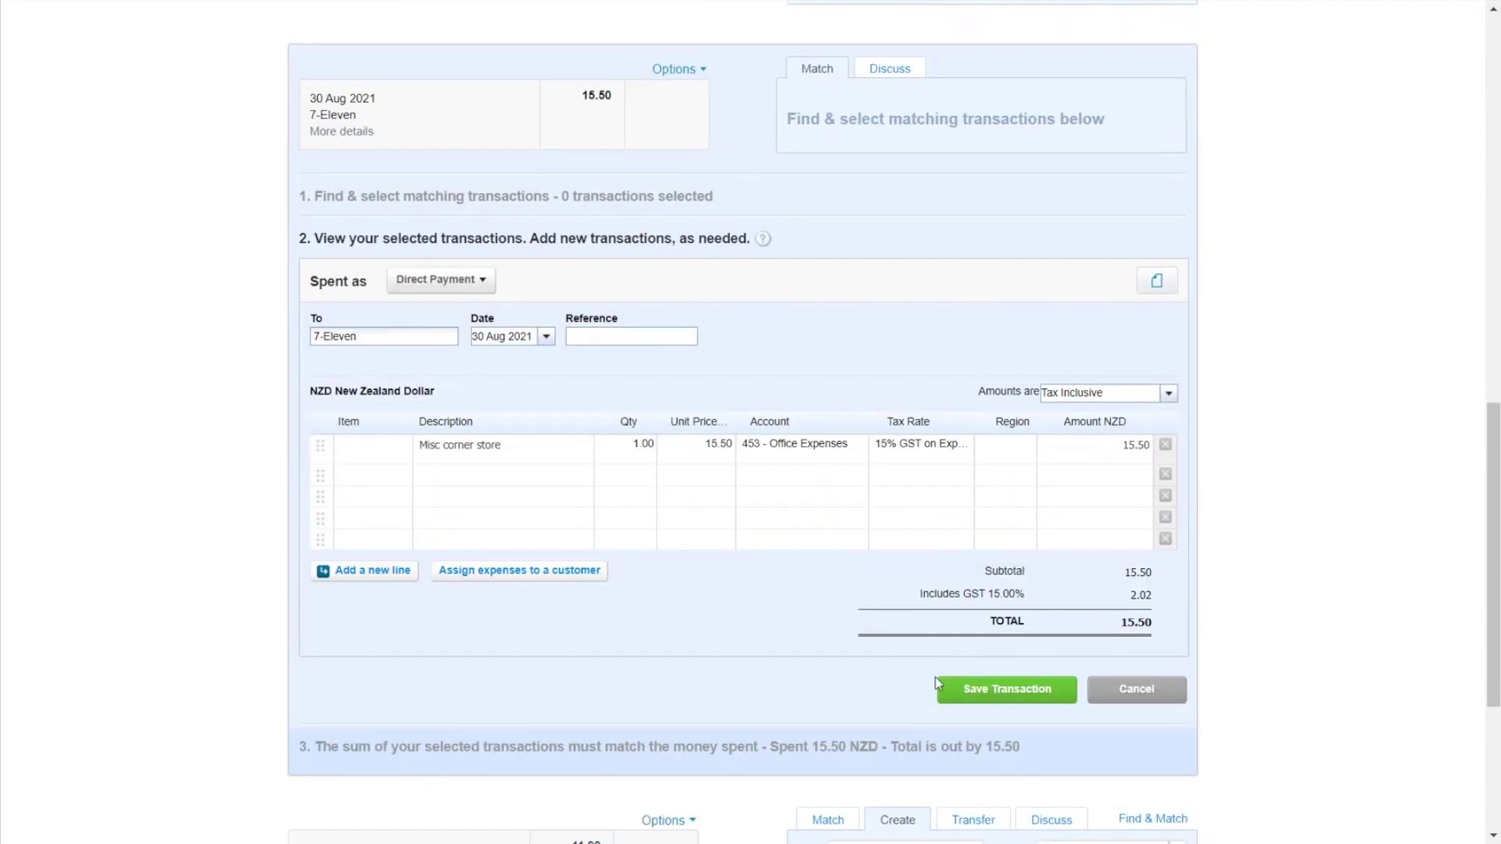
left_click(1020, 696)
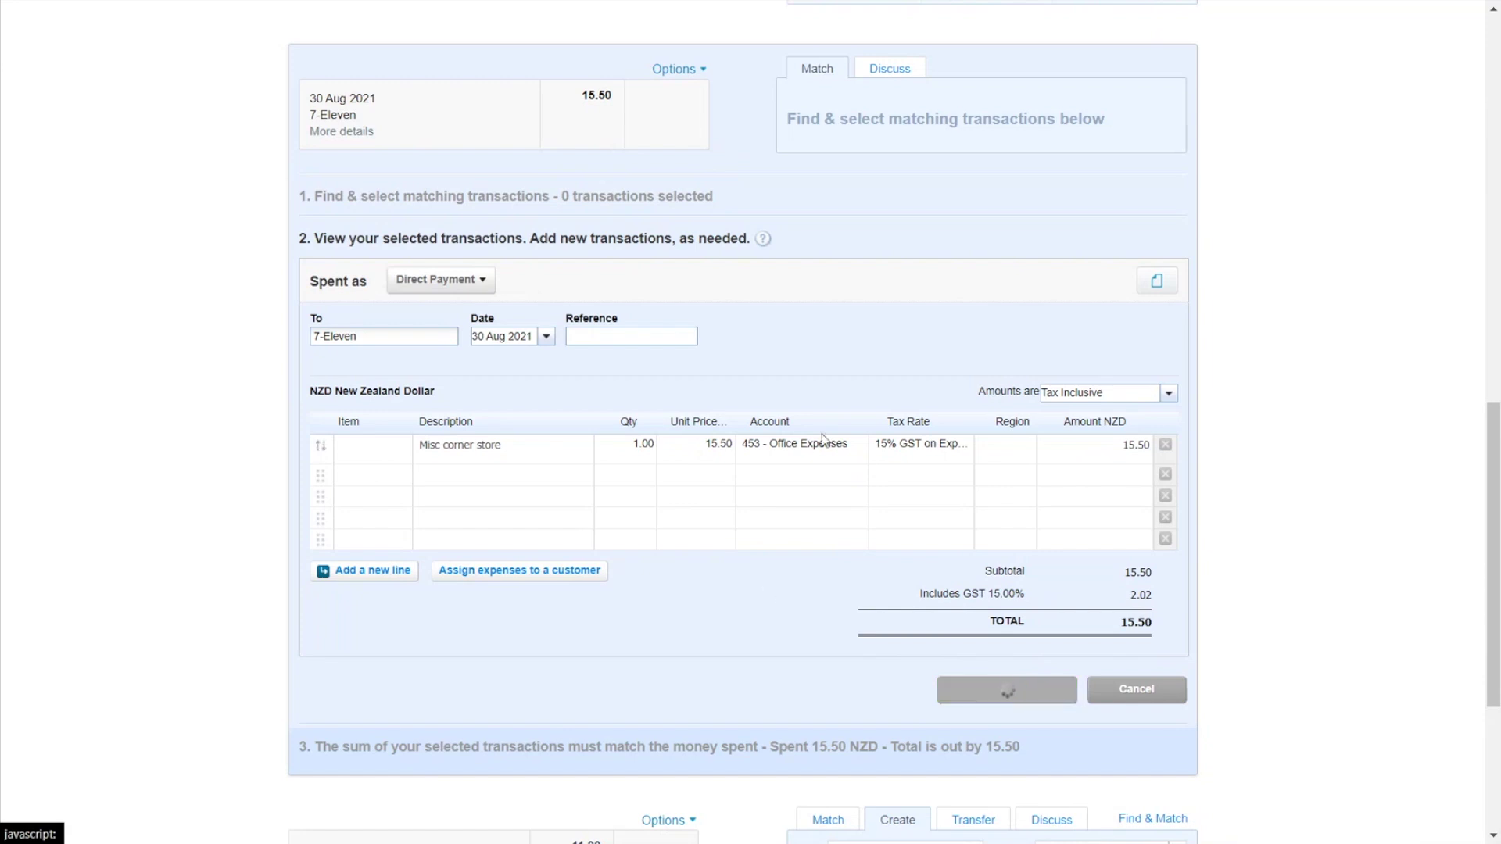
scroll(1001, 629, "down", 1)
scroll(1000, 629, "down", 2)
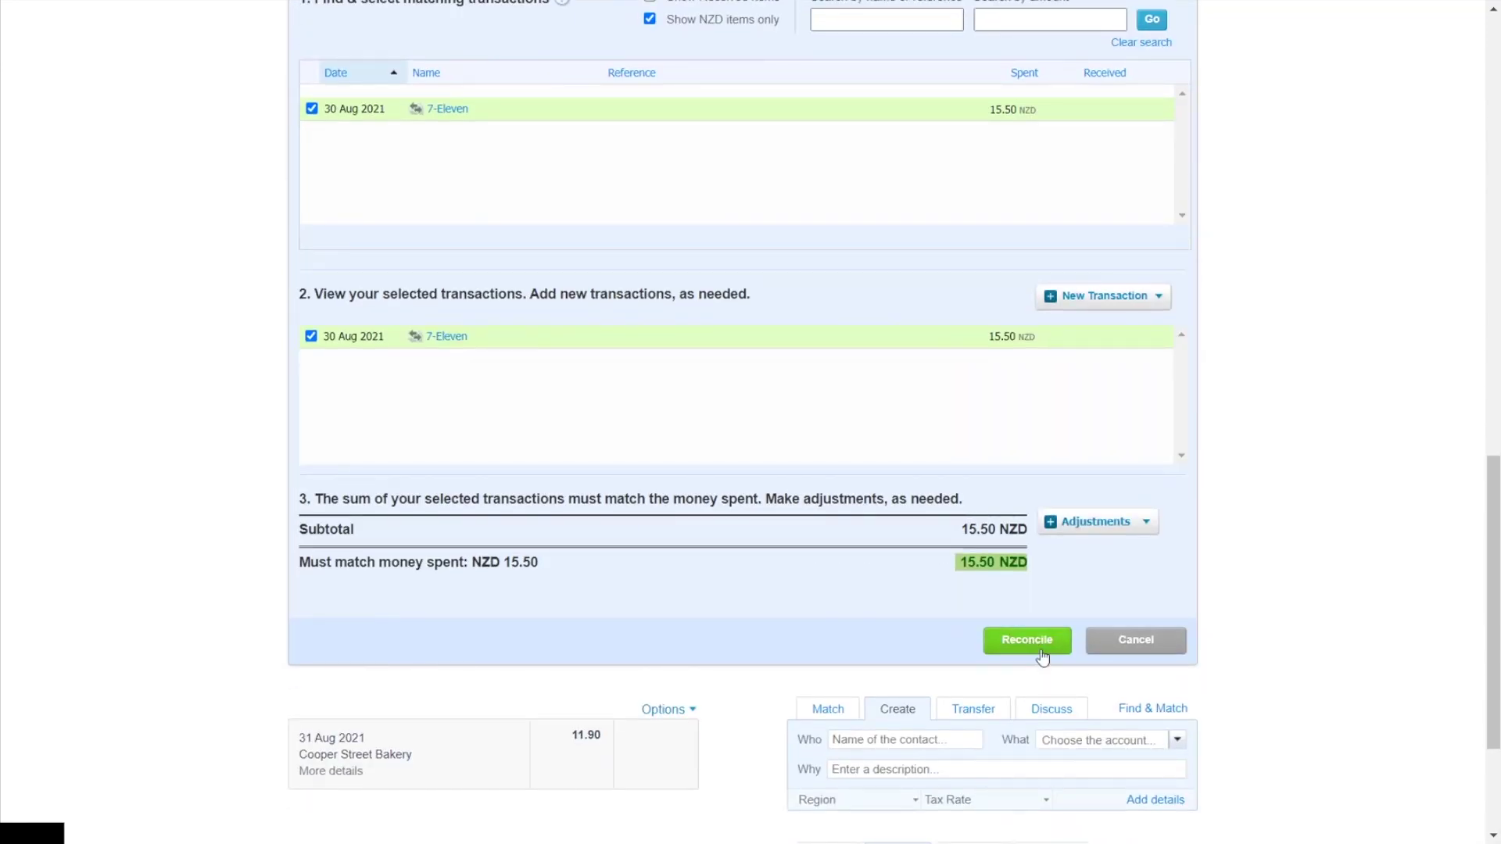
left_click(1040, 643)
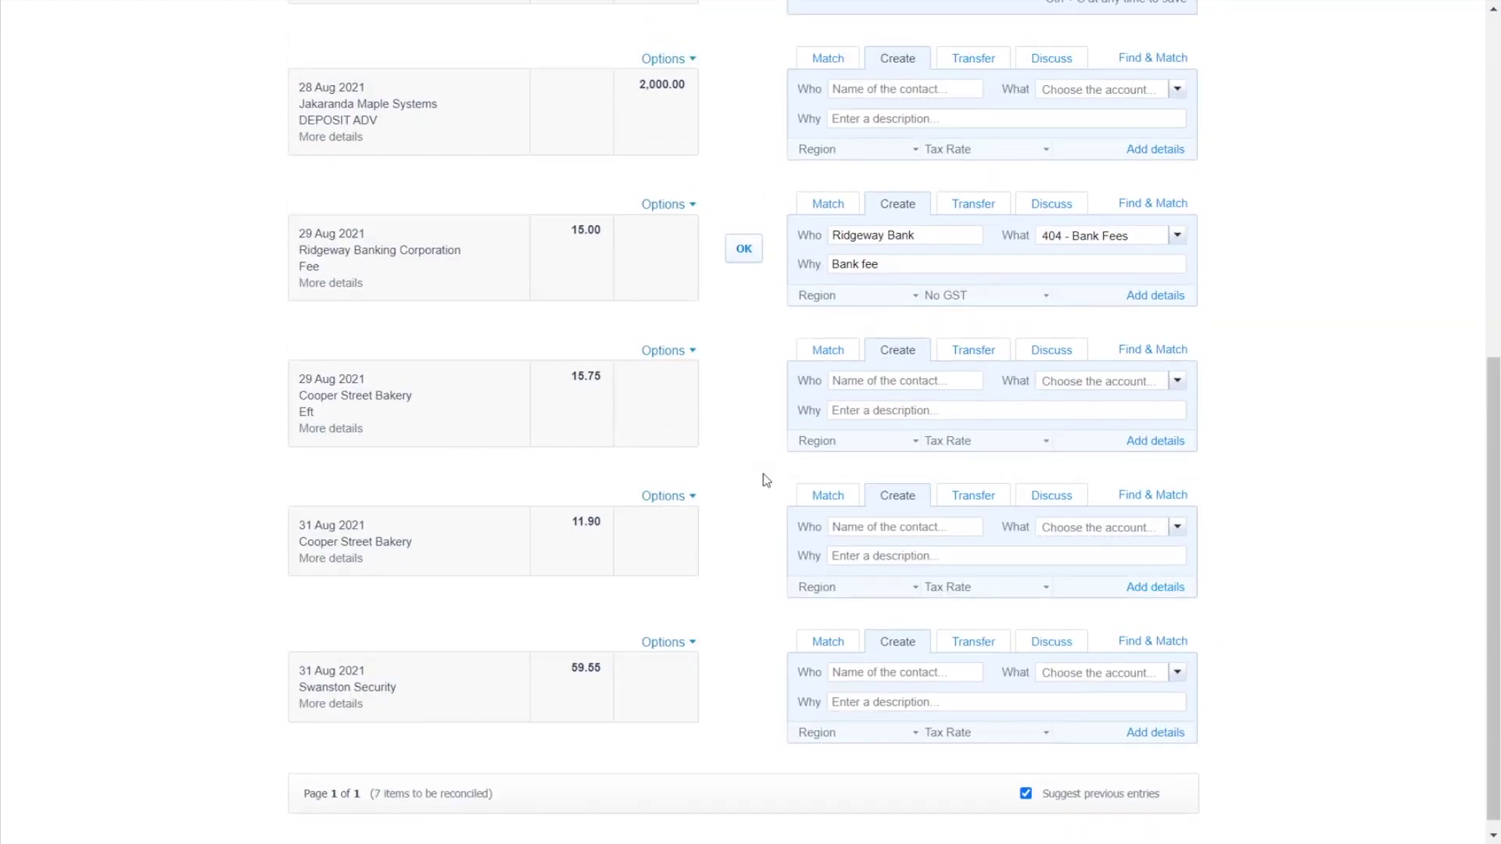
Start creating a bank rule from the 31 Aug 2021 Swanston Security statement line
scroll(761, 483, "up", 1)
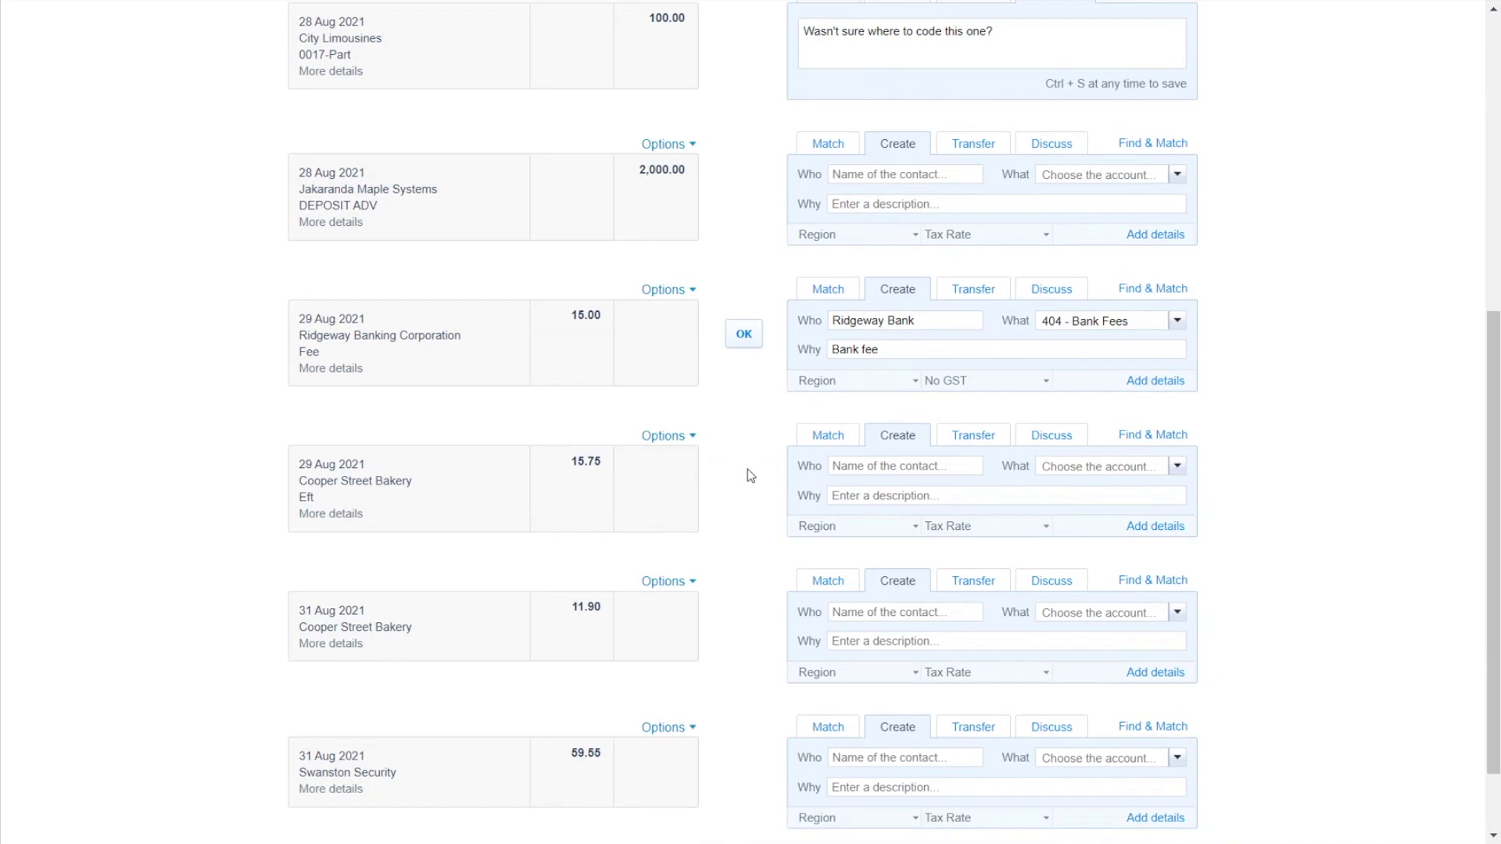
scroll(749, 509, "down", 1)
scroll(741, 536, "up", 4)
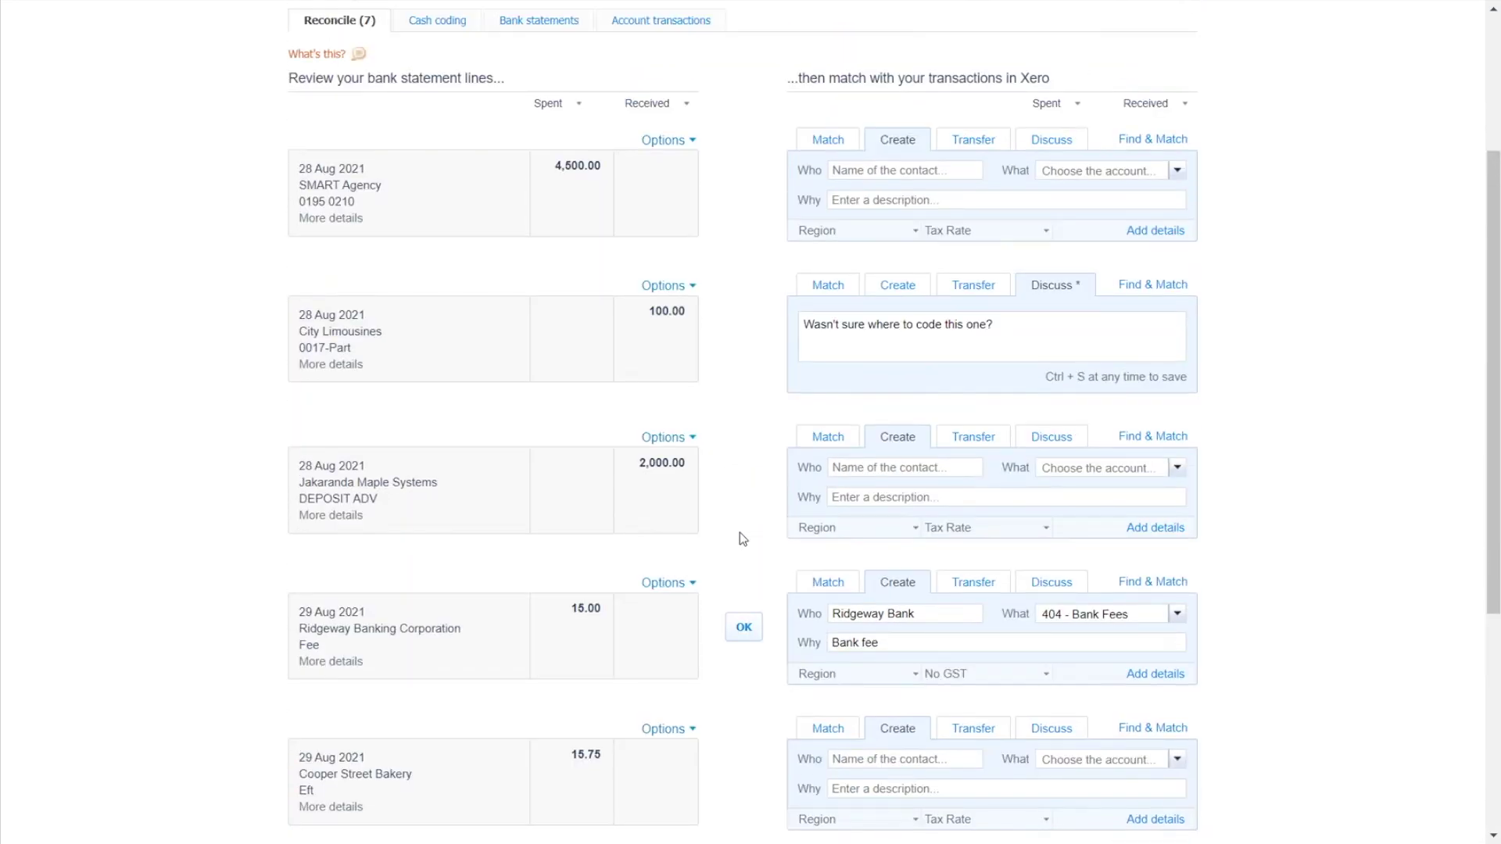
scroll(741, 538, "up", 2)
scroll(740, 551, "down", 6)
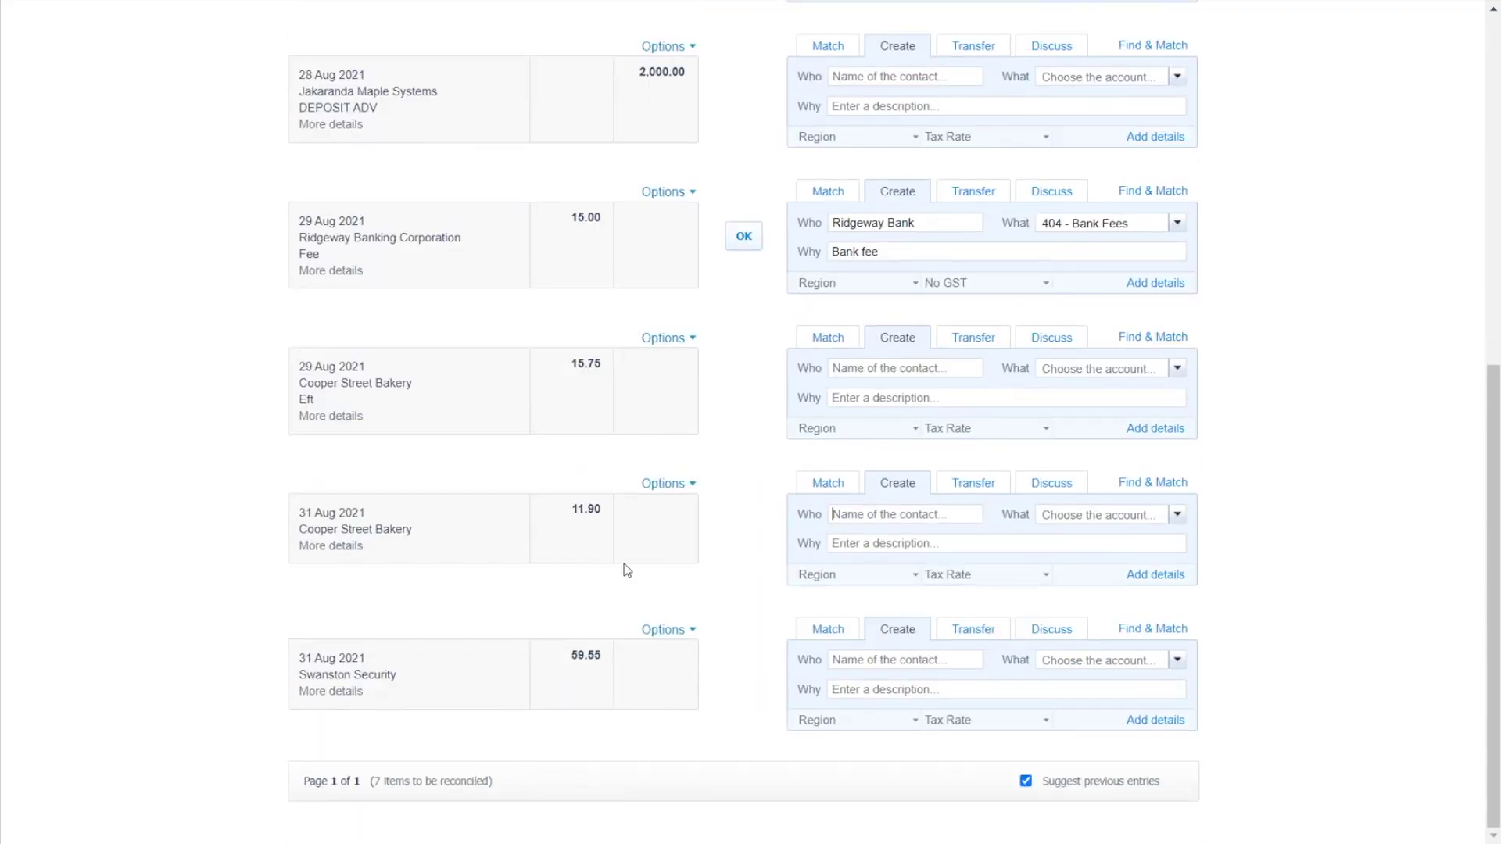
left_click(688, 630)
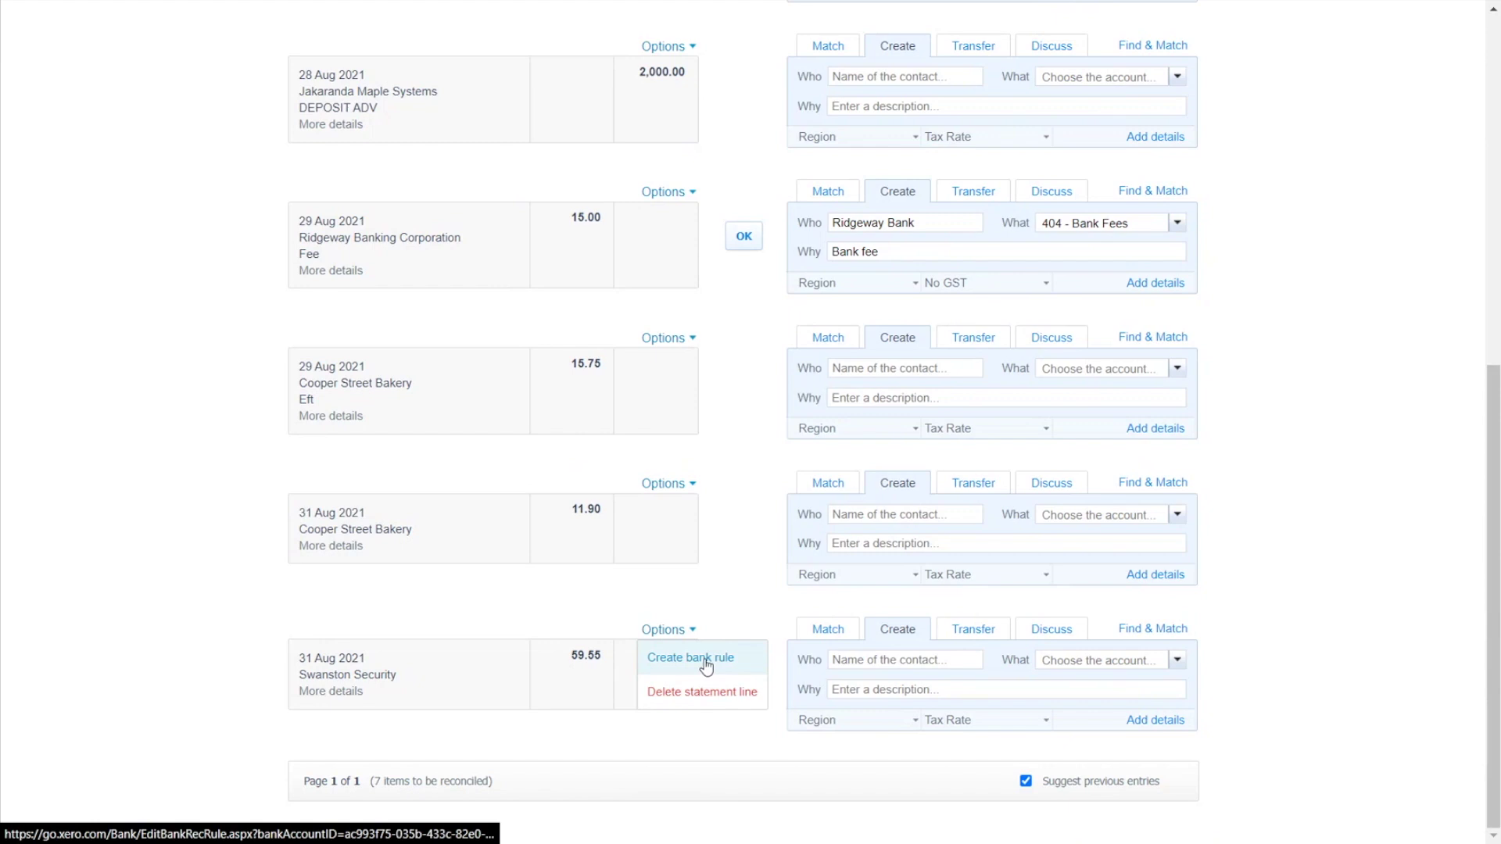
left_click(704, 659)
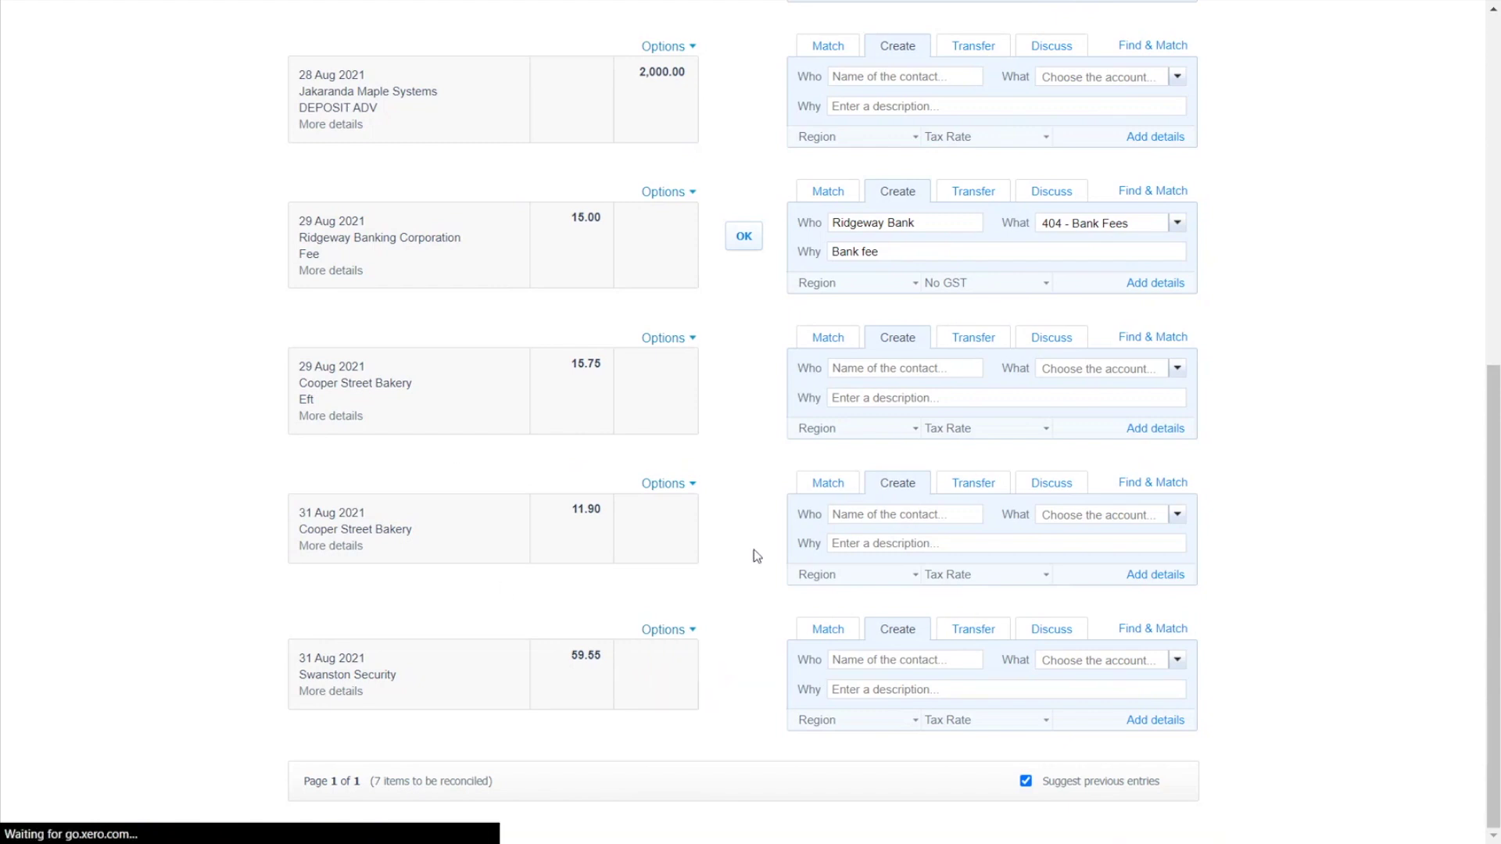
Keep the spend money rule matching all conditions and set the payee condition to contains Swanston Security
scroll(682, 384, "down", 1)
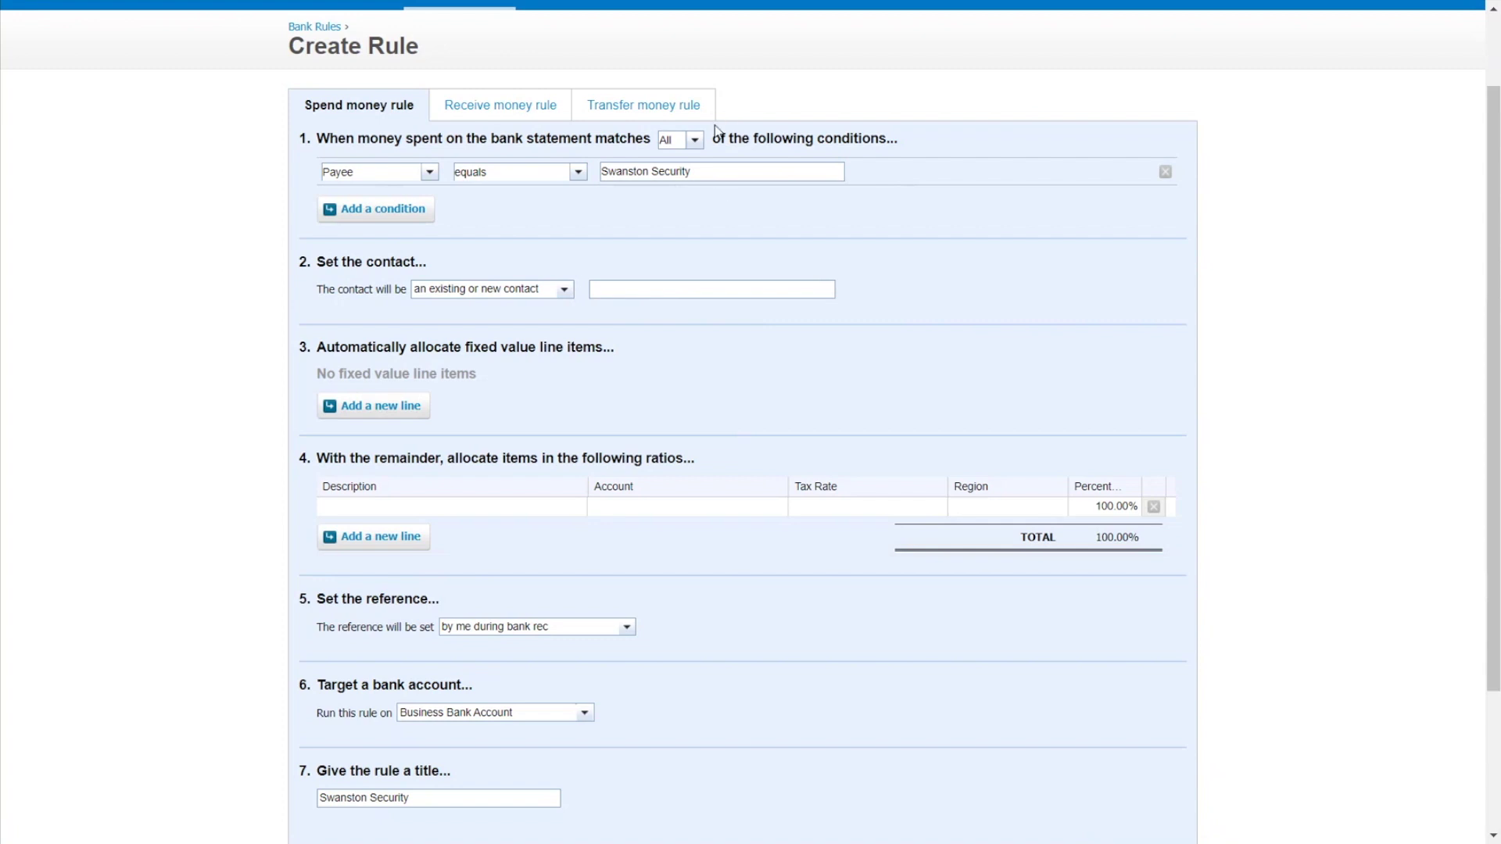
left_click(694, 141)
left_click(697, 163)
left_click(578, 173)
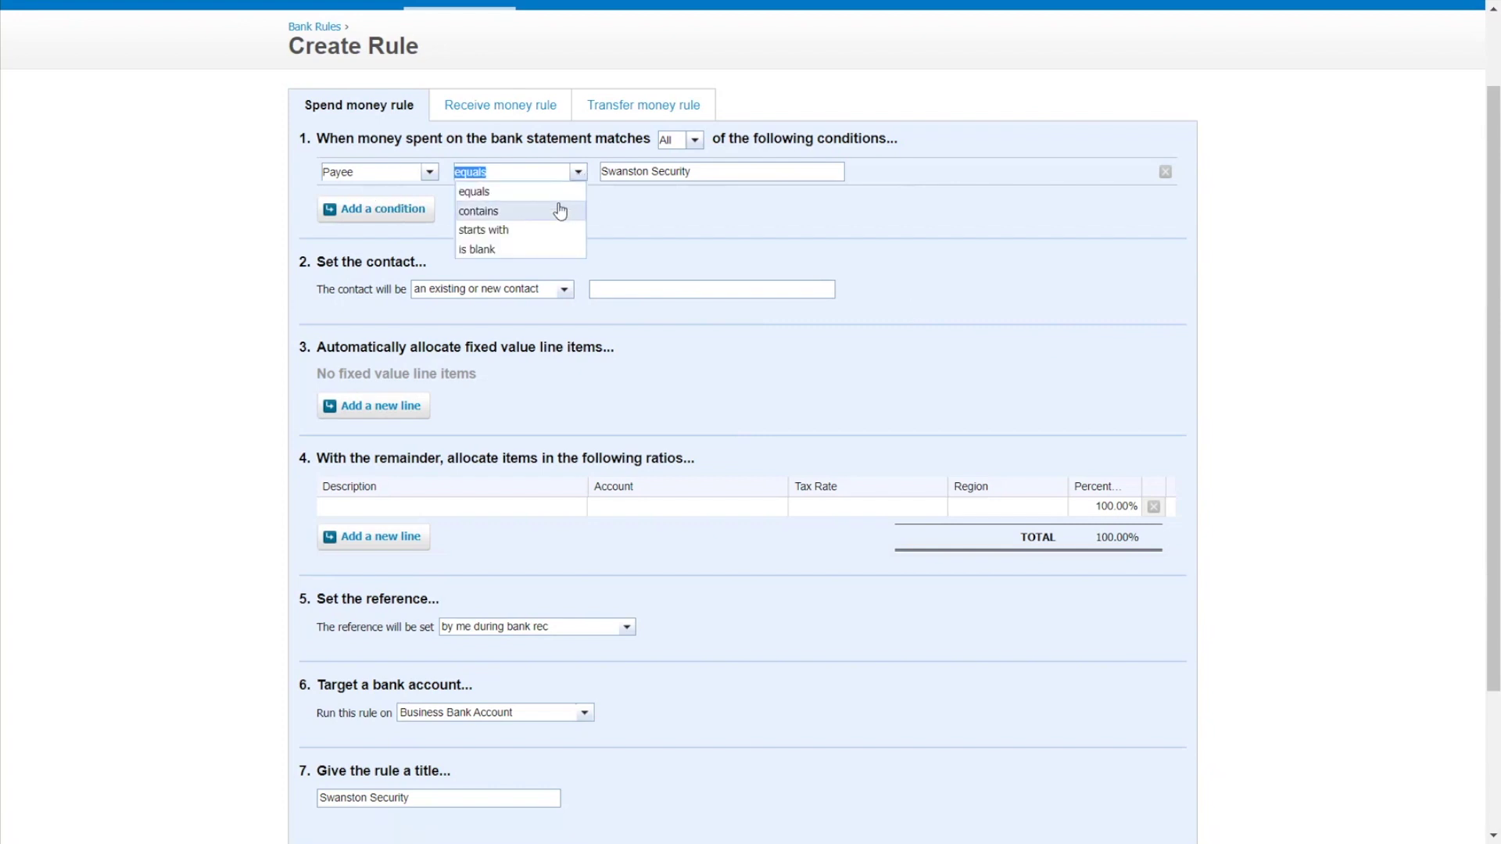
left_click(559, 211)
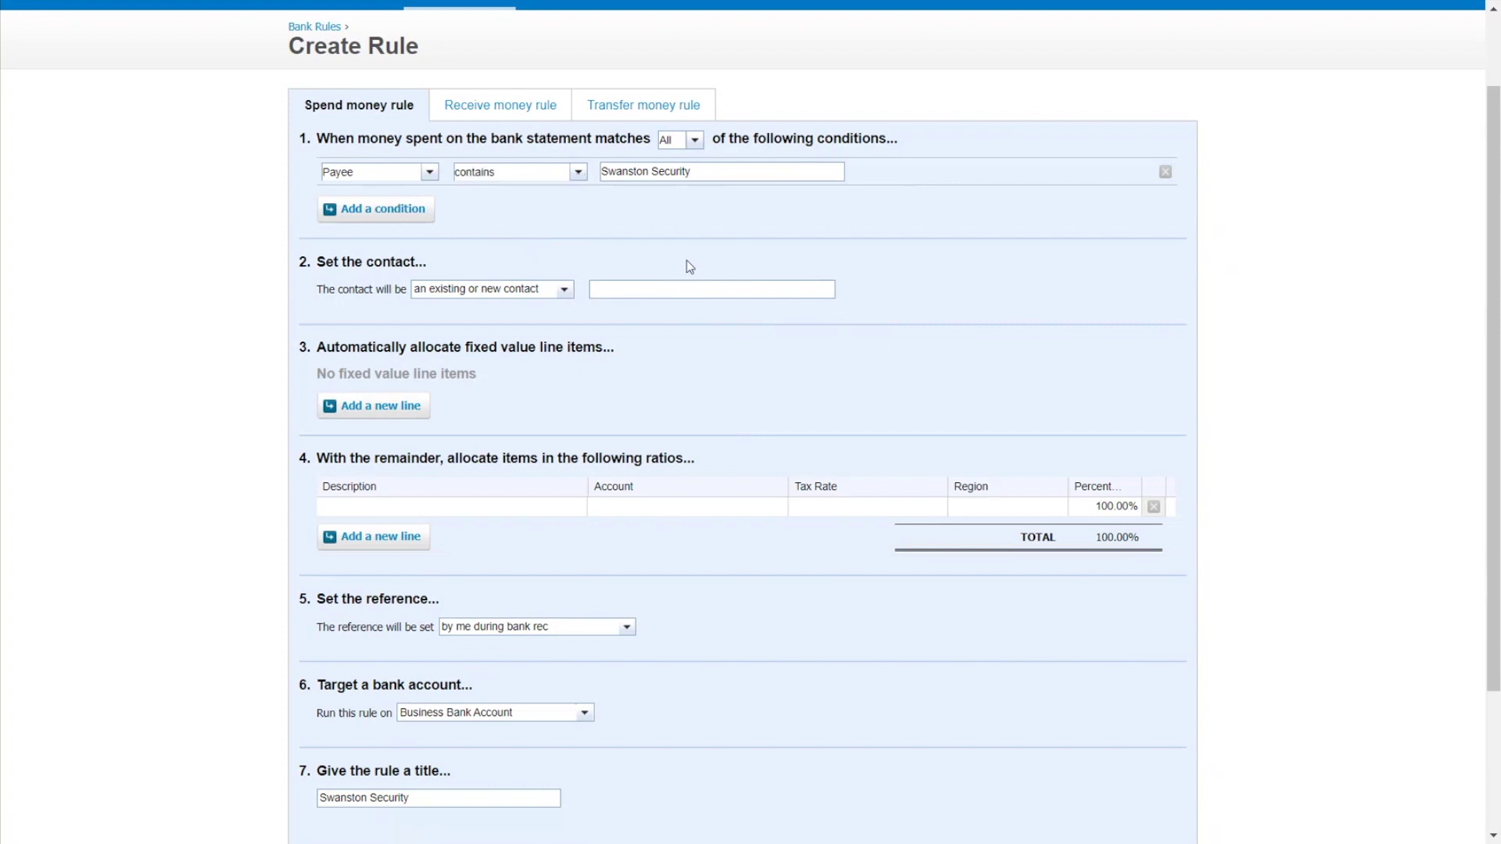
Set the rule's contact to the Payee from the bank
left_click(649, 292)
left_click(564, 290)
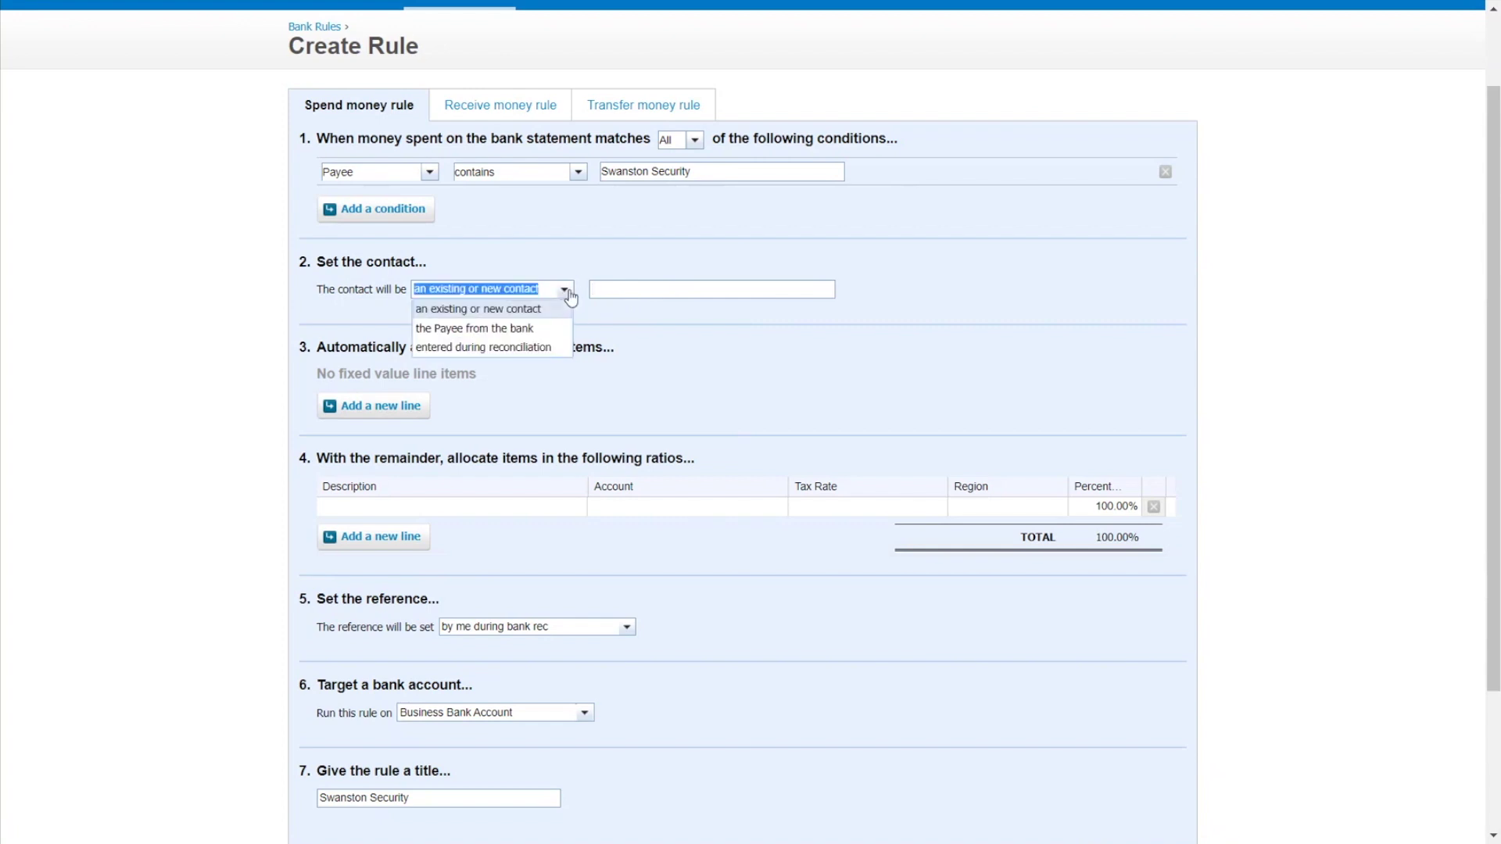
left_click(621, 290)
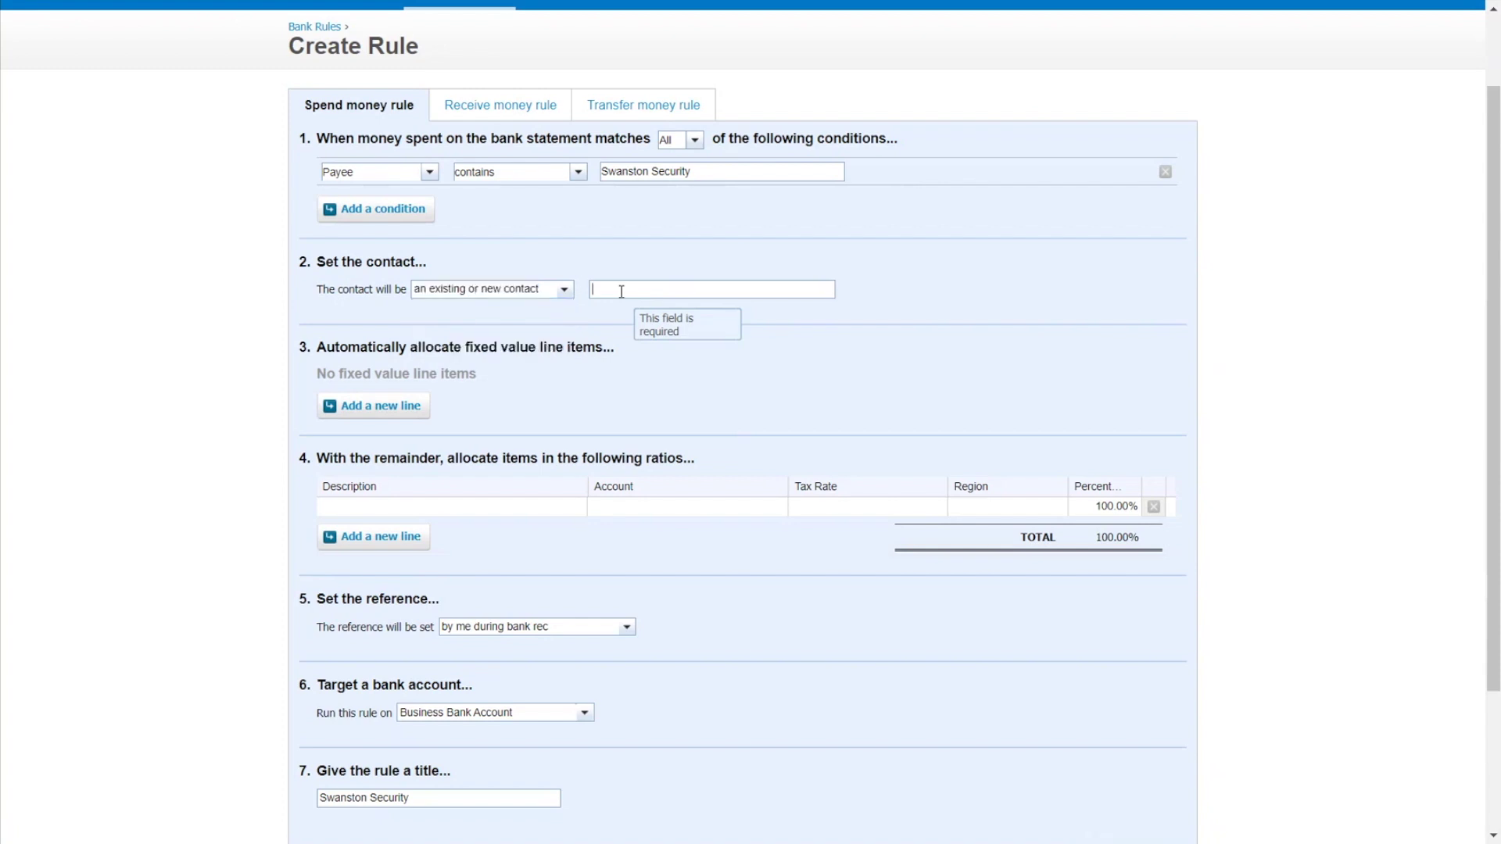
left_click(564, 291)
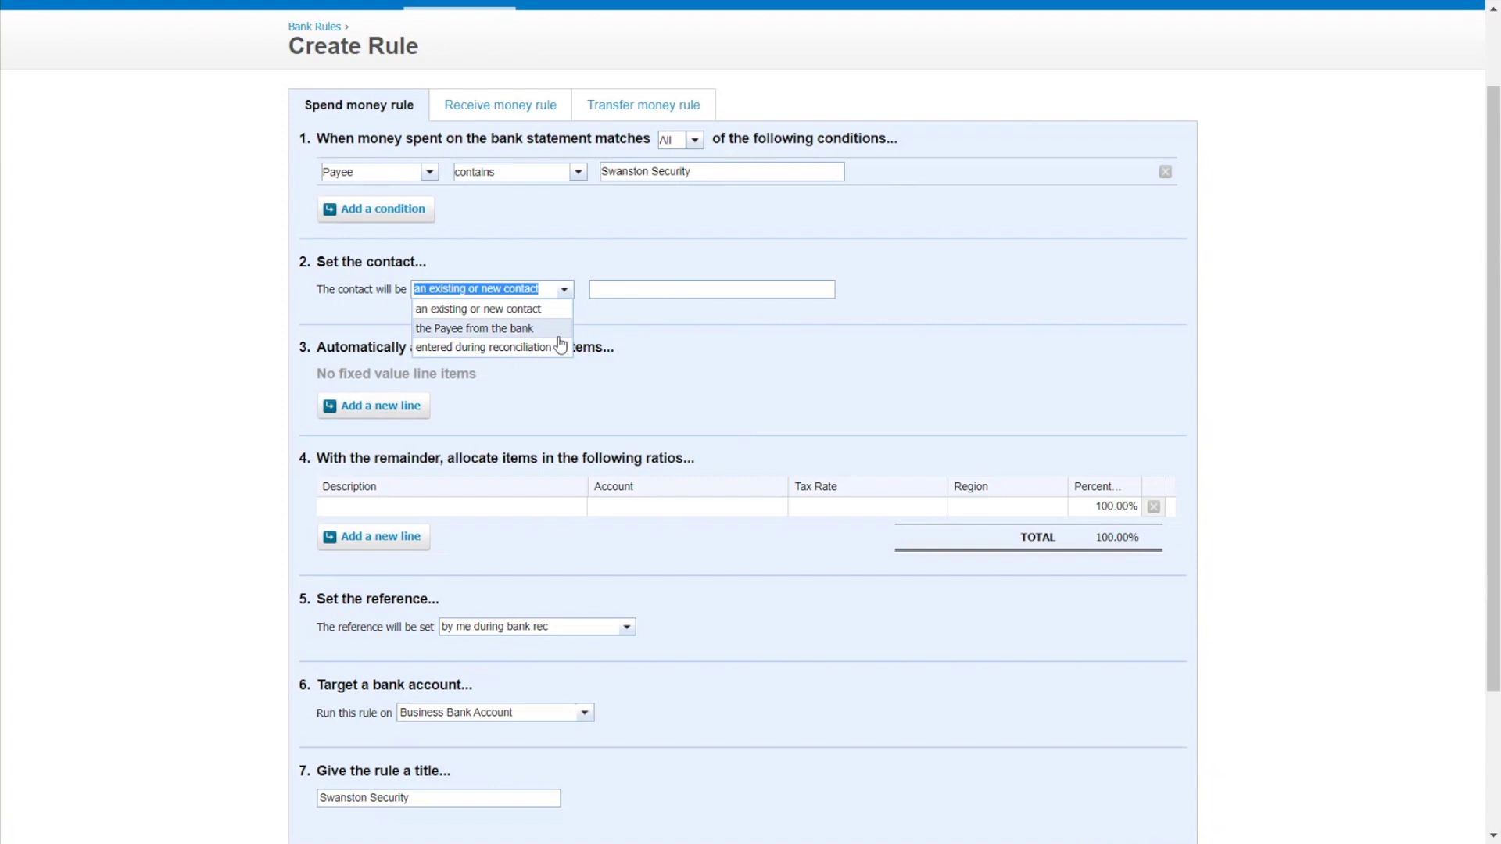
left_click(555, 335)
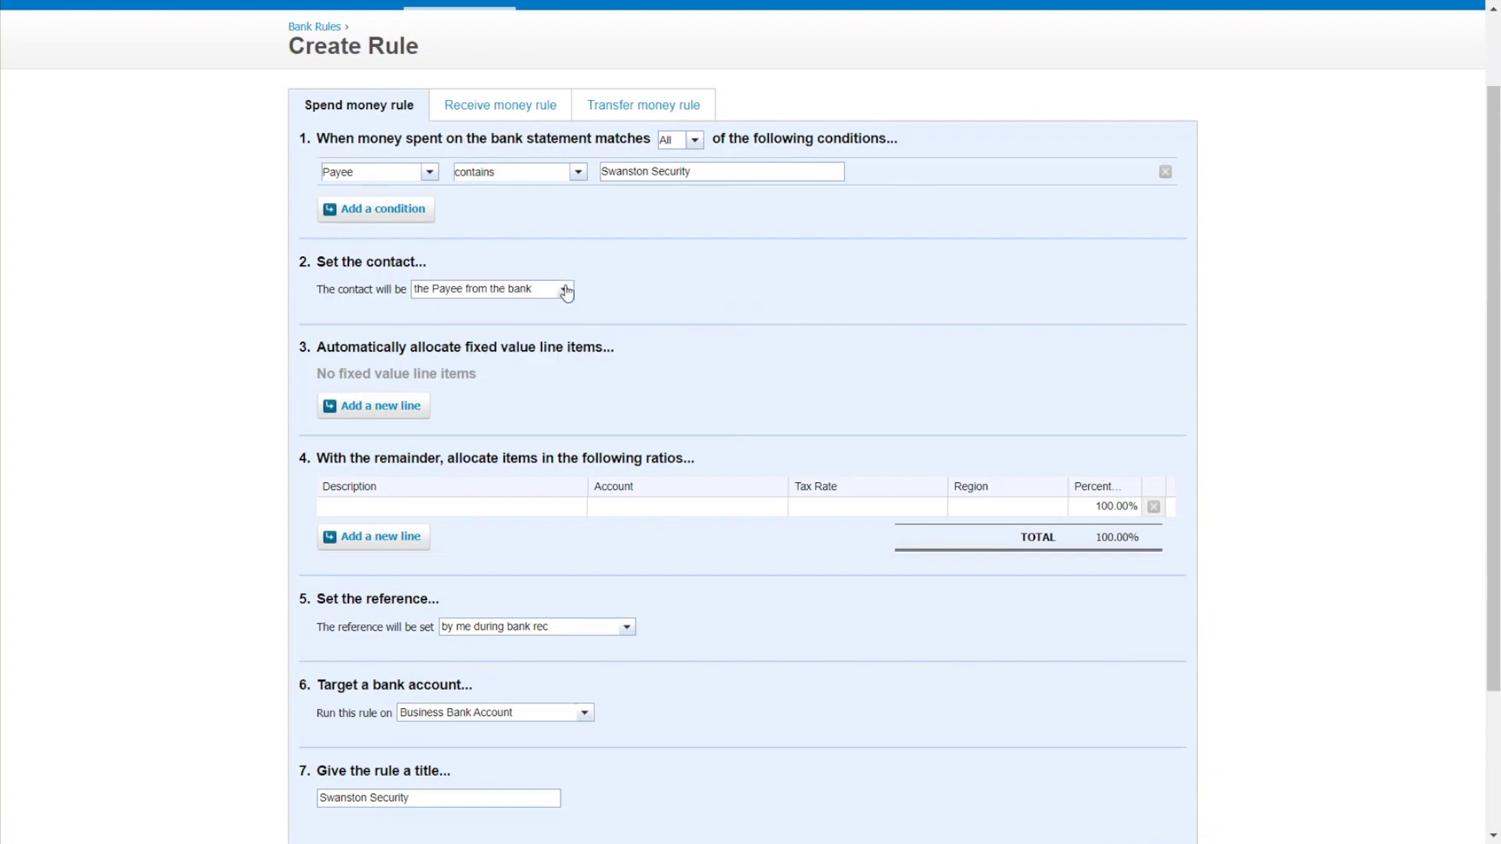
Add a fixed value line item to the rule and allocate it to account 429 - General Expenses
scroll(495, 405, "down", 2)
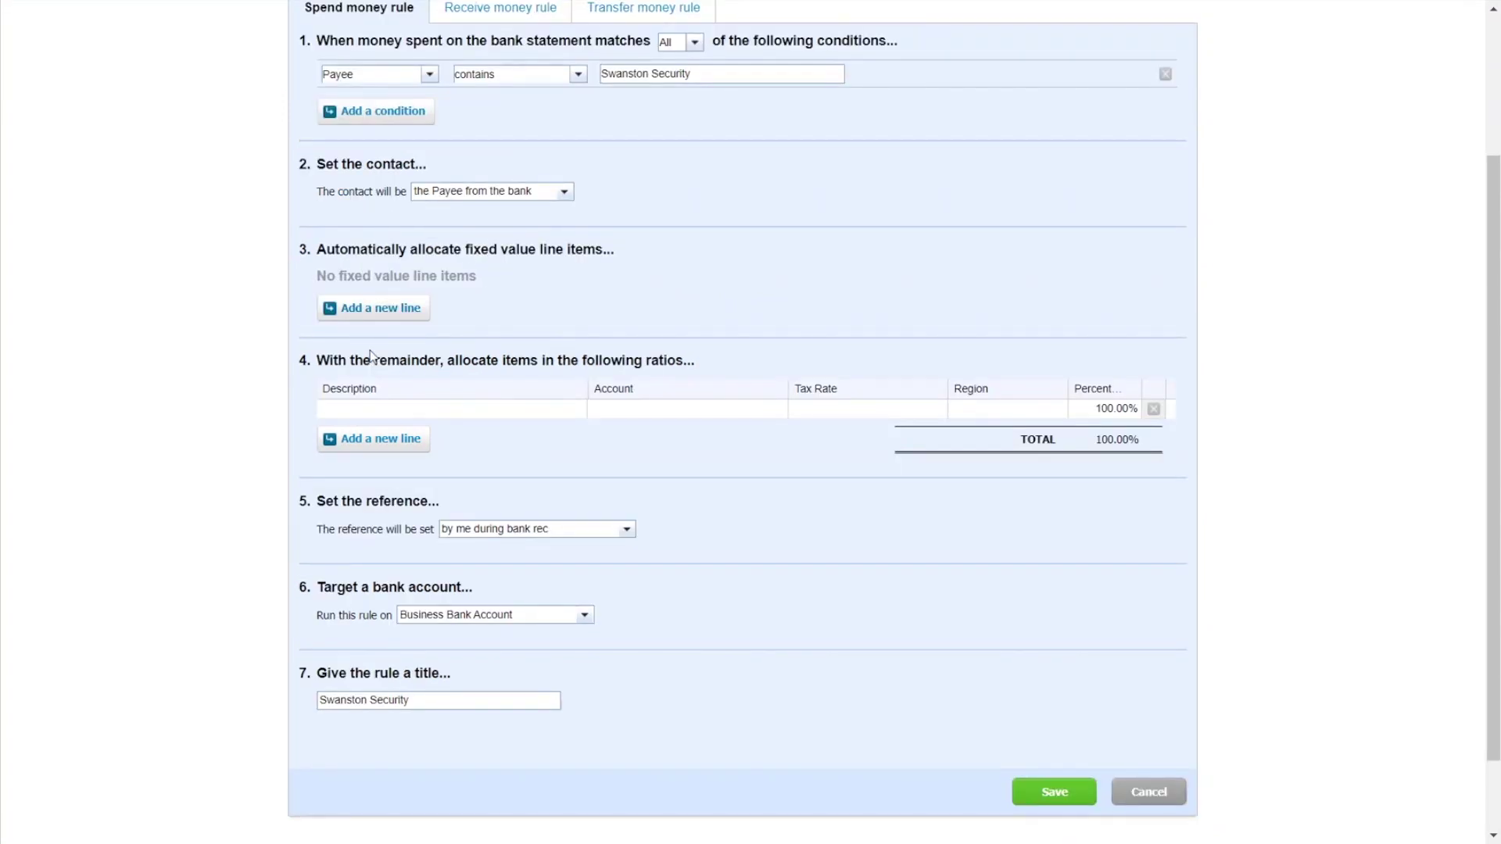
left_click(353, 308)
left_click(774, 298)
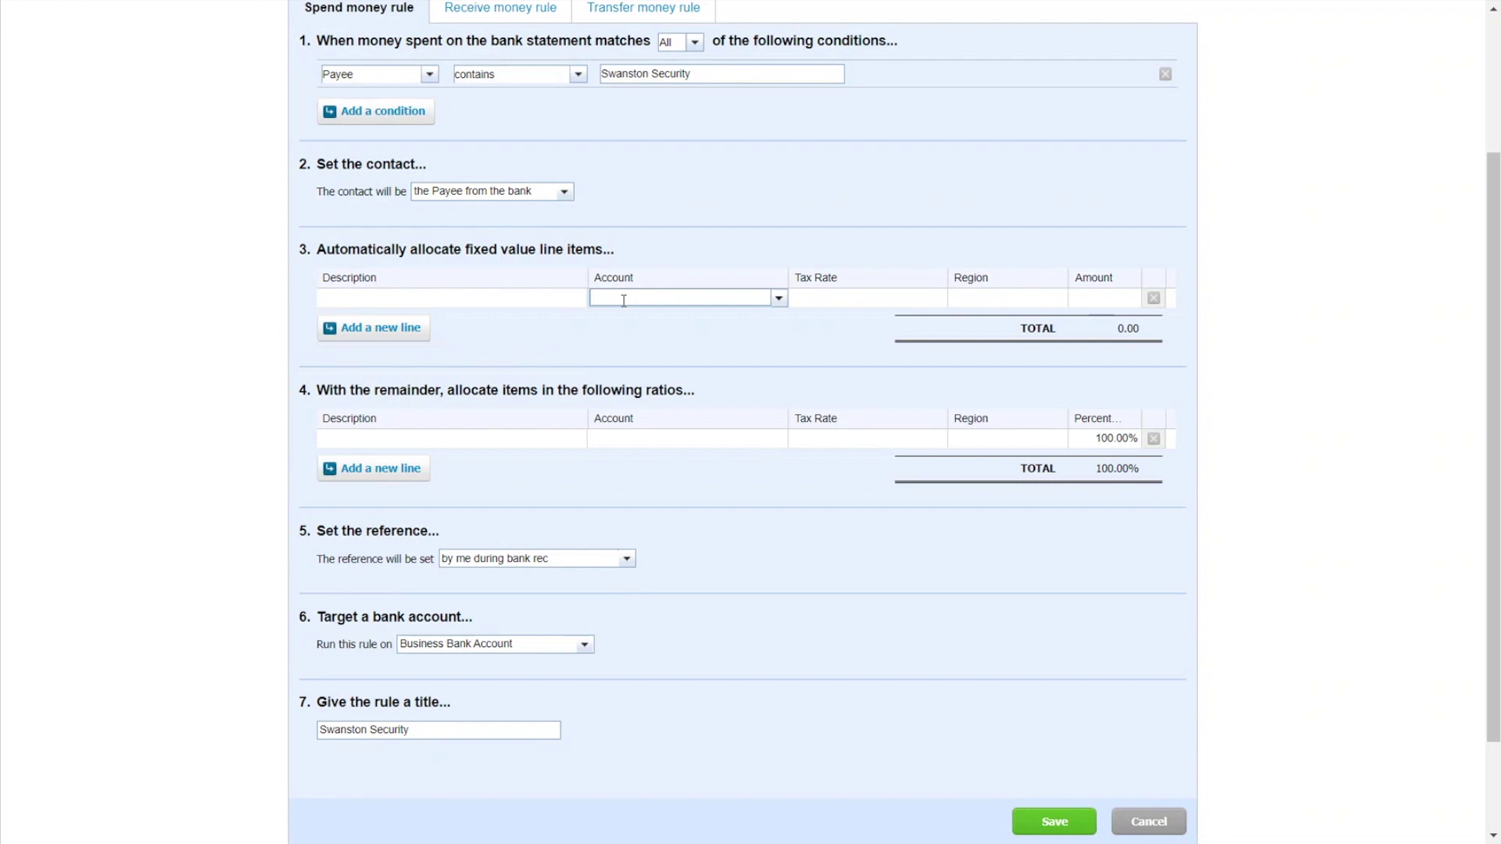
type("sec")
key("BackSpace")
key("BackSpace")
key("BackSpace")
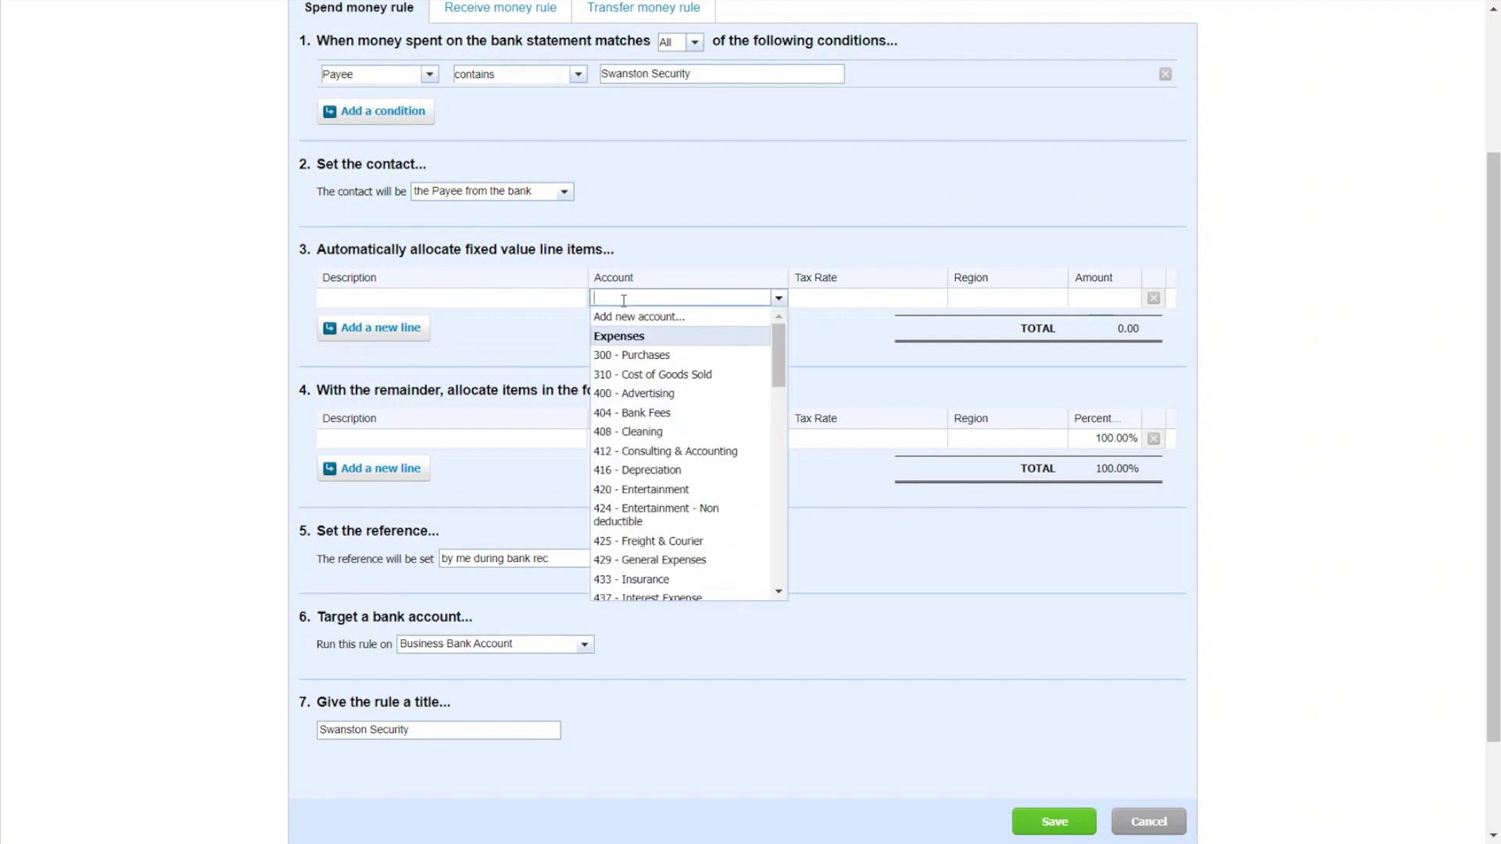
scroll(671, 450, "down", 2)
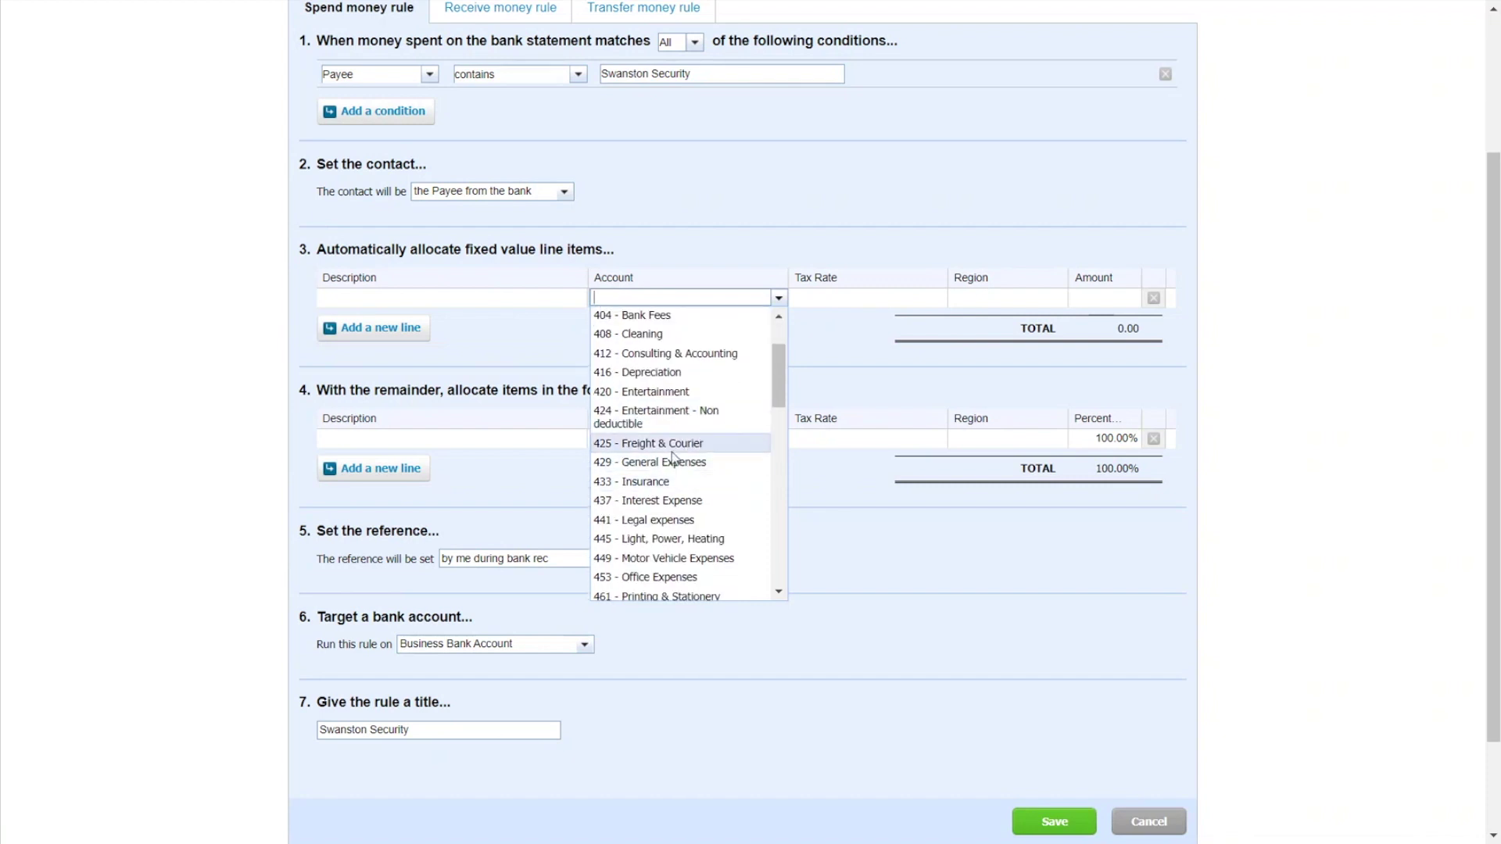
left_click(673, 463)
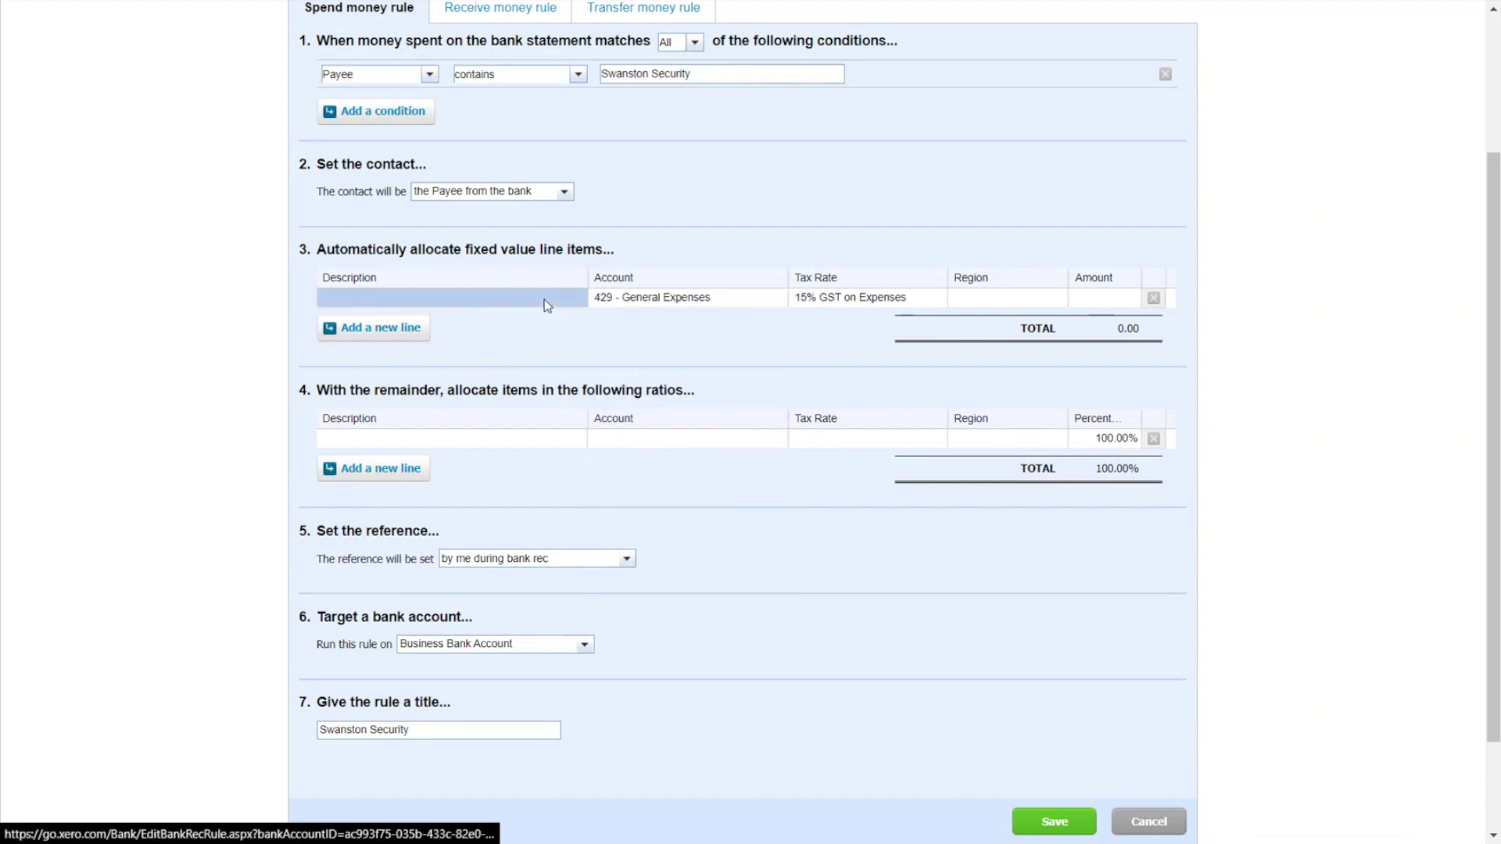
Describe the fixed value line as "Monthly Monitoring" and keep its account as 429 - General Expenses
left_click(546, 304)
type("Monthly Monitoring")
key("Tab")
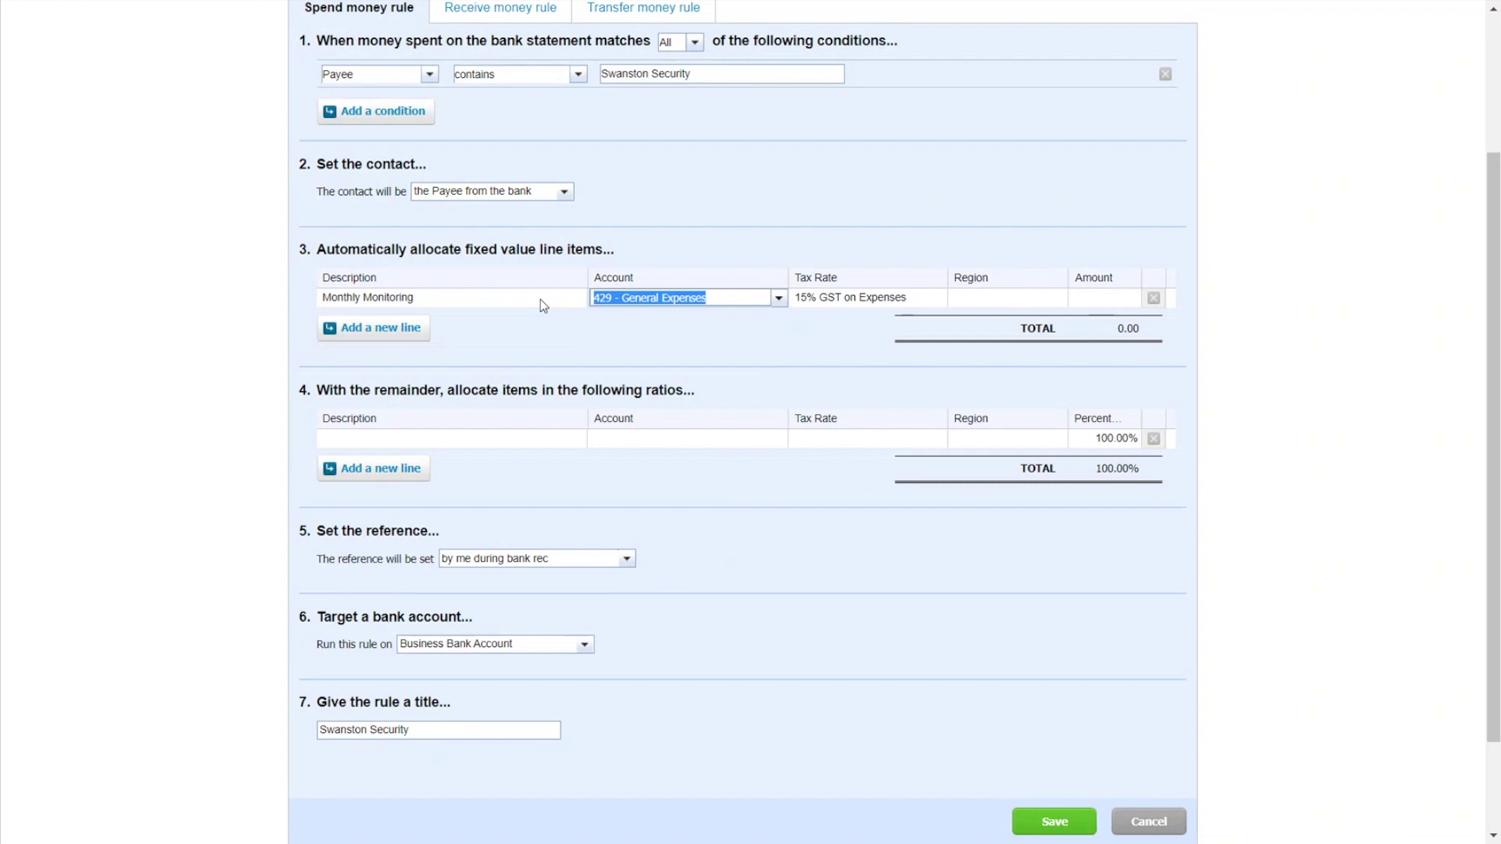
left_click(778, 298)
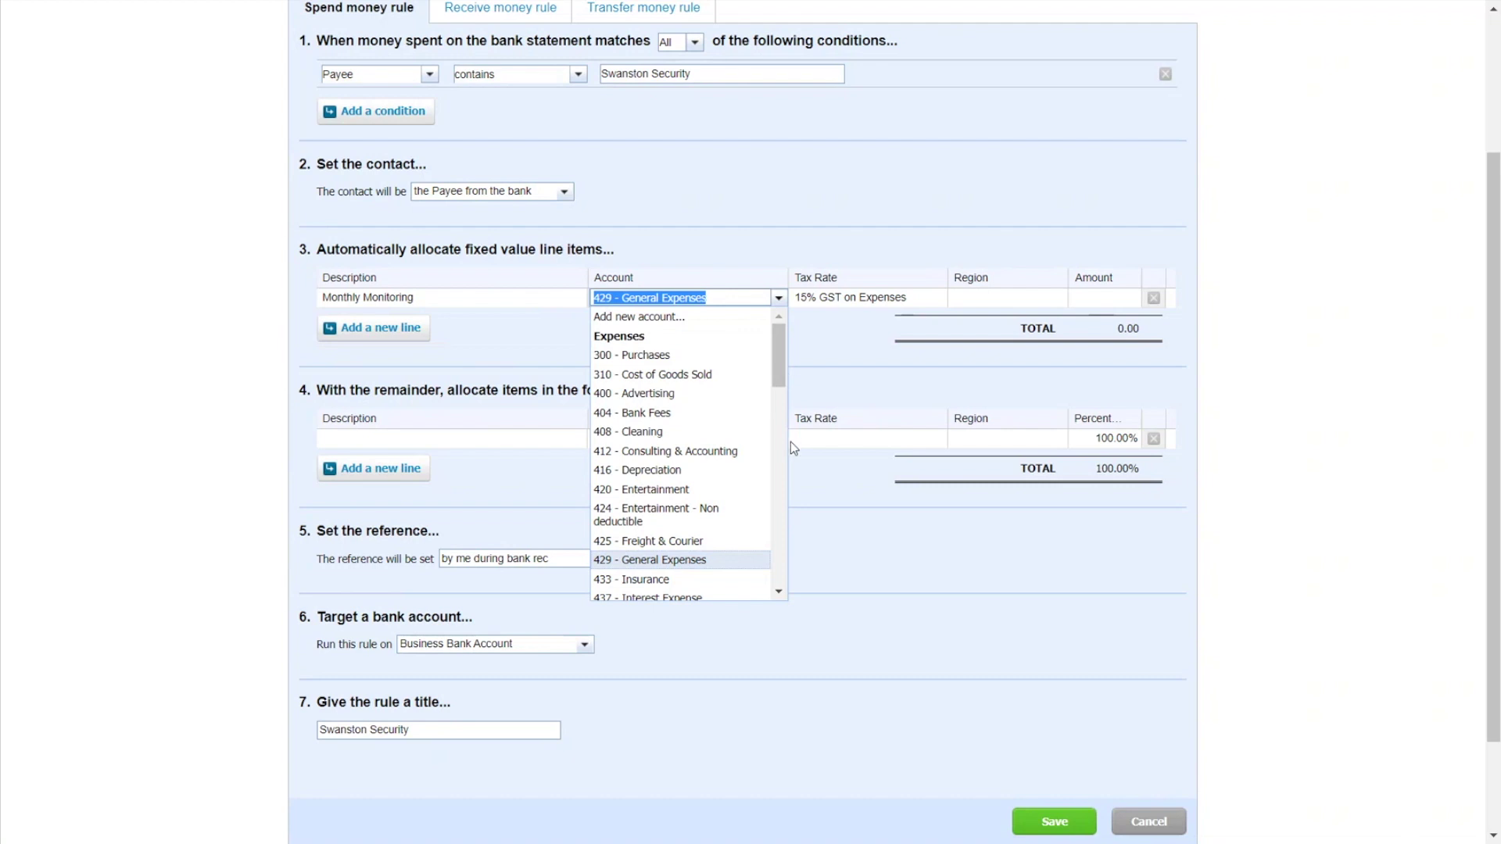
left_click(743, 560)
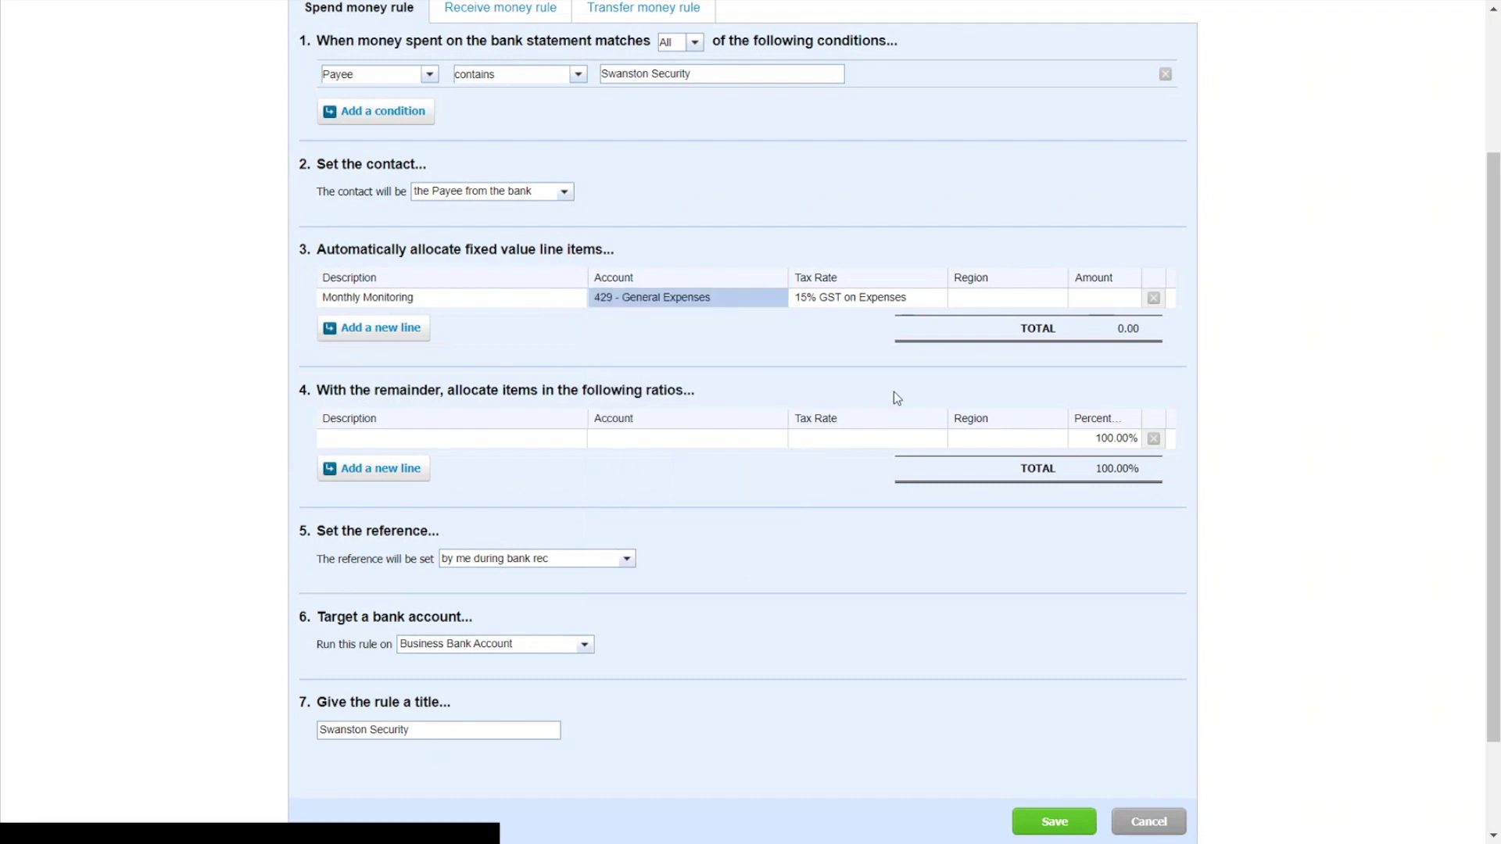
Set the Monthly Monitoring line's region to (None) and its amount to 30.00
left_click(1022, 297)
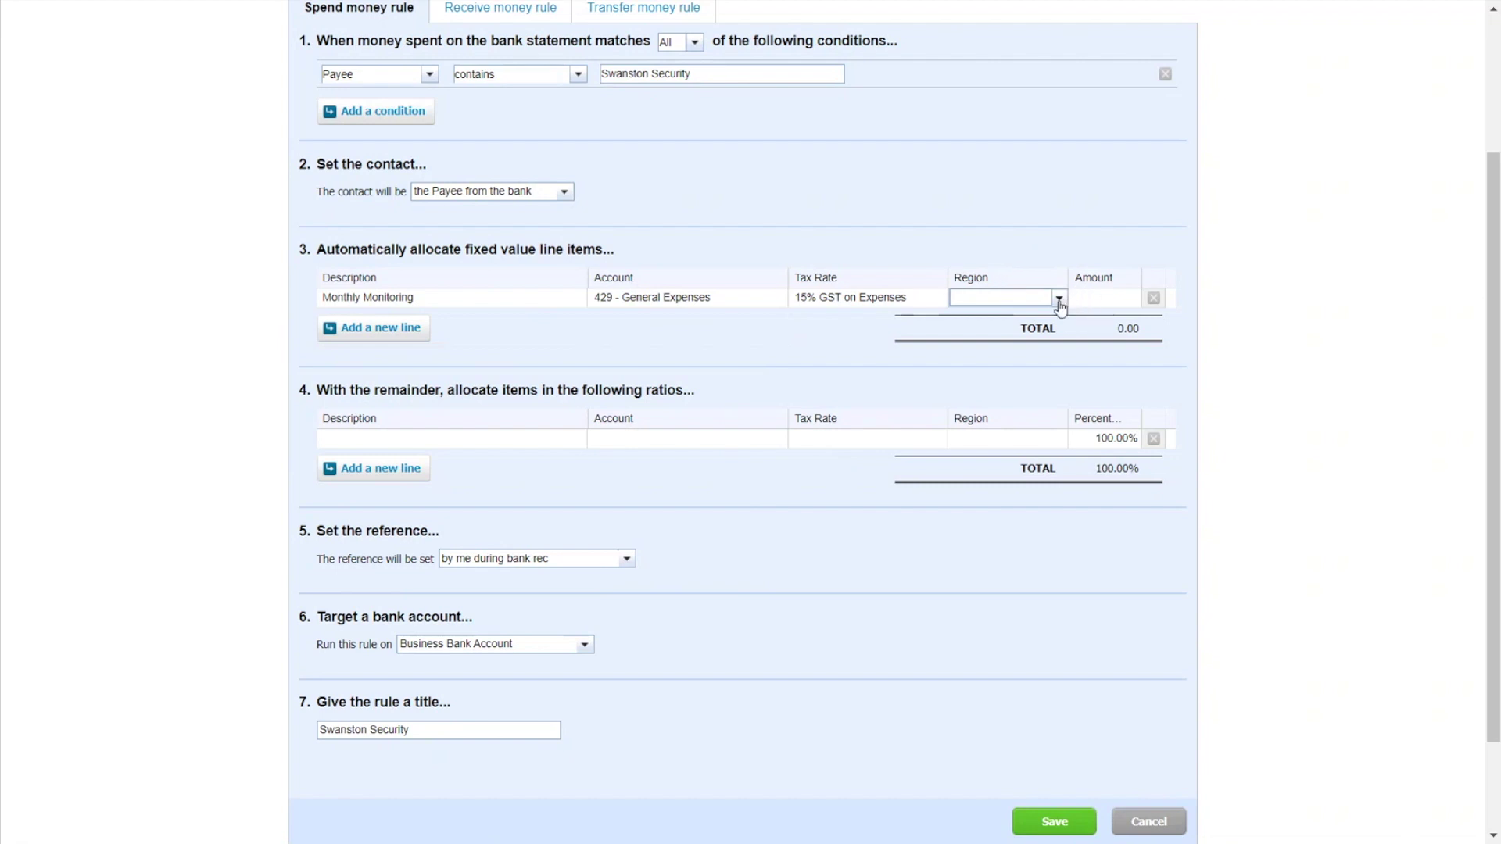
left_click(1059, 298)
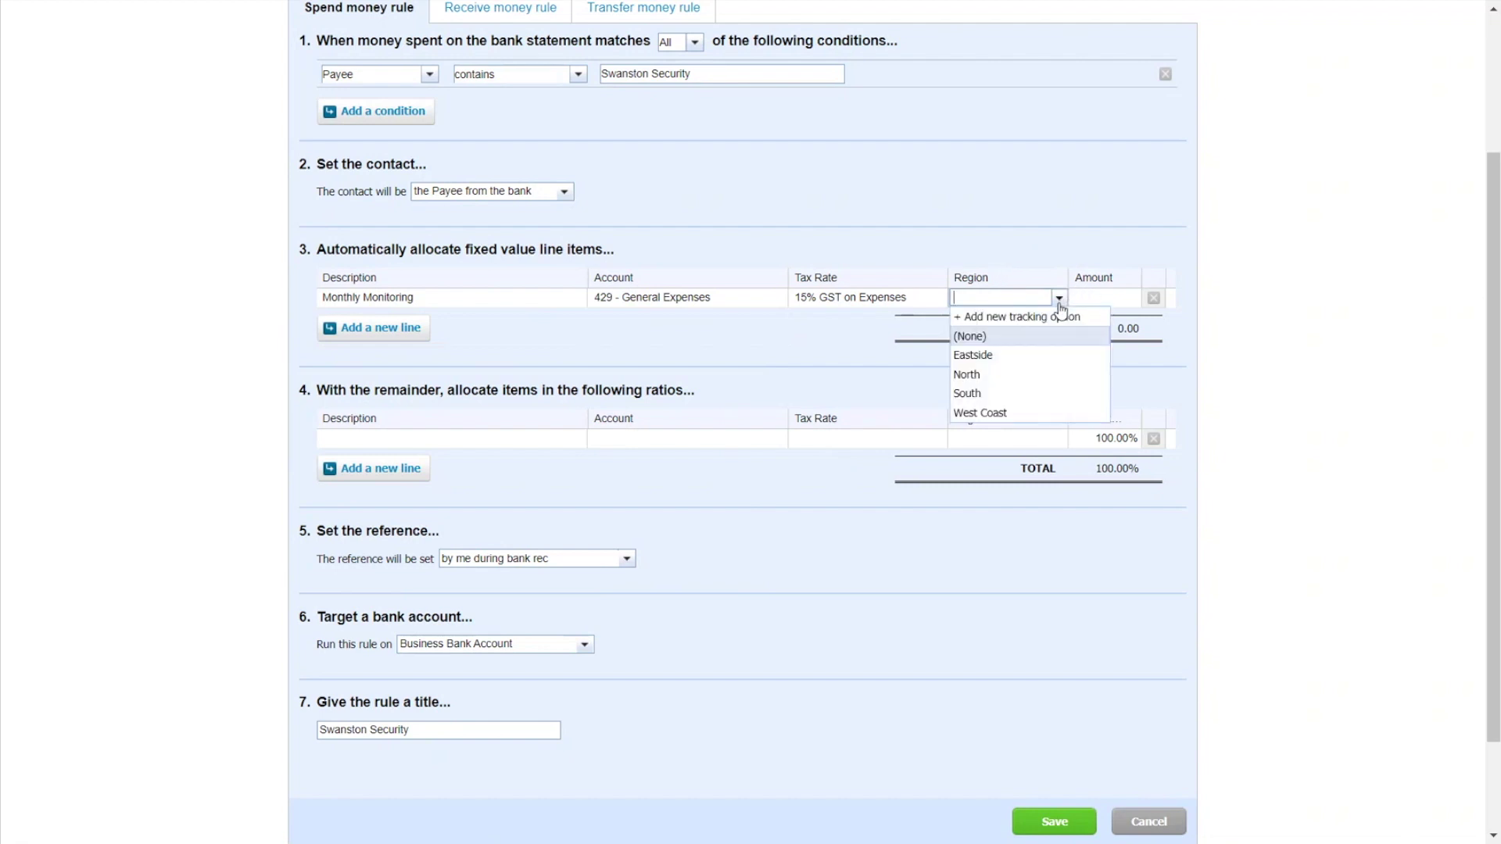
left_click(1016, 336)
left_click(1107, 301)
type("30.00")
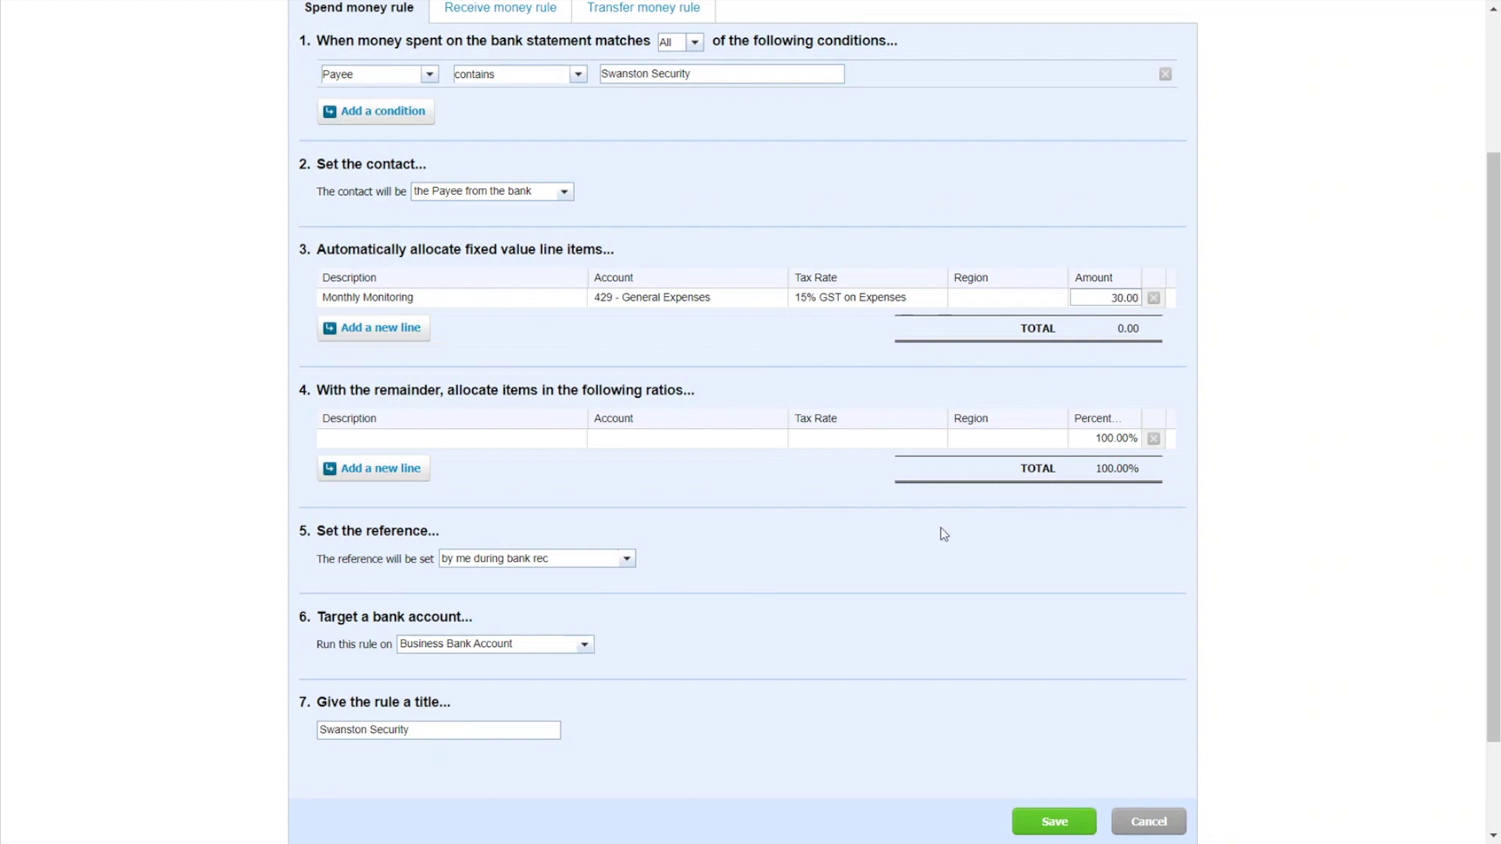
Describe the remainder line as "Call Out Fees" and allocate it to account 473 - Repairs and Maintenance
left_click(509, 438)
type("Call Out Fees")
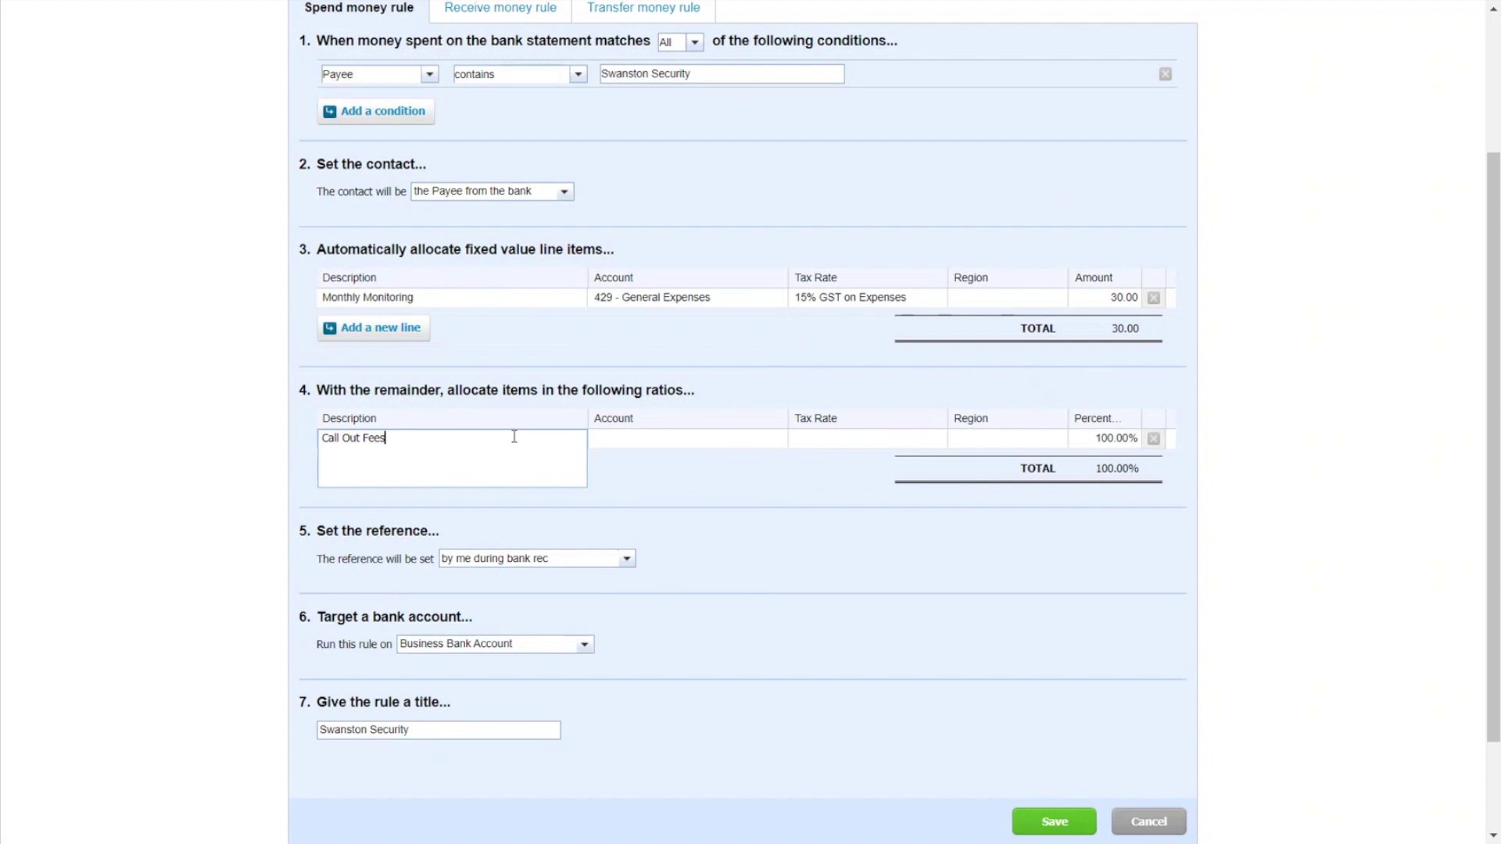
key("Tab")
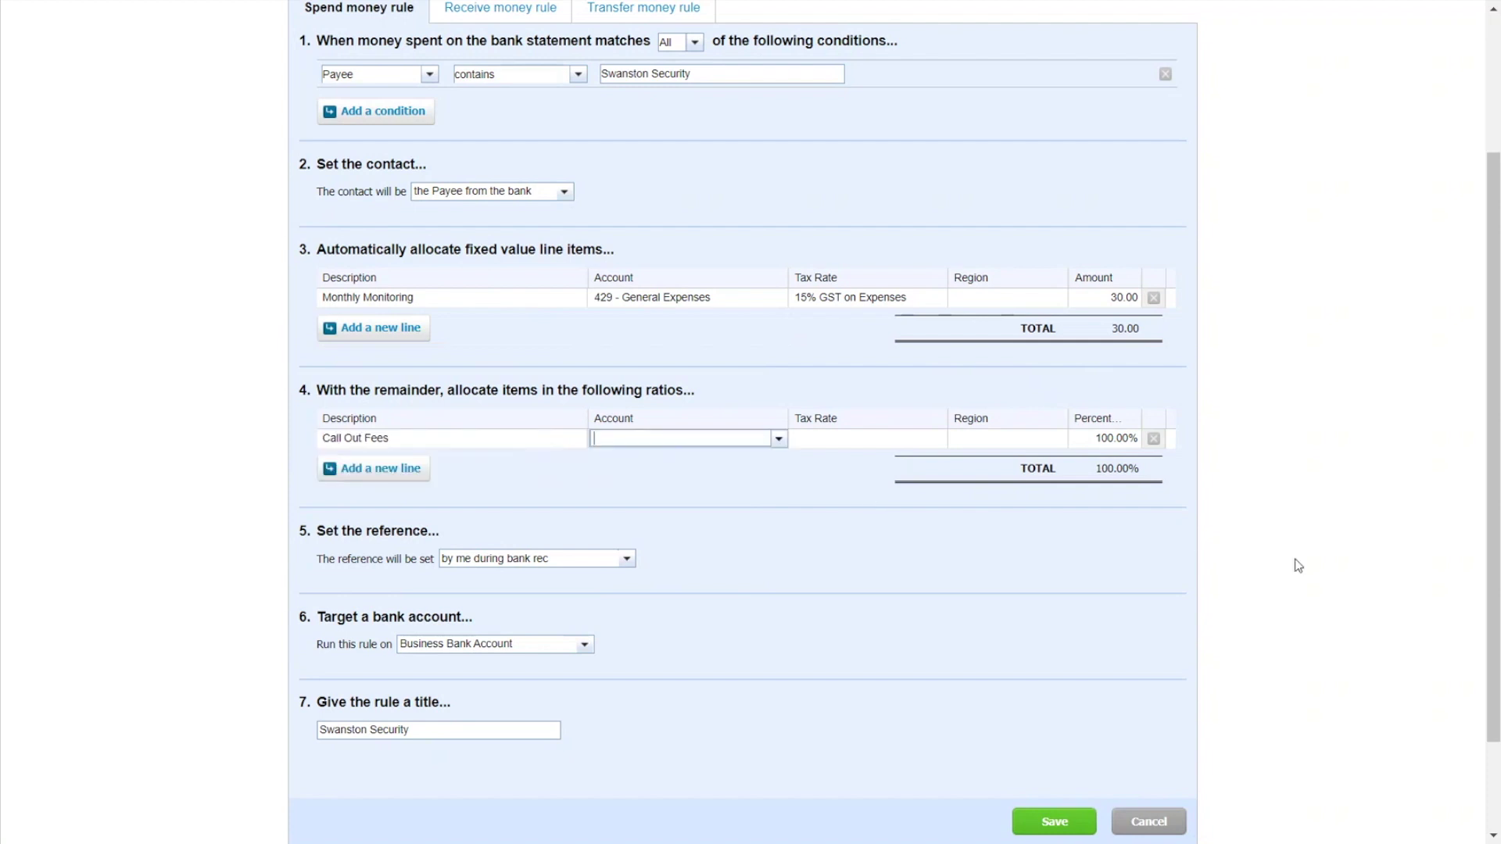
left_click(780, 439)
left_click_drag(780, 529, 749, 597)
left_click(743, 564)
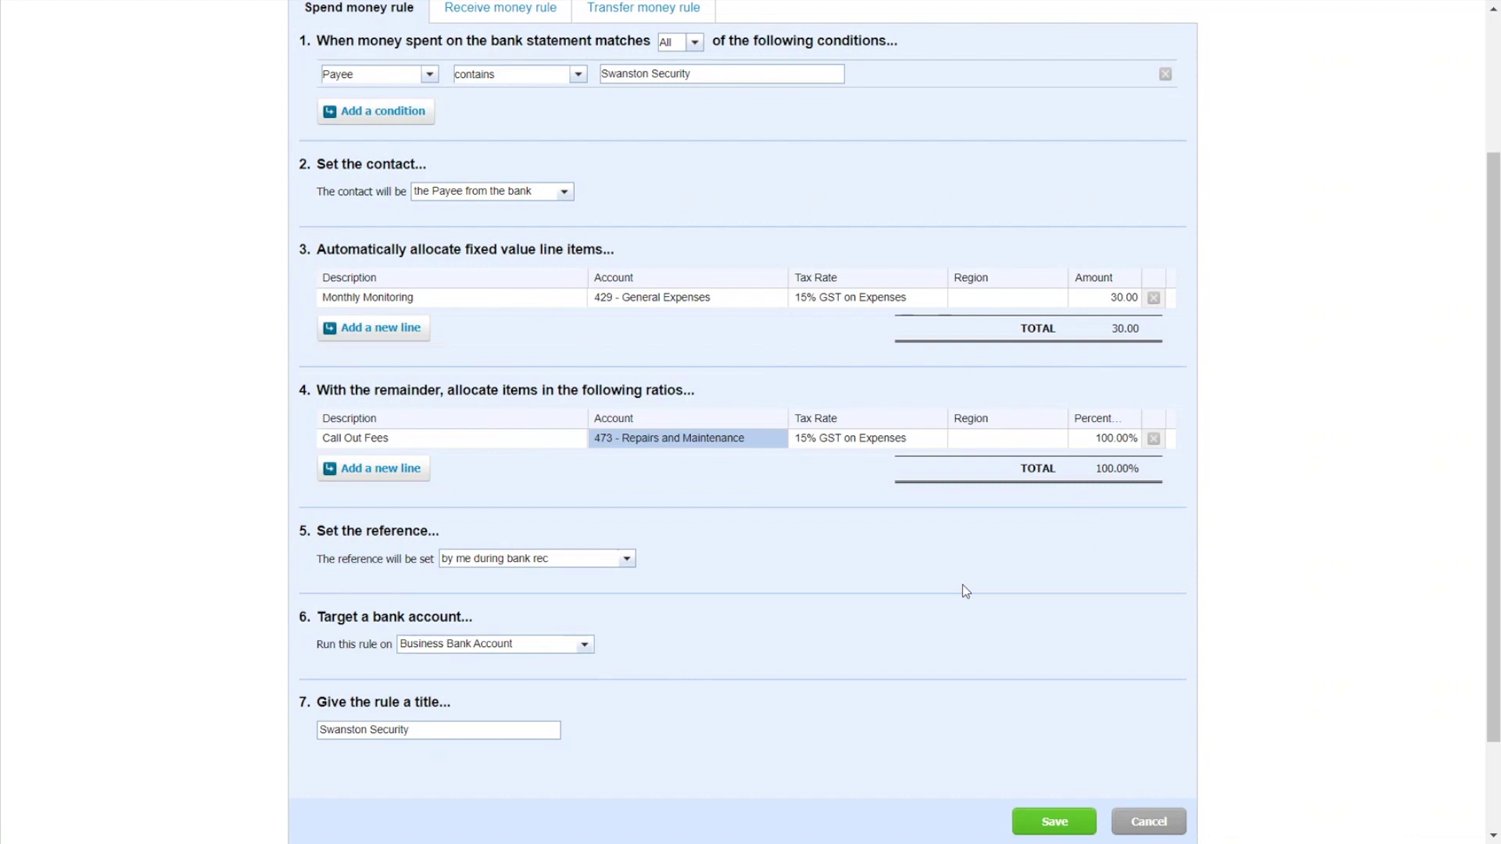
Have the rule's reference set from the Reference
scroll(586, 547, "down", 2)
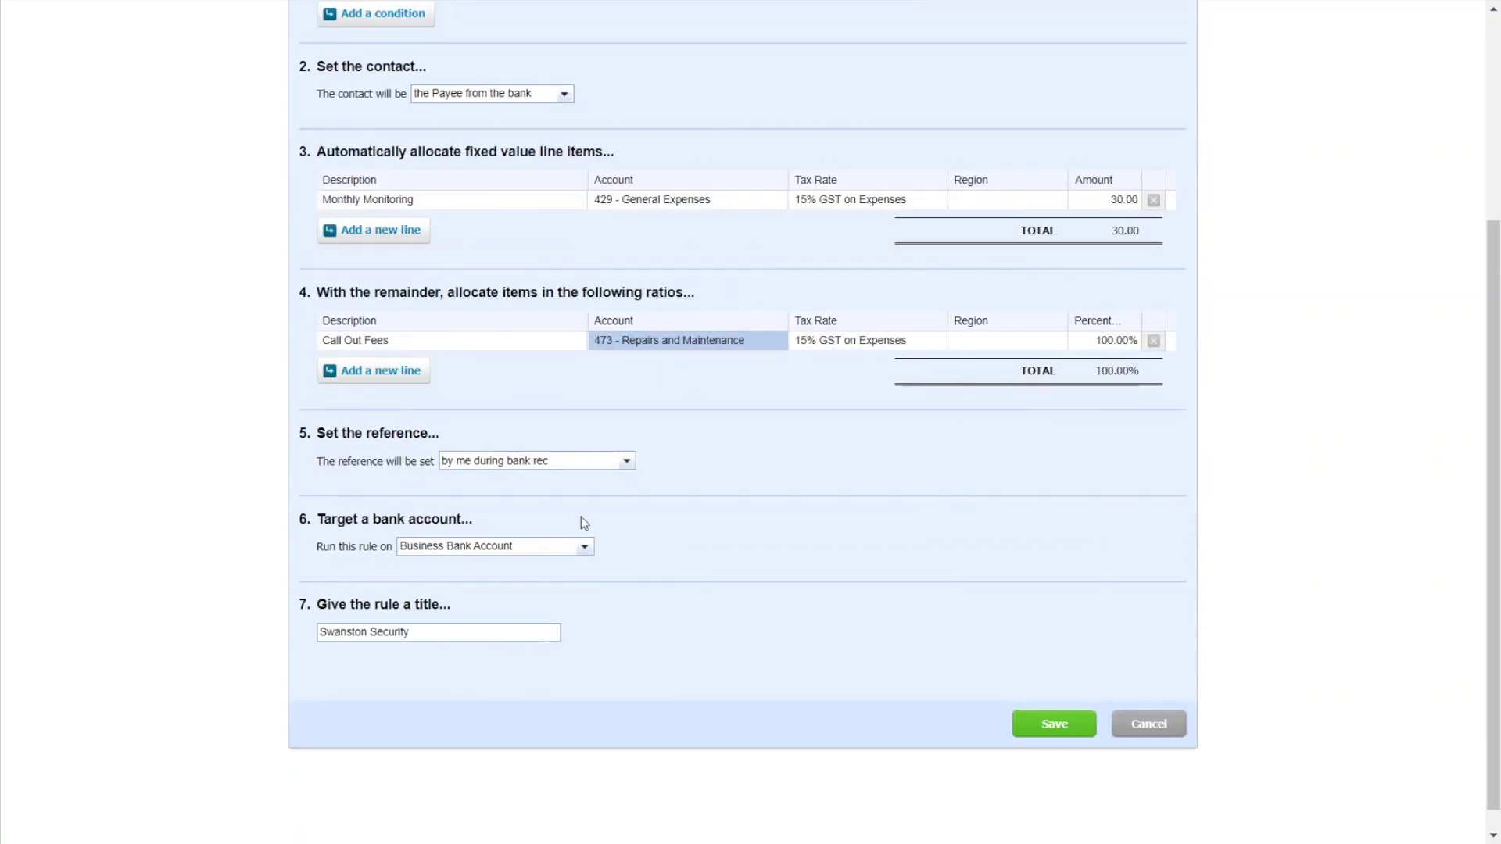
left_click(635, 467)
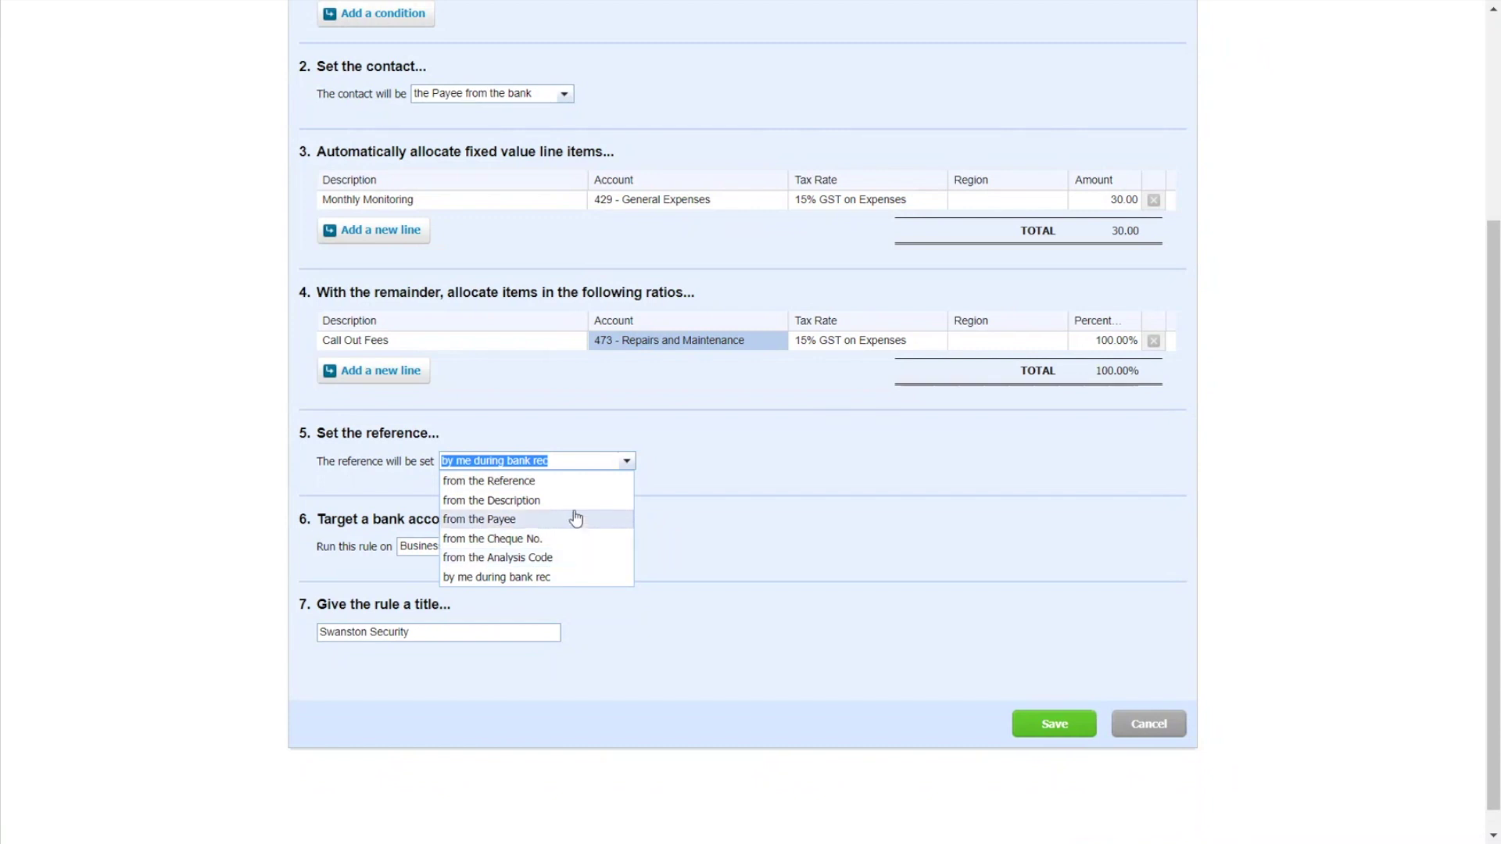
left_click(576, 482)
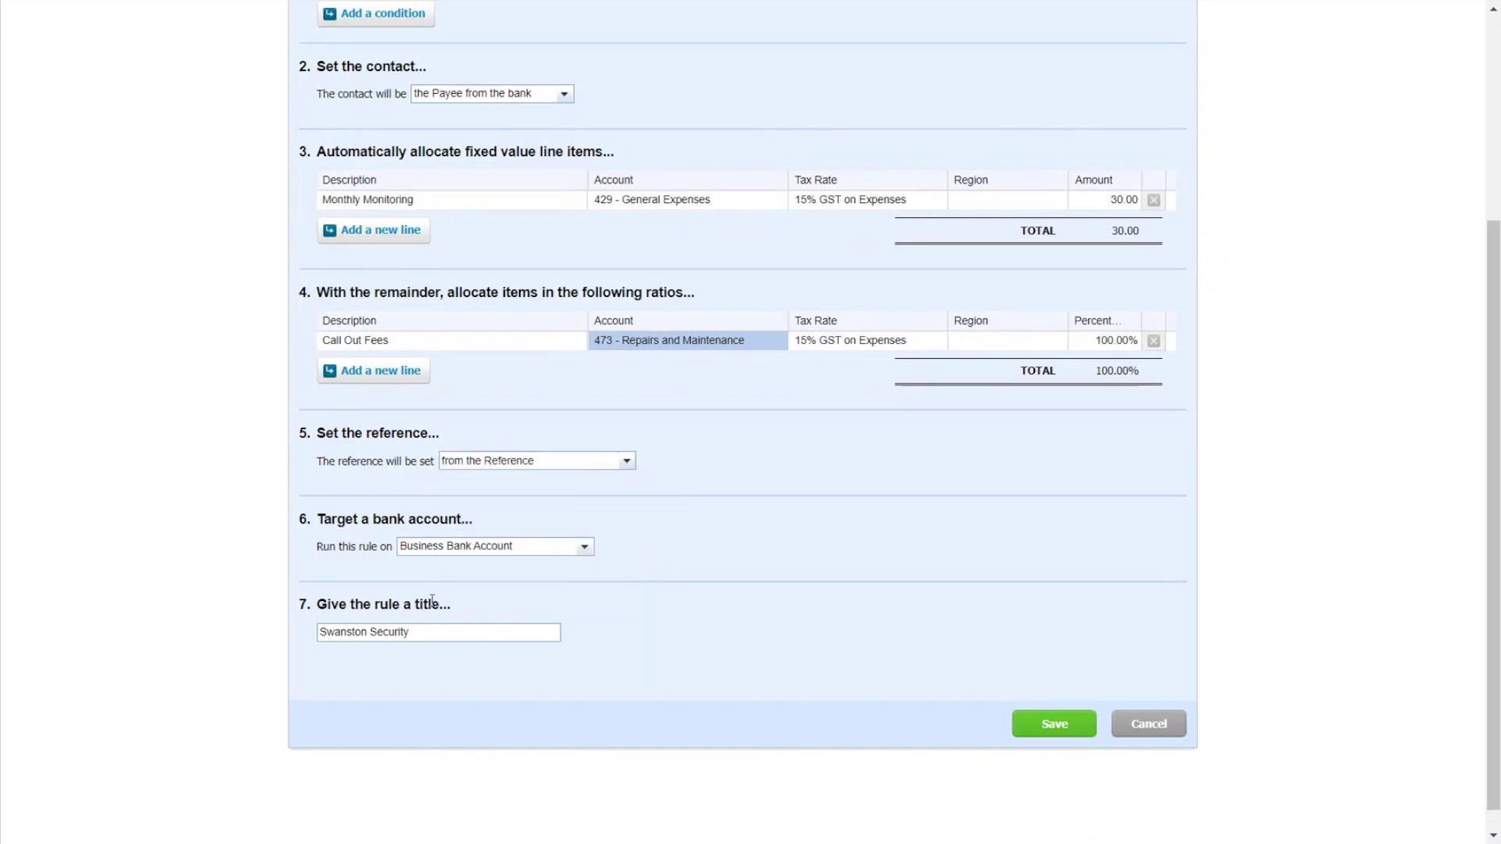
Keep the rule running on Business Bank Account and save it
left_click(583, 547)
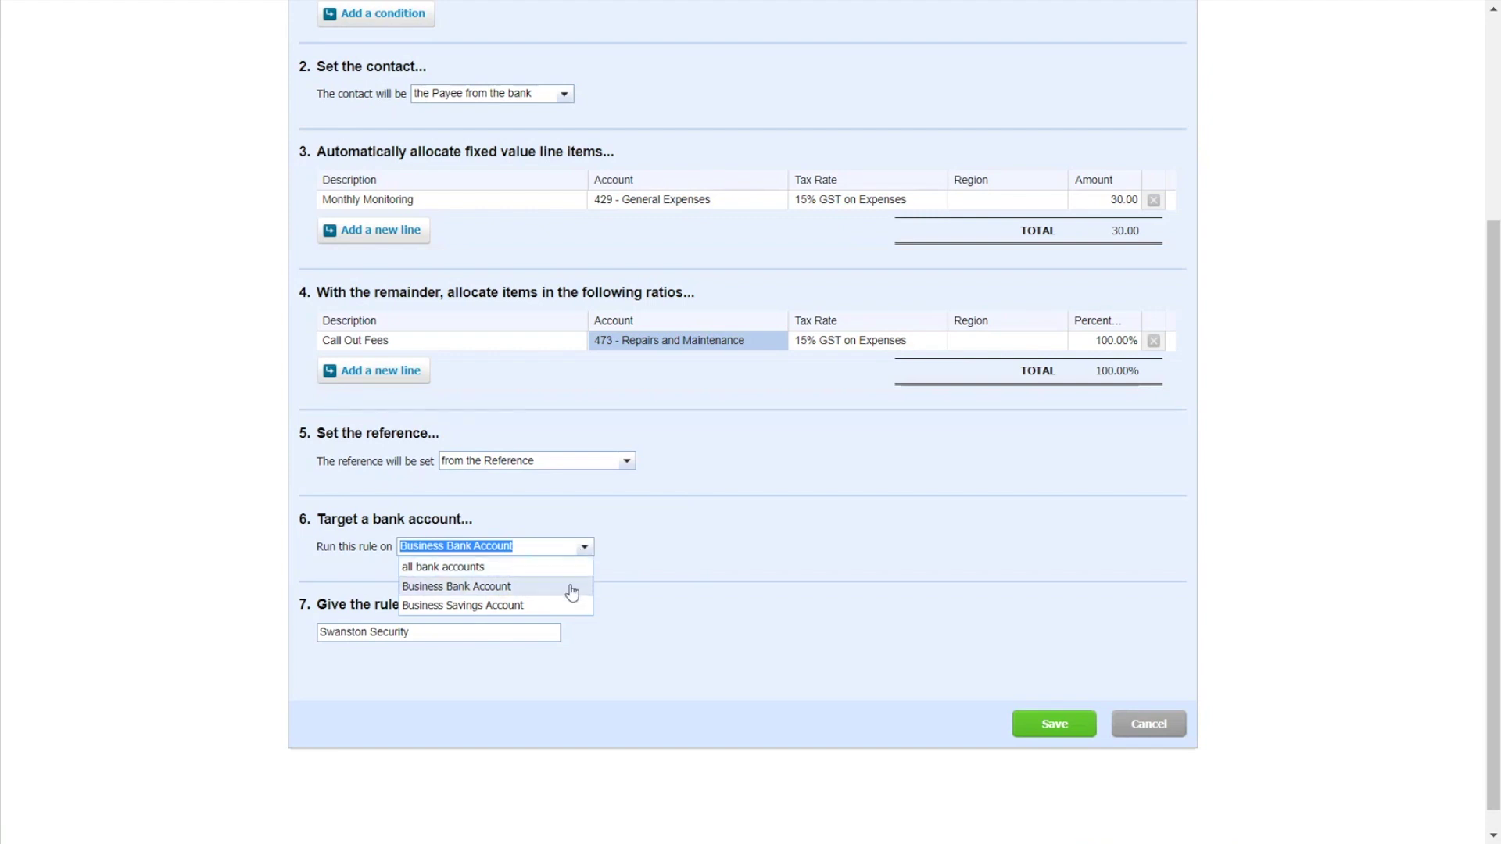
left_click(574, 588)
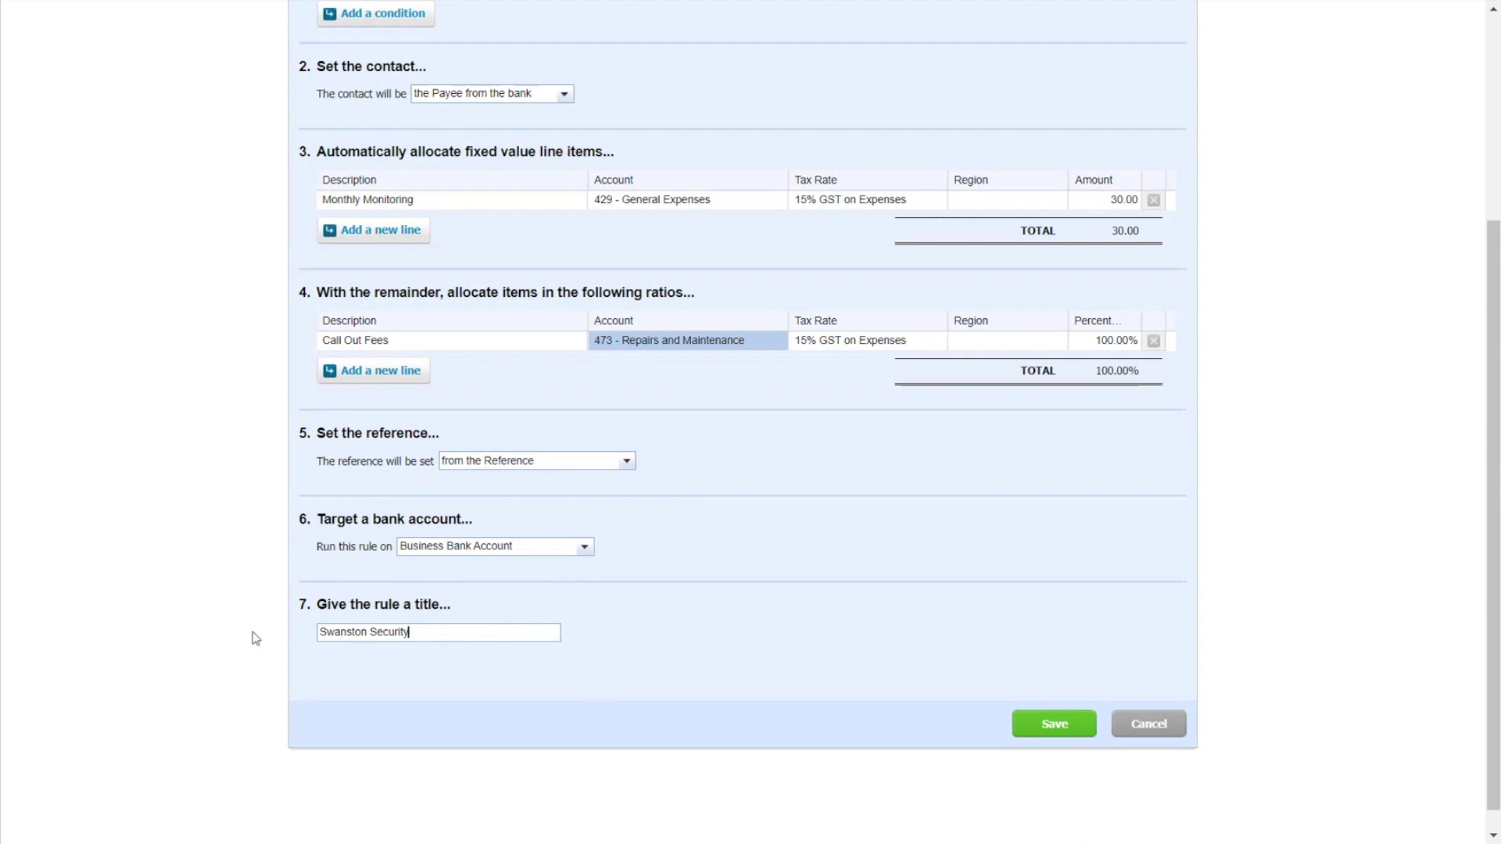
left_click(1069, 732)
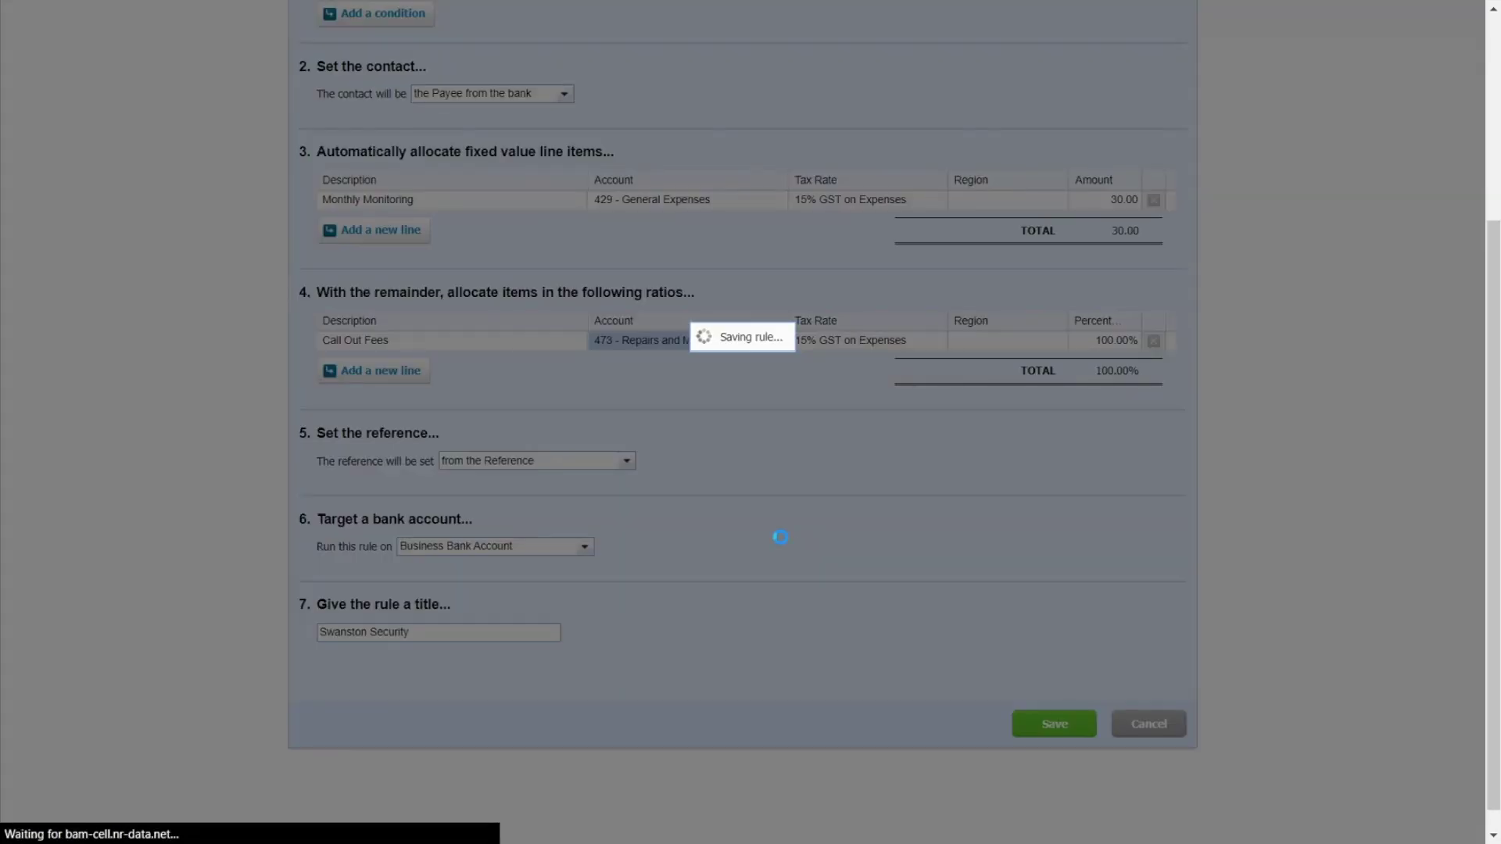
View the details of the rule applied to the Swanston Security statement line, save the transaction and reconcile it
scroll(685, 510, "down", 10)
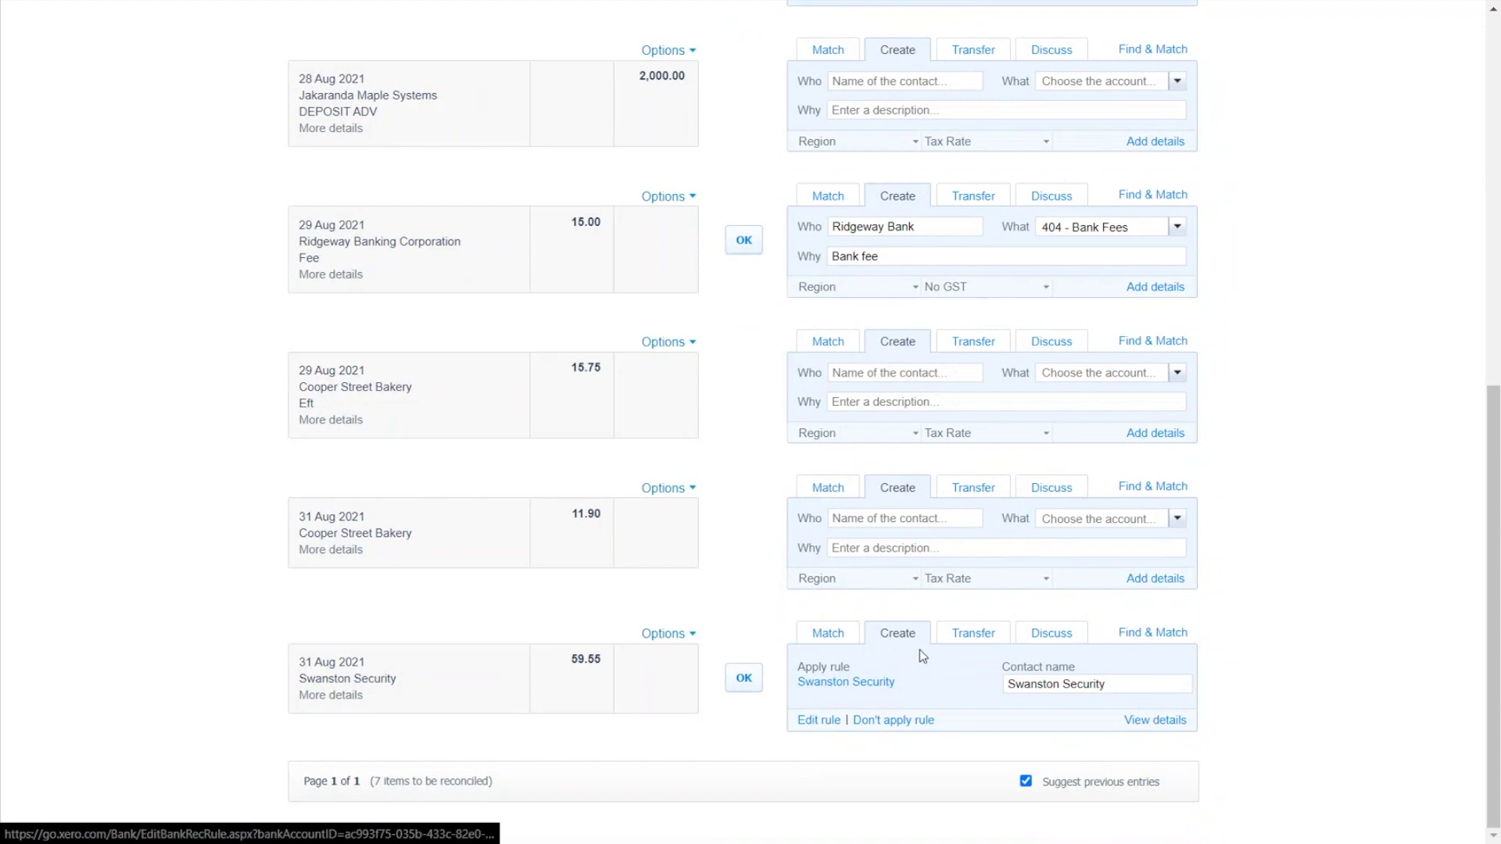
left_click(1171, 724)
scroll(747, 613, "down", 8)
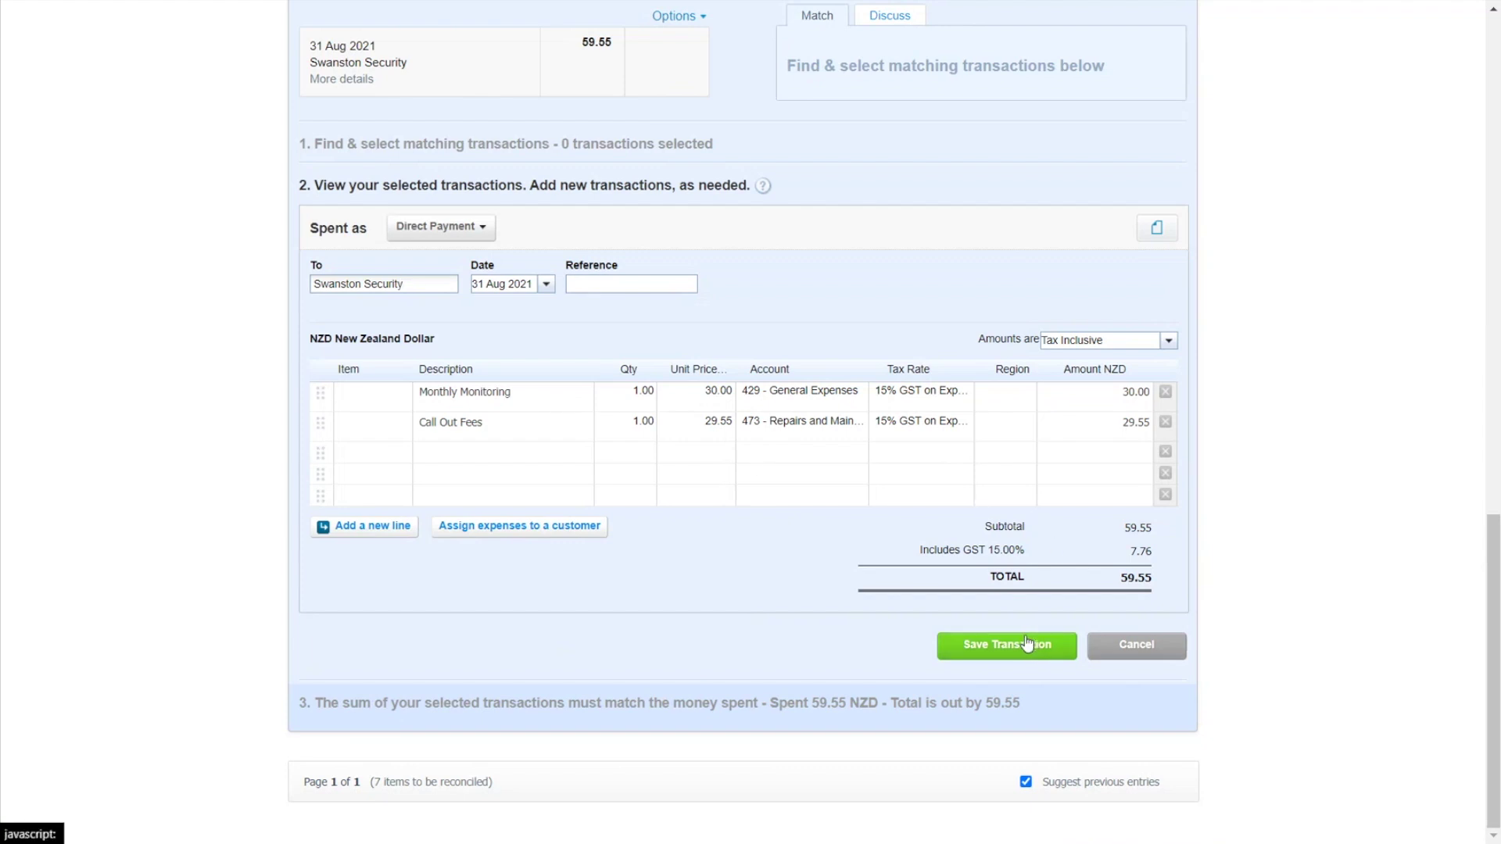
left_click(1002, 646)
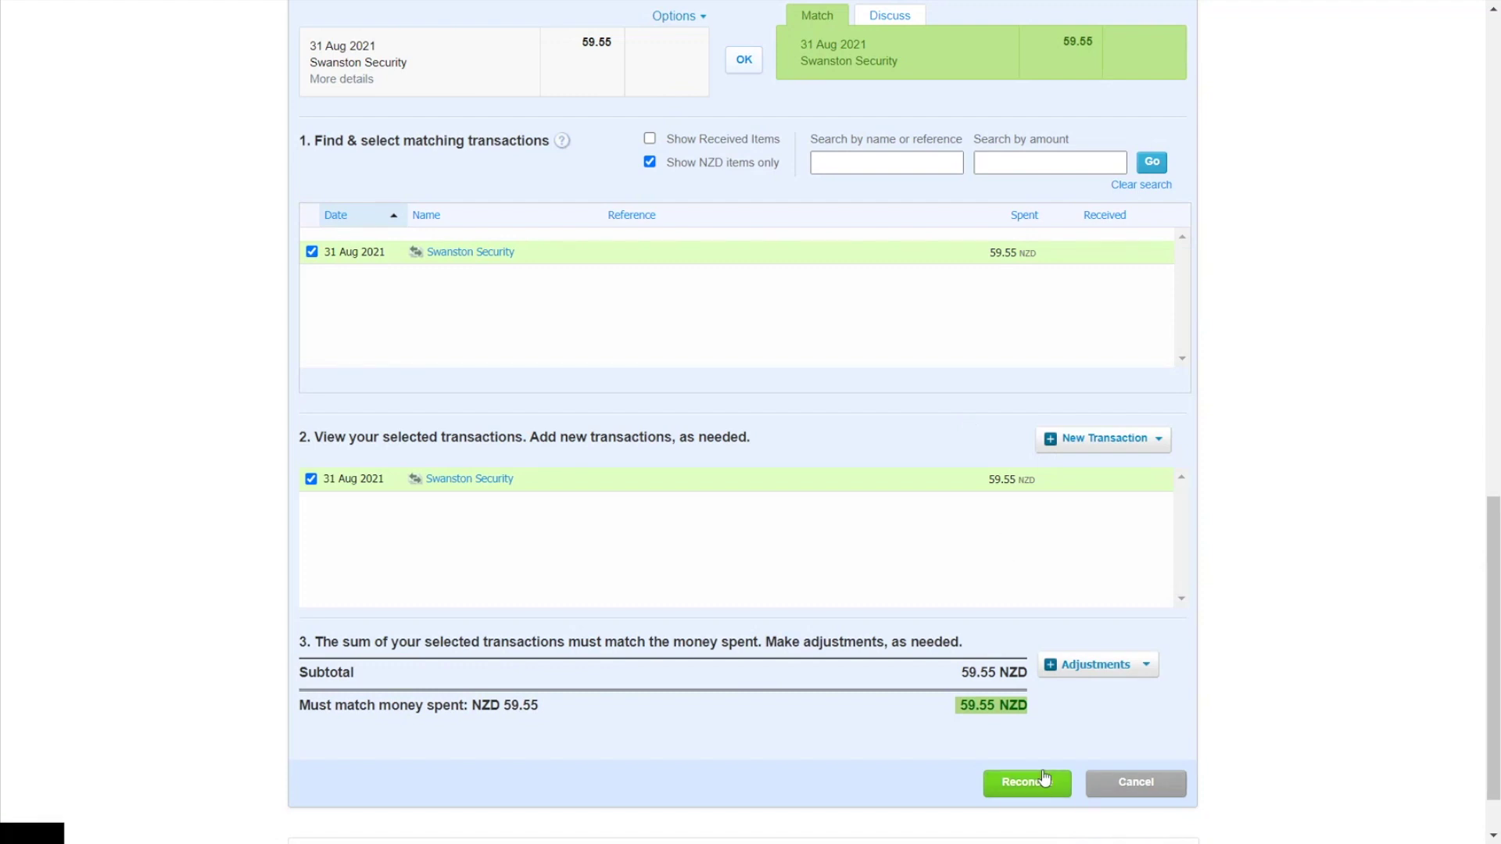
left_click(1045, 779)
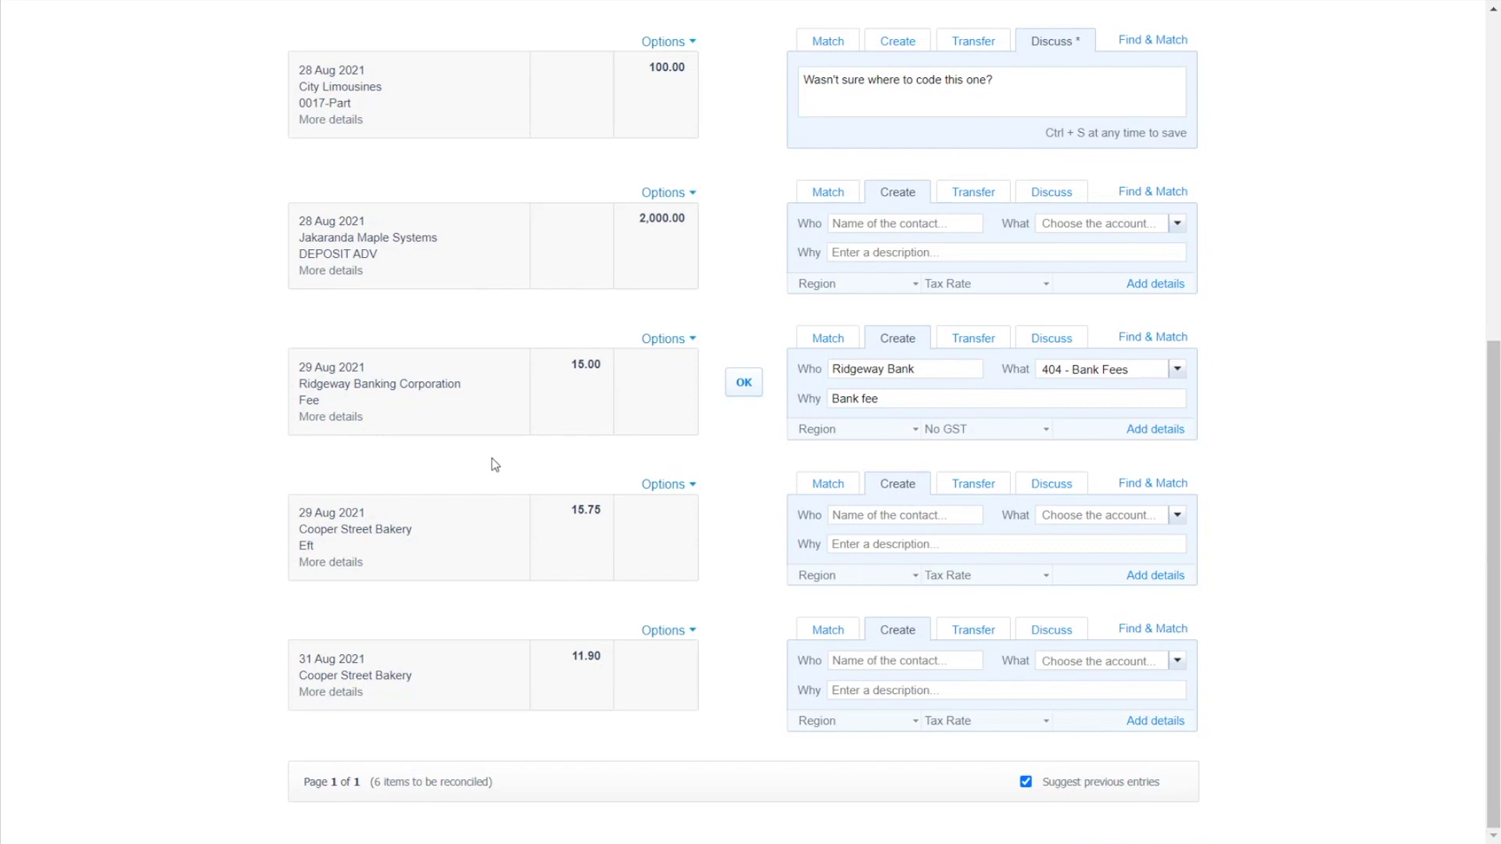
Reconcile the Ridgeway Banking Corporation fee with the suggested Ridgeway Bank entry for 404 - Bank Fees
scroll(697, 556, "up", 3)
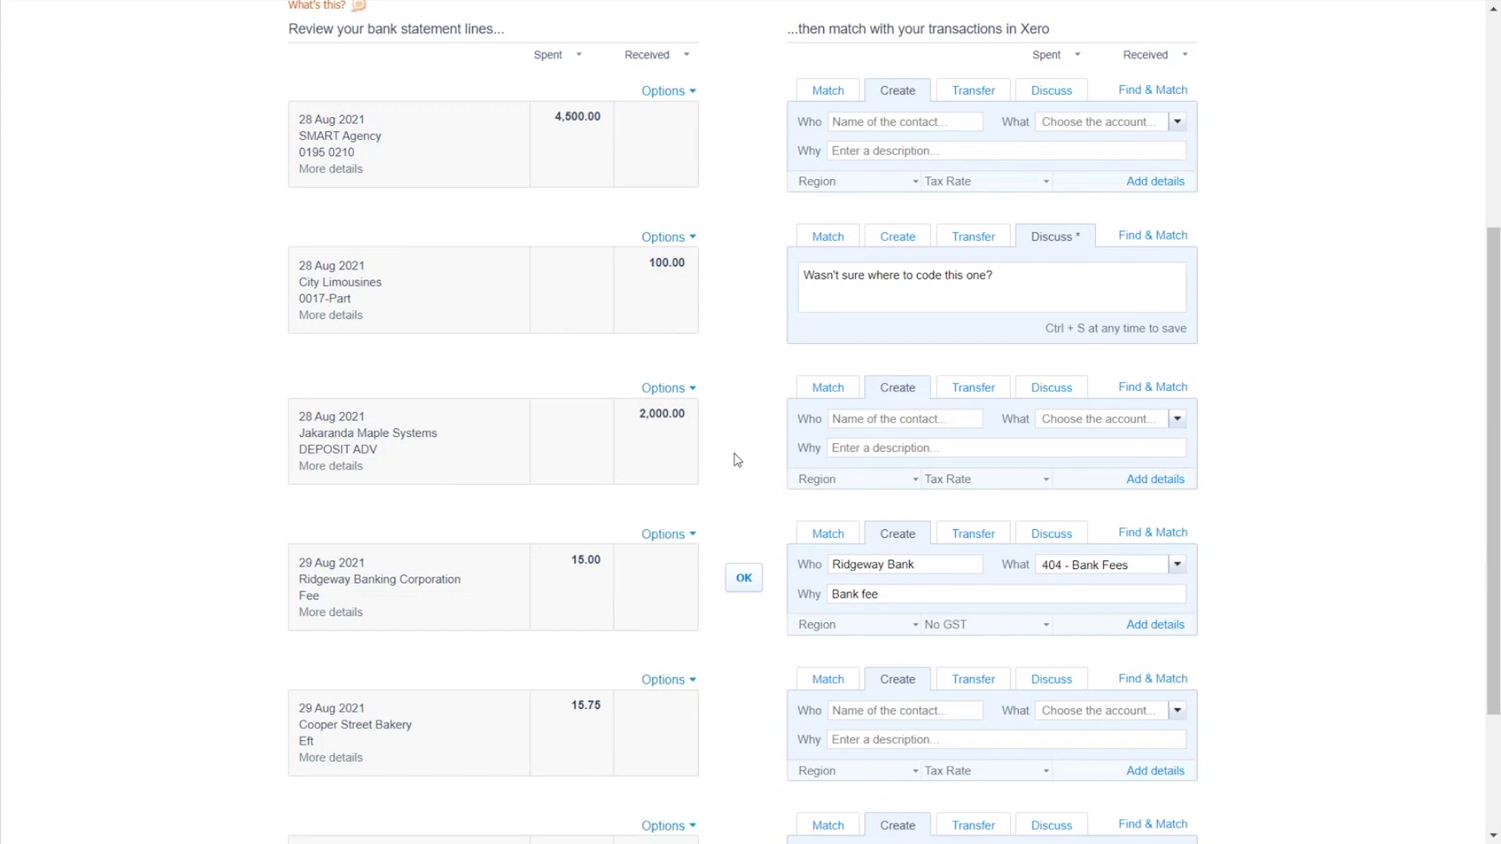
scroll(737, 460, "down", 3)
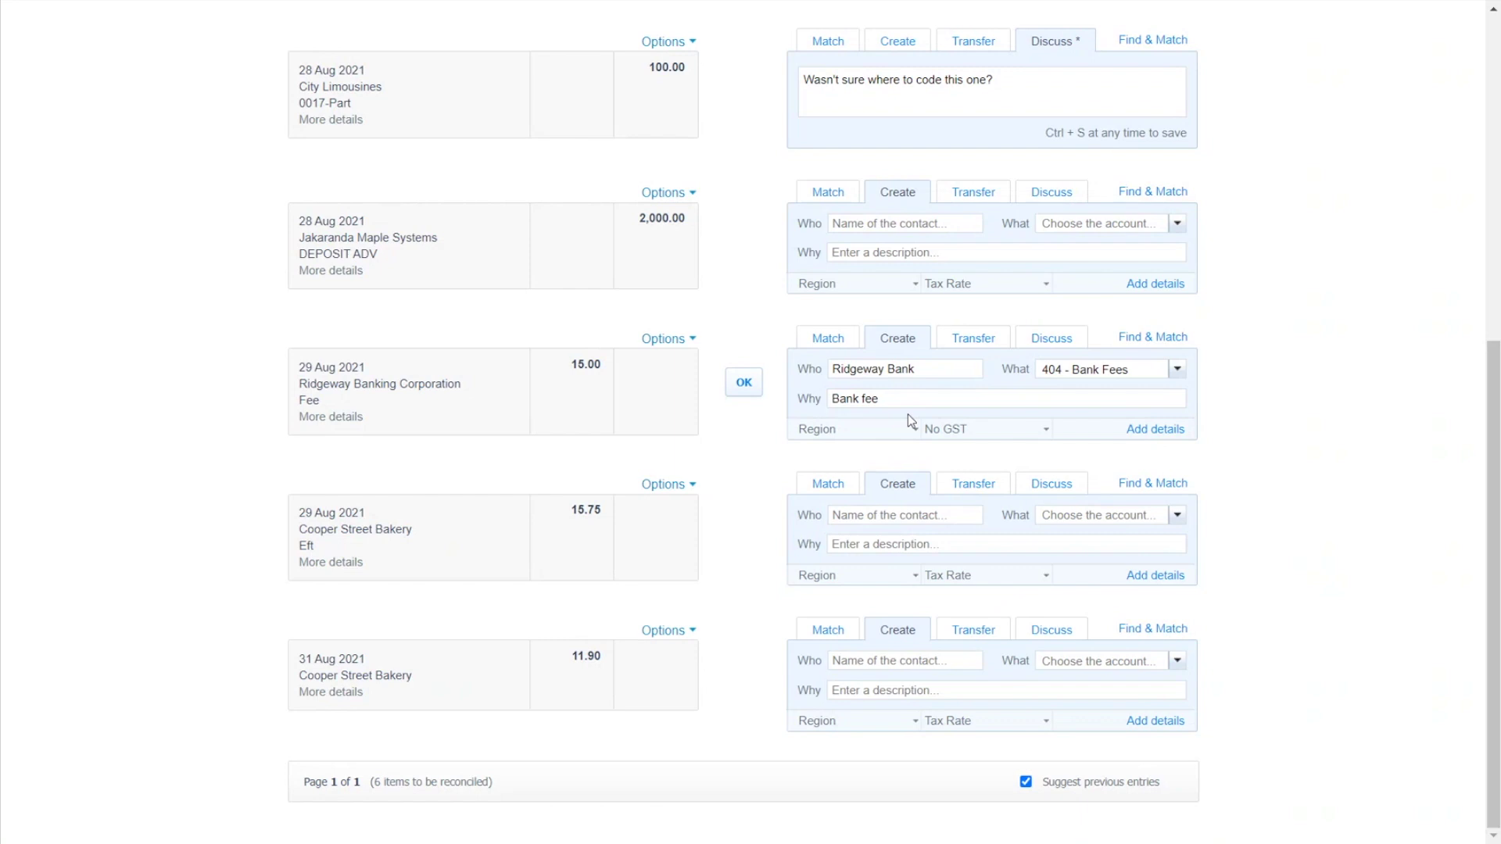
left_click(753, 388)
Open matching for the Jakaranda Maple Systems deposit and search the transactions by name for "Jaka"
scroll(794, 578, "up", 3)
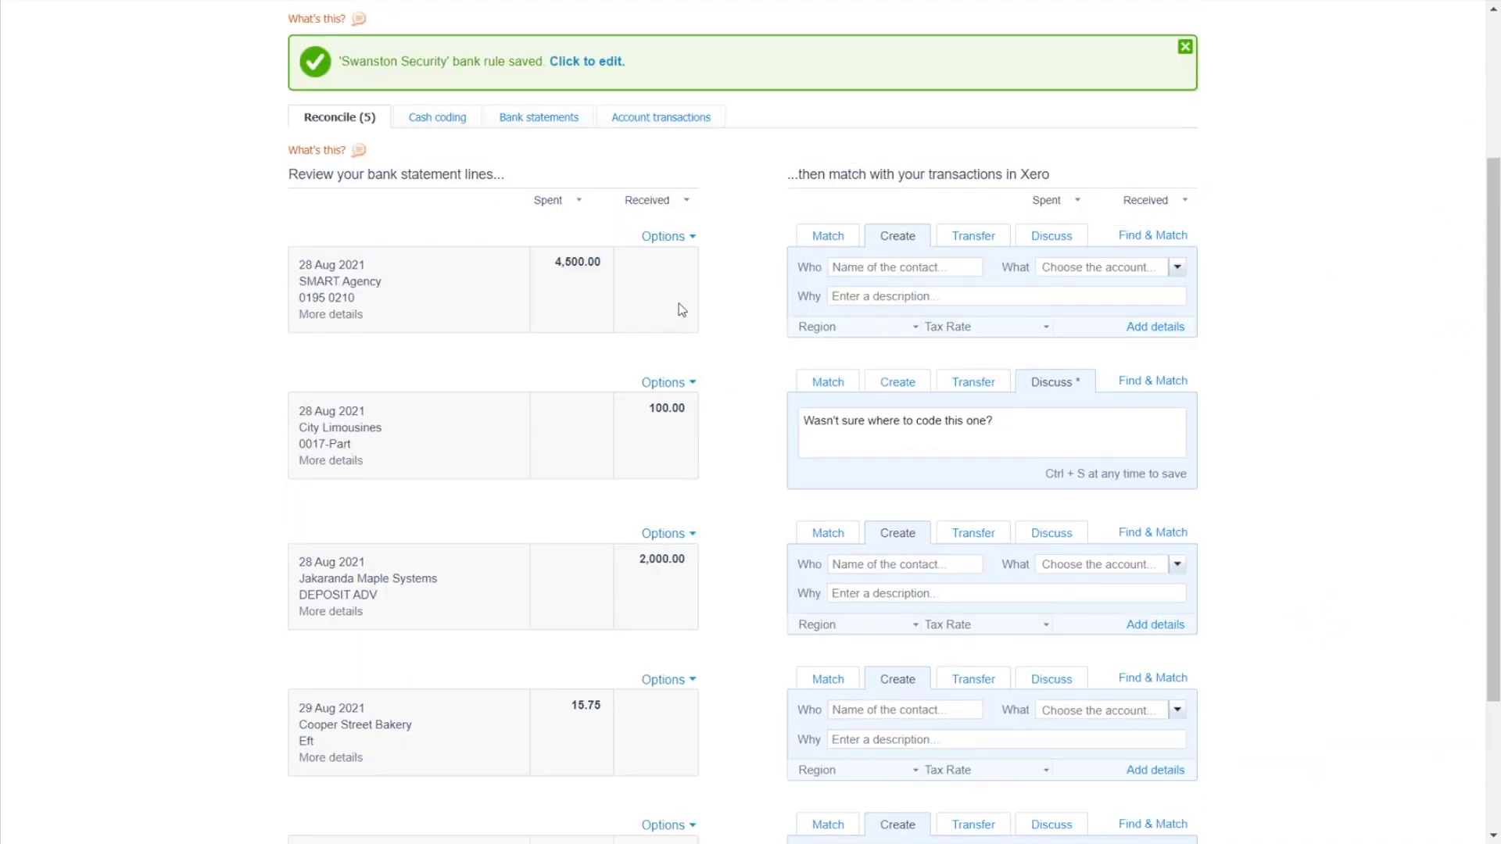
scroll(771, 463, "down", 3)
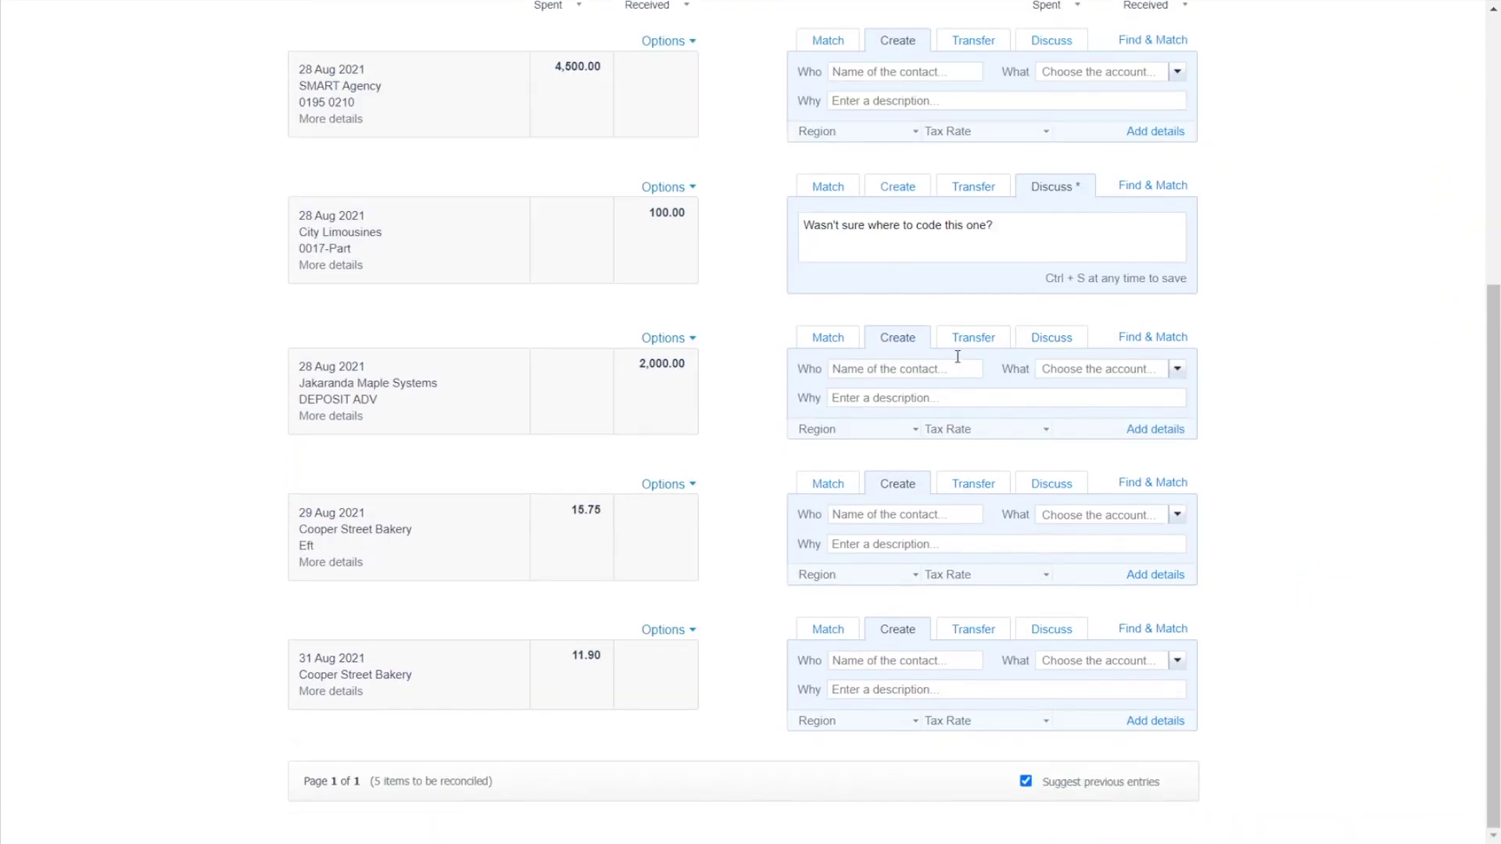
scroll(953, 528, "up", 5)
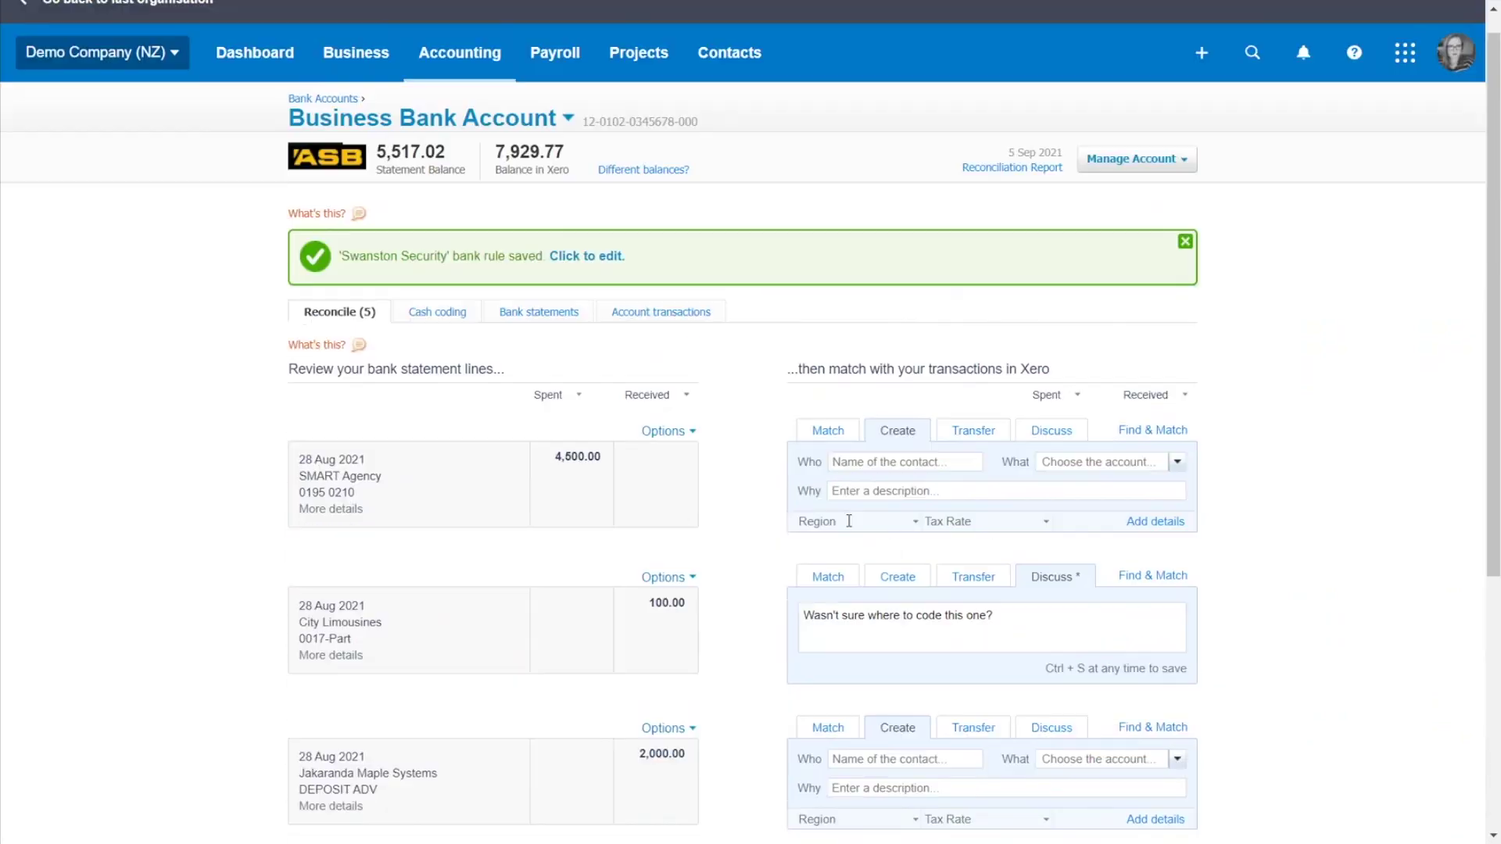
scroll(733, 505, "down", 1)
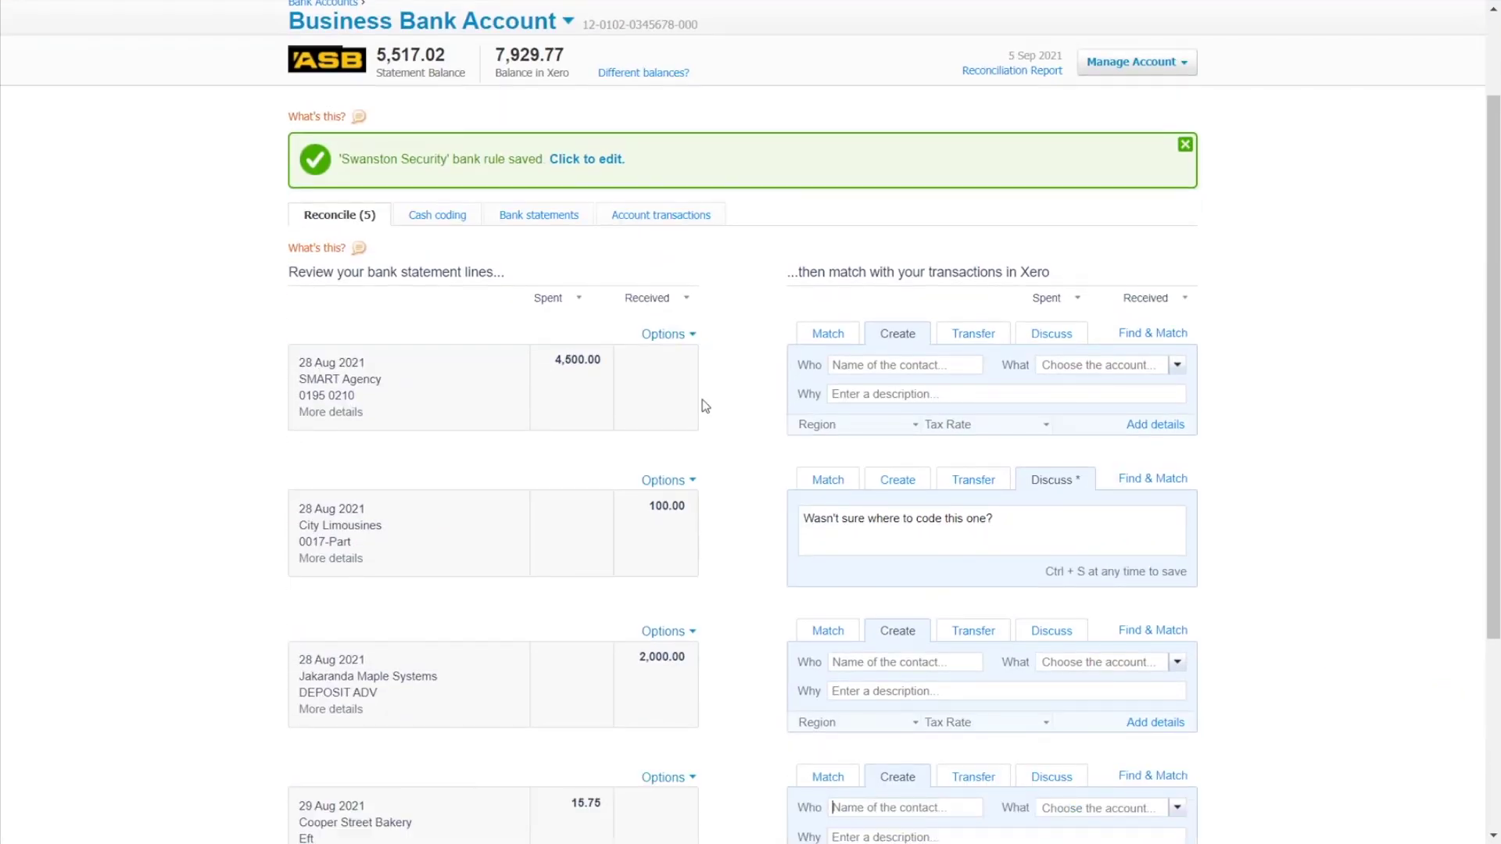
scroll(740, 462, "down", 1)
scroll(743, 549, "down", 1)
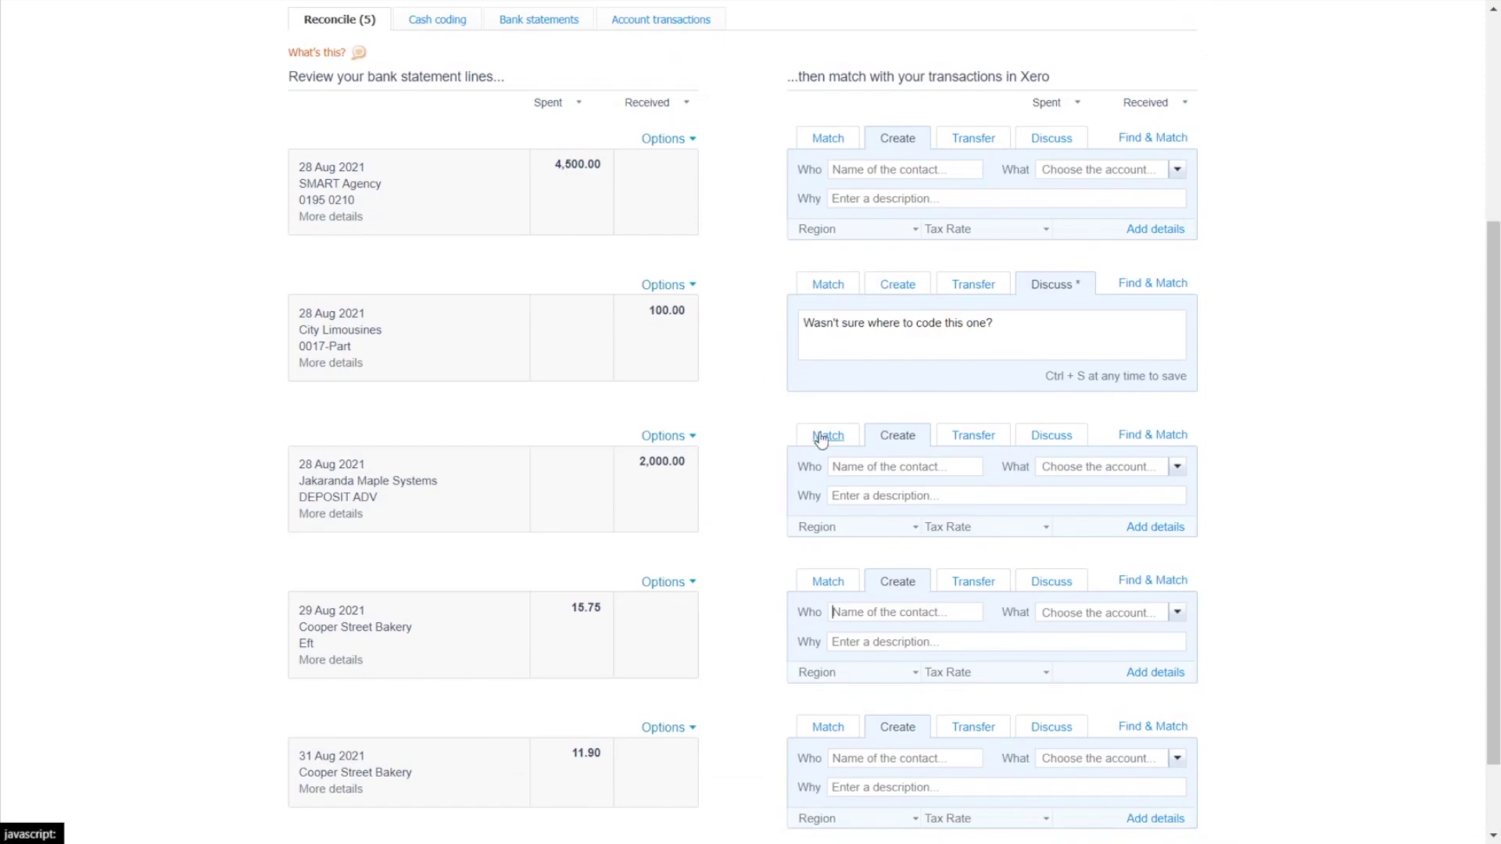
left_click(821, 440)
scroll(650, 546, "down", 2)
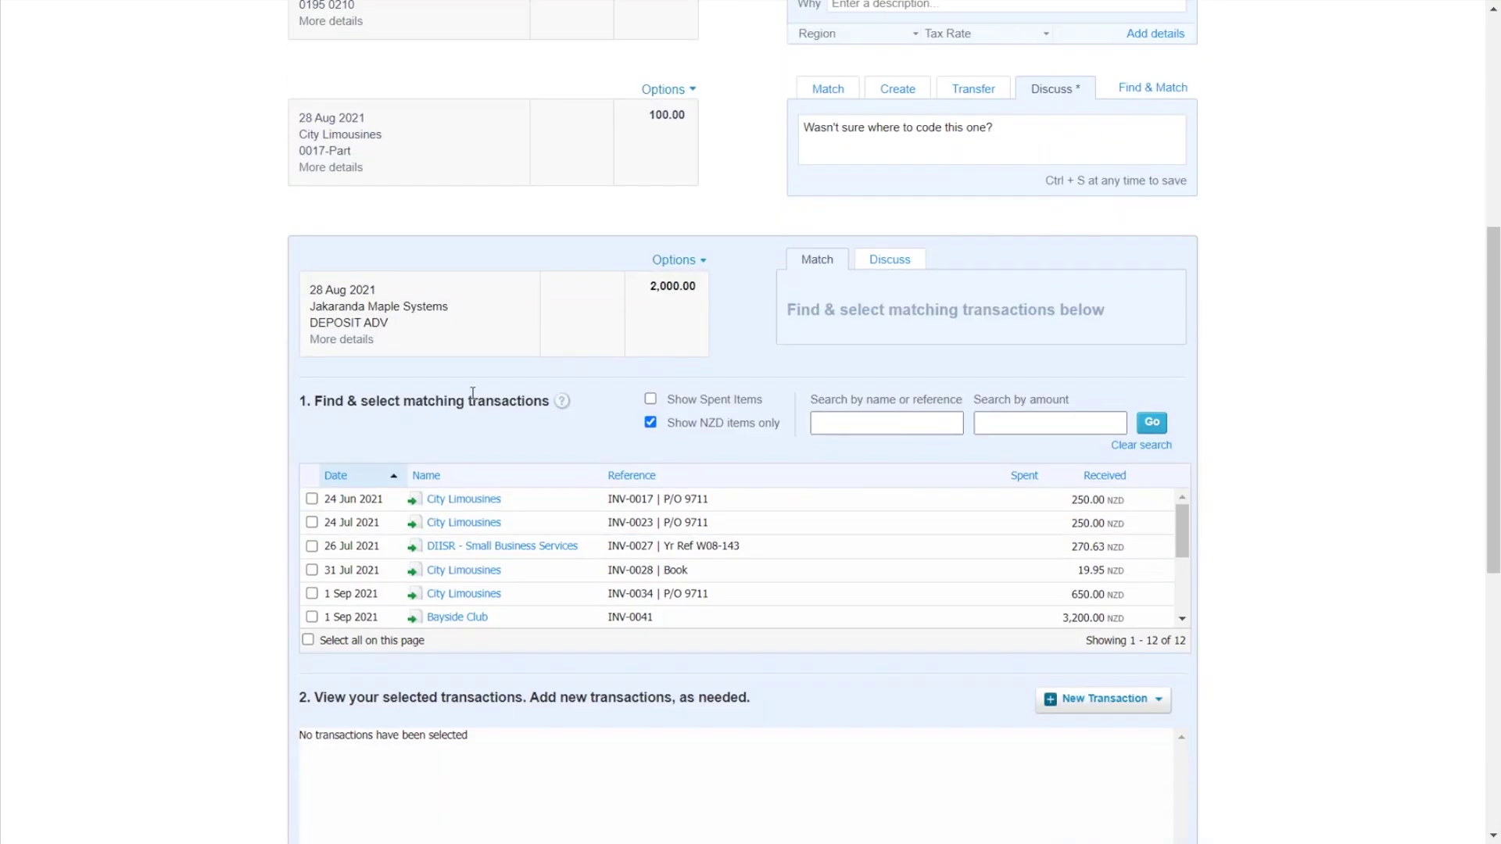
left_click(861, 423)
type("Jaka")
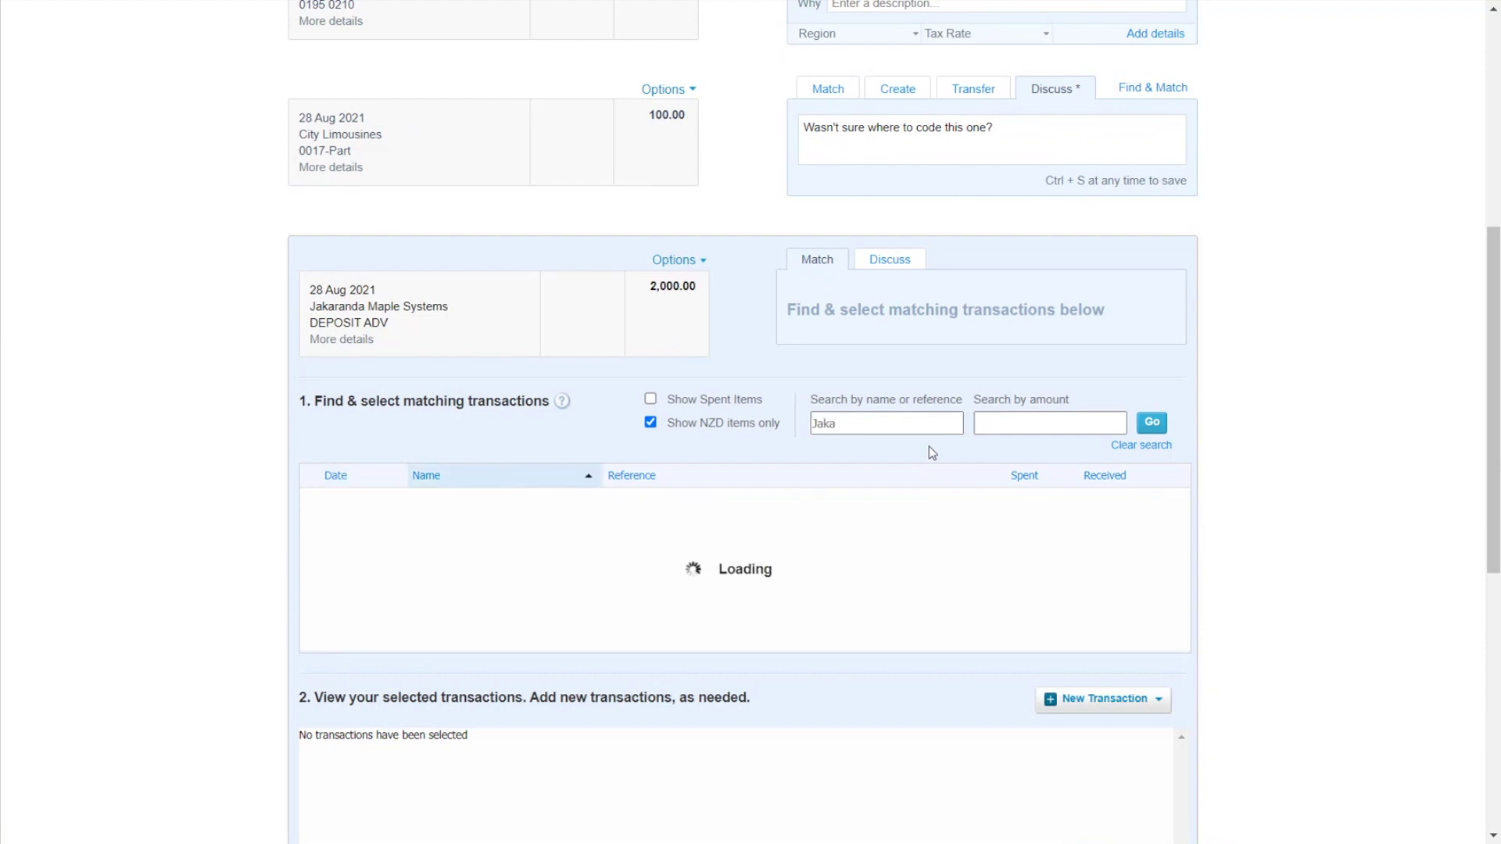
Clear the name search and examine the full transaction list for a match to the Jakaranda Maple Systems deposit
double_click(886, 423)
key("BackSpace")
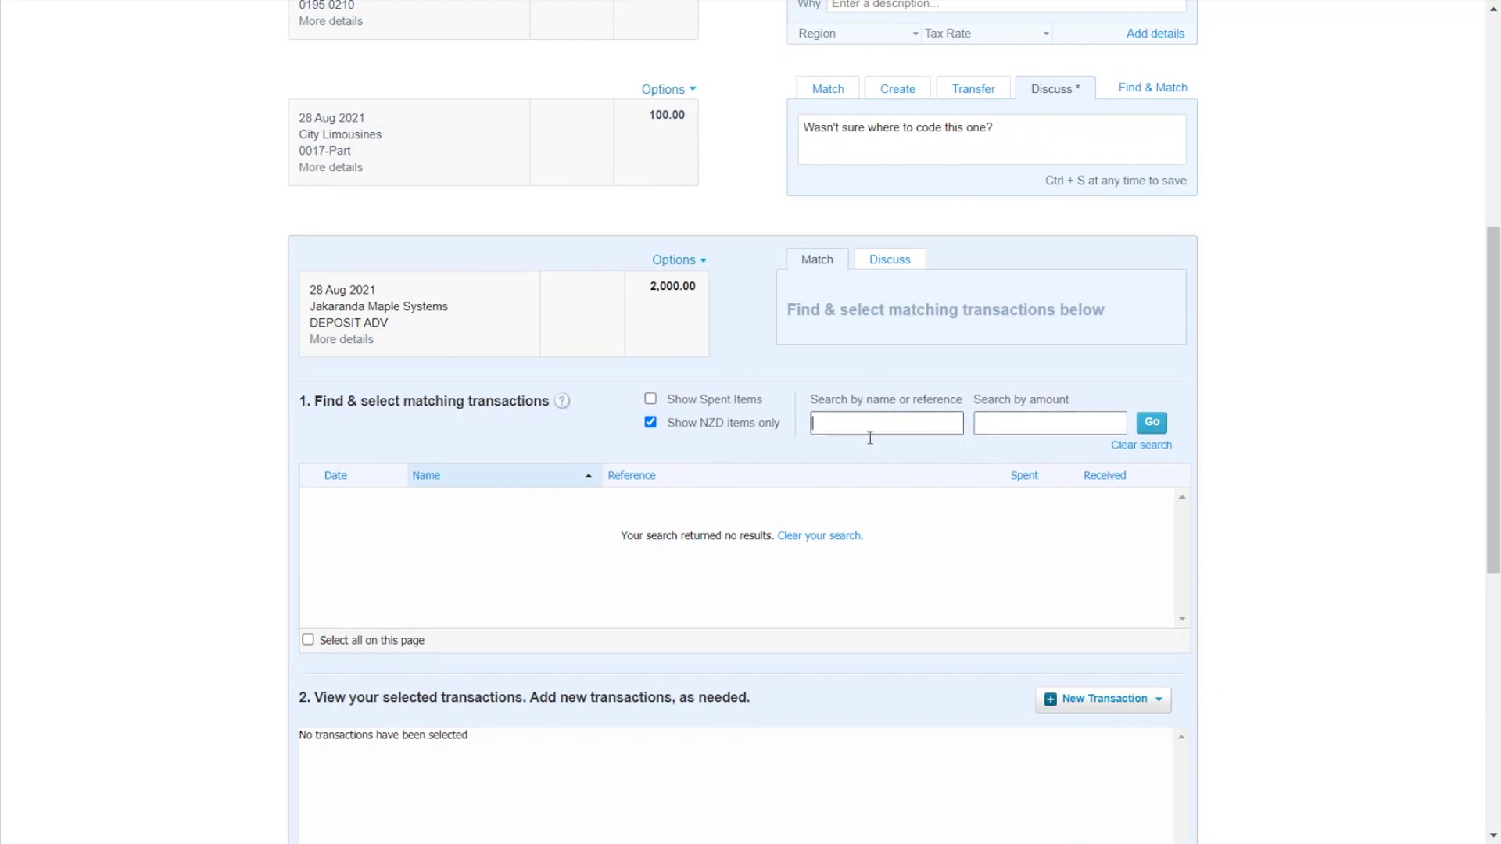
left_click(835, 535)
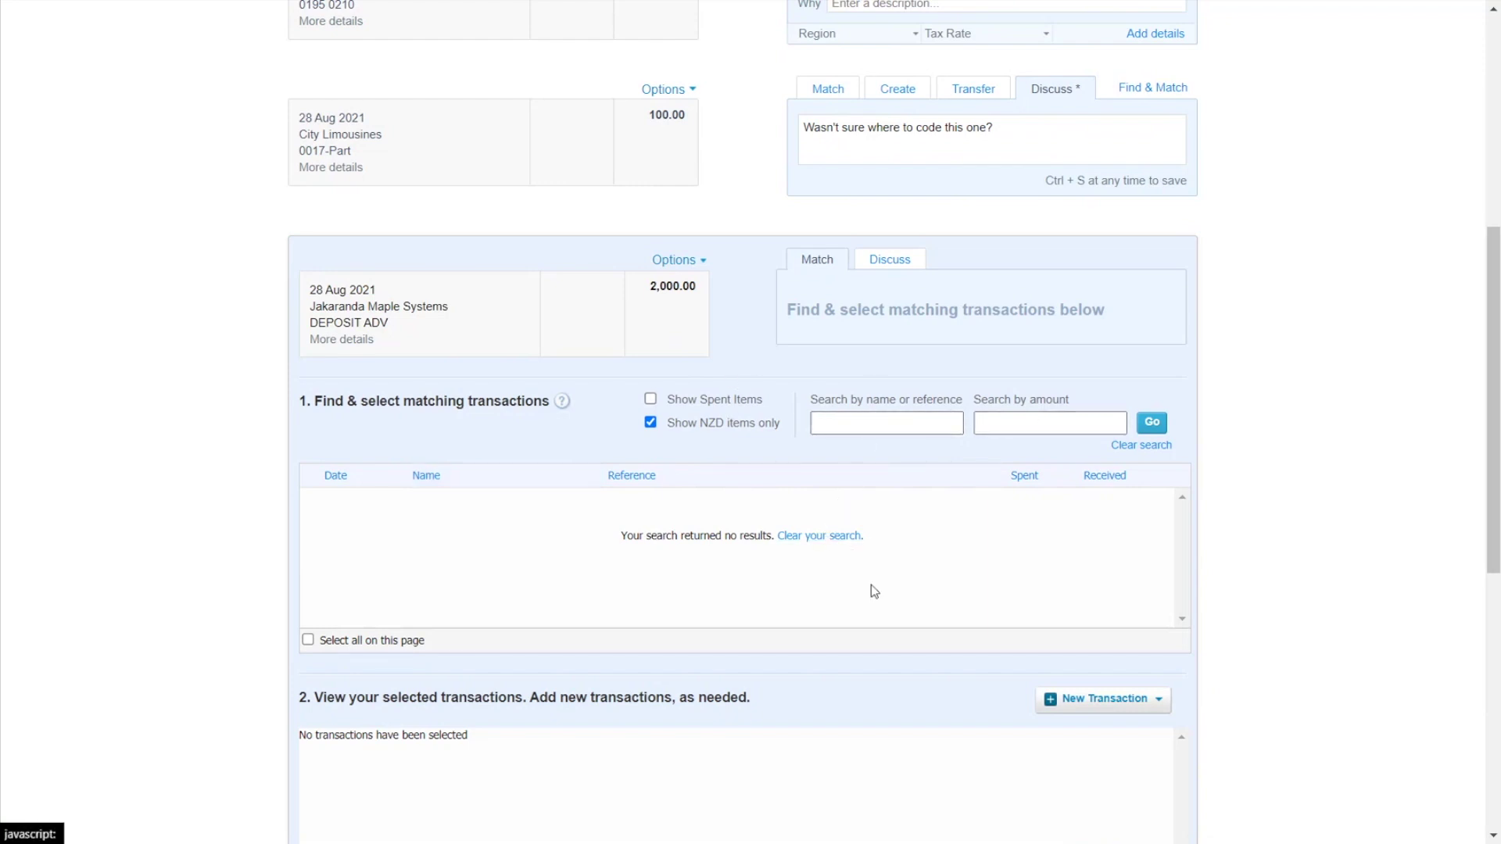
left_click(818, 538)
scroll(788, 502, "down", 1)
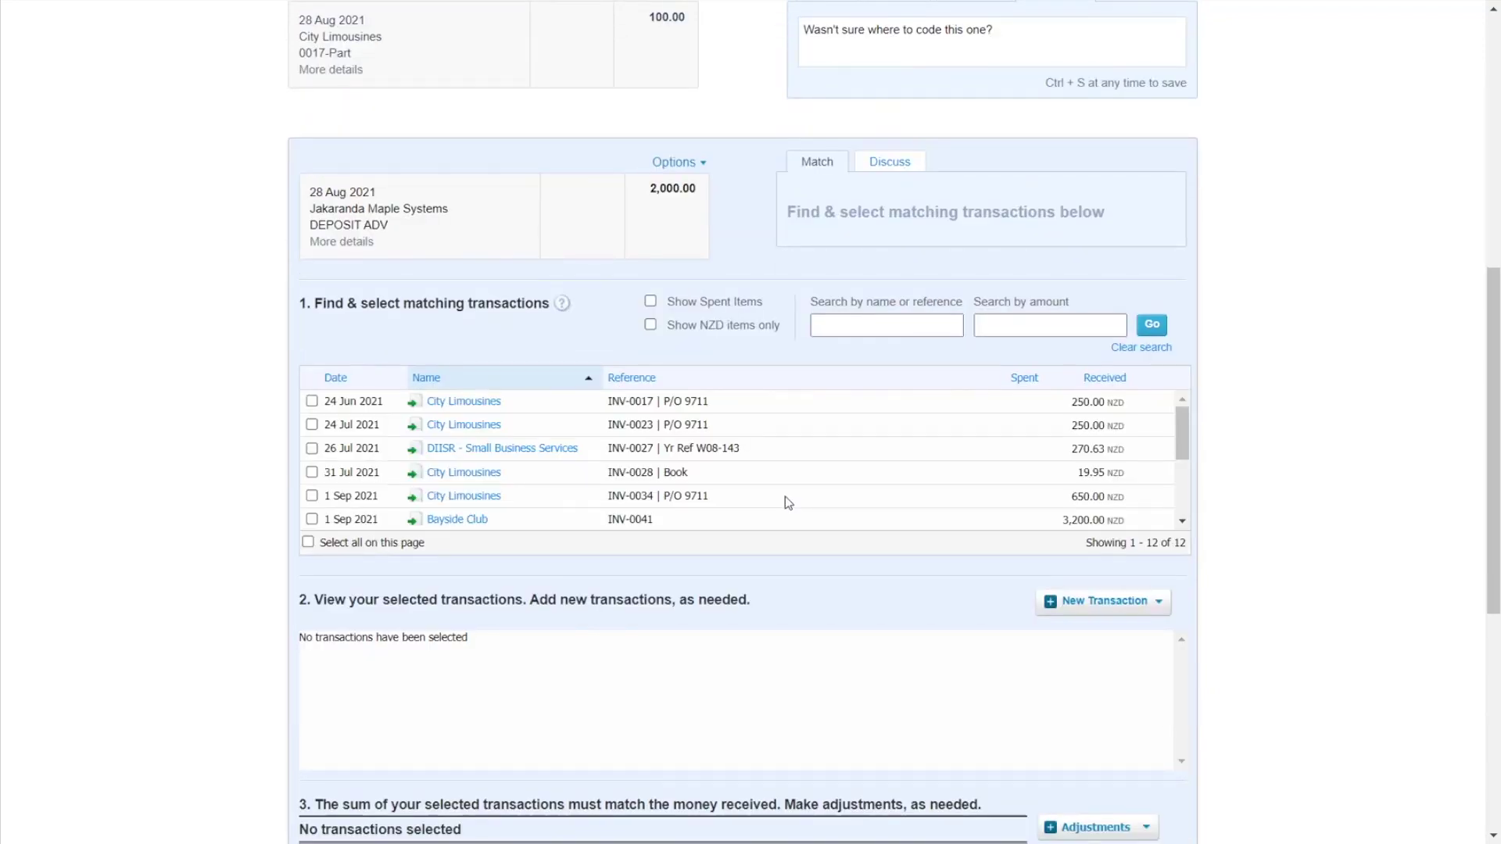
scroll(533, 434, "down", 1)
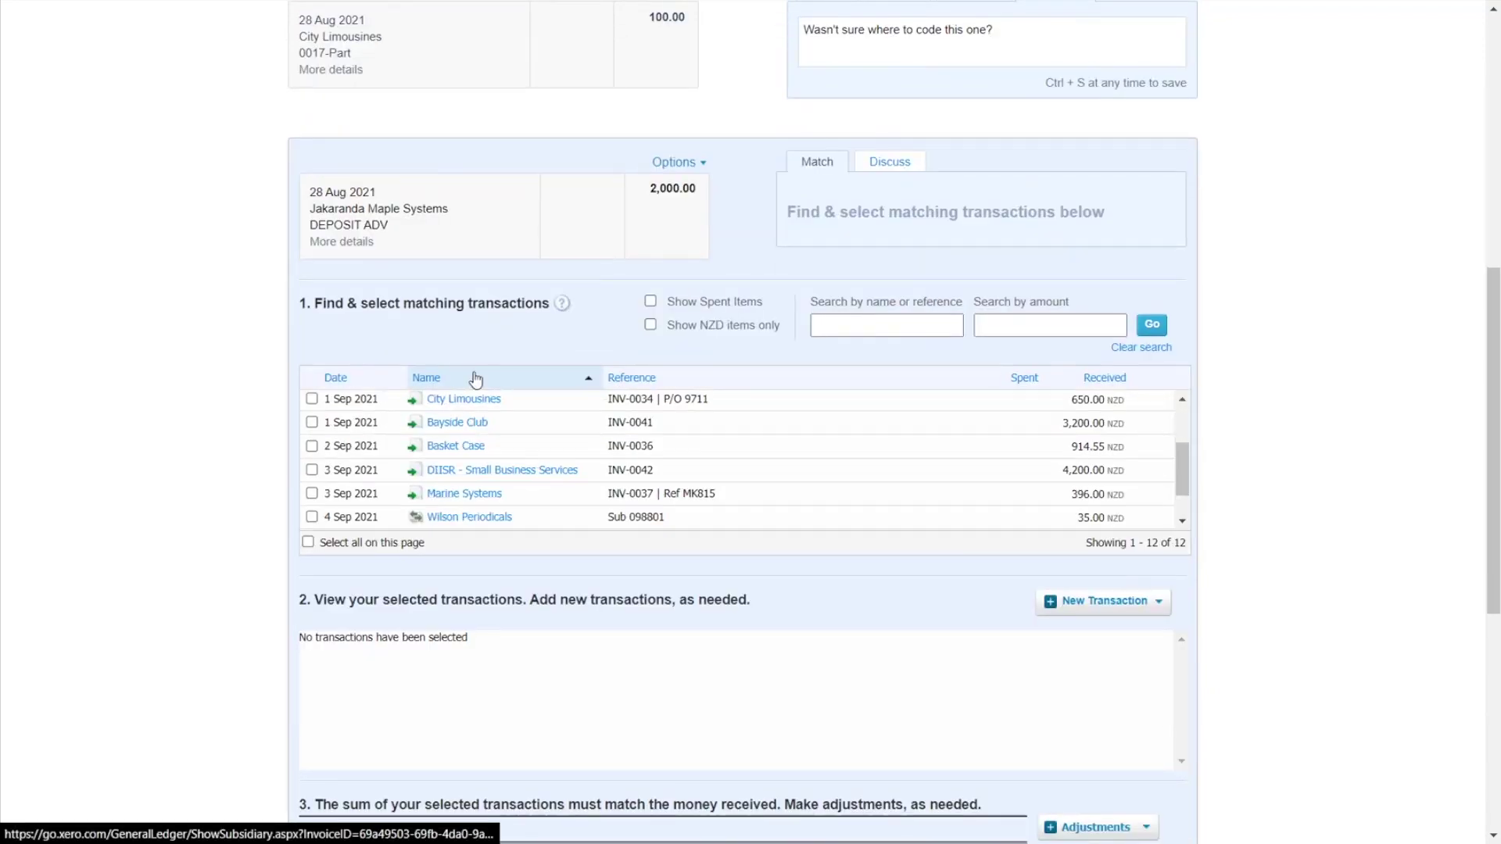
scroll(496, 489, "down", 3)
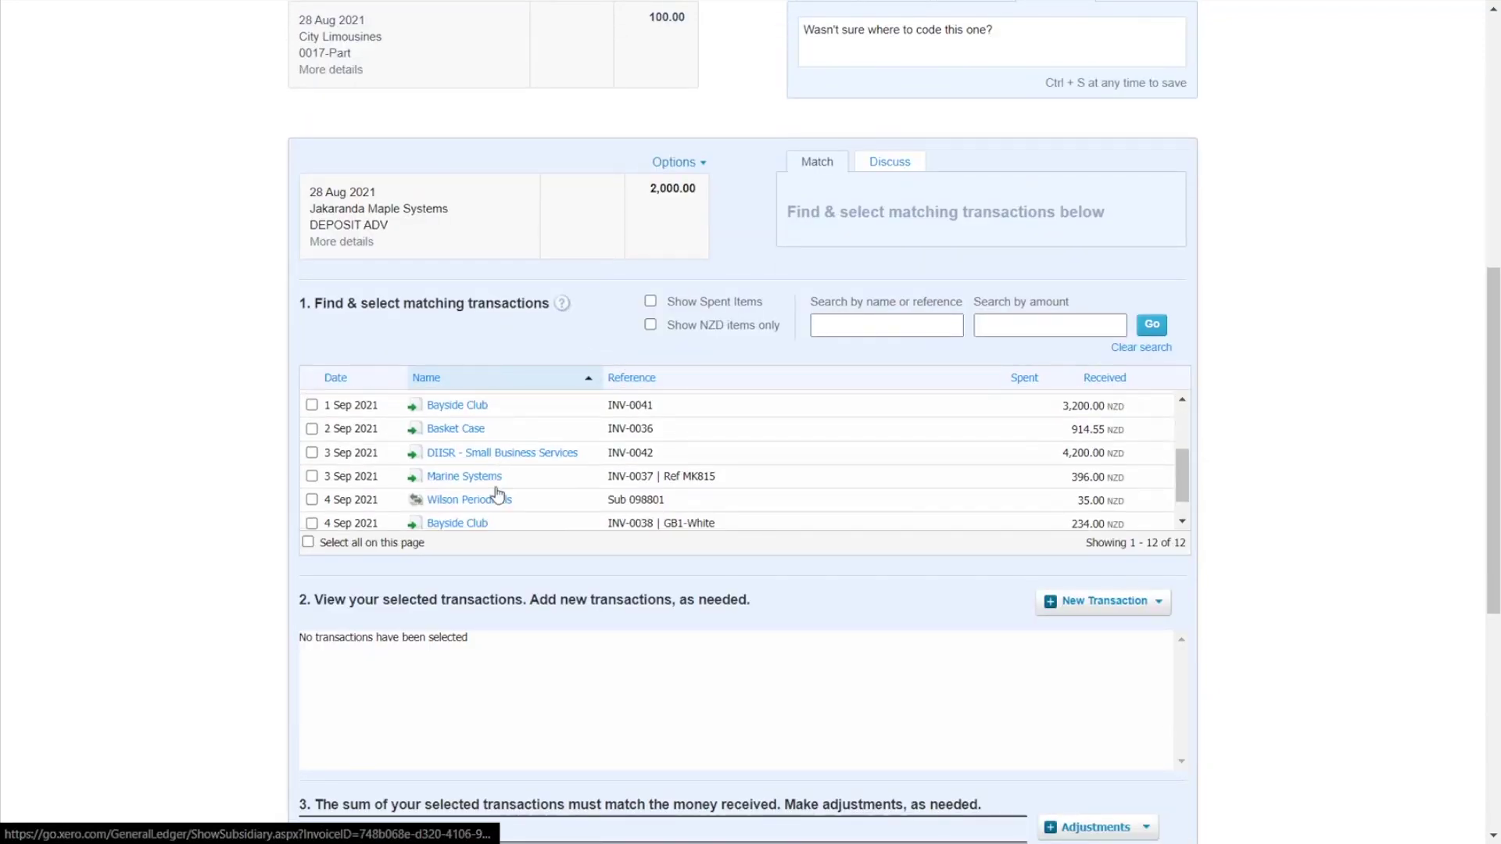
scroll(438, 414, "up", 5)
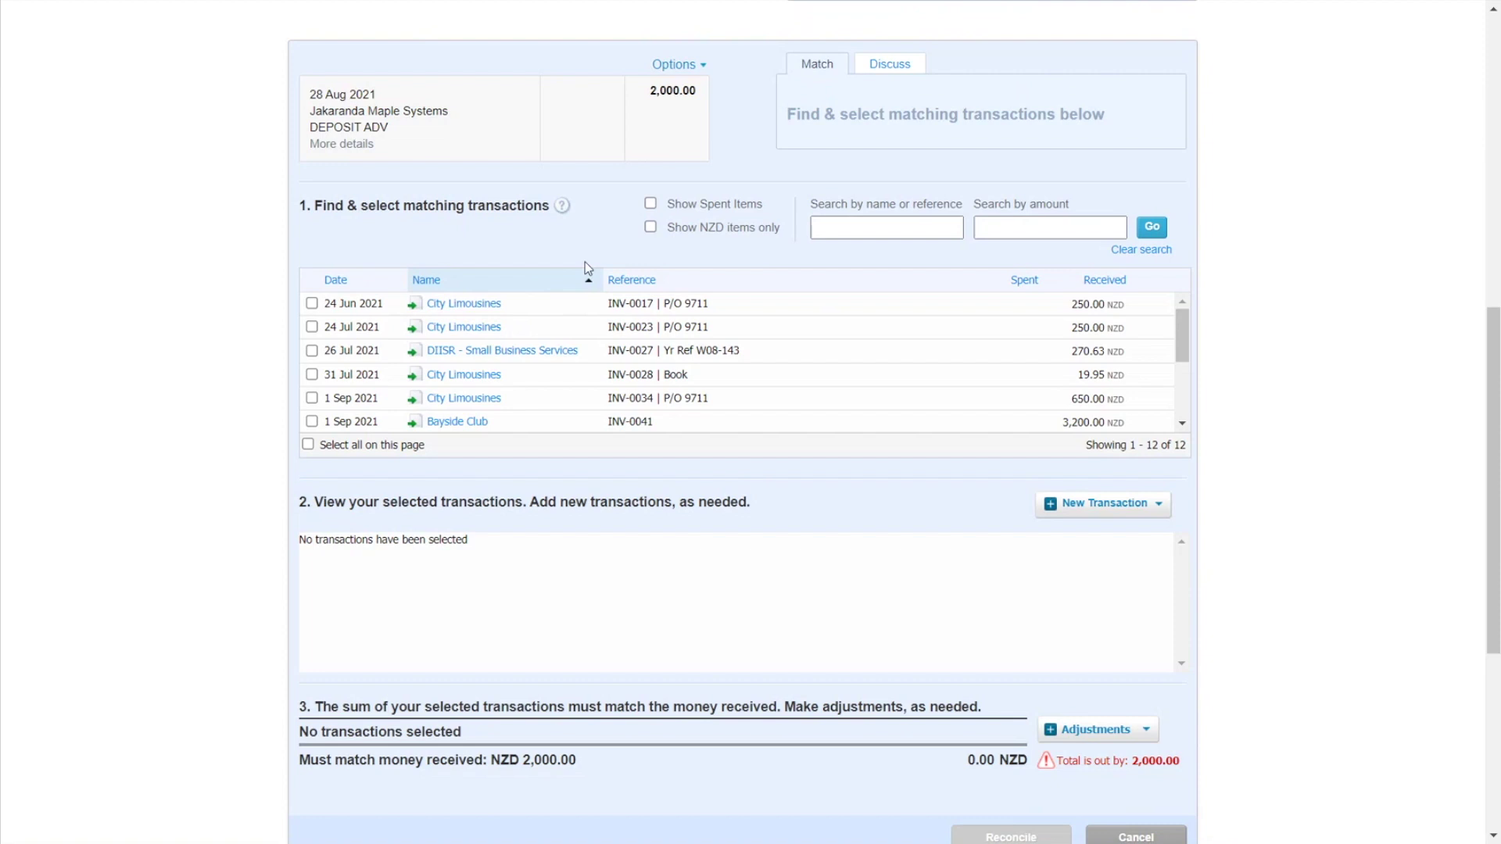
scroll(530, 422, "down", 3)
scroll(529, 495, "down", 5)
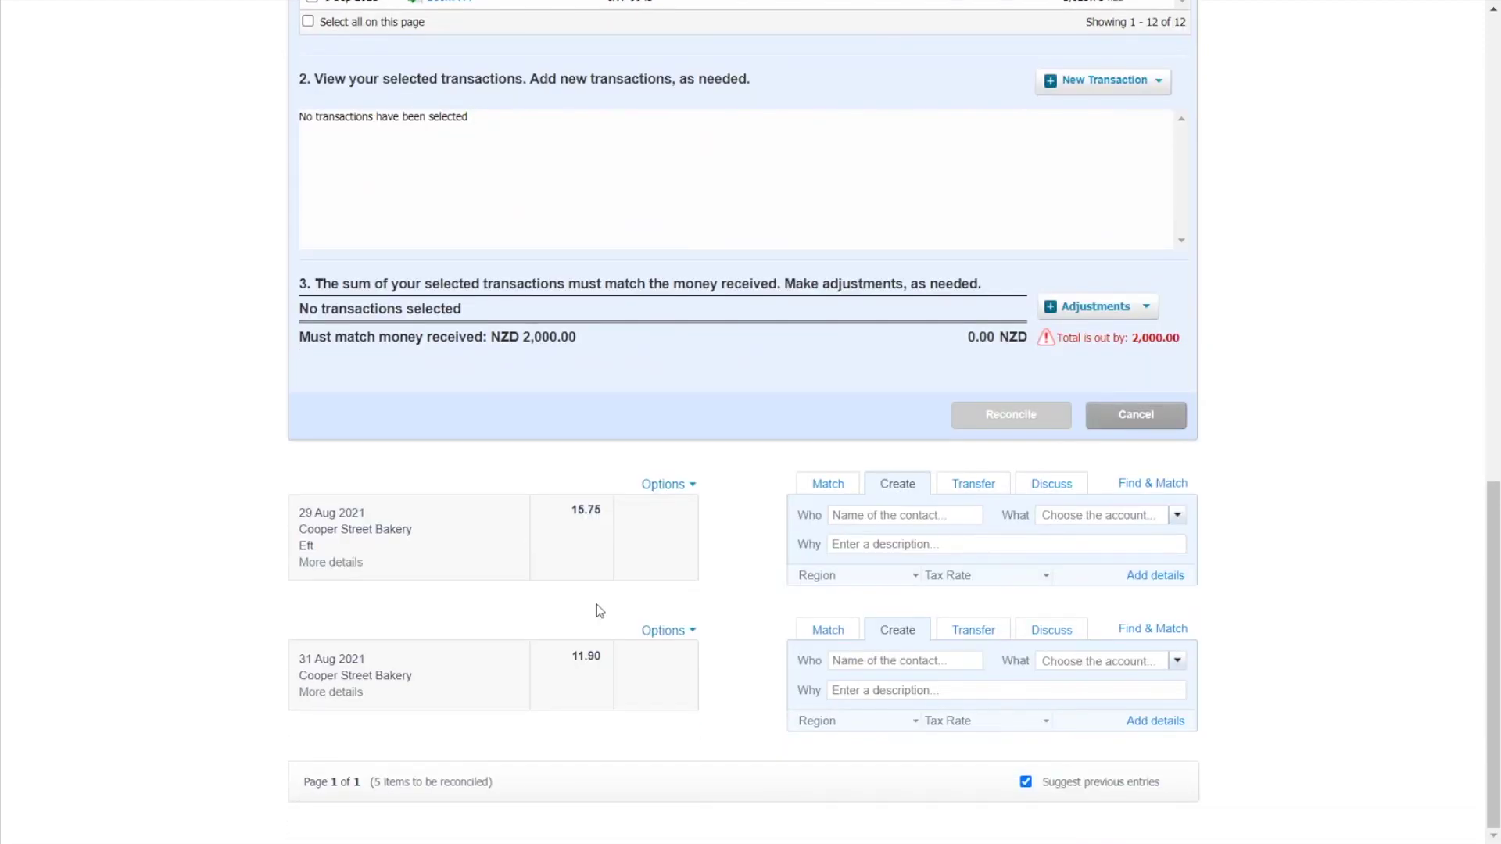
scroll(691, 583, "up", 10)
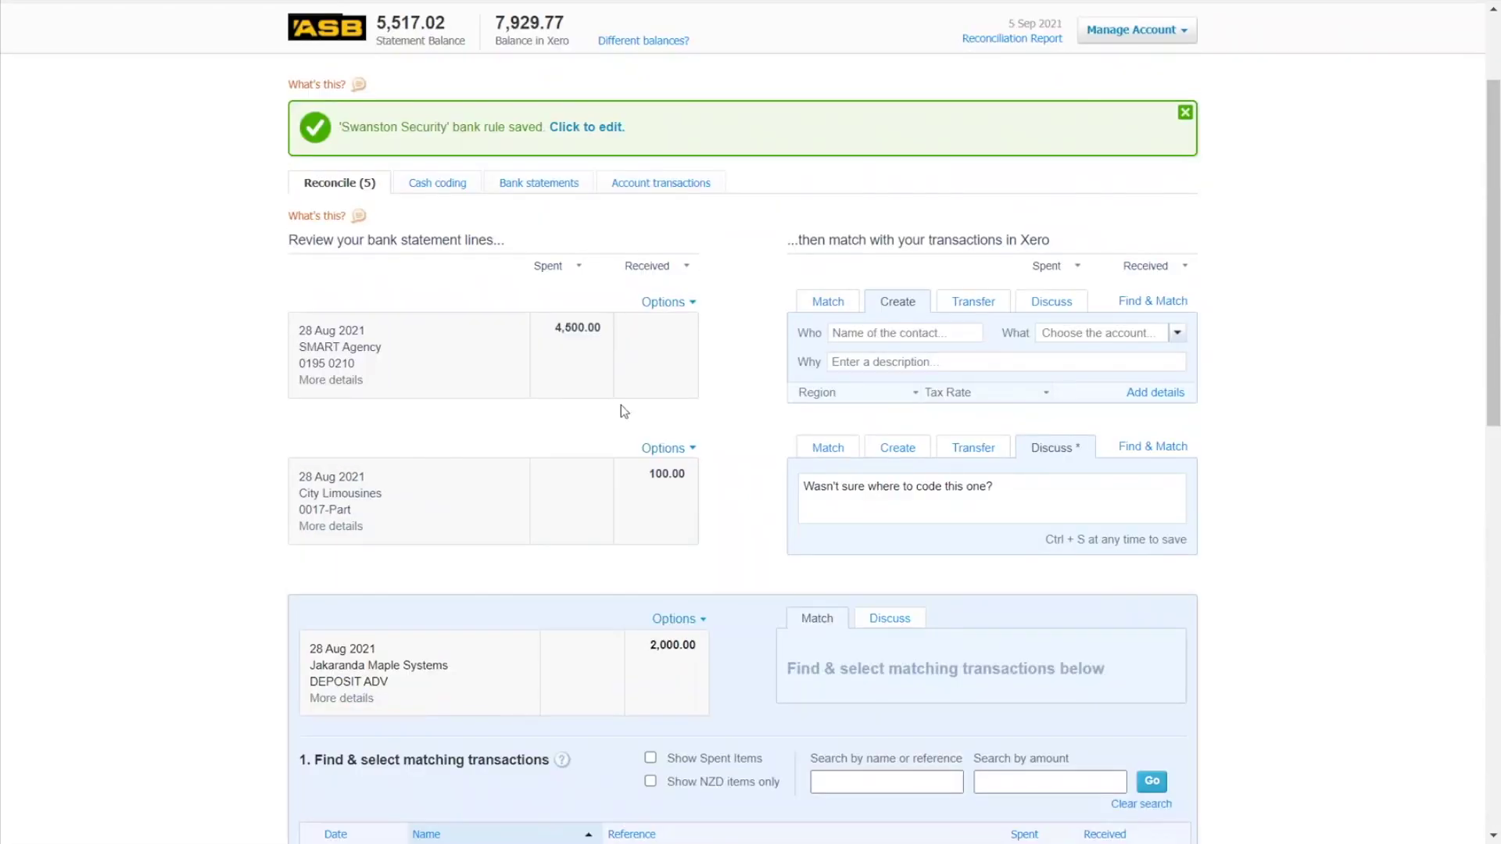
Open matching for the SMART Agency statement line and search the transactions by name for "smart"
left_click(462, 316)
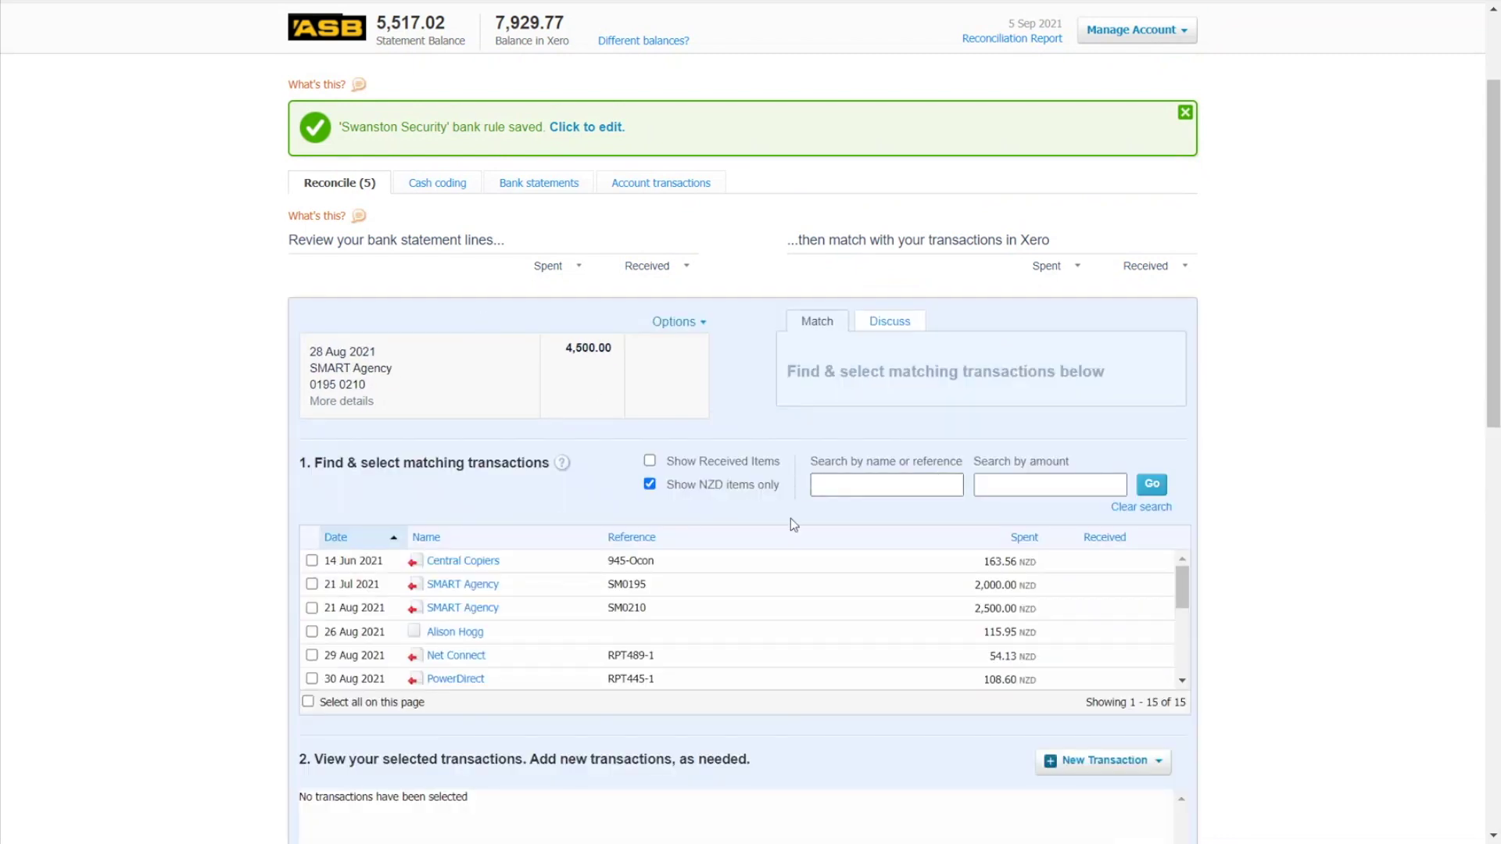
left_click(830, 486)
type("dmart")
double_click(835, 486)
type("smart")
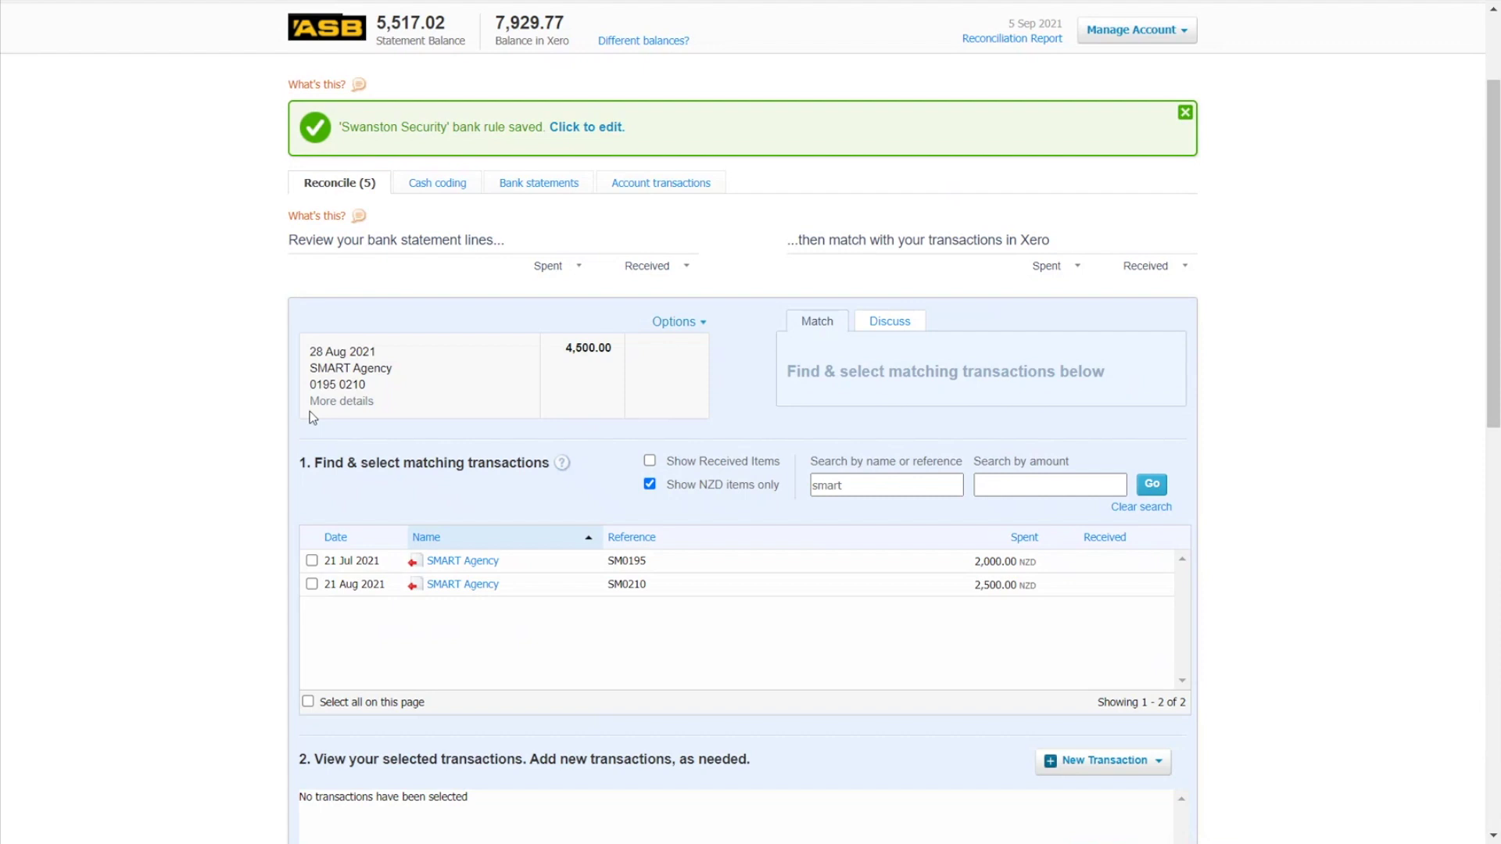
Select the SMART Agency bills SM0195 and SM0210 and reconcile them against the SMART Agency statement line
left_click(312, 562)
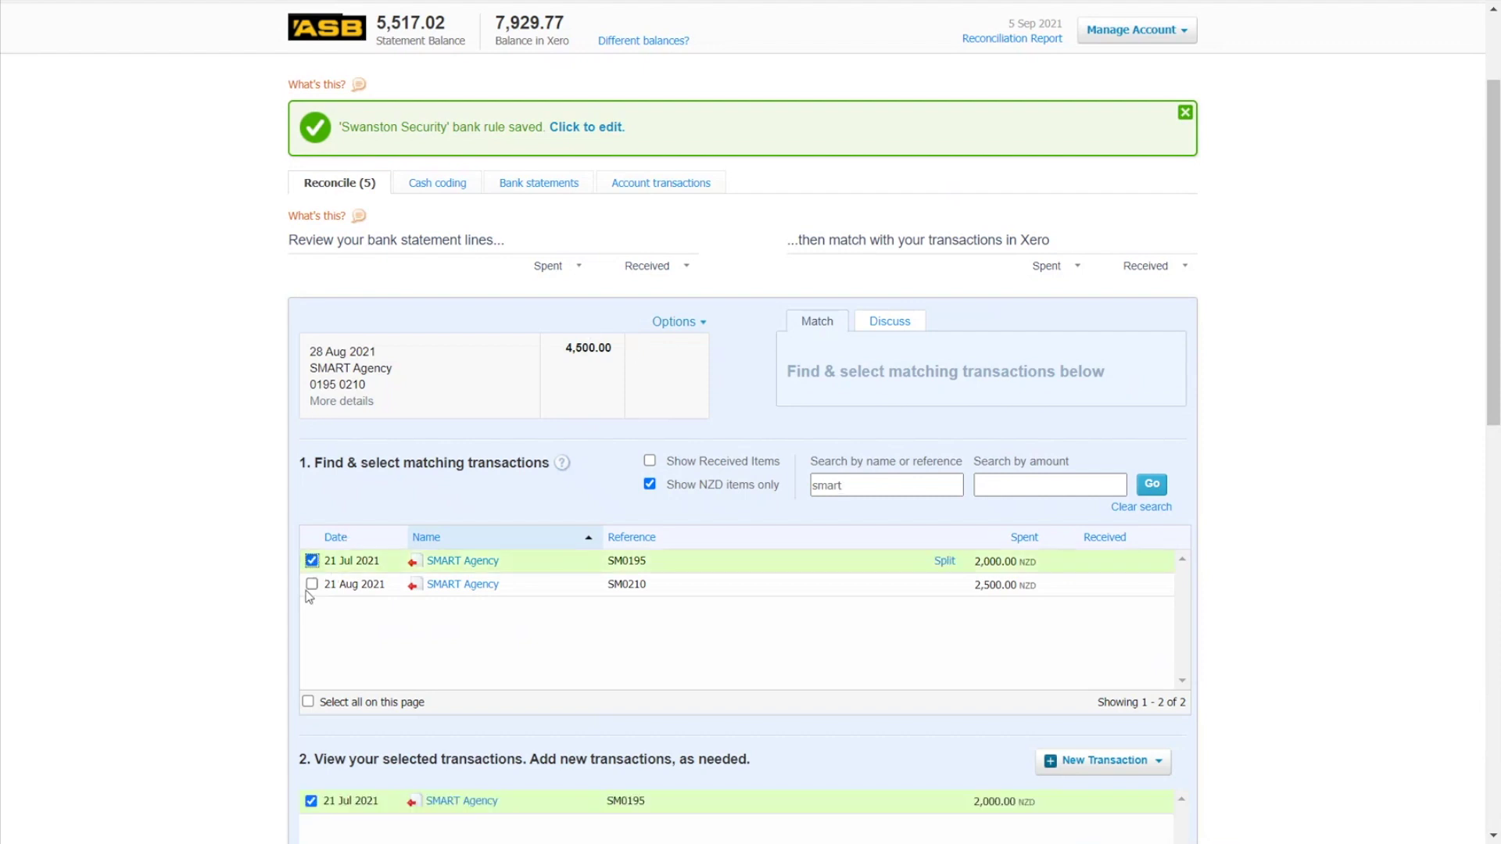
left_click(312, 585)
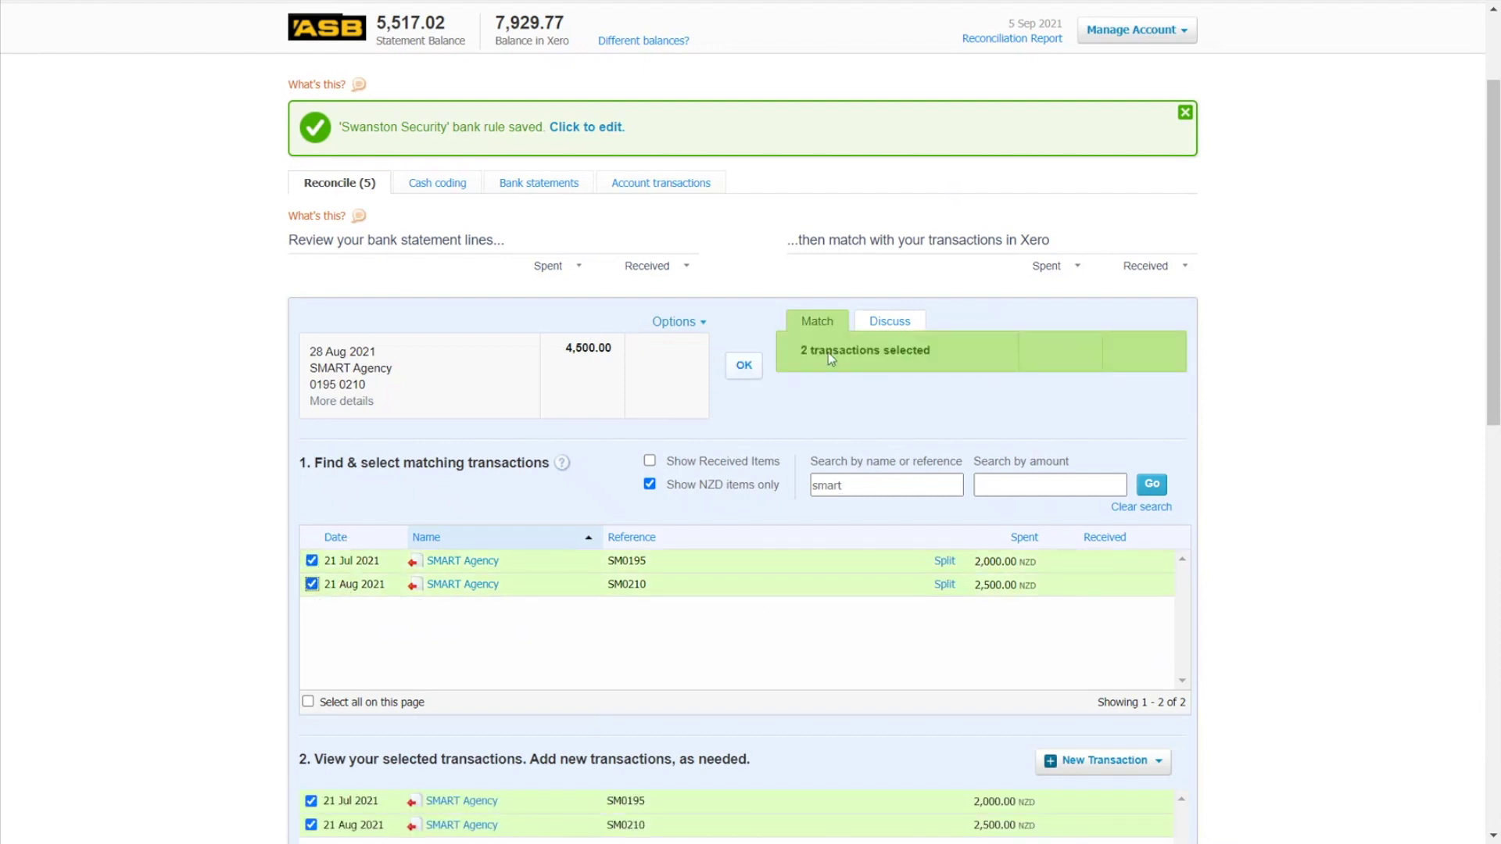
left_click(745, 371)
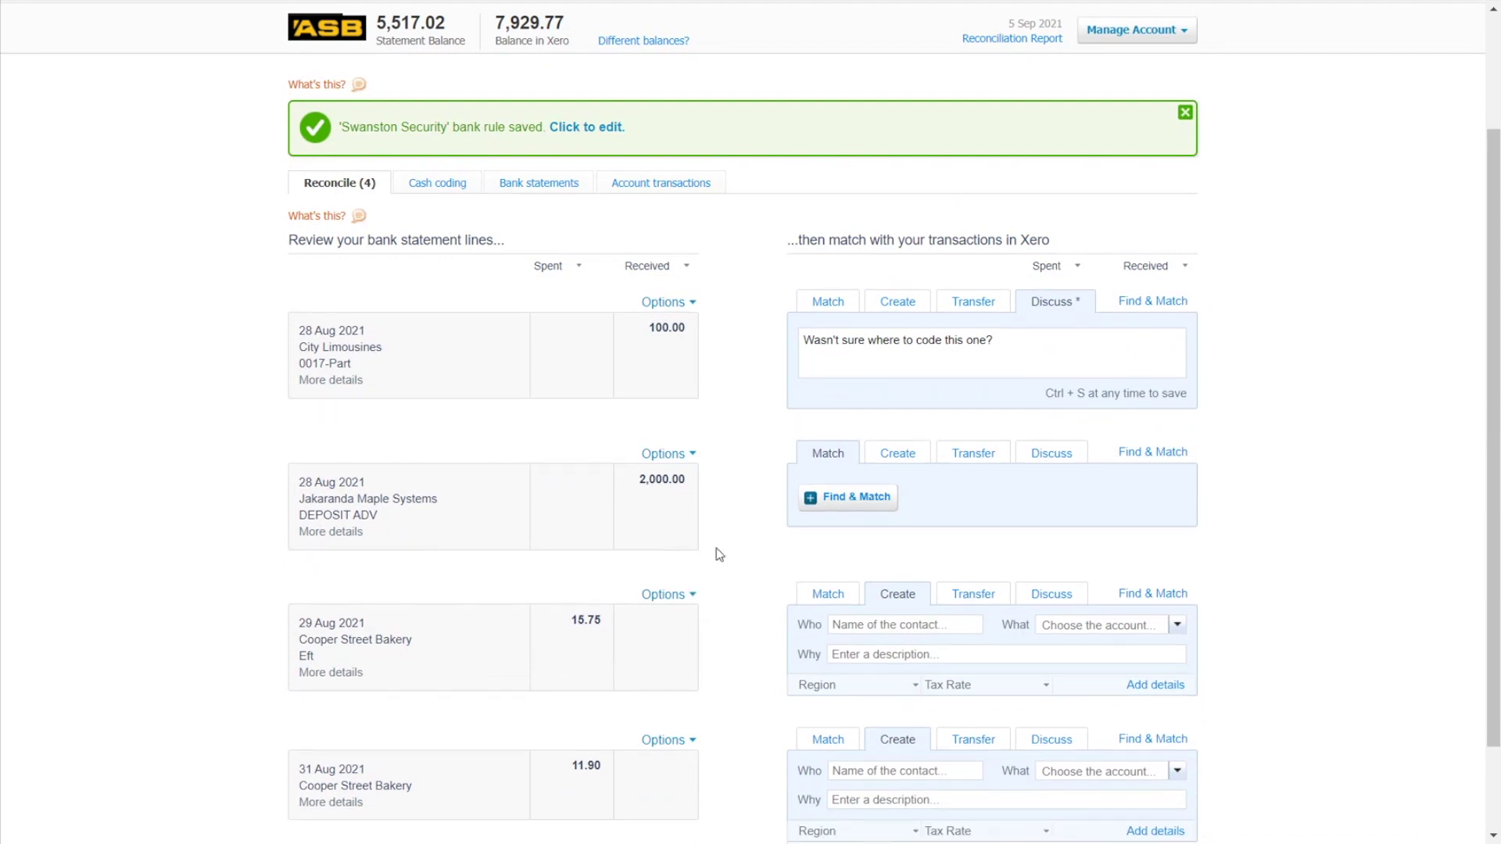
Open matching for the Jakaranda Maple Systems deposit and select the Bayside Club invoice INV-0041
scroll(714, 547, "down", 2)
left_click(851, 388)
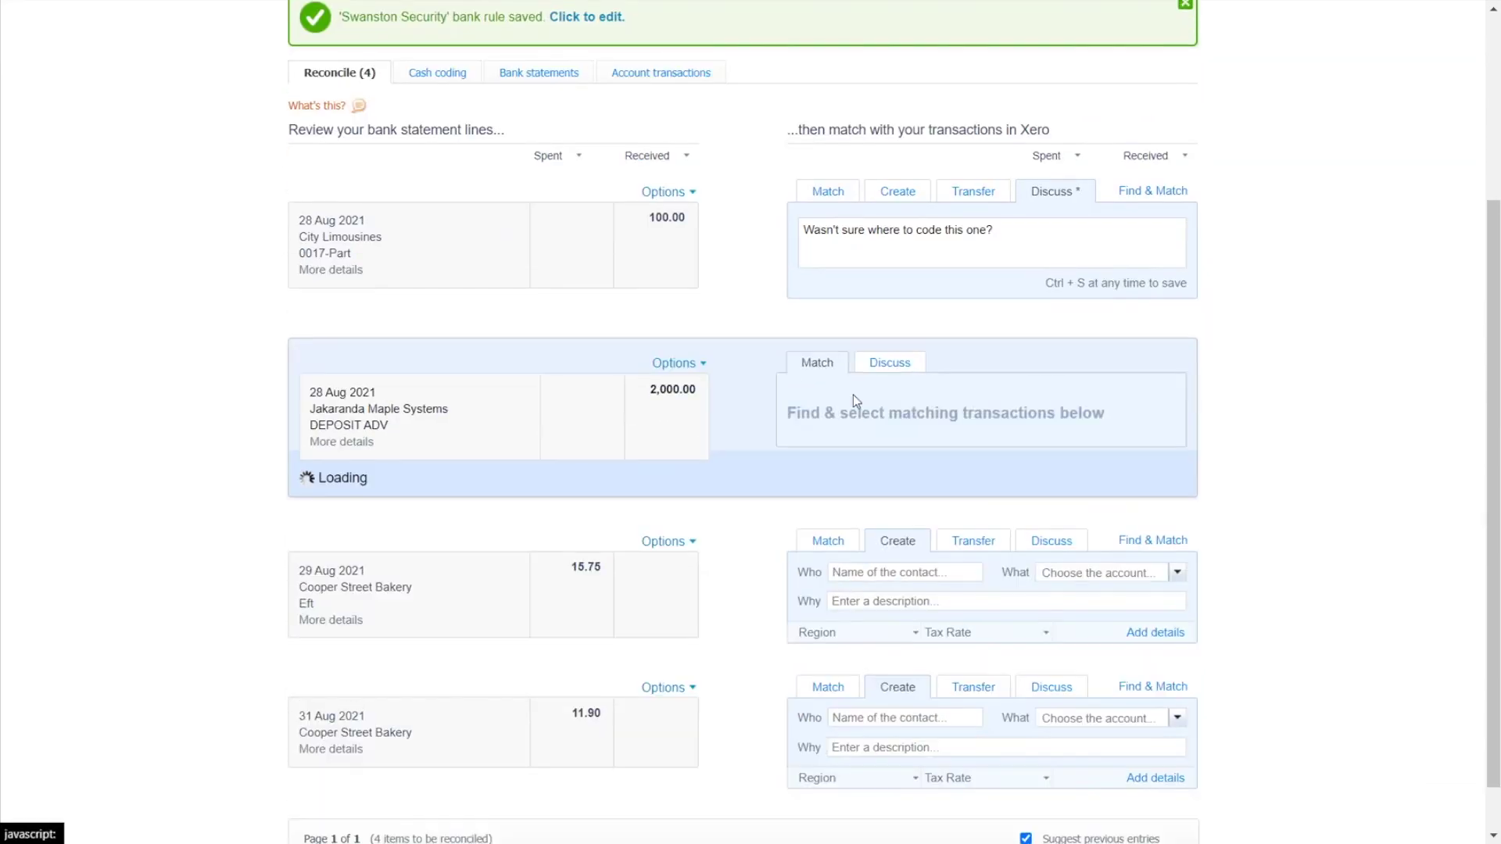
scroll(834, 677, "down", 3)
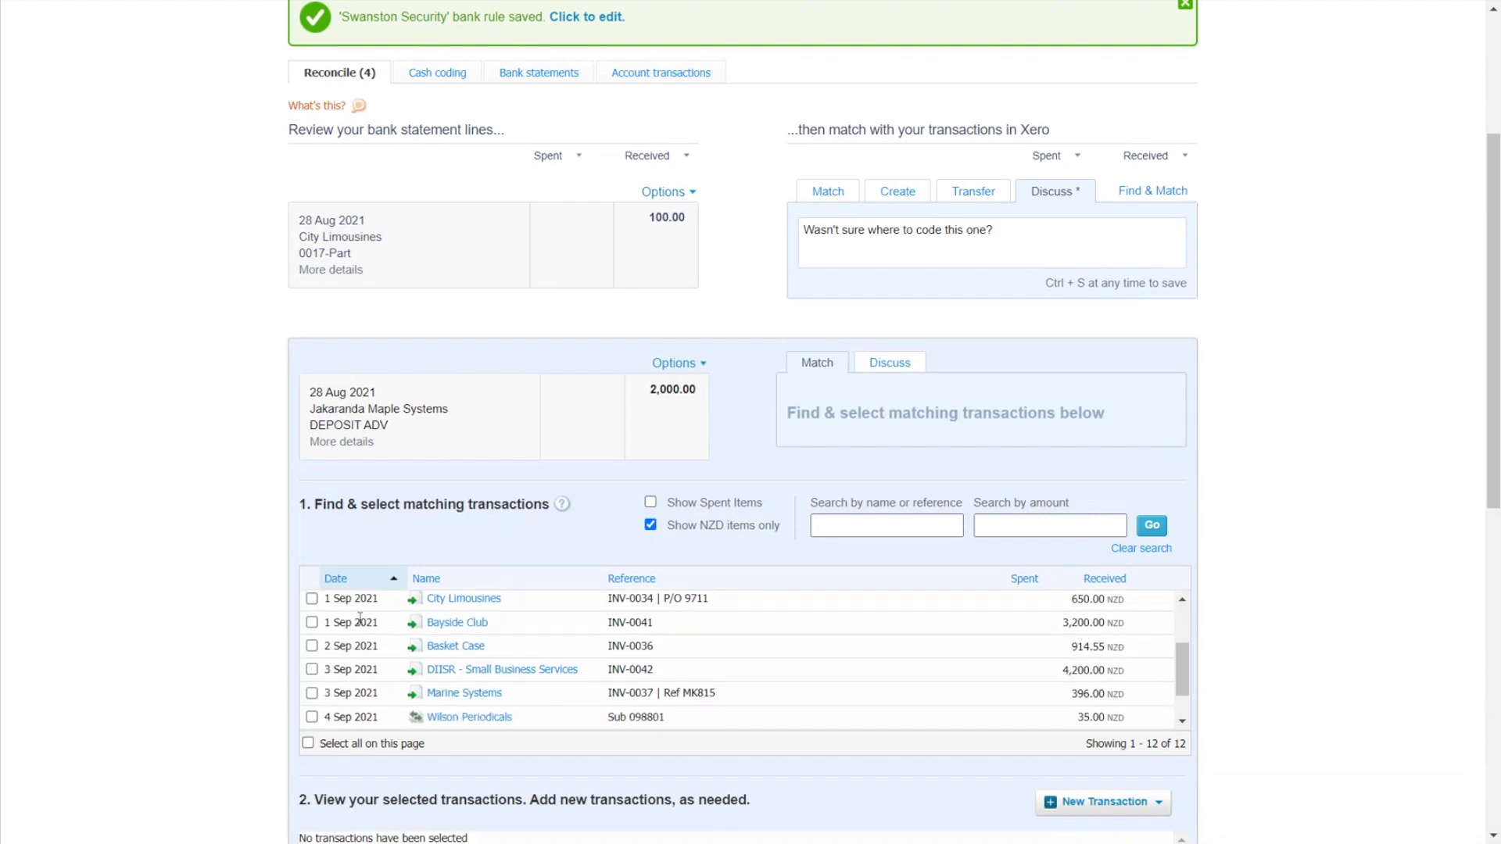
left_click(311, 623)
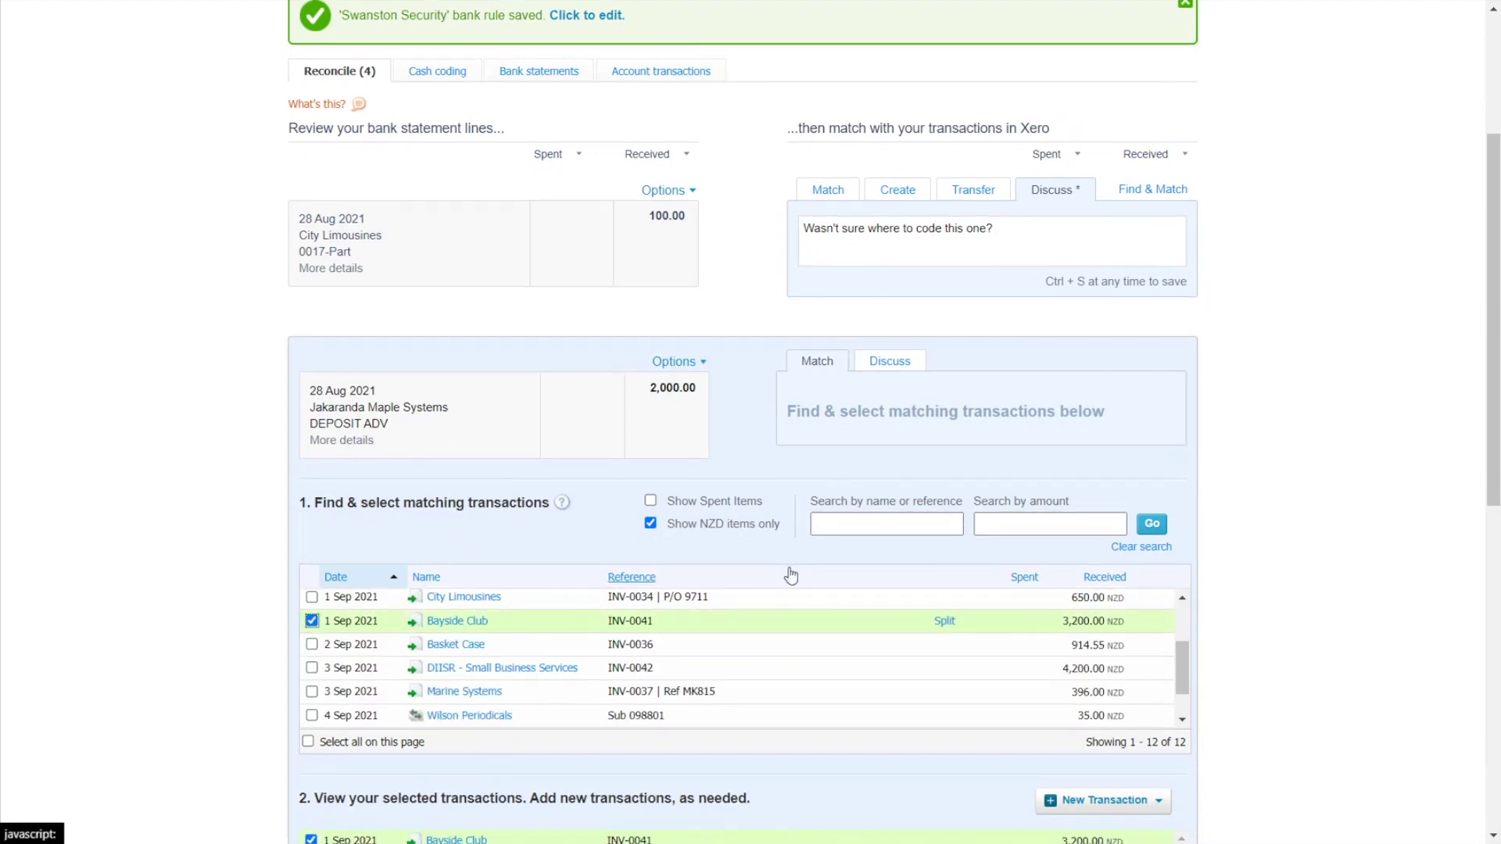
scroll(1001, 594, "down", 1)
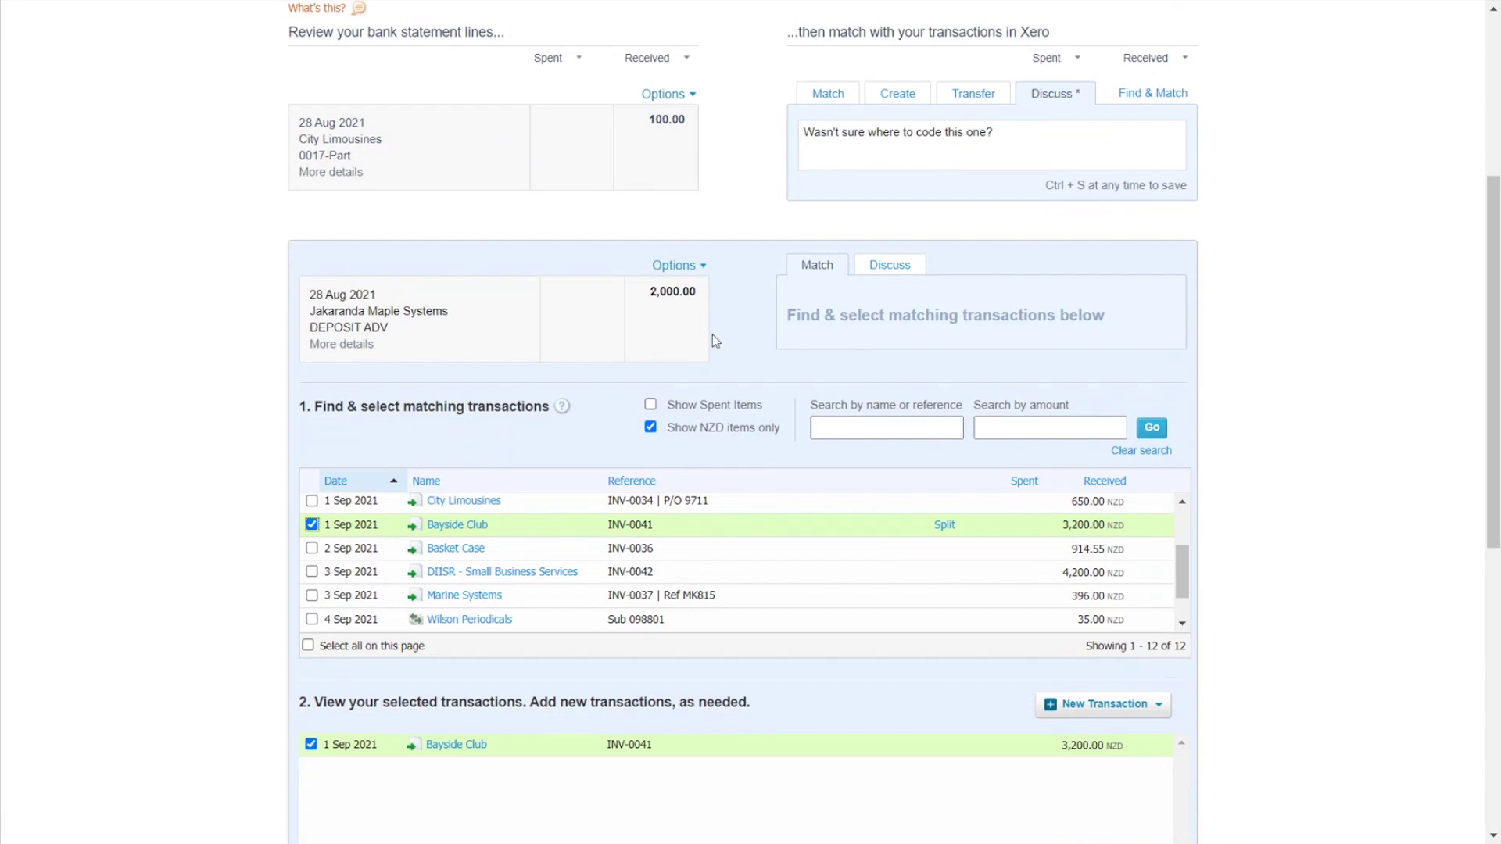
Split the Bayside Club invoice with a part payment of 2000.00 and reconcile it against the deposit, accepting the date warning
left_click(945, 525)
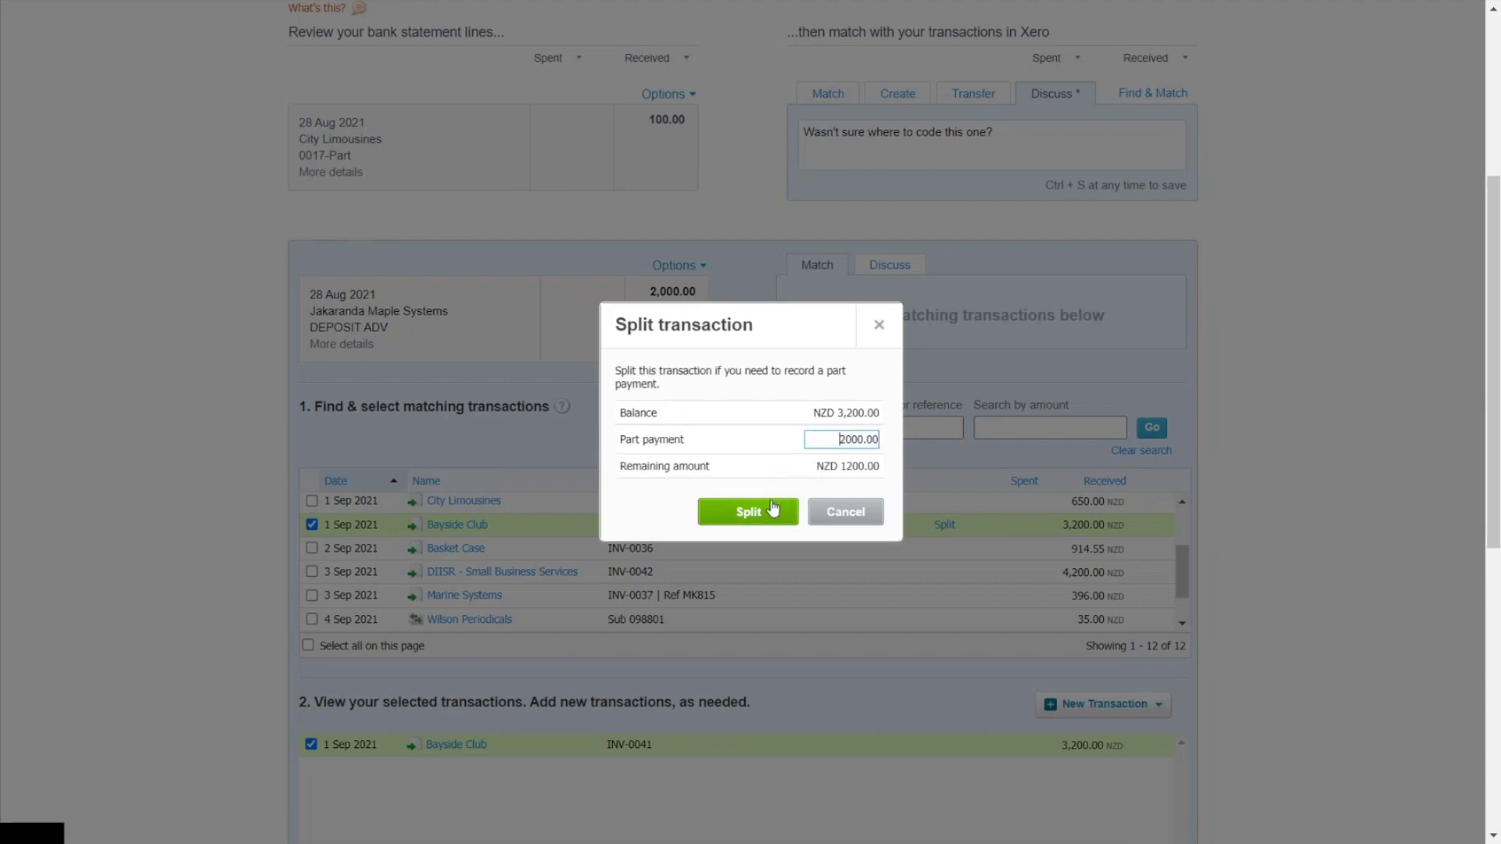
left_click(772, 510)
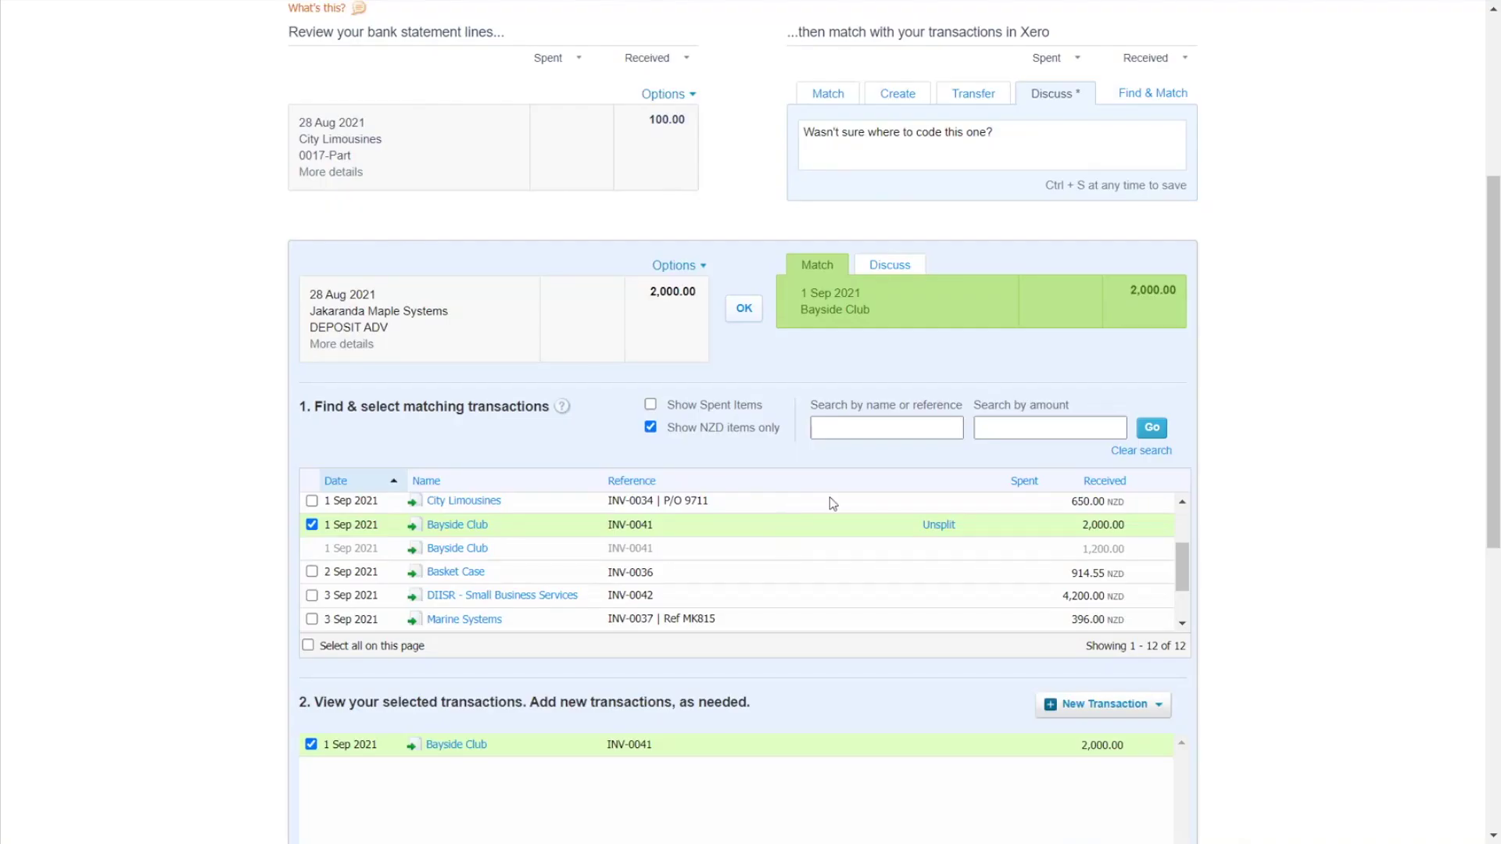
left_click(744, 310)
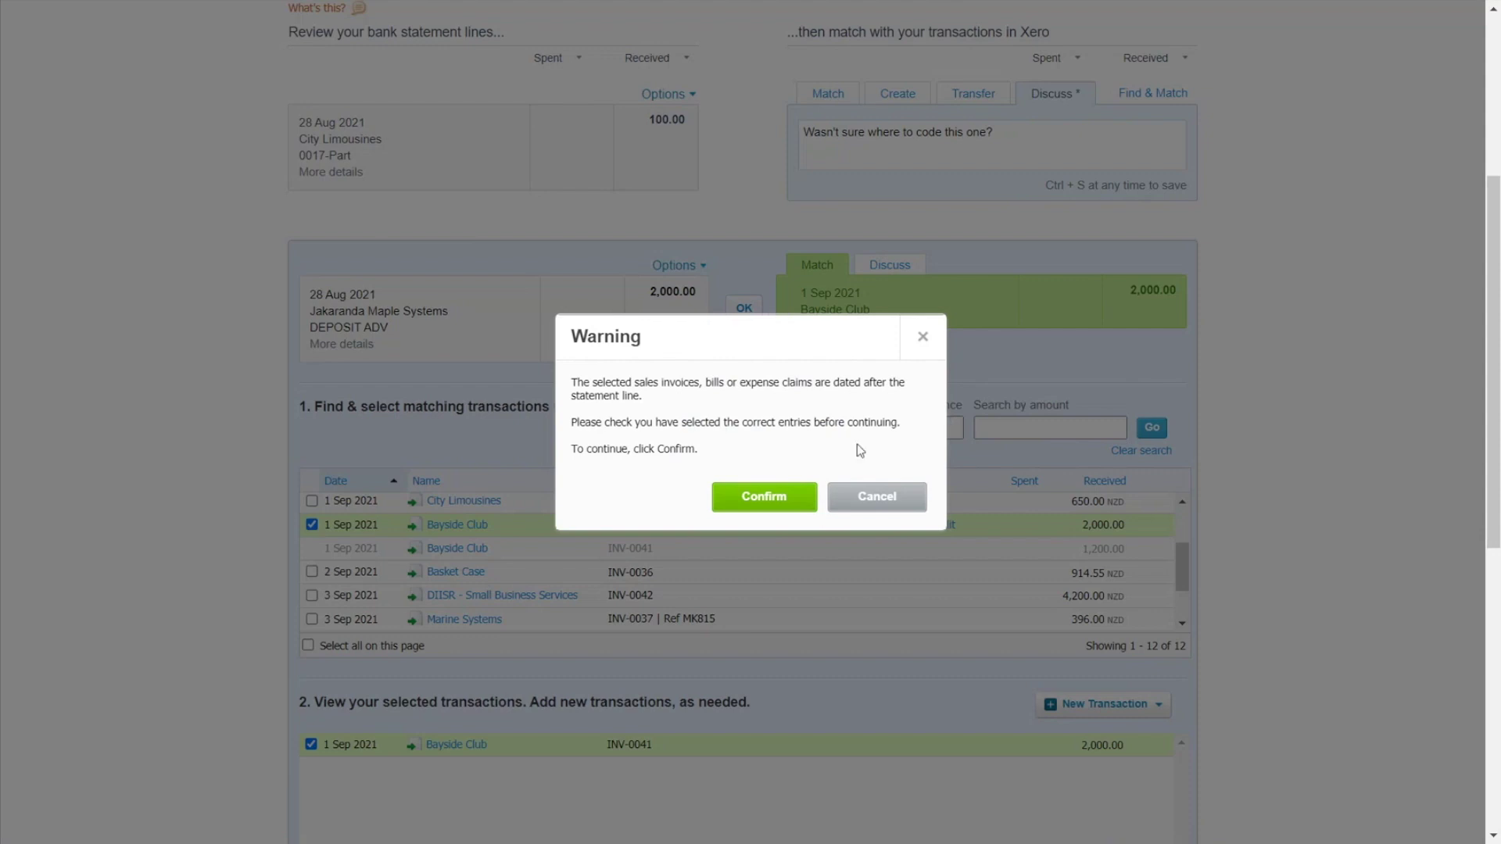
left_click(766, 498)
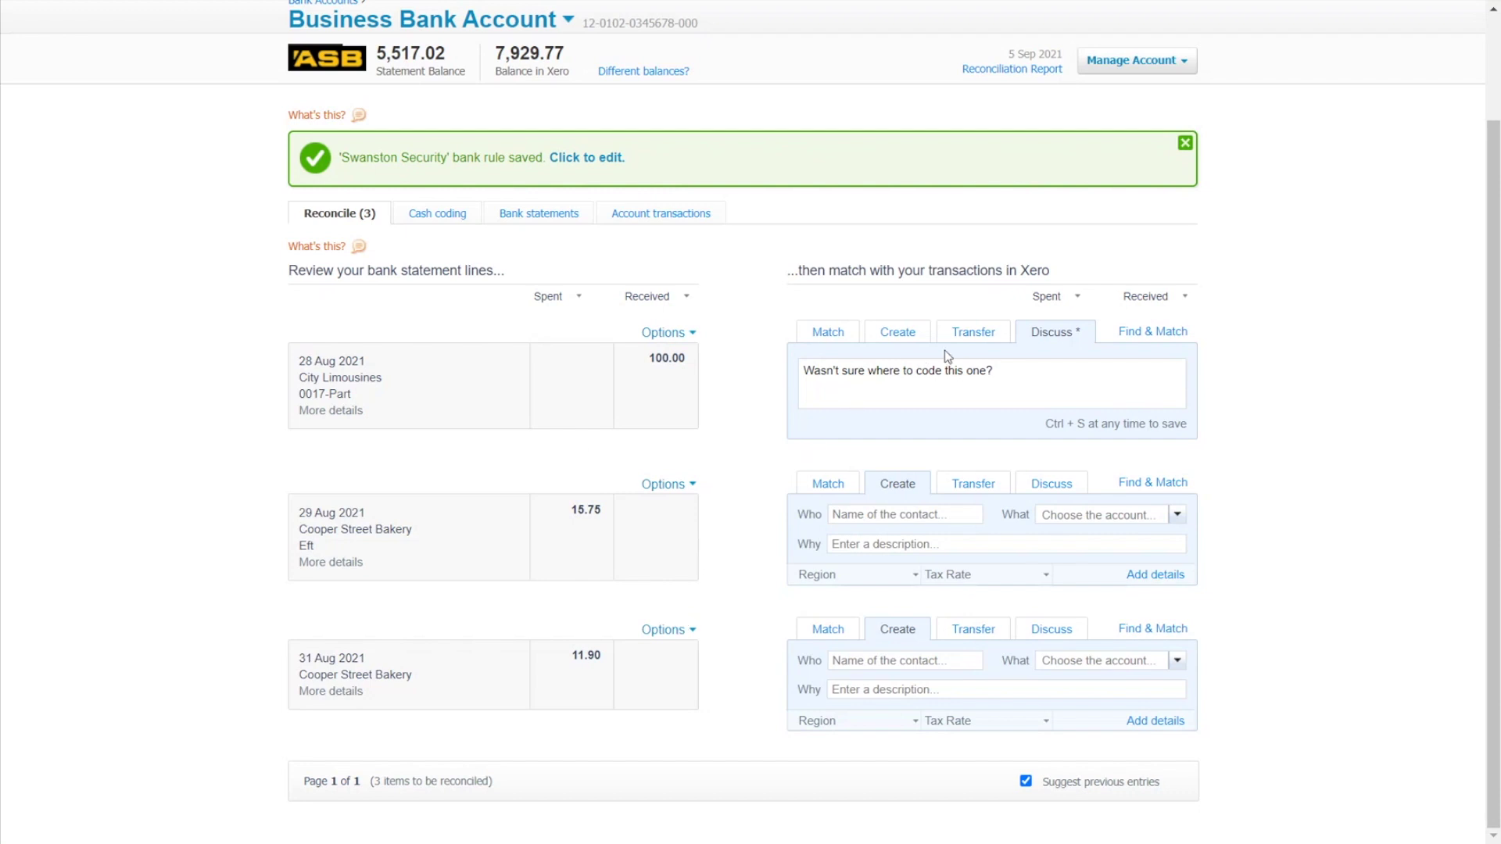
Look at the transfer and discussion options for the 29 Aug Cooper Street Bakery statement line
left_click(971, 483)
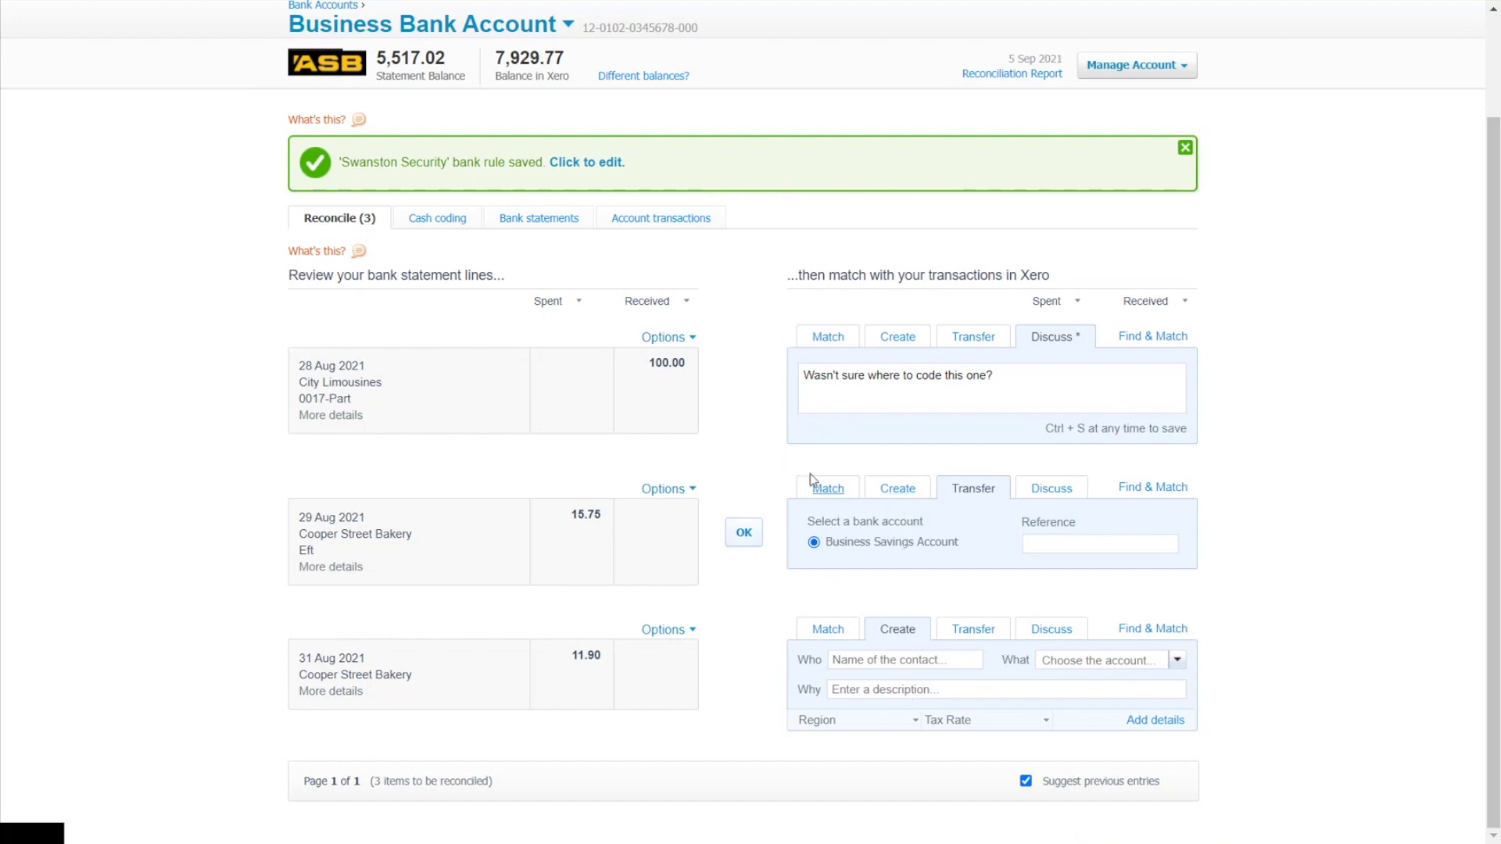
left_click(1073, 491)
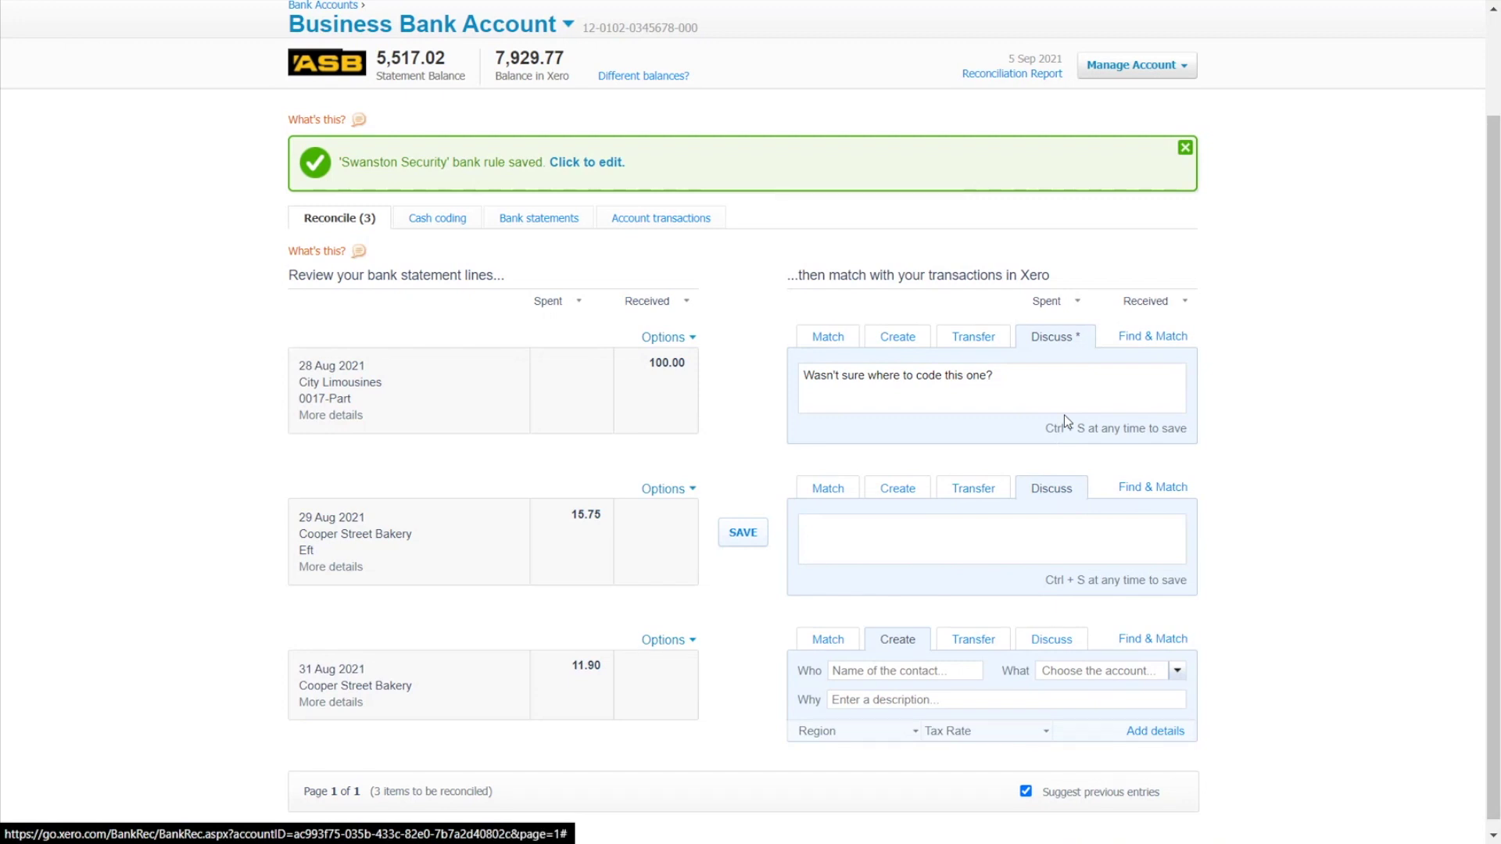
left_click(1026, 538)
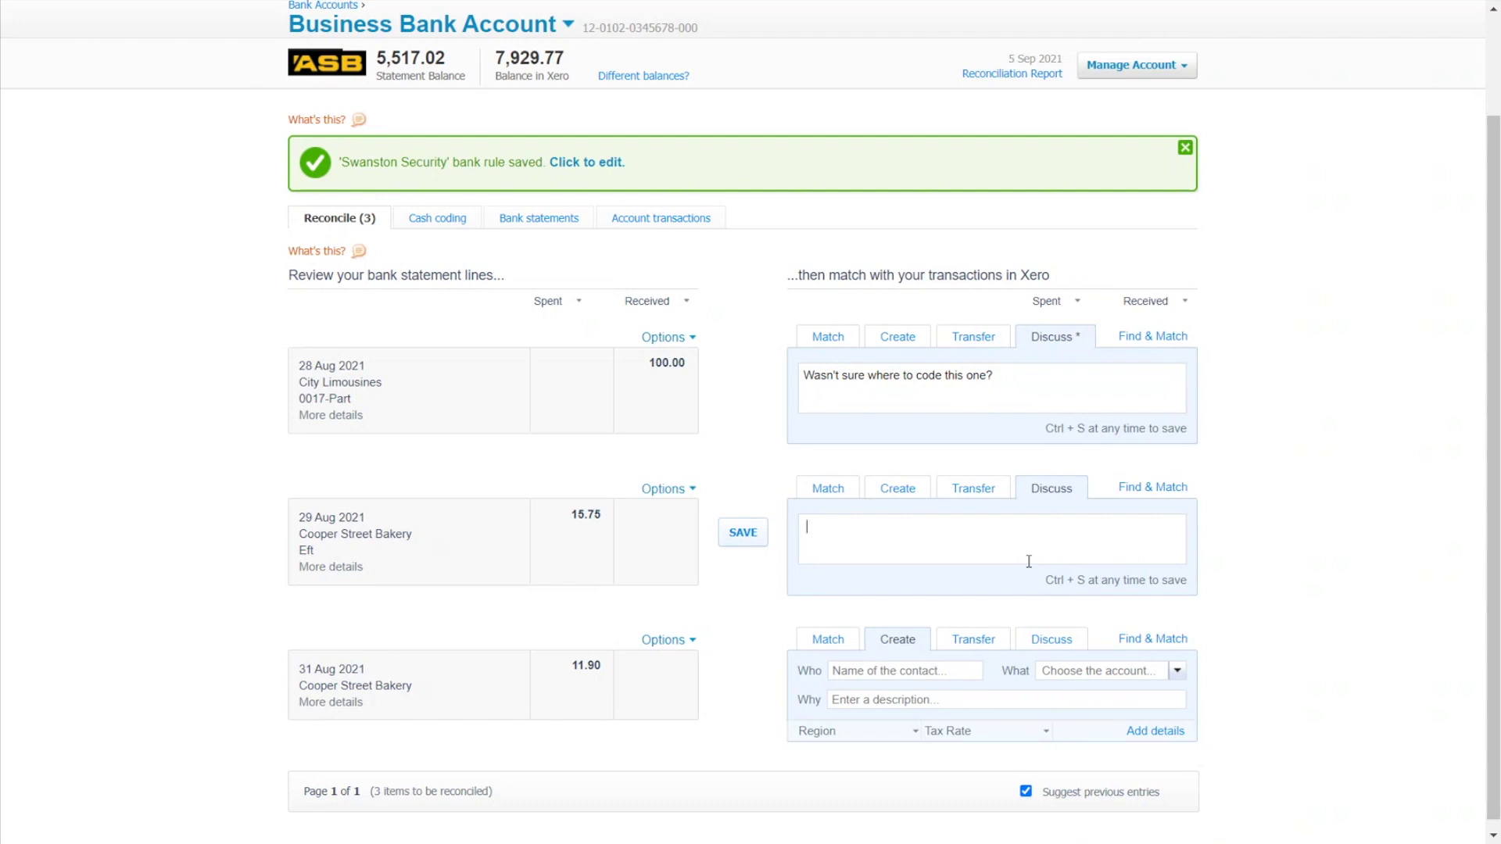
left_click(828, 488)
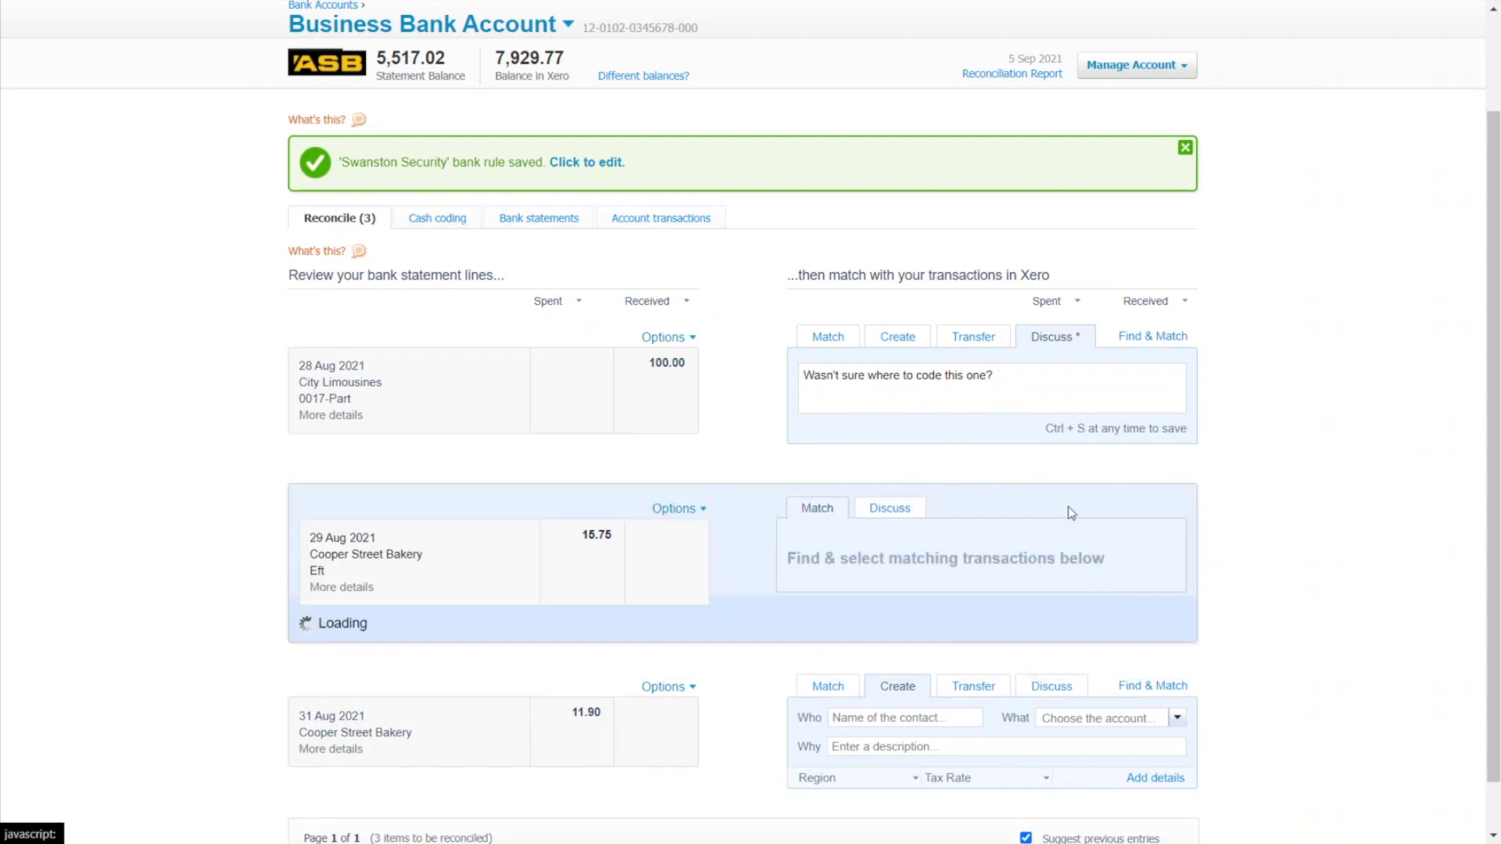
left_click(885, 508)
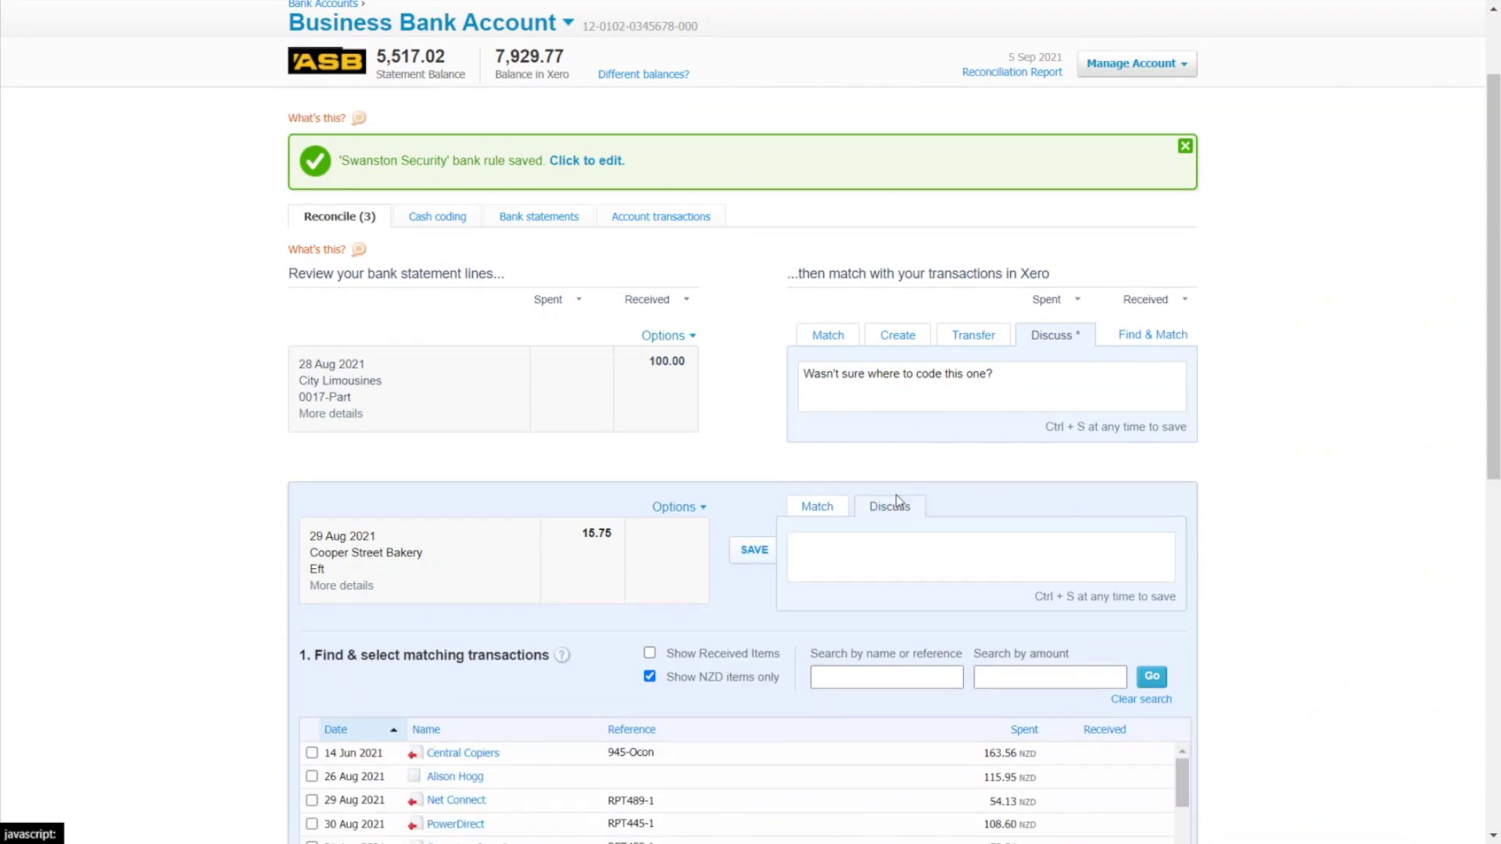
scroll(880, 485, "down", 3)
scroll(1109, 598, "down", 6)
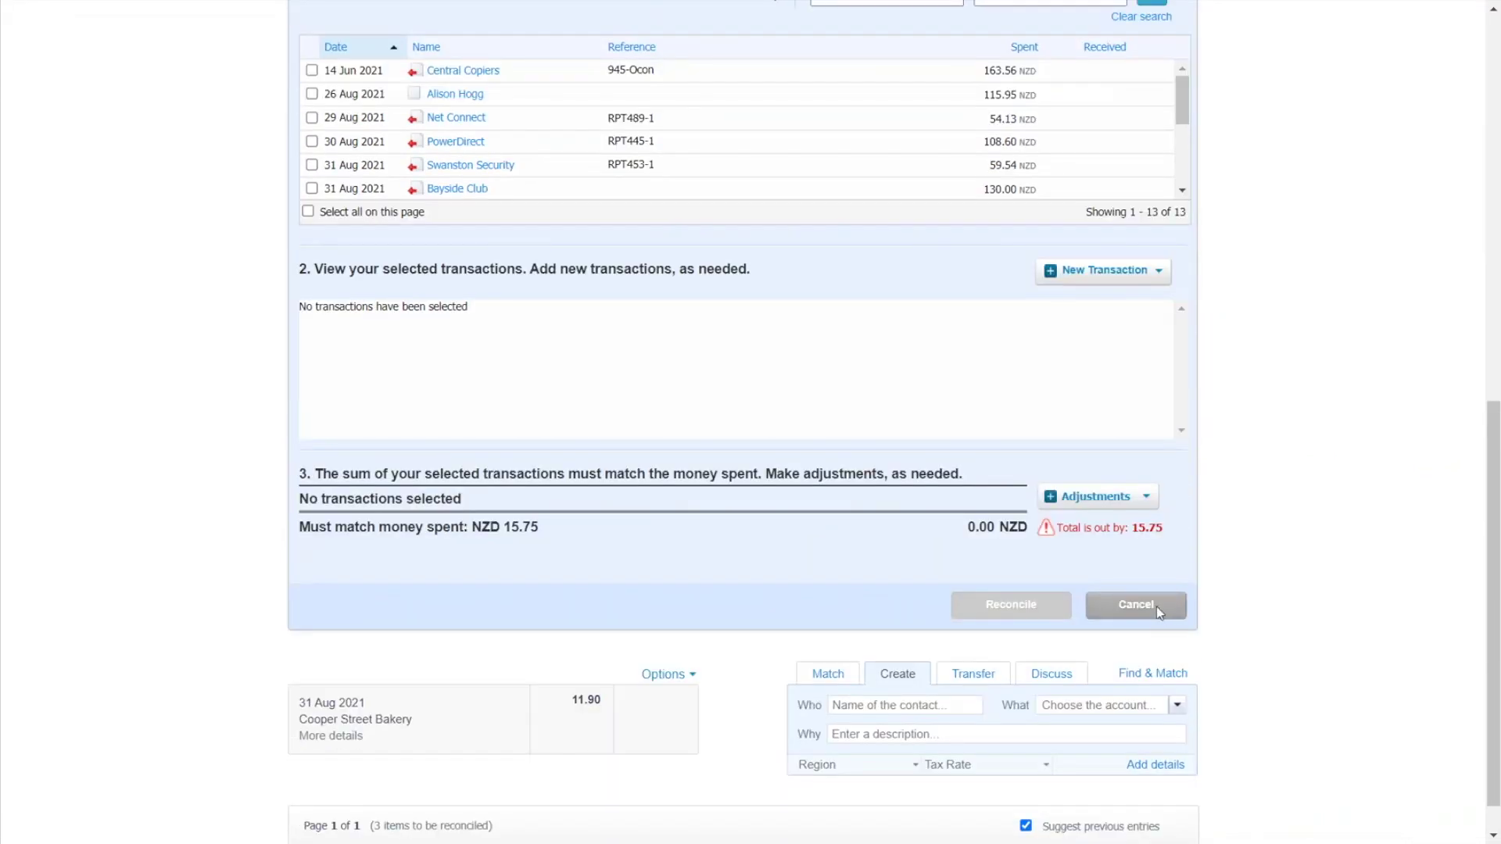
left_click(1136, 607)
Add a detailed direct payment for the 29 Aug Cooper Street Bakery line, coding its first item to 420 - Entertainment with quantity 0.5
left_click(897, 488)
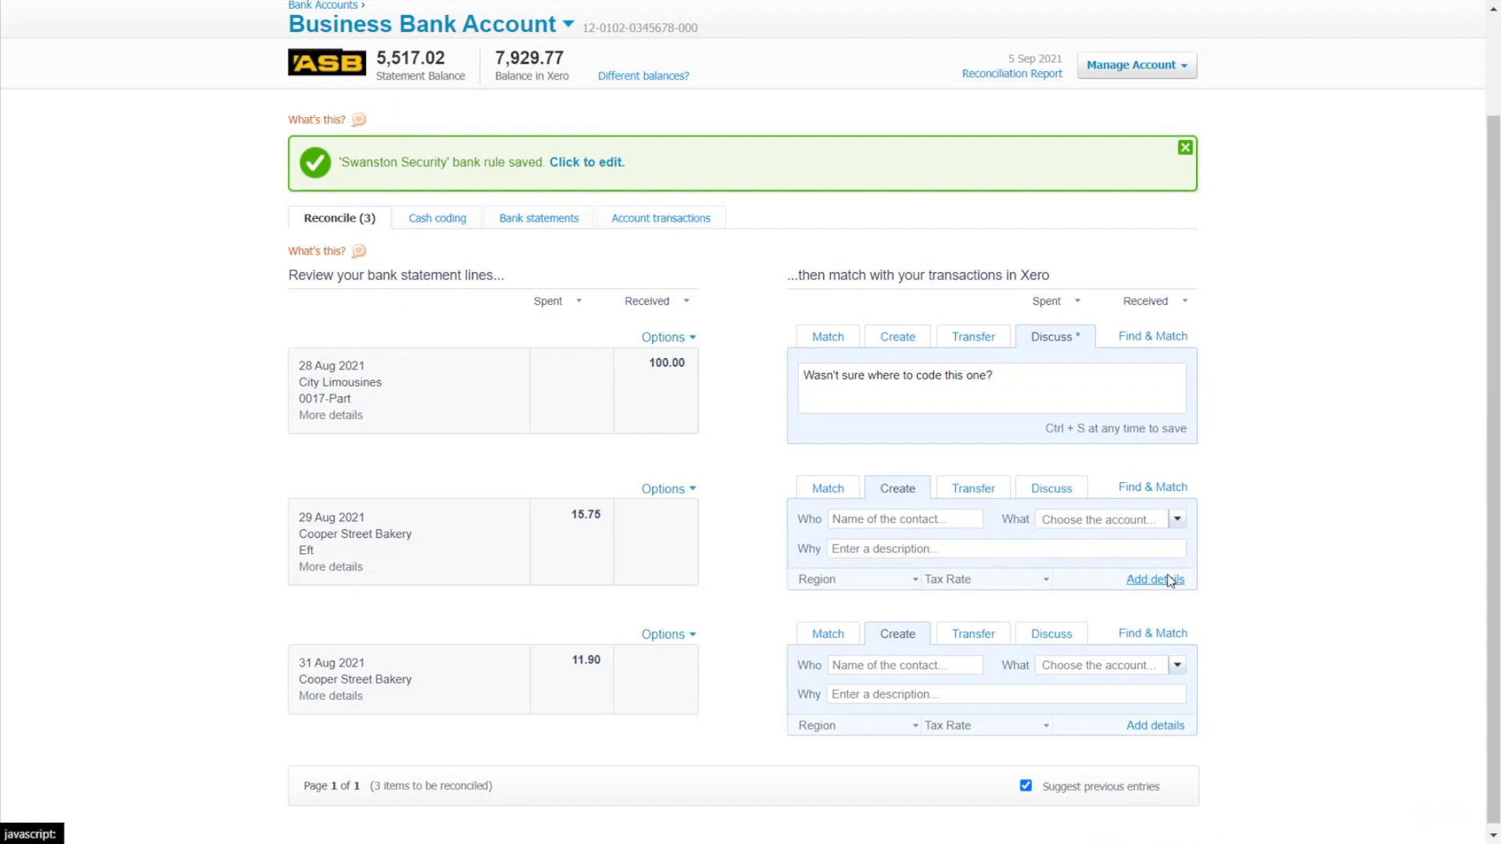
left_click(828, 488)
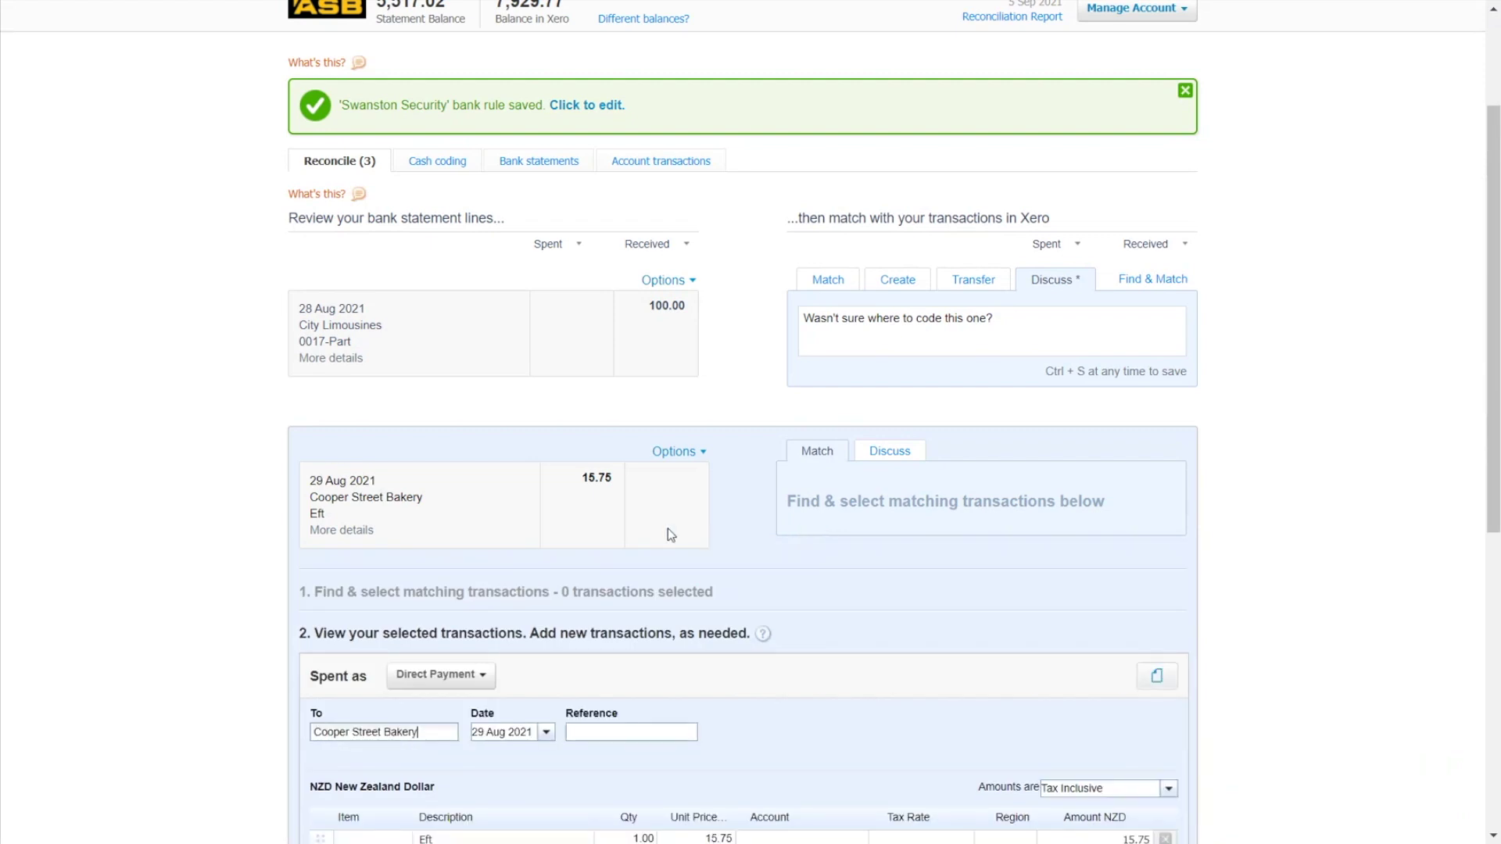
scroll(659, 518, "down", 3)
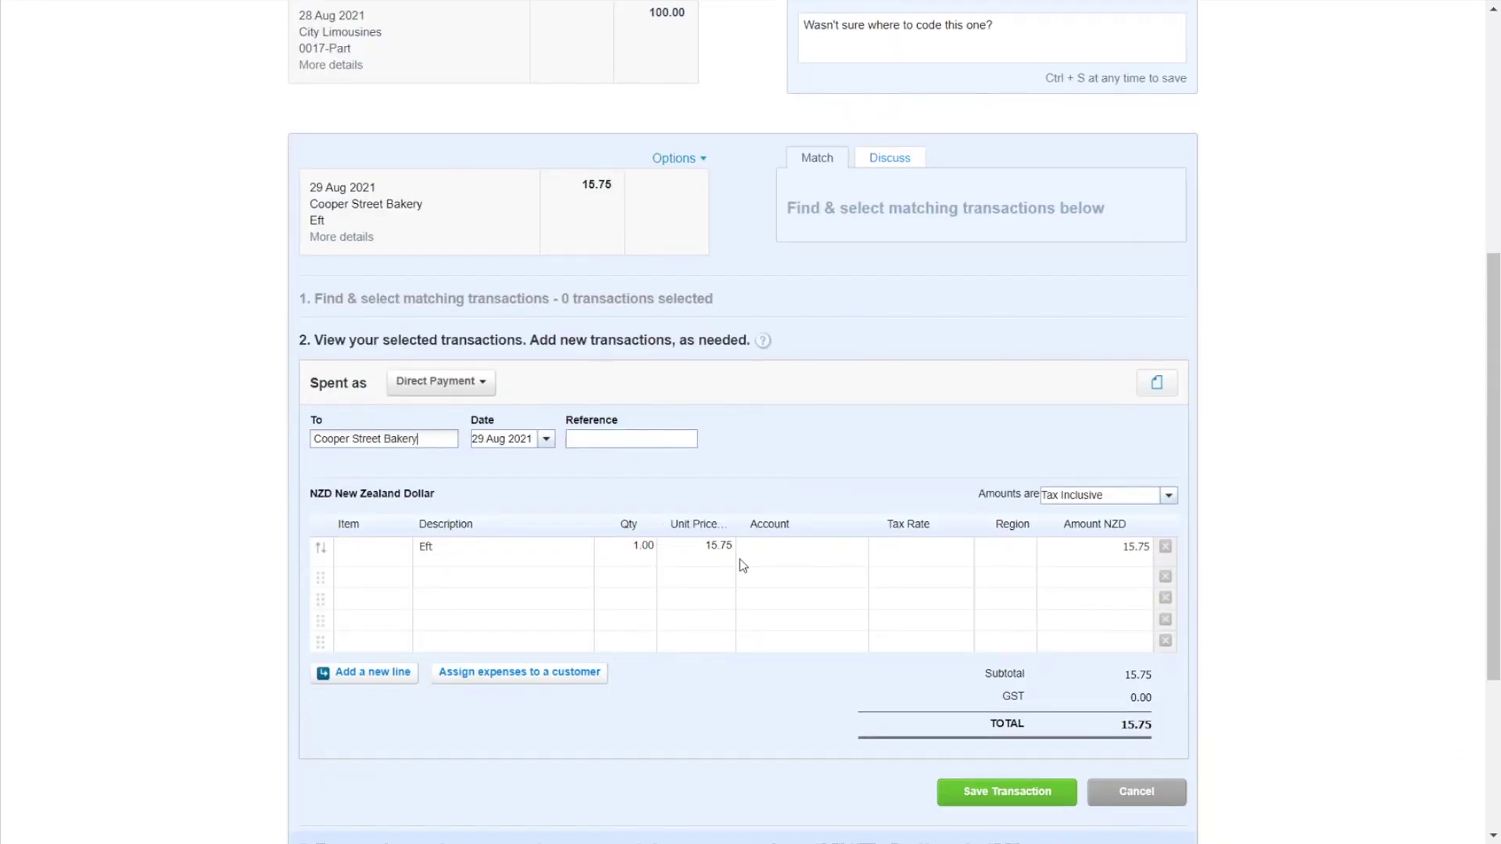
left_click(785, 549)
type("Enter")
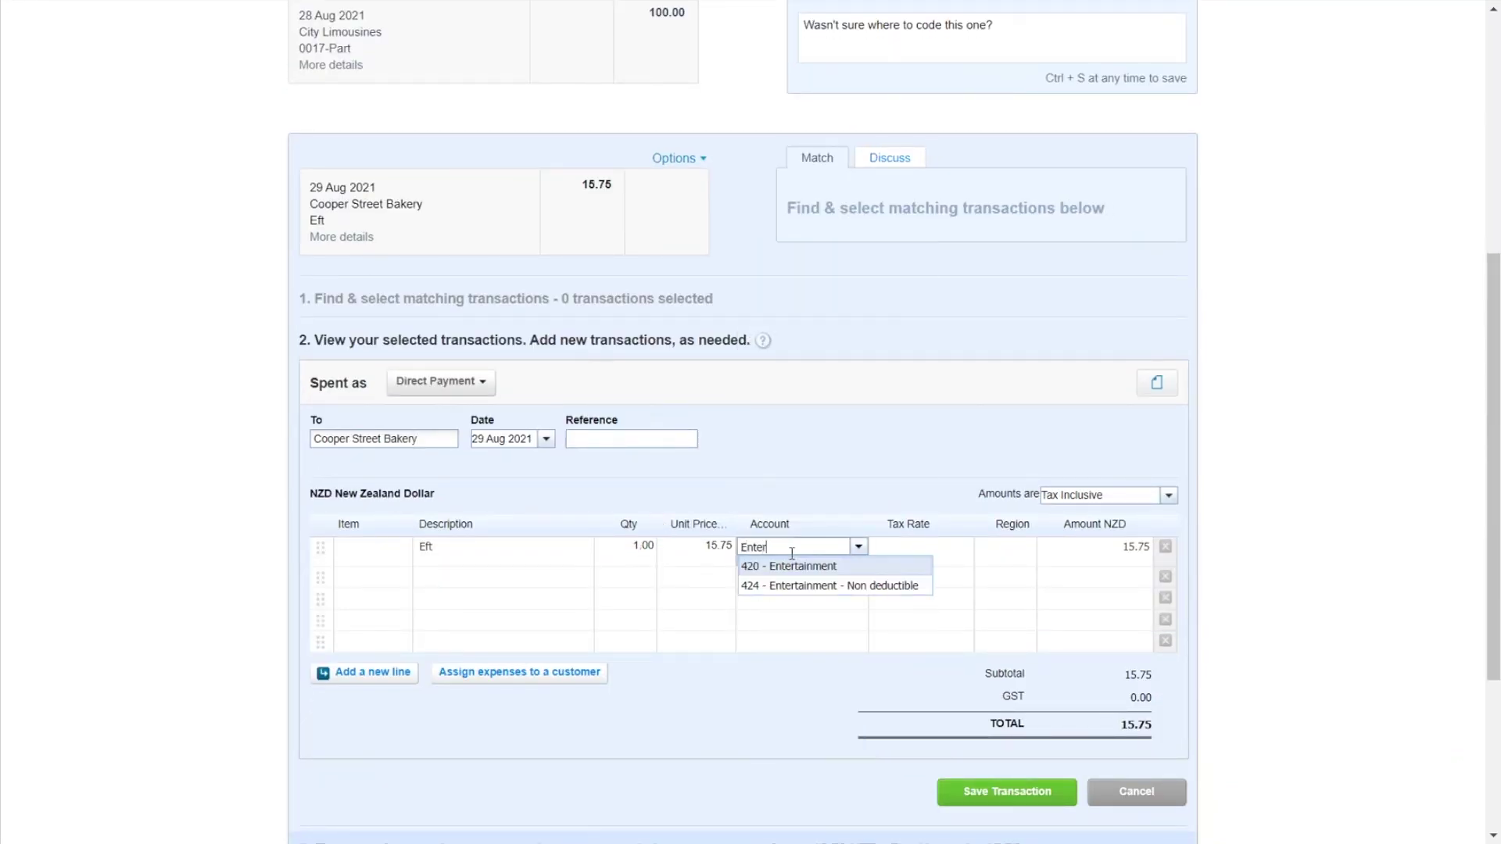
key("Tab")
left_click(641, 545)
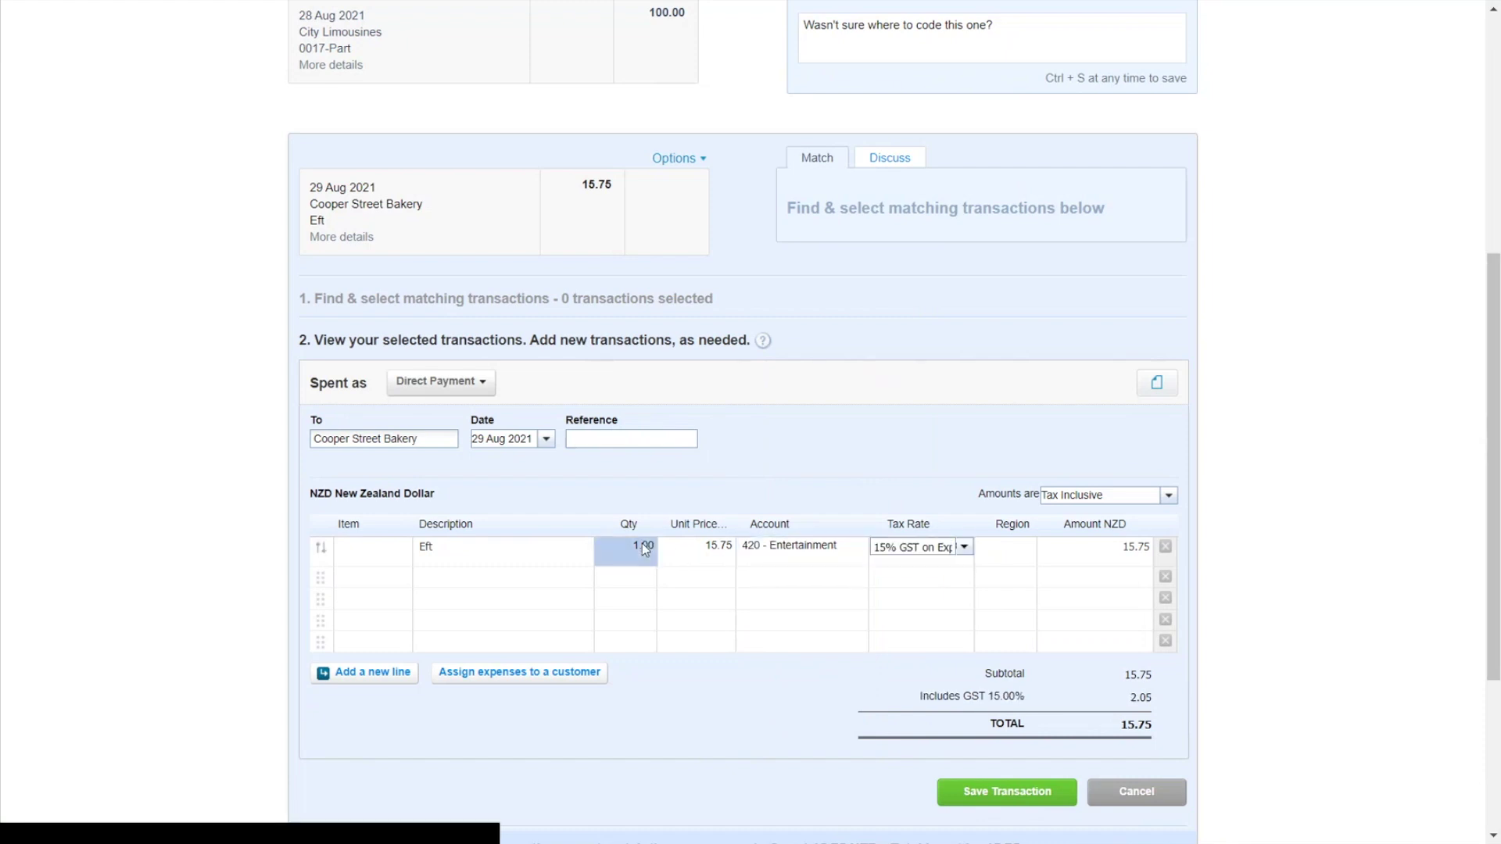
type("0.5")
key("Tab")
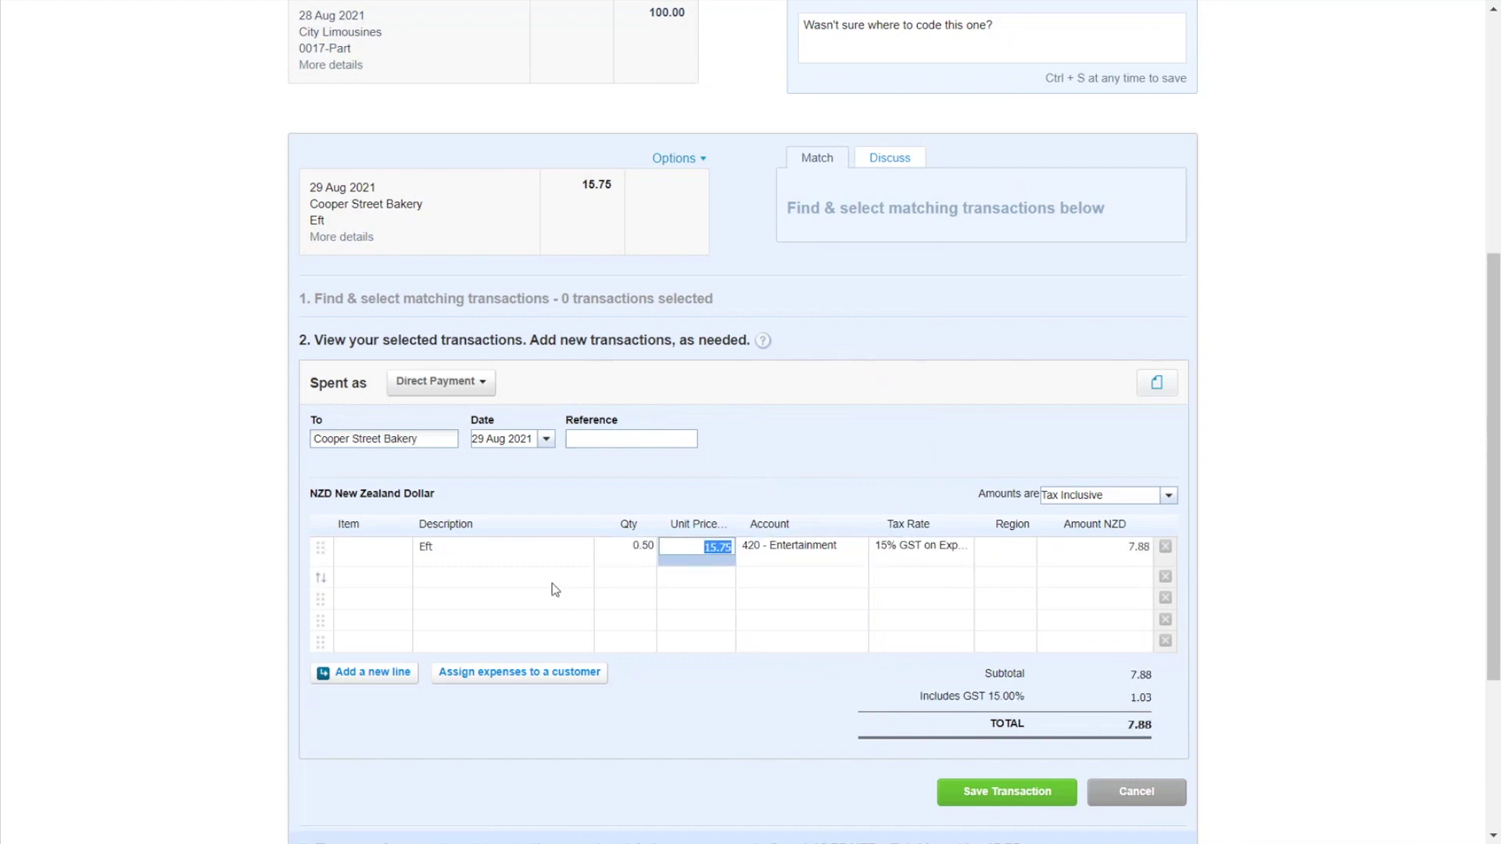
Add a second item with quantity 0.5 and unit price 15.75, coded to 424 - Entertainment - Non deductible
left_click(596, 570)
type("0.5")
key("Tab")
type("15.75")
key("Tab")
type("Enter")
key("Down")
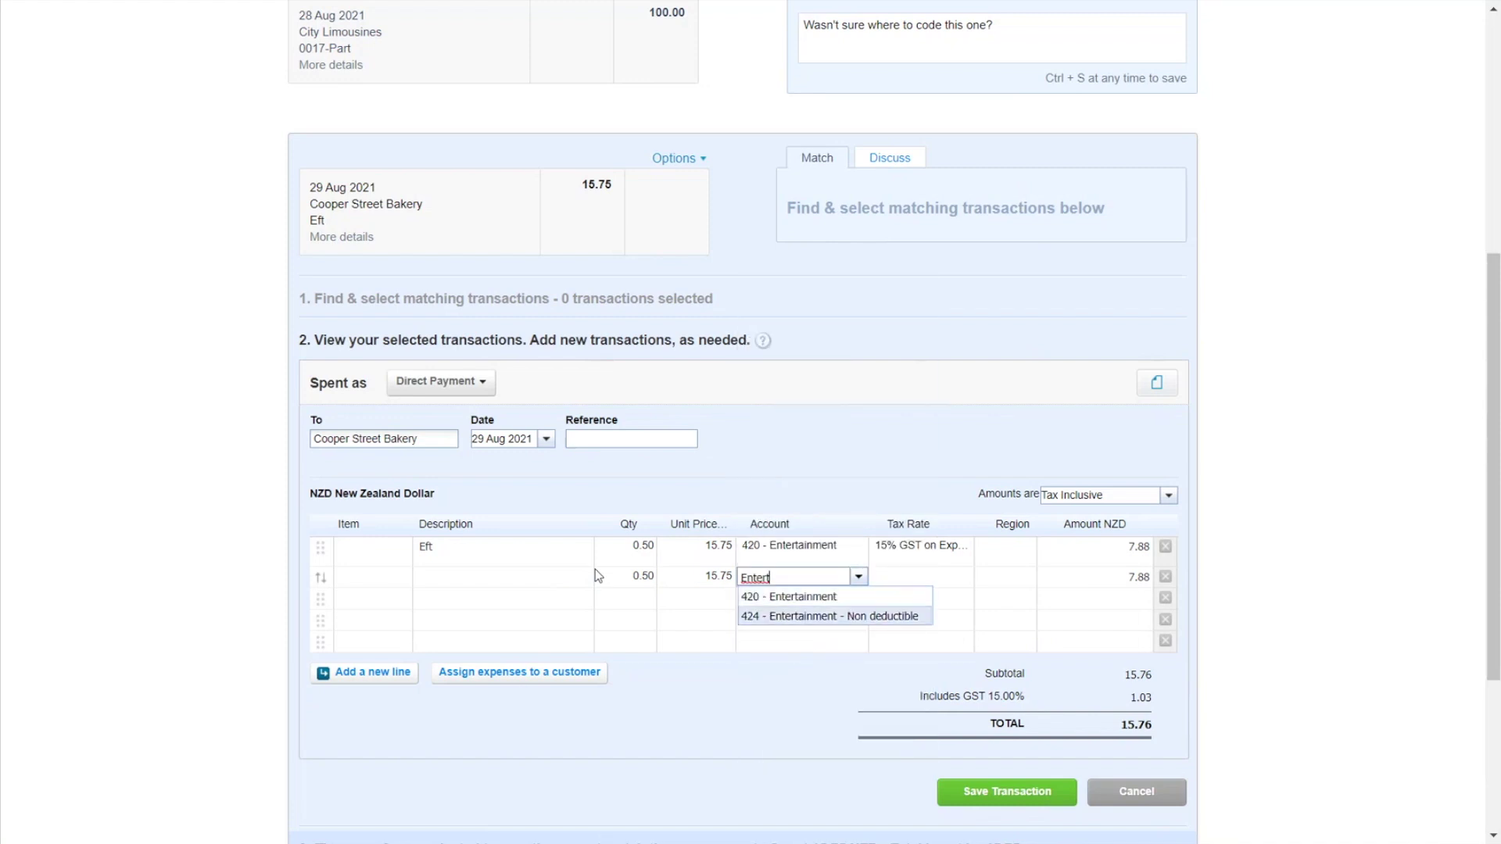
key("Tab")
left_click(851, 688)
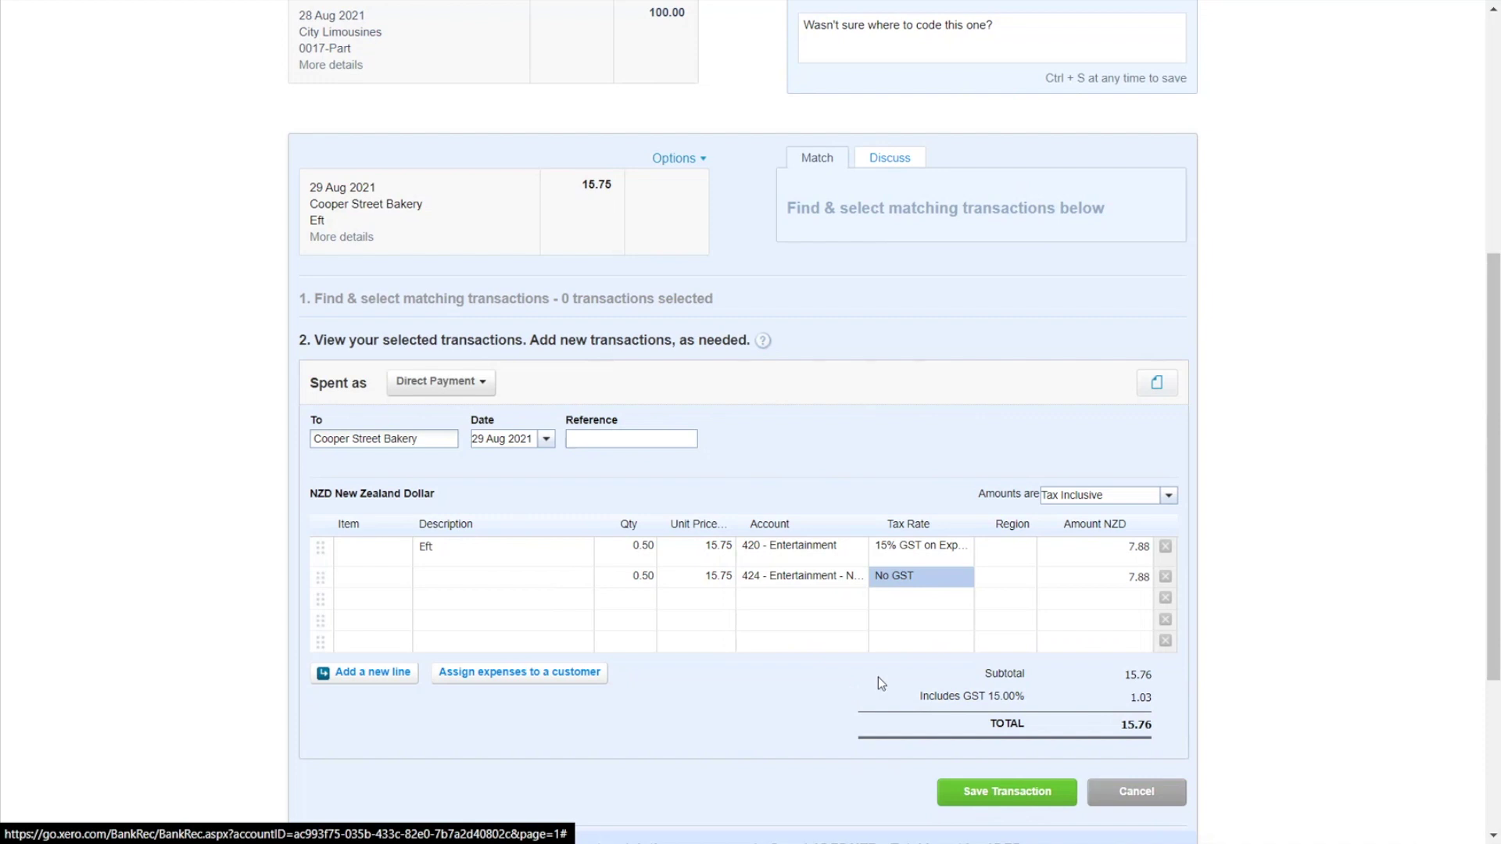
Try a quantity of 1 and a unit price of 15.76 on the non-deductible entertainment item
scroll(879, 677, "down", 2)
scroll(808, 541, "up", 1)
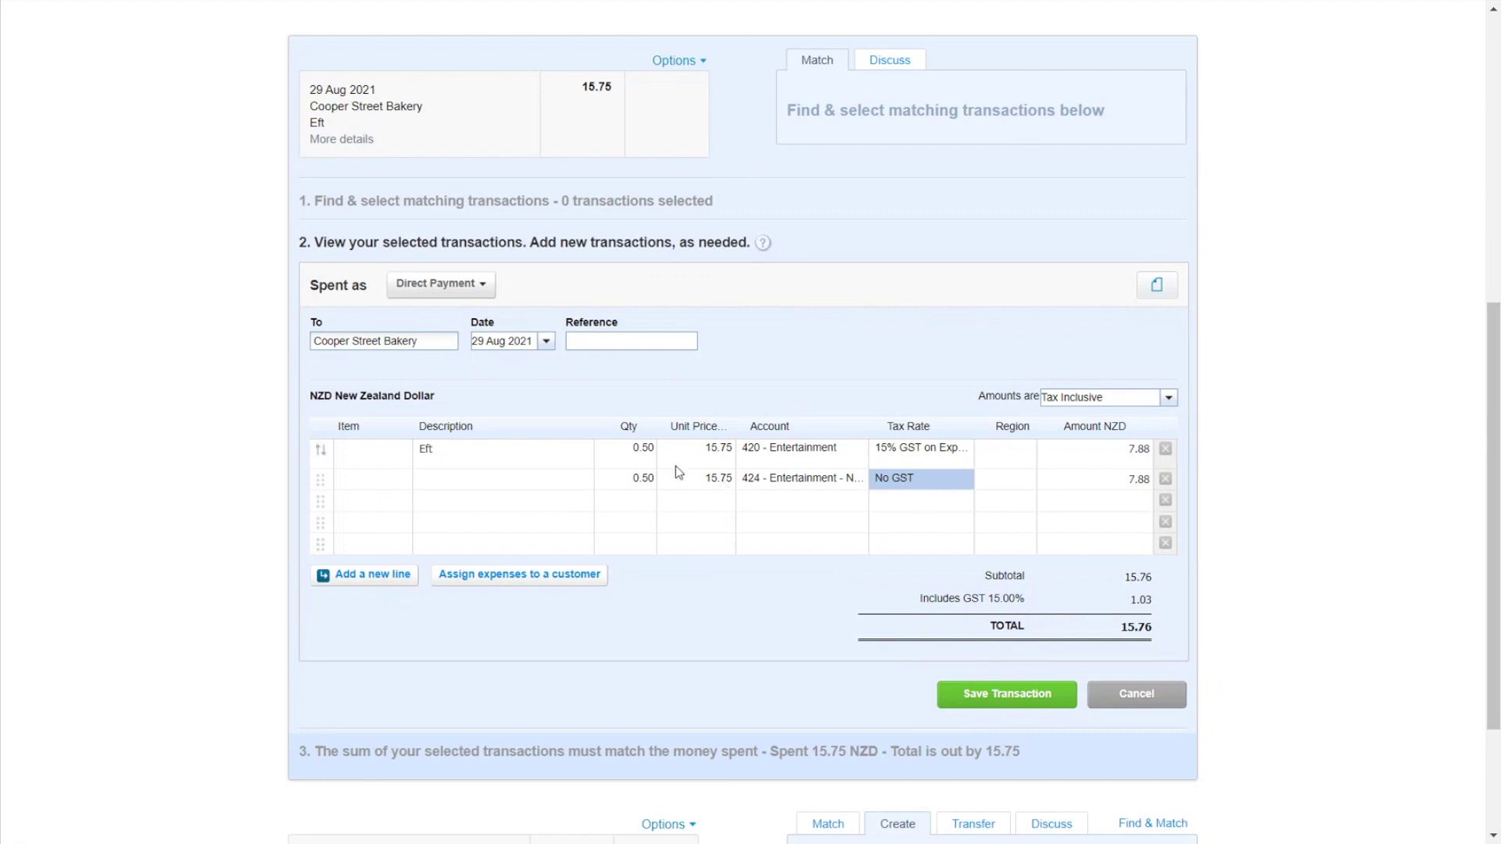
left_click(640, 478)
type("1")
left_click(720, 480)
type("15.76")
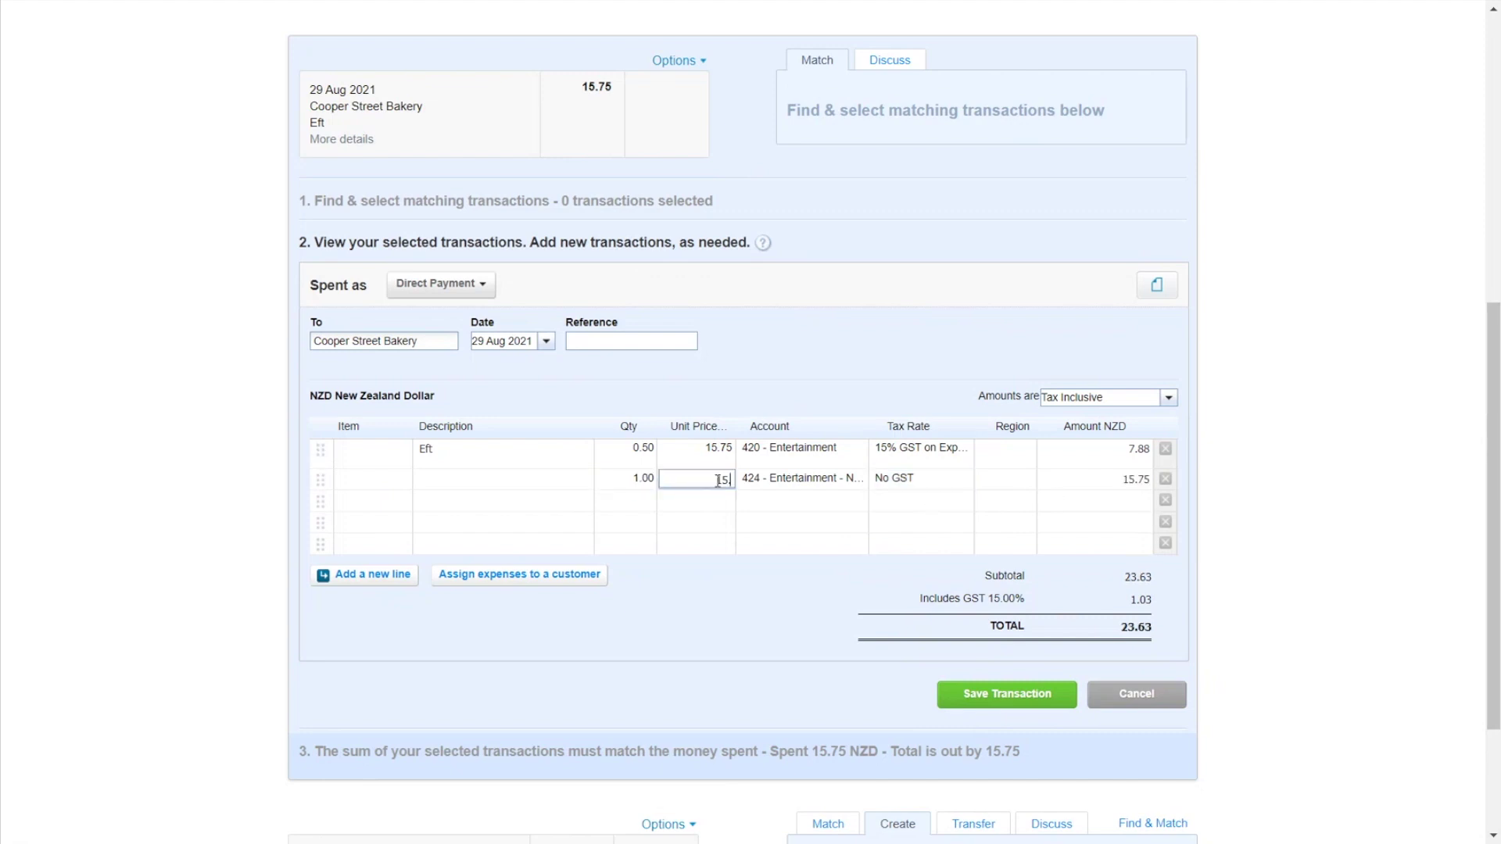
key("Tab")
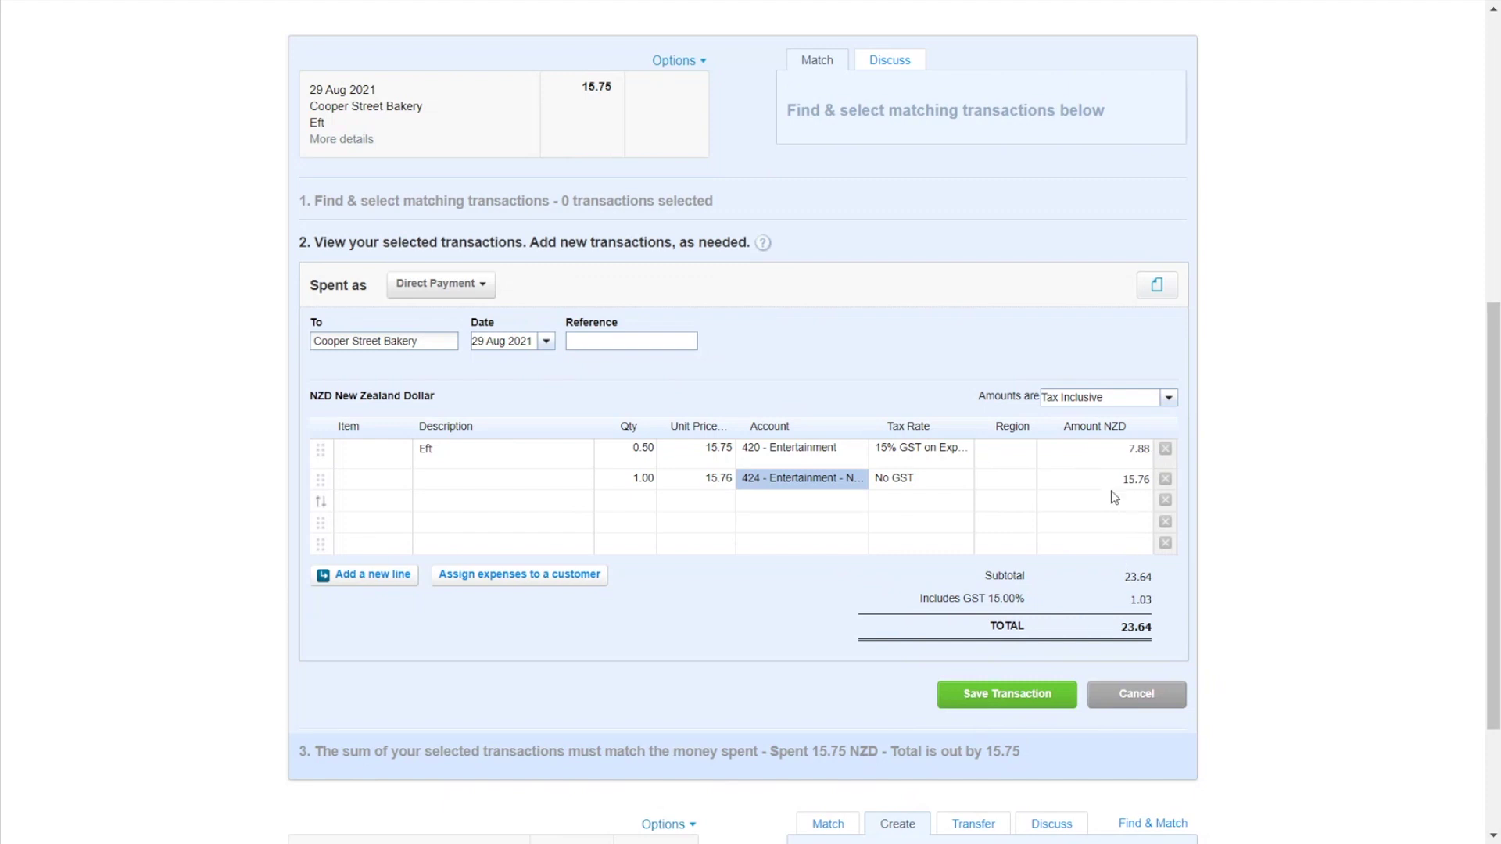
left_click(646, 478)
key("Tab")
Set the non-deductible item's quantity to 1 and calculate its unit price as 15.75-7.88
left_click(634, 481)
type("1")
key("Tab")
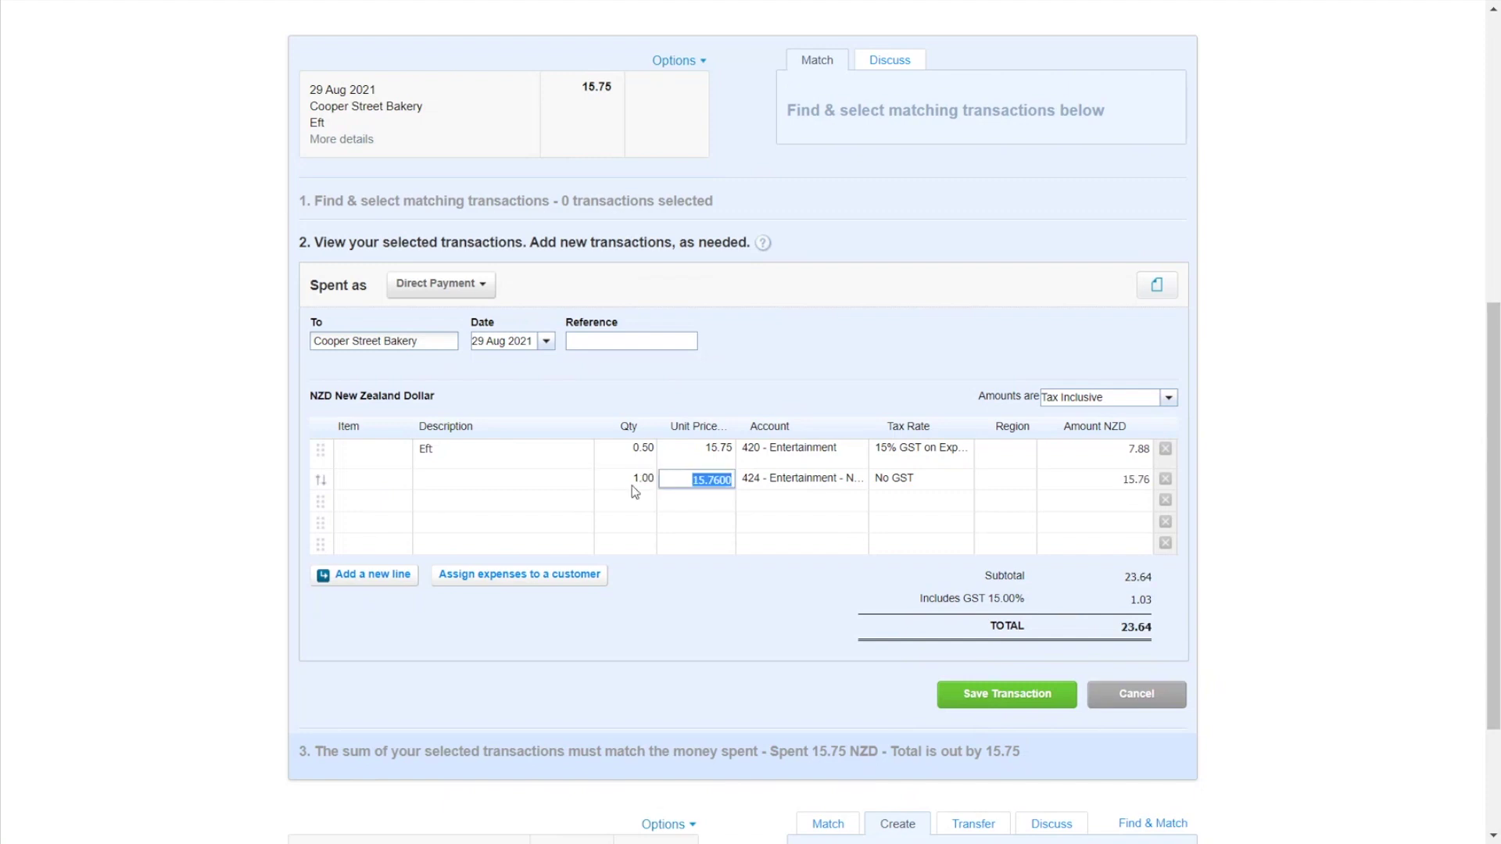
type("15.75-7.88")
key("Tab")
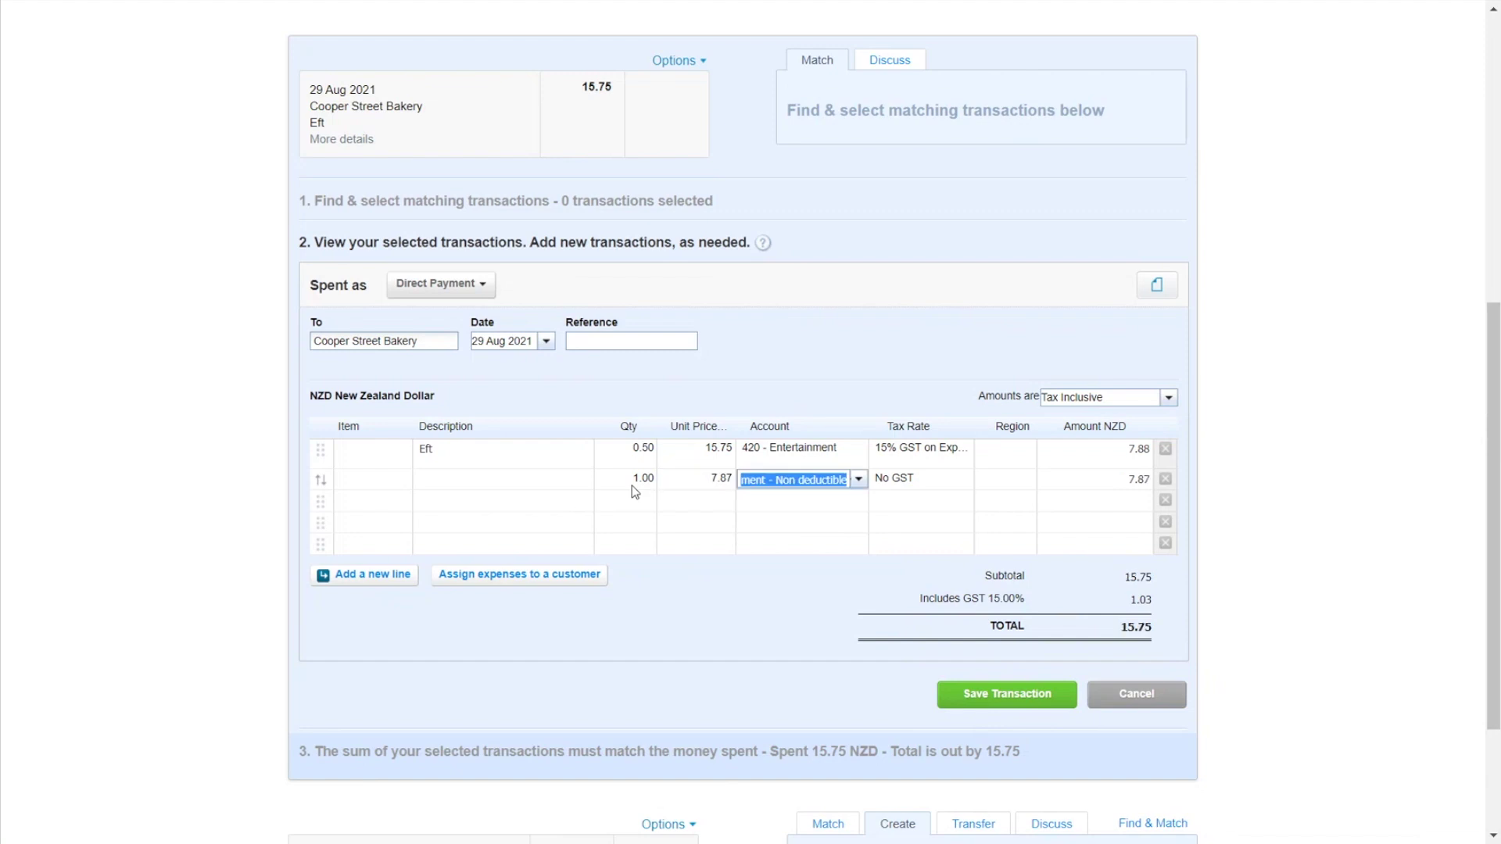
left_click(782, 585)
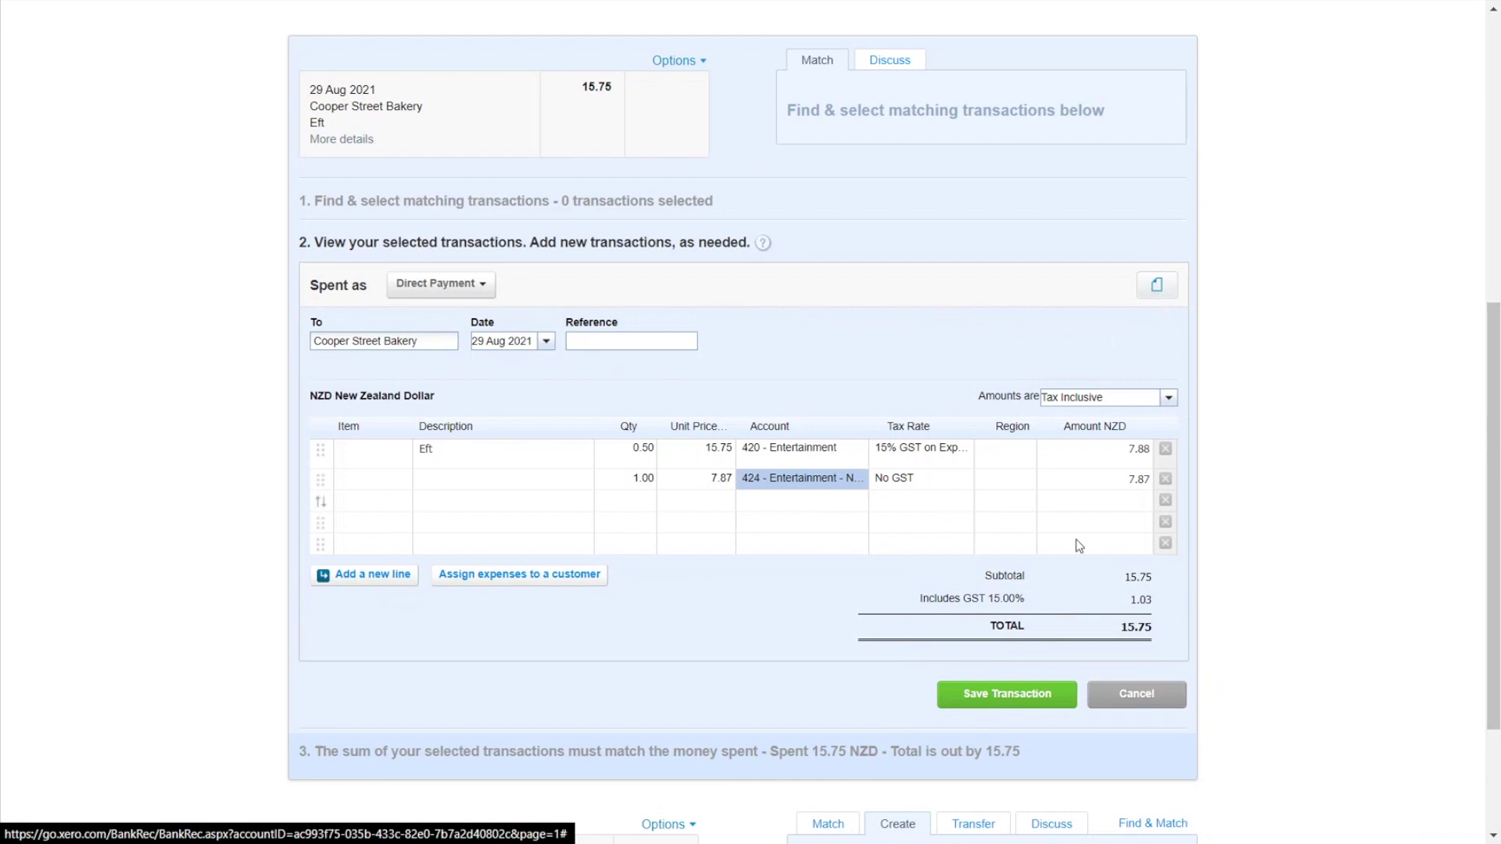
Save the split Cooper Street Bakery payment and reconcile it with the 29 Aug statement line
left_click(1037, 694)
scroll(985, 485, "down", 4)
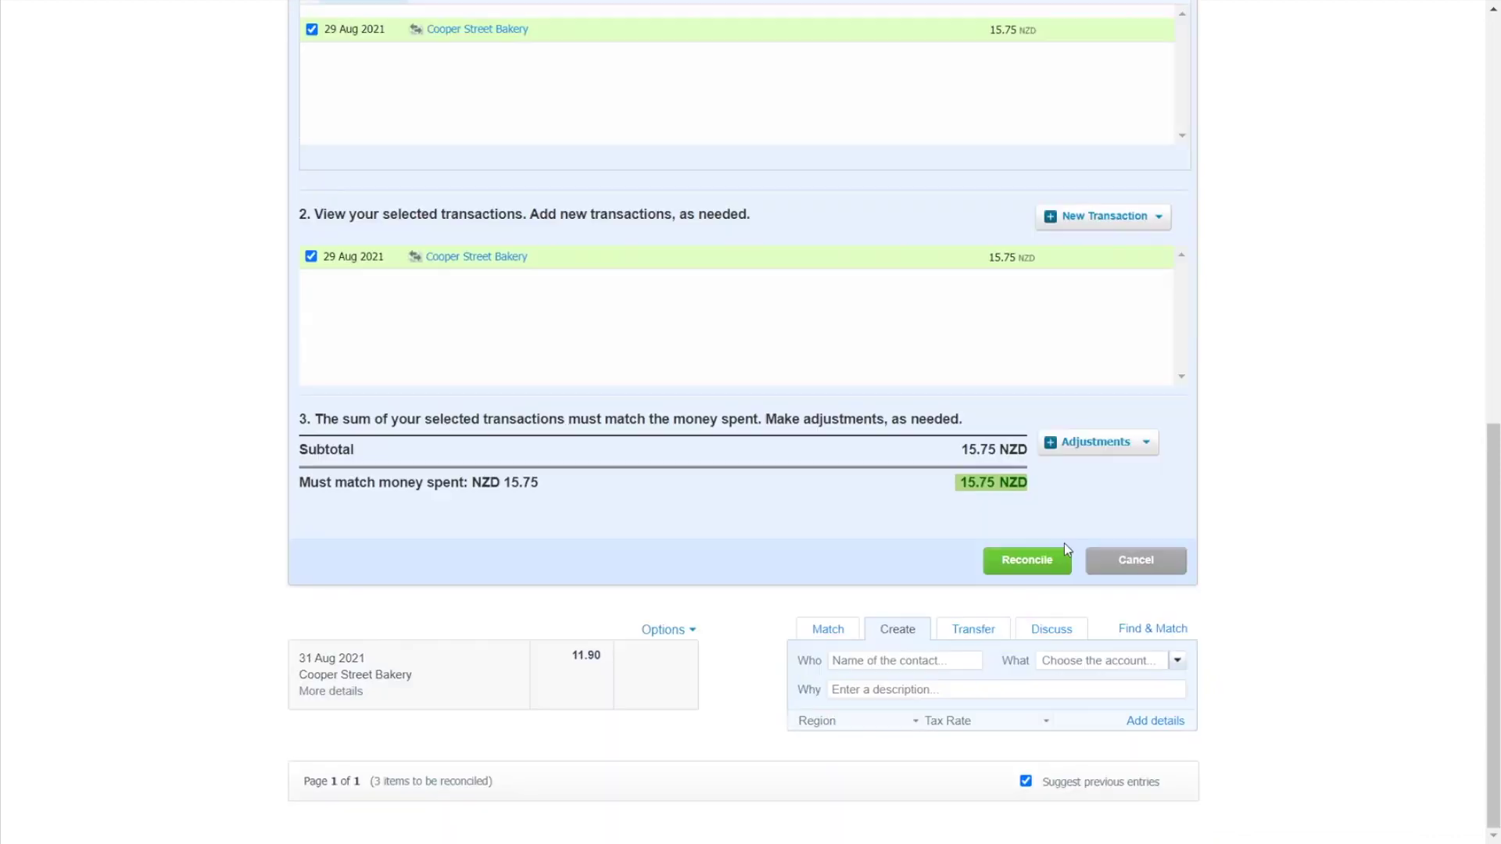
left_click(1031, 559)
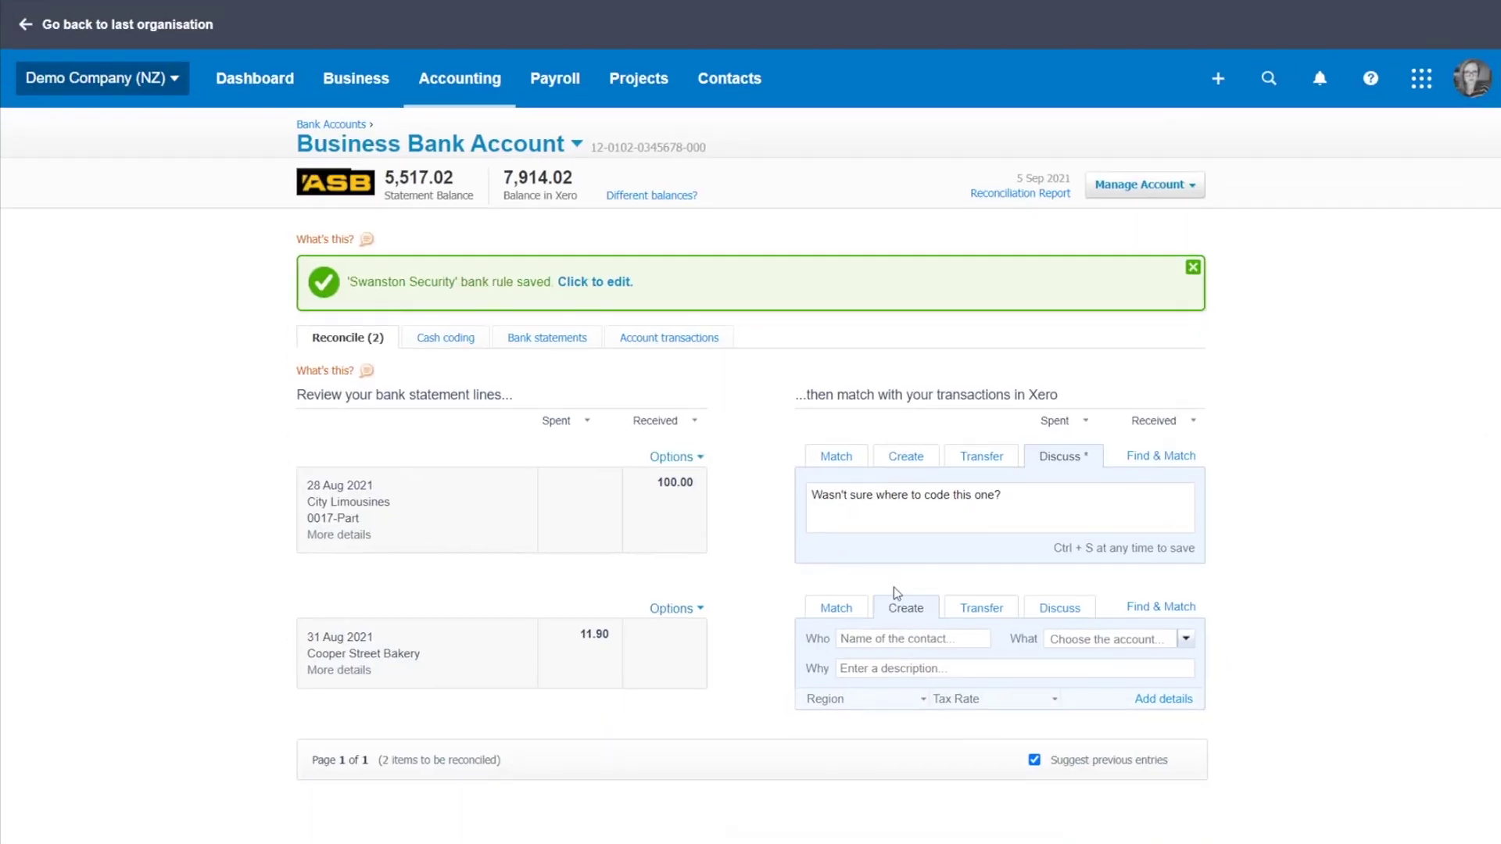
Open the detailed entry for the 31 Aug Cooper Street Bakery line, examine its related-files upload options, and cancel the entry
left_click(924, 610)
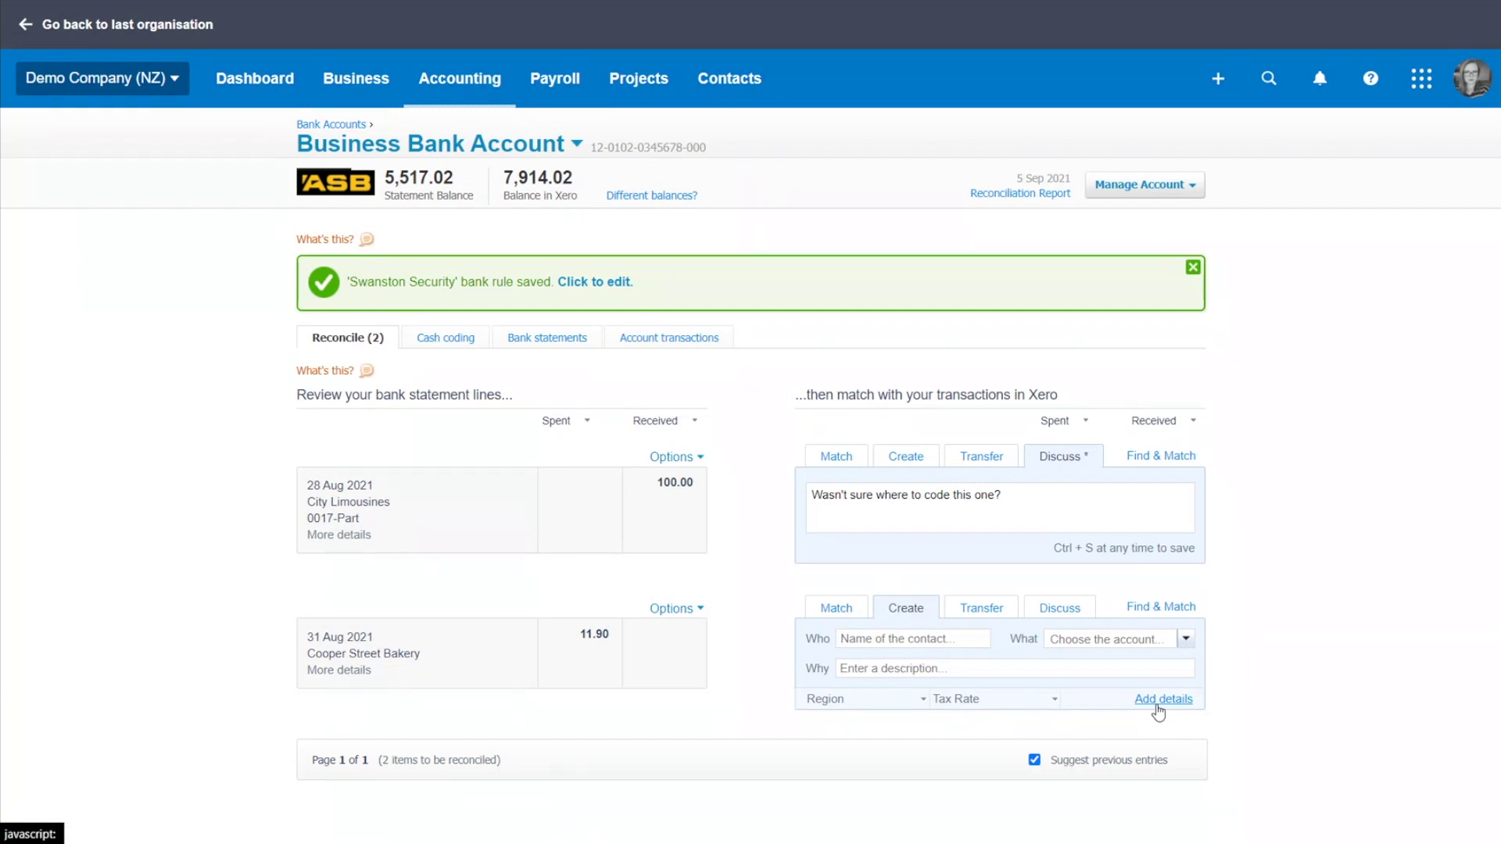
left_click(1164, 699)
scroll(1200, 469, "down", 5)
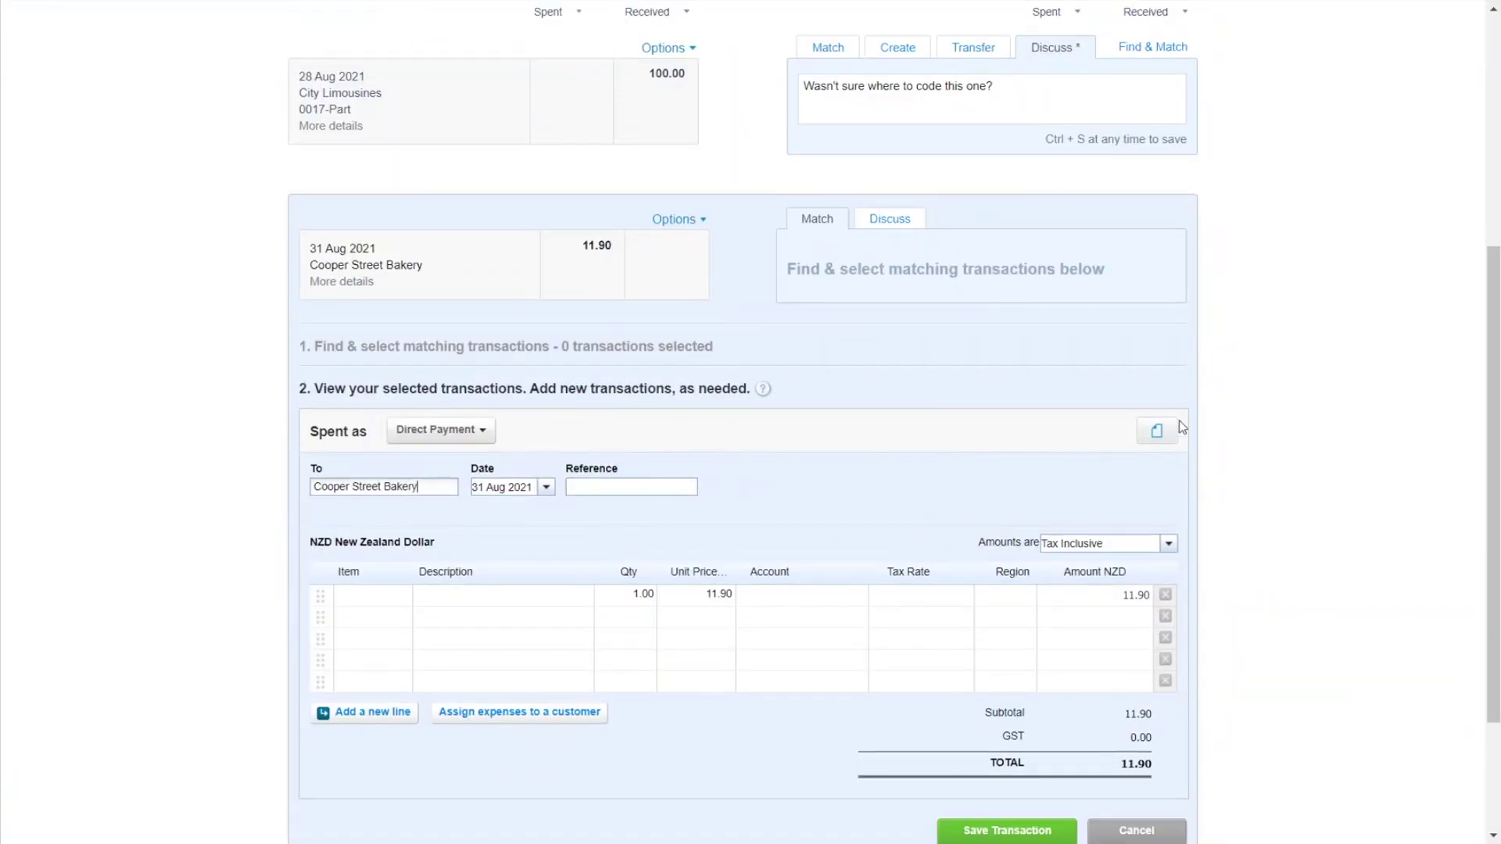
left_click(1163, 433)
left_click(1156, 435)
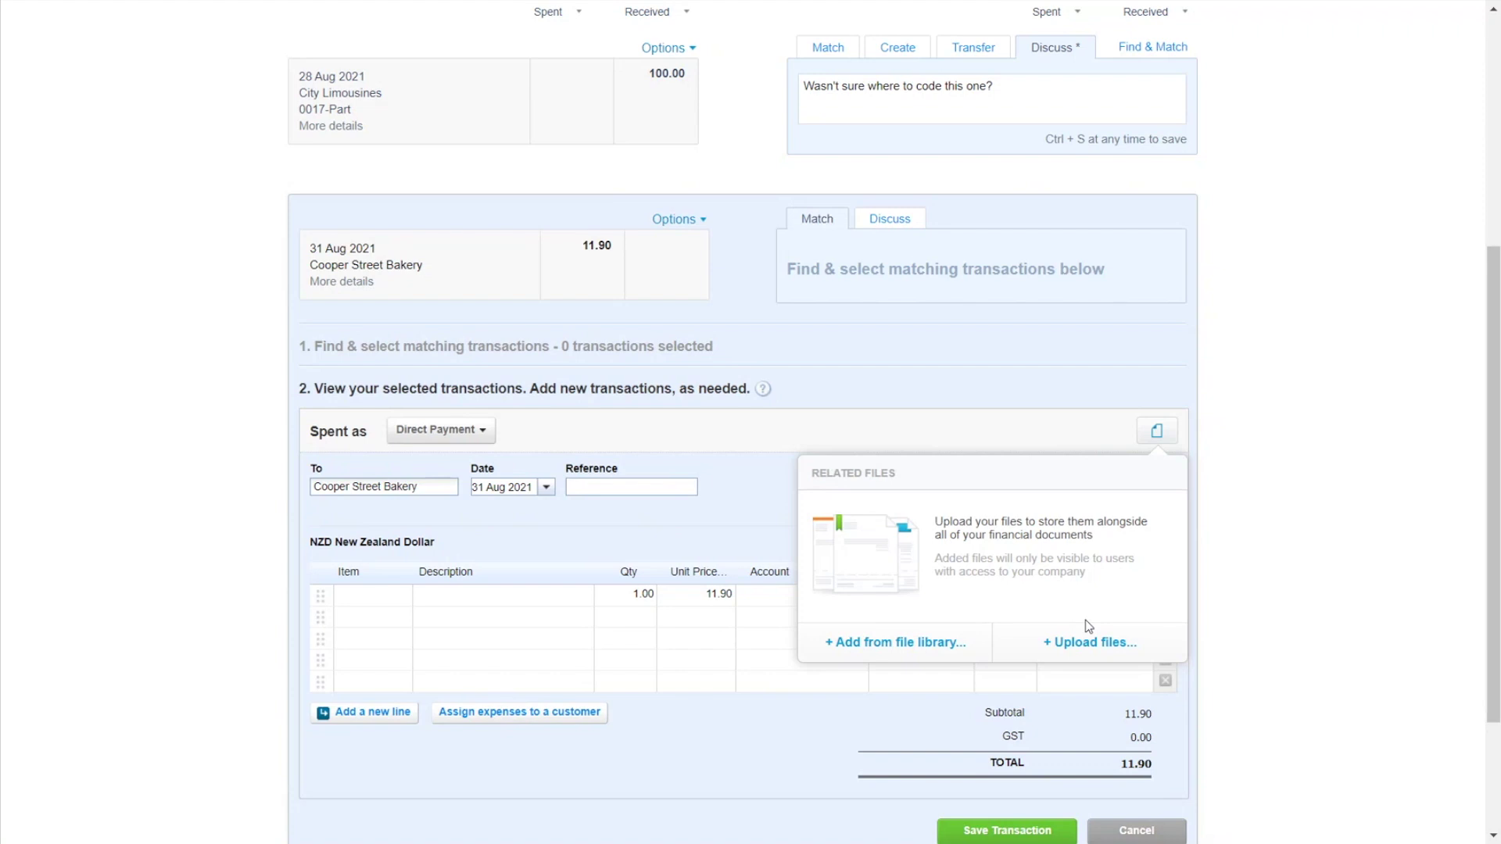
left_click(1305, 488)
left_click(1156, 432)
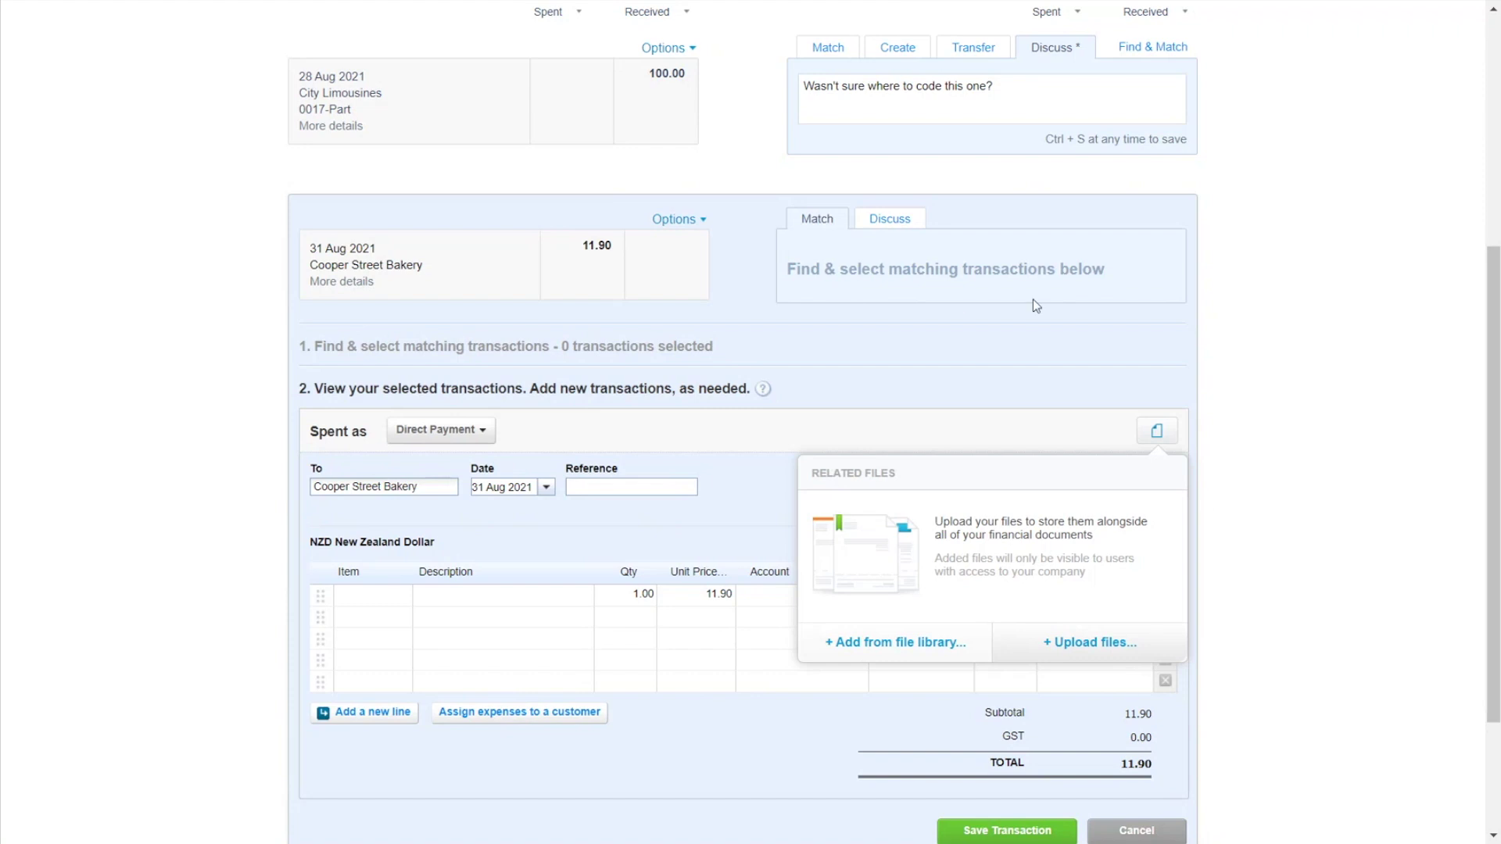
left_click(886, 554)
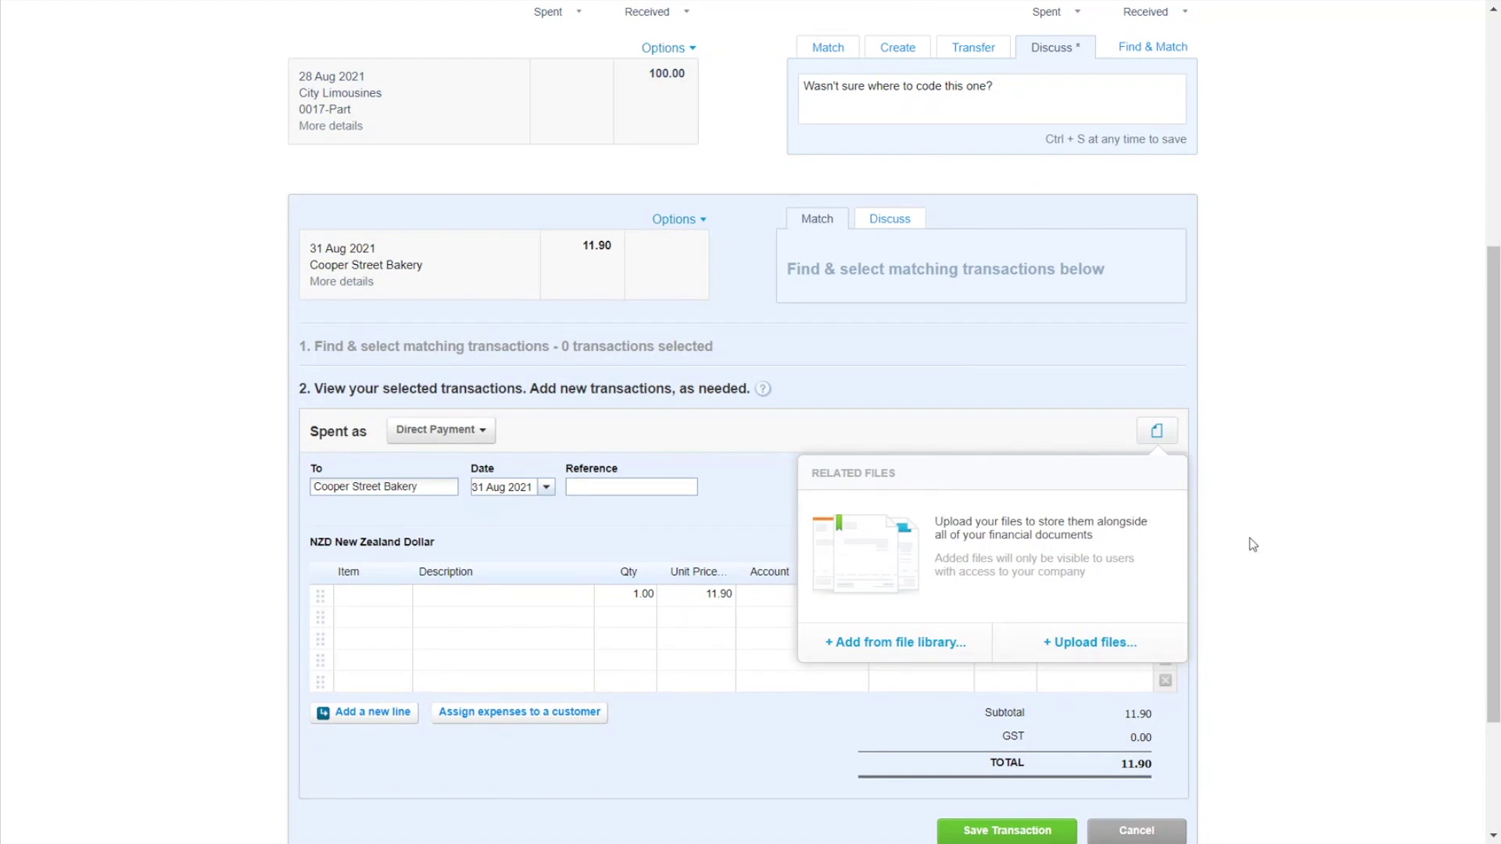
left_click(1275, 478)
scroll(1183, 463, "down", 3)
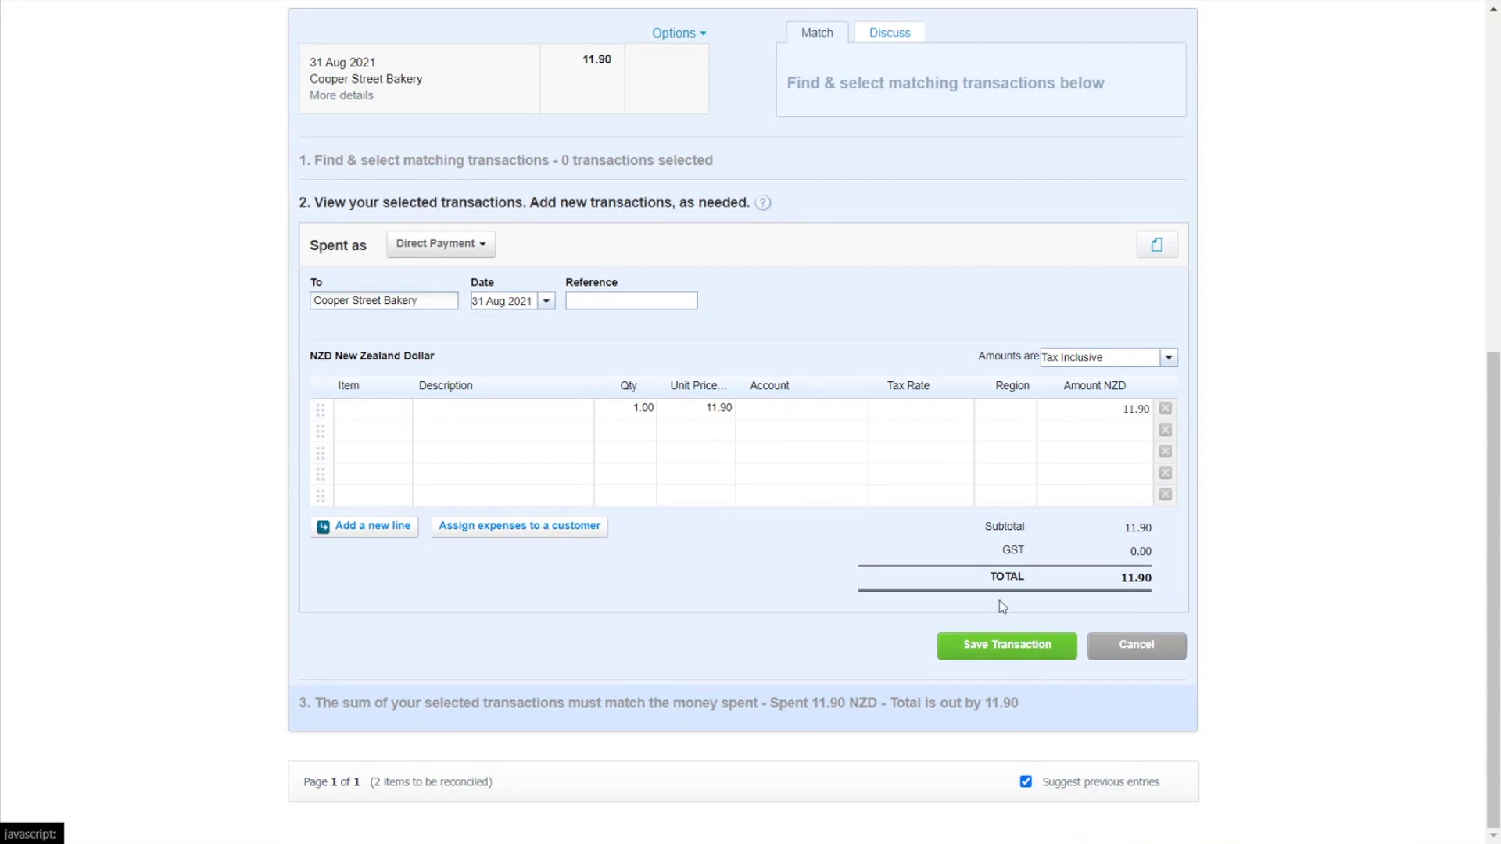
left_click(1137, 646)
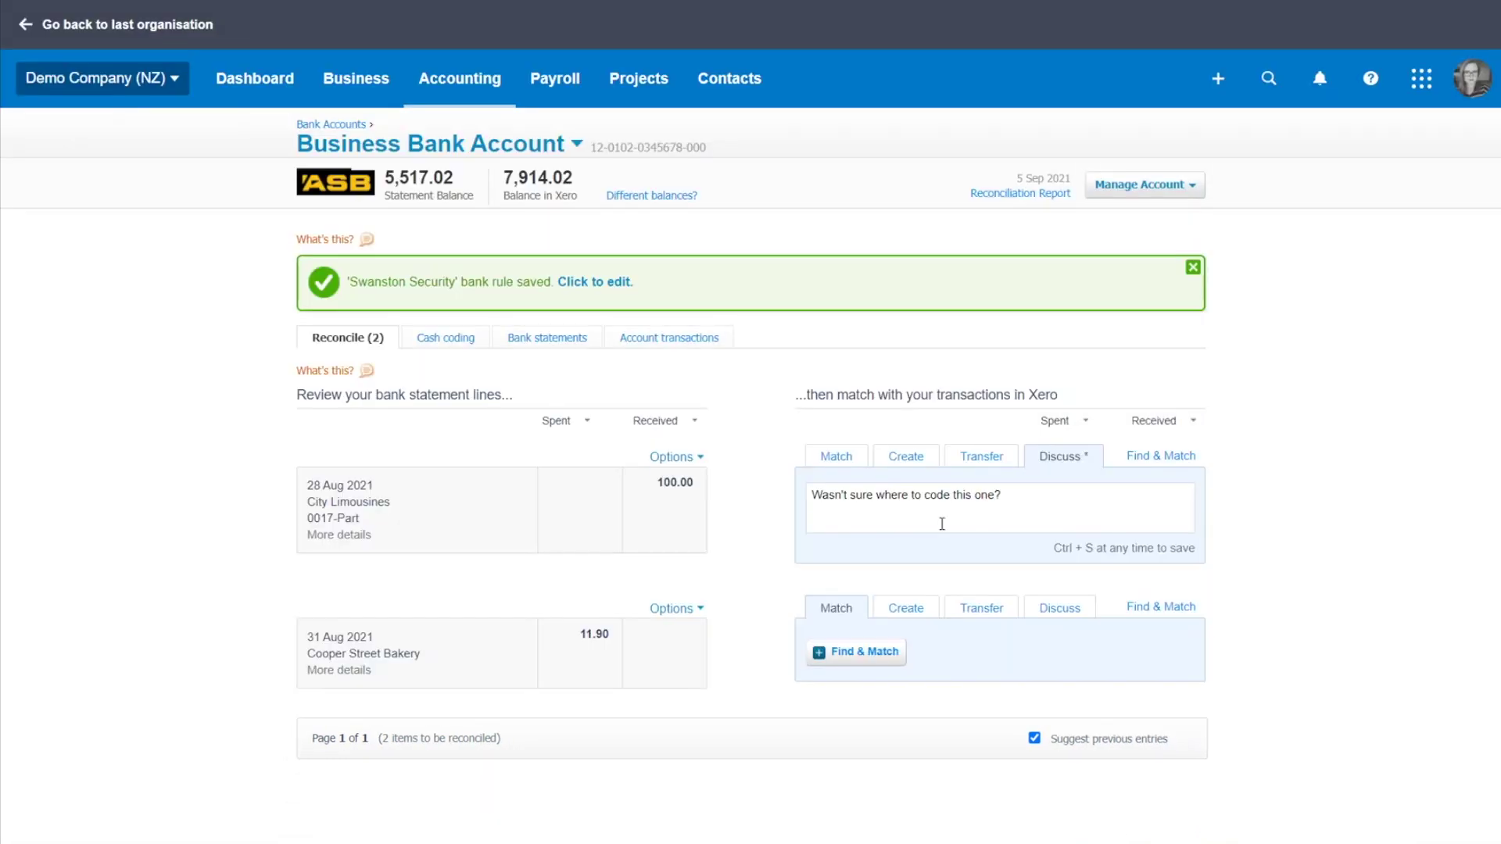
Code the 31 Aug Cooper Street Bakery payment to contact Cooper Street Bakery and account 420 - Entertainment, and reconcile it
left_click(904, 609)
type("Co")
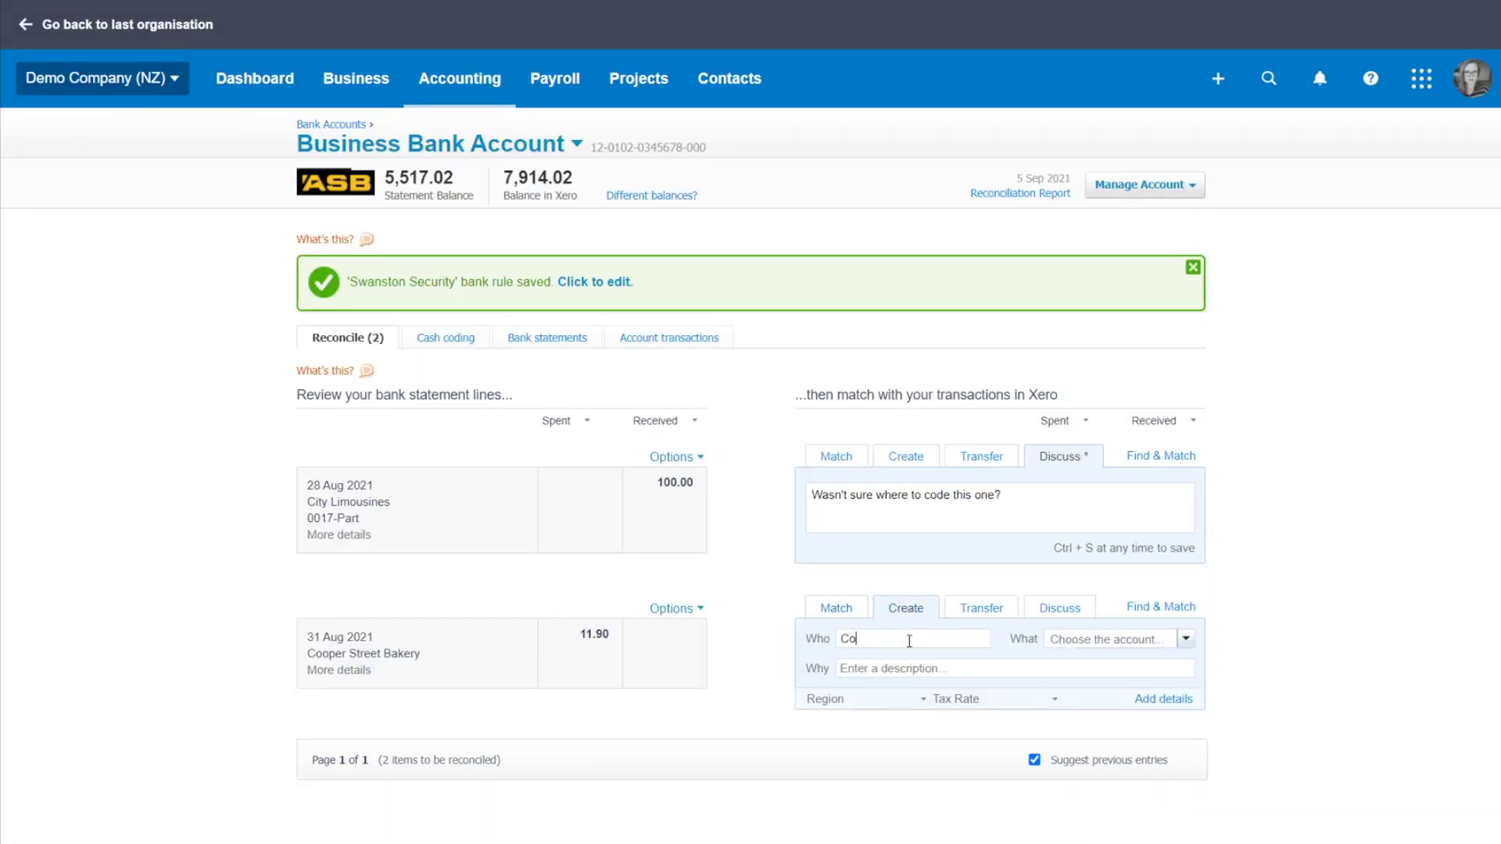
type("oper Street Bakery")
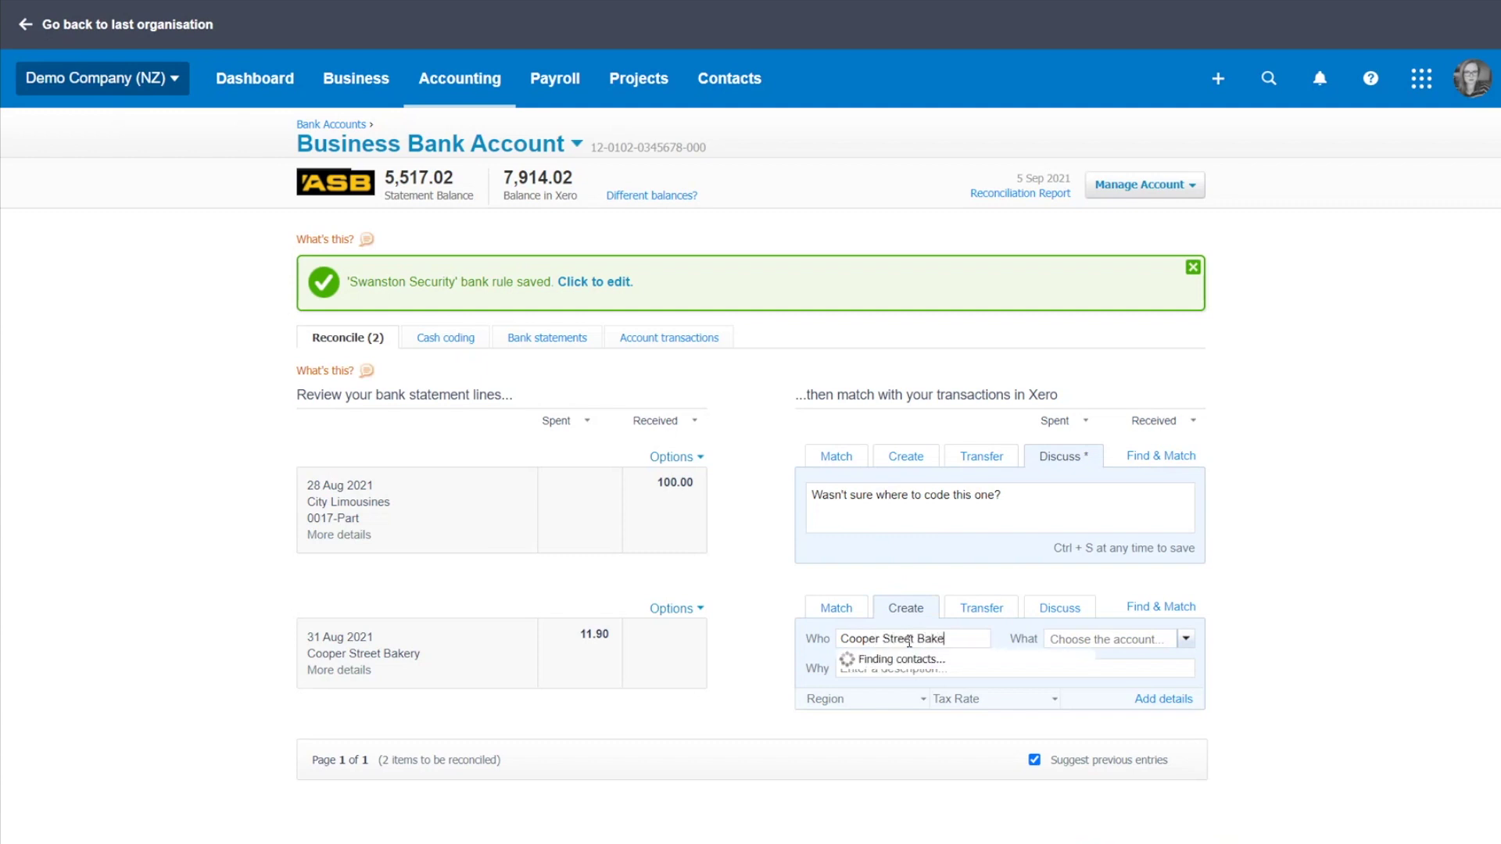
key("Tab")
type("42")
key("Return")
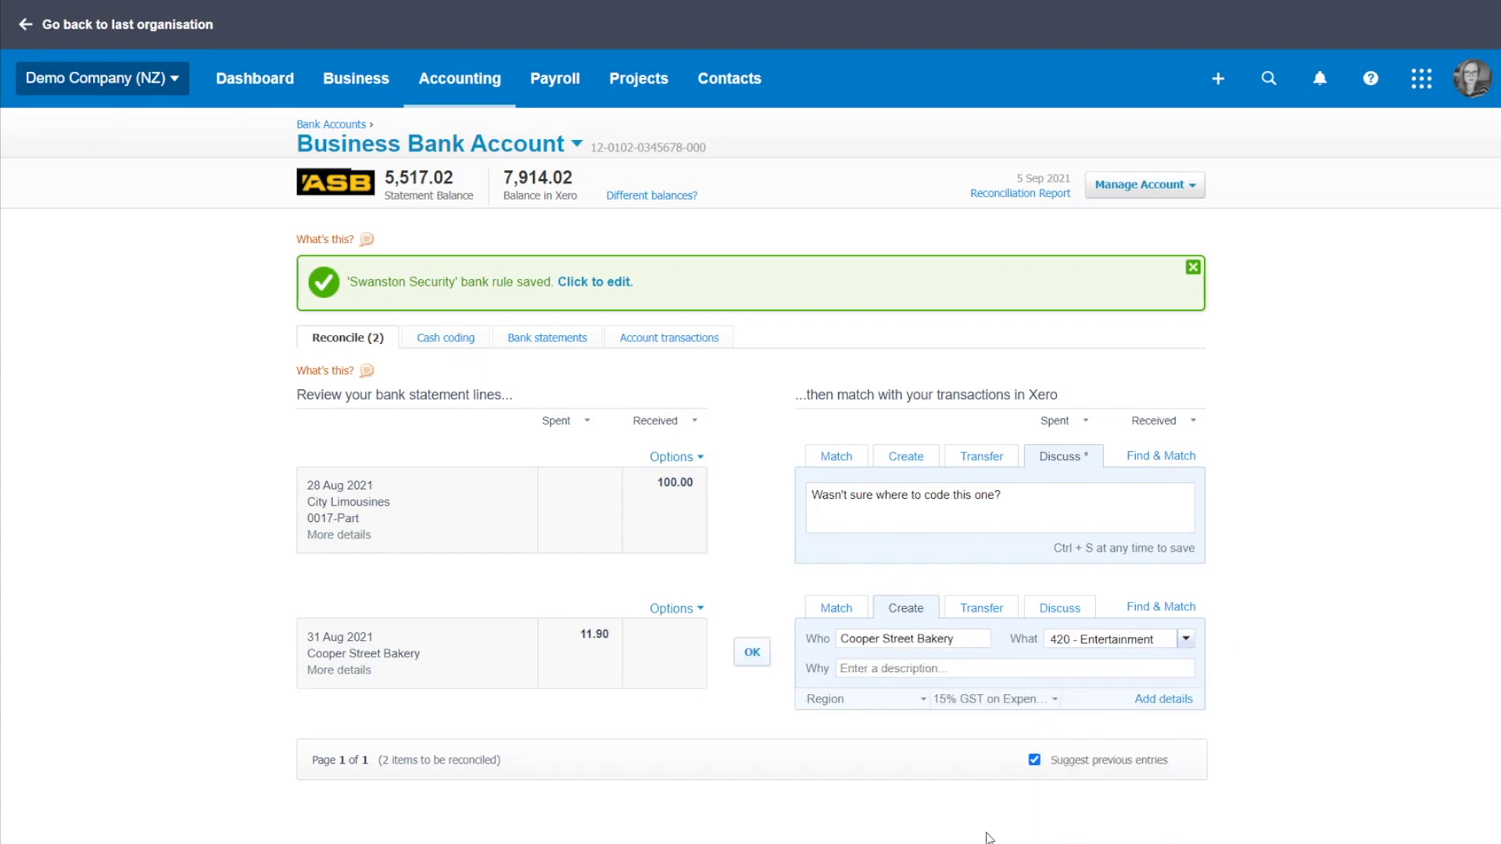
left_click(898, 670)
left_click(752, 652)
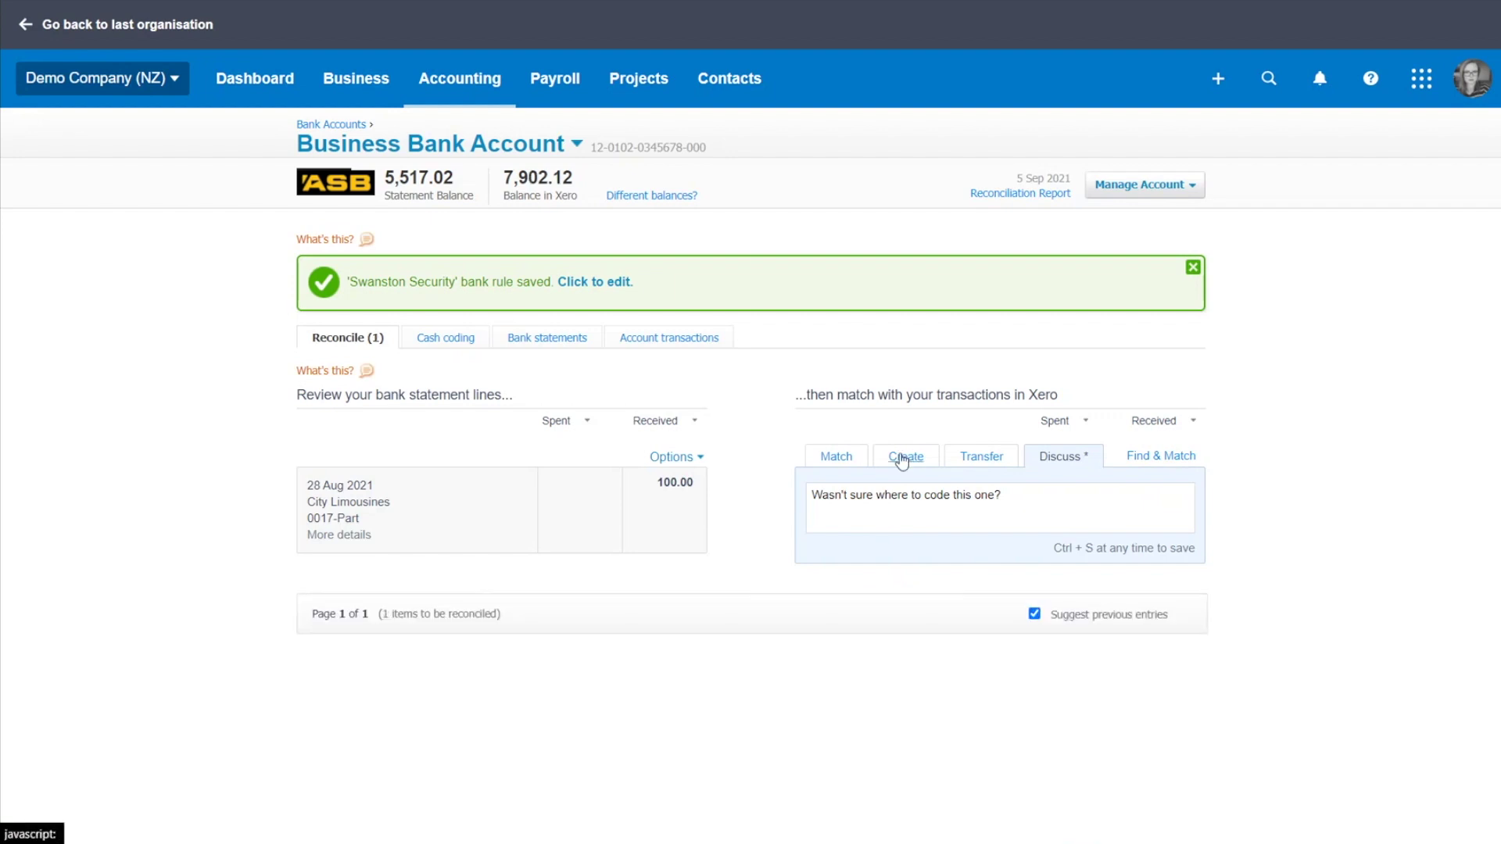
Select City Limousines invoice INV-0017 as the match for the 28 Aug receipt and split it into a 100.00 part payment
left_click(836, 458)
scroll(832, 562, "down", 3)
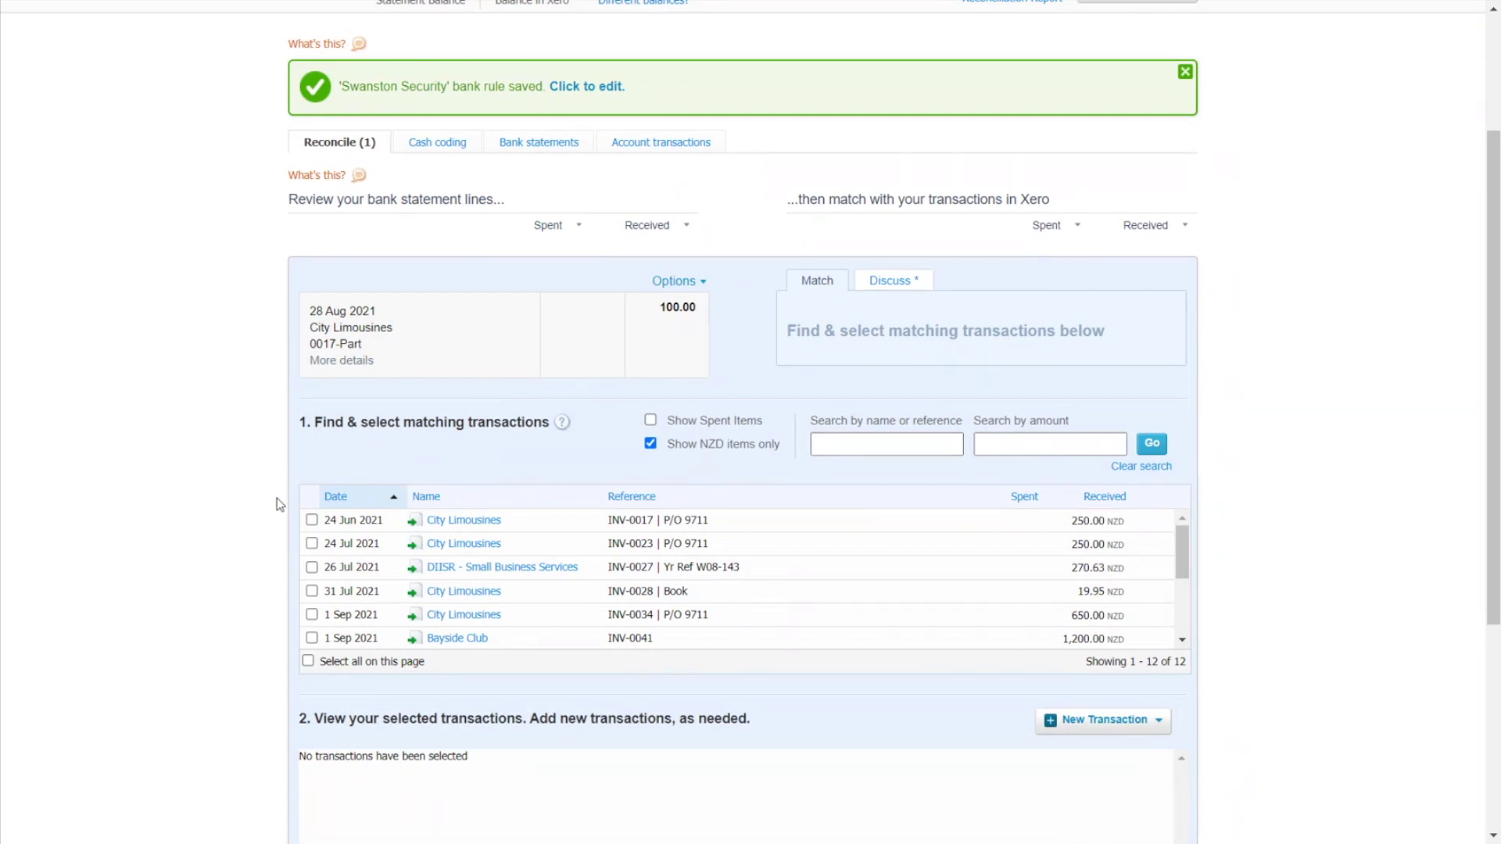
left_click(312, 521)
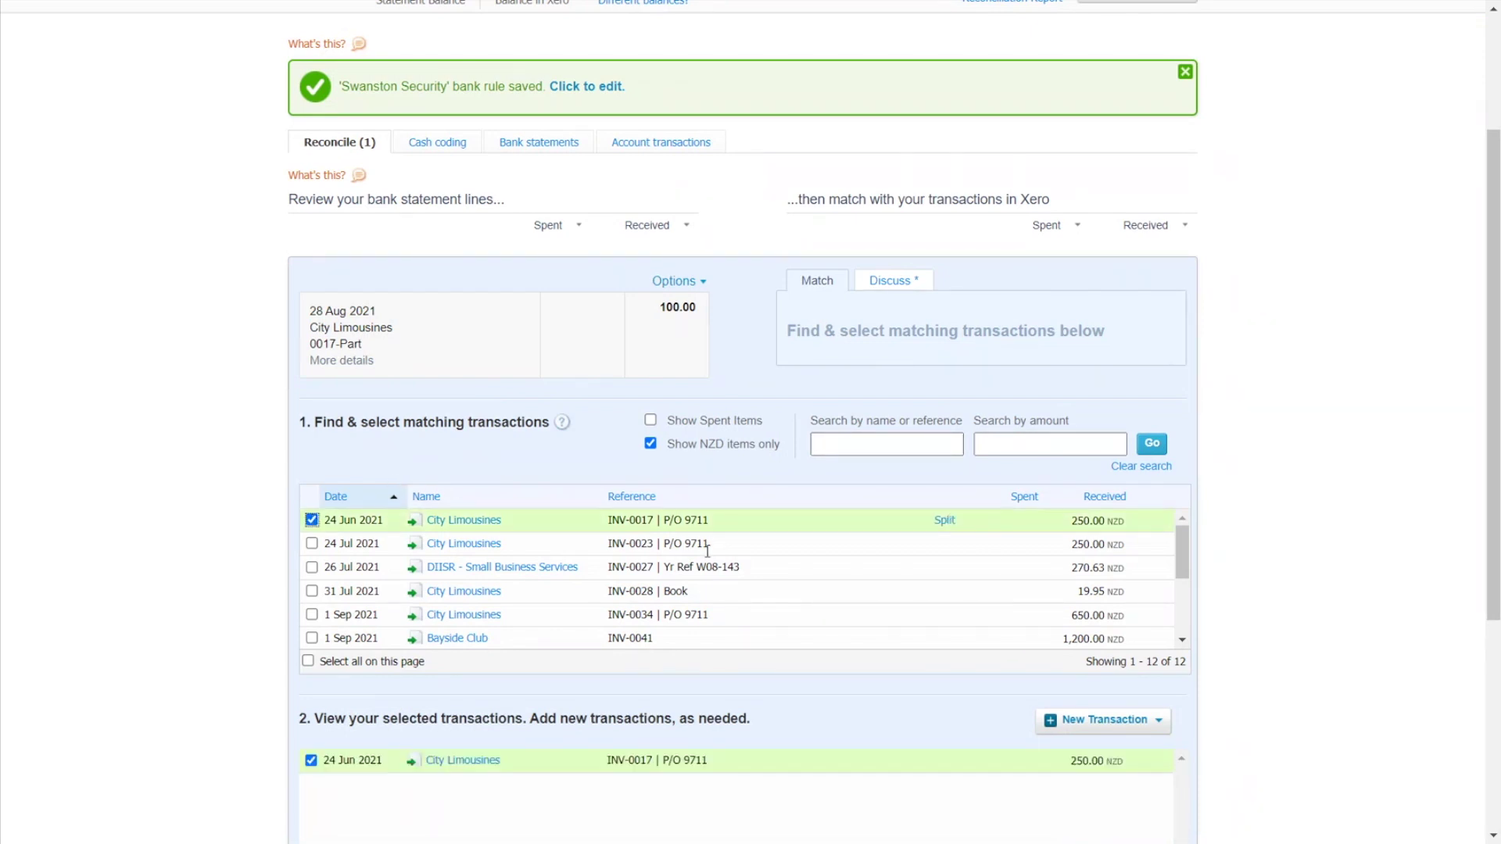
left_click(946, 521)
left_click(773, 523)
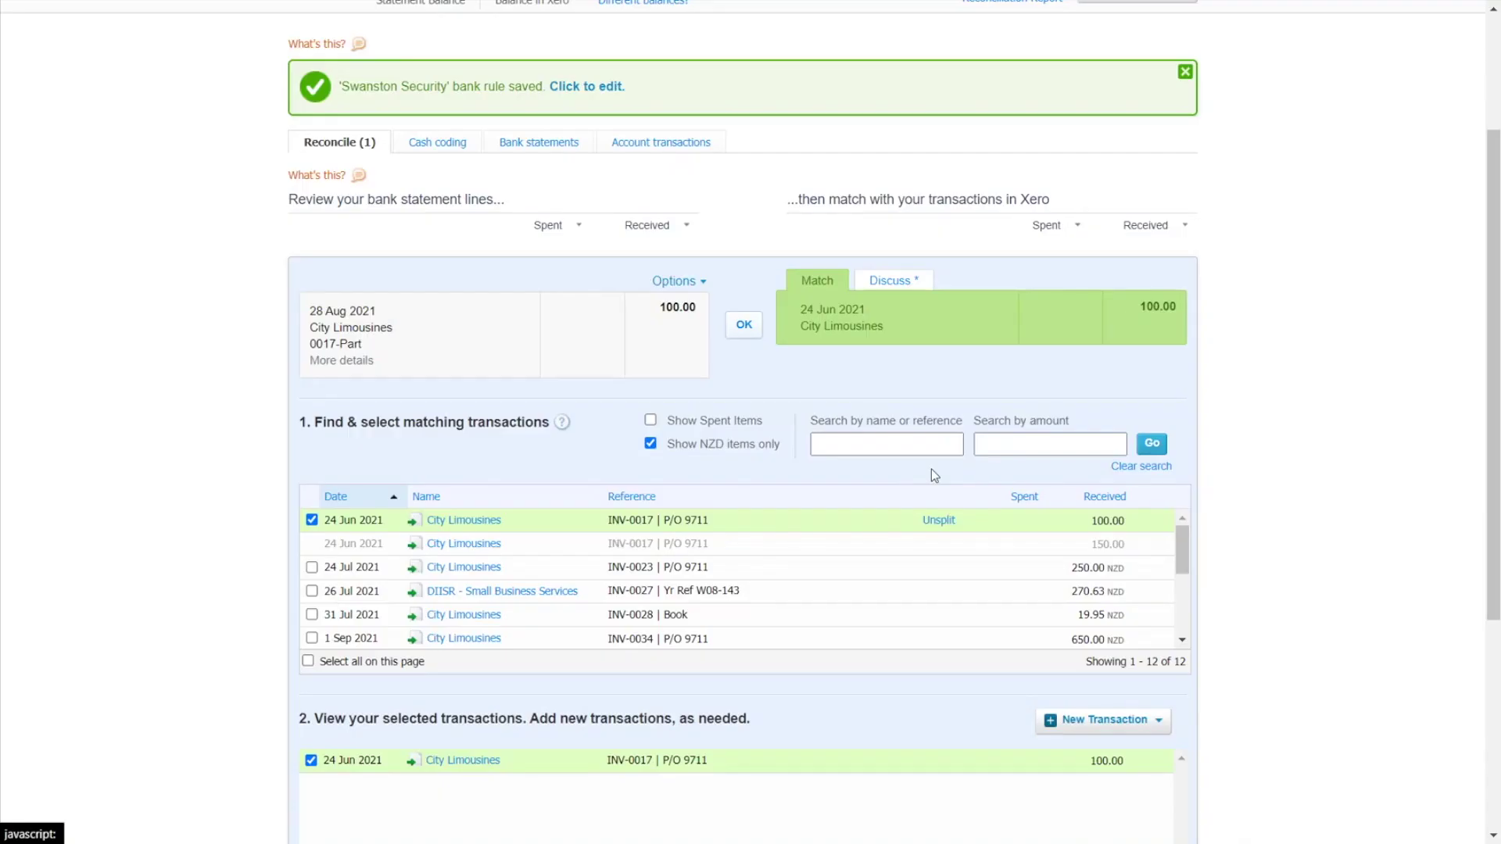
Check the adjustment options and reconcile the 28 Aug City Limousines receipt with the part payment
scroll(938, 501, "down", 4)
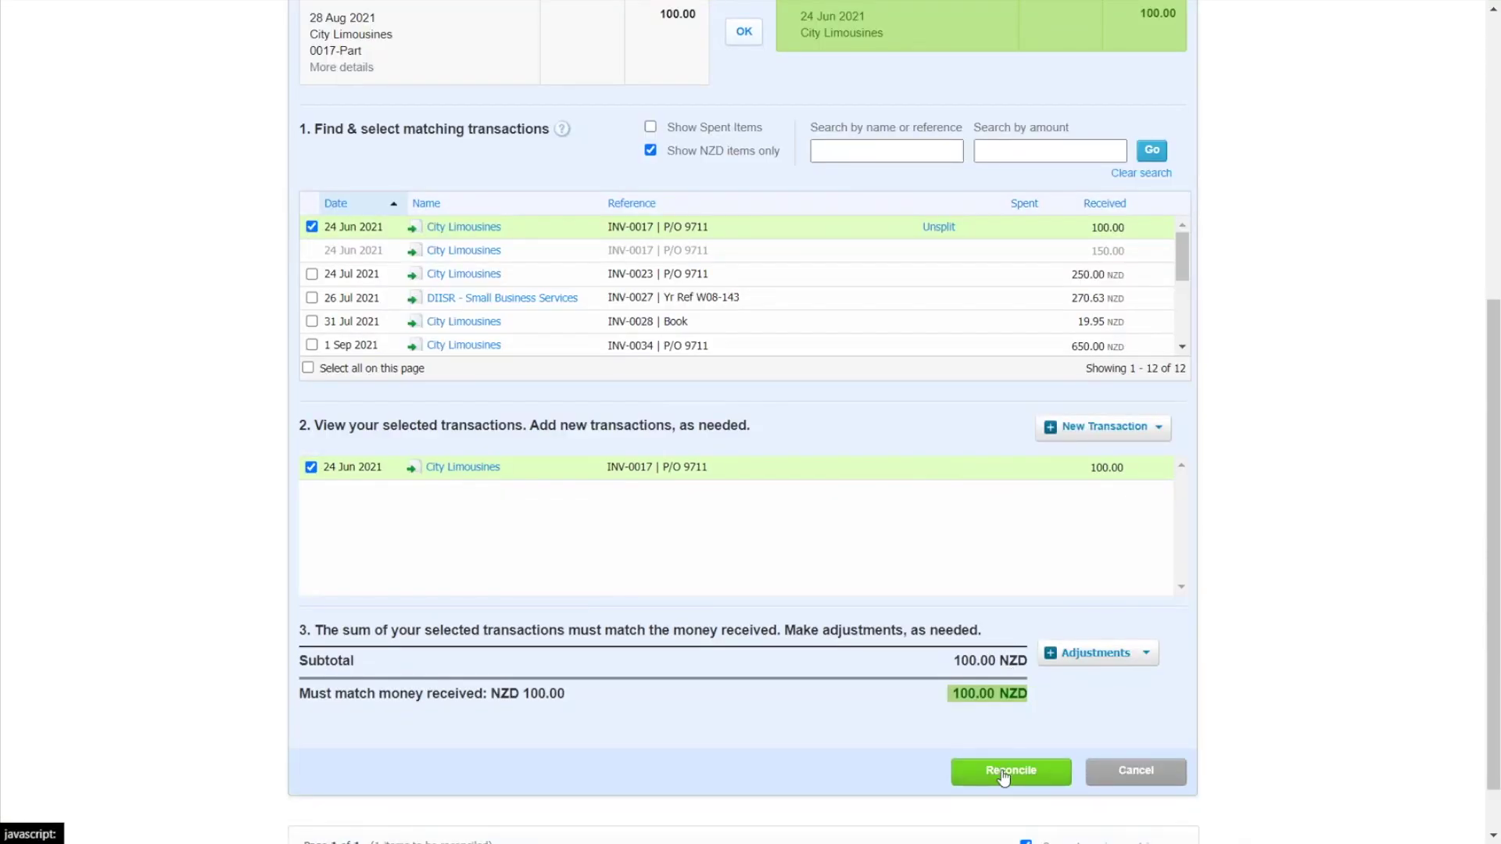
left_click(1086, 655)
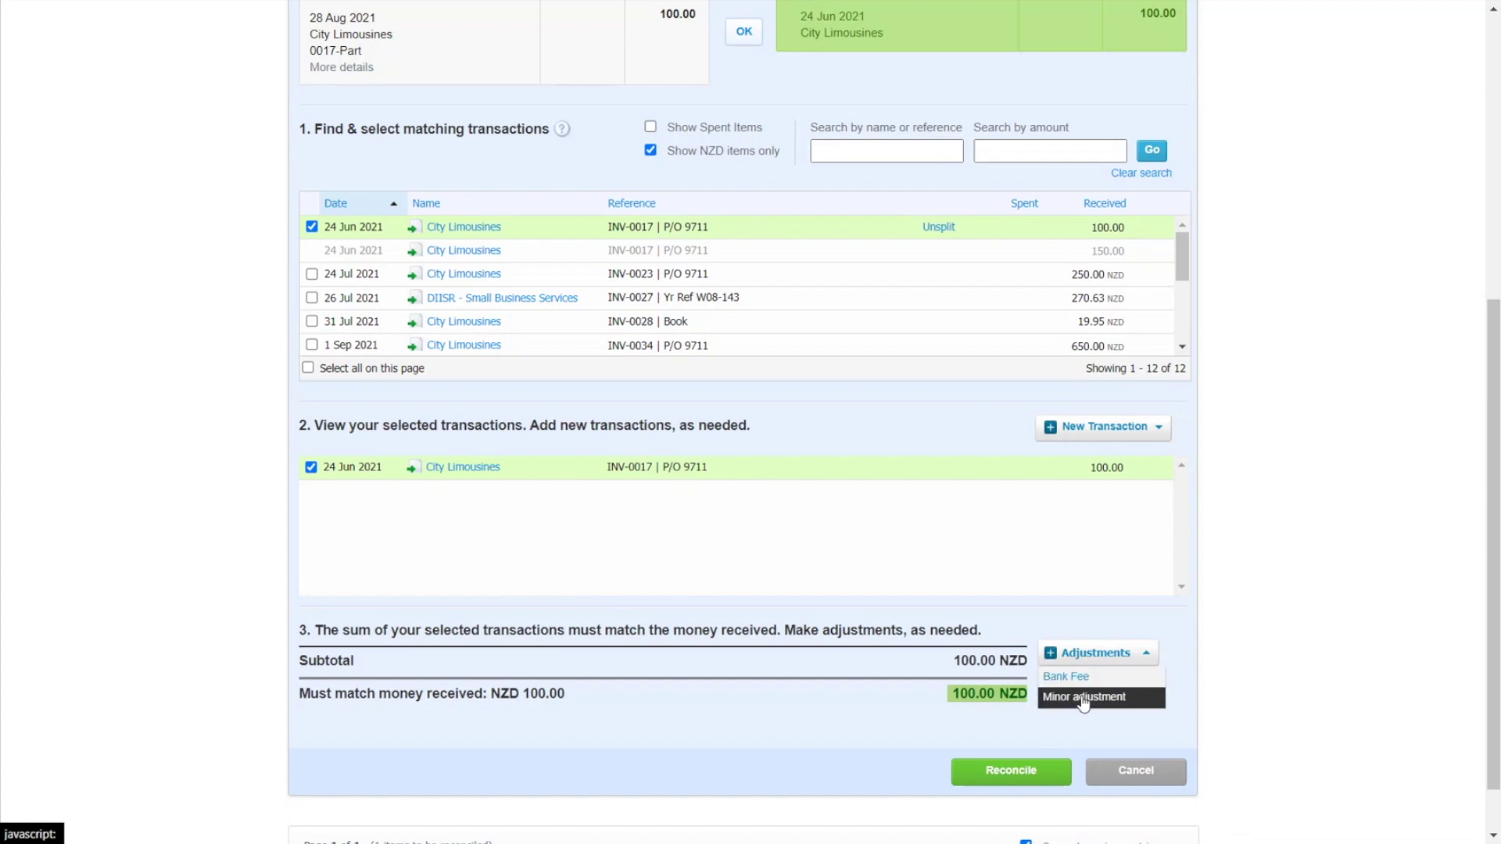
left_click(1011, 771)
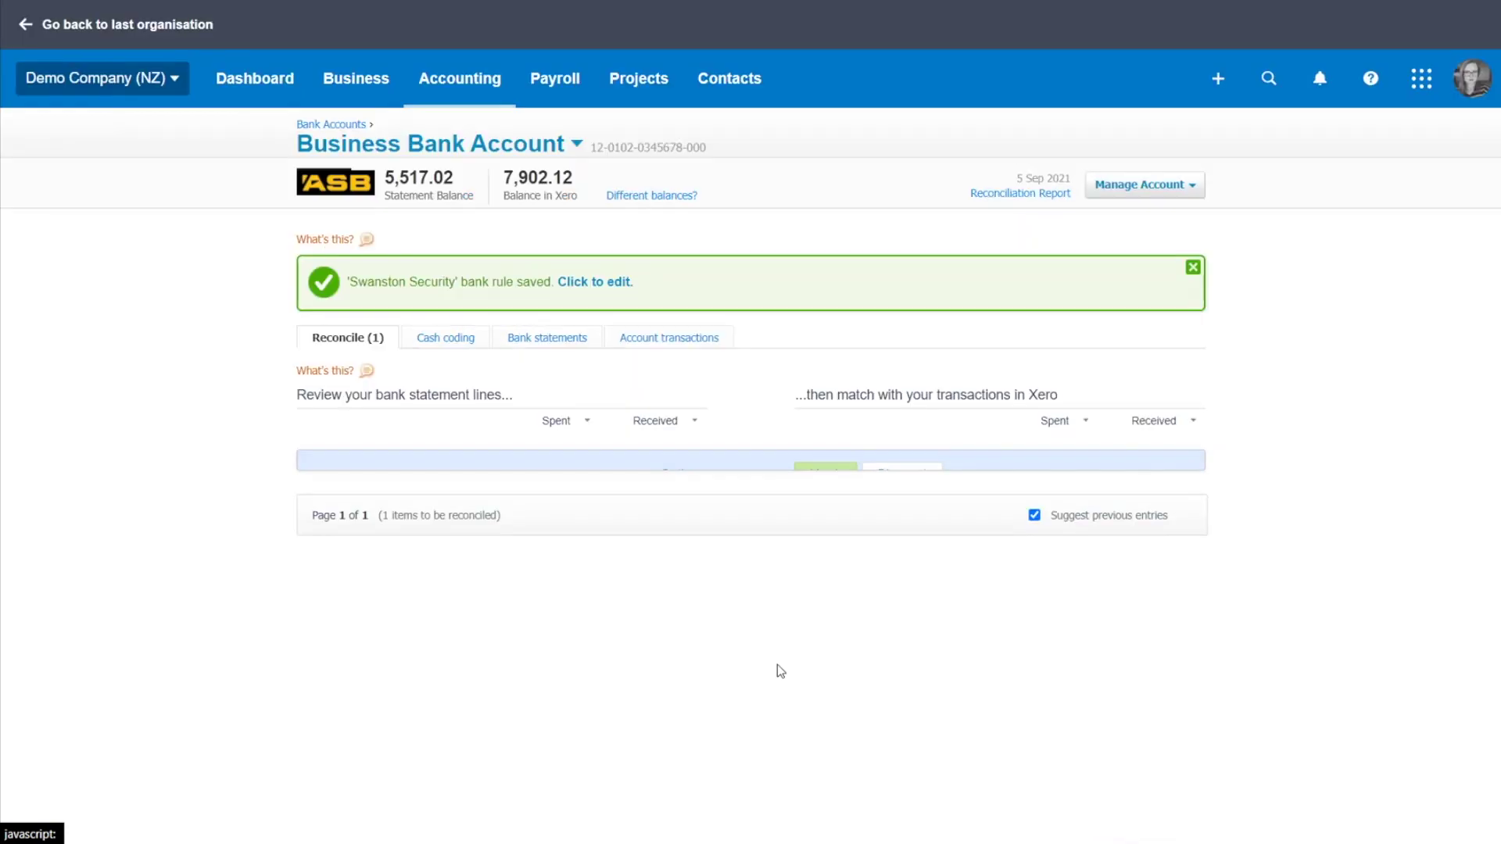
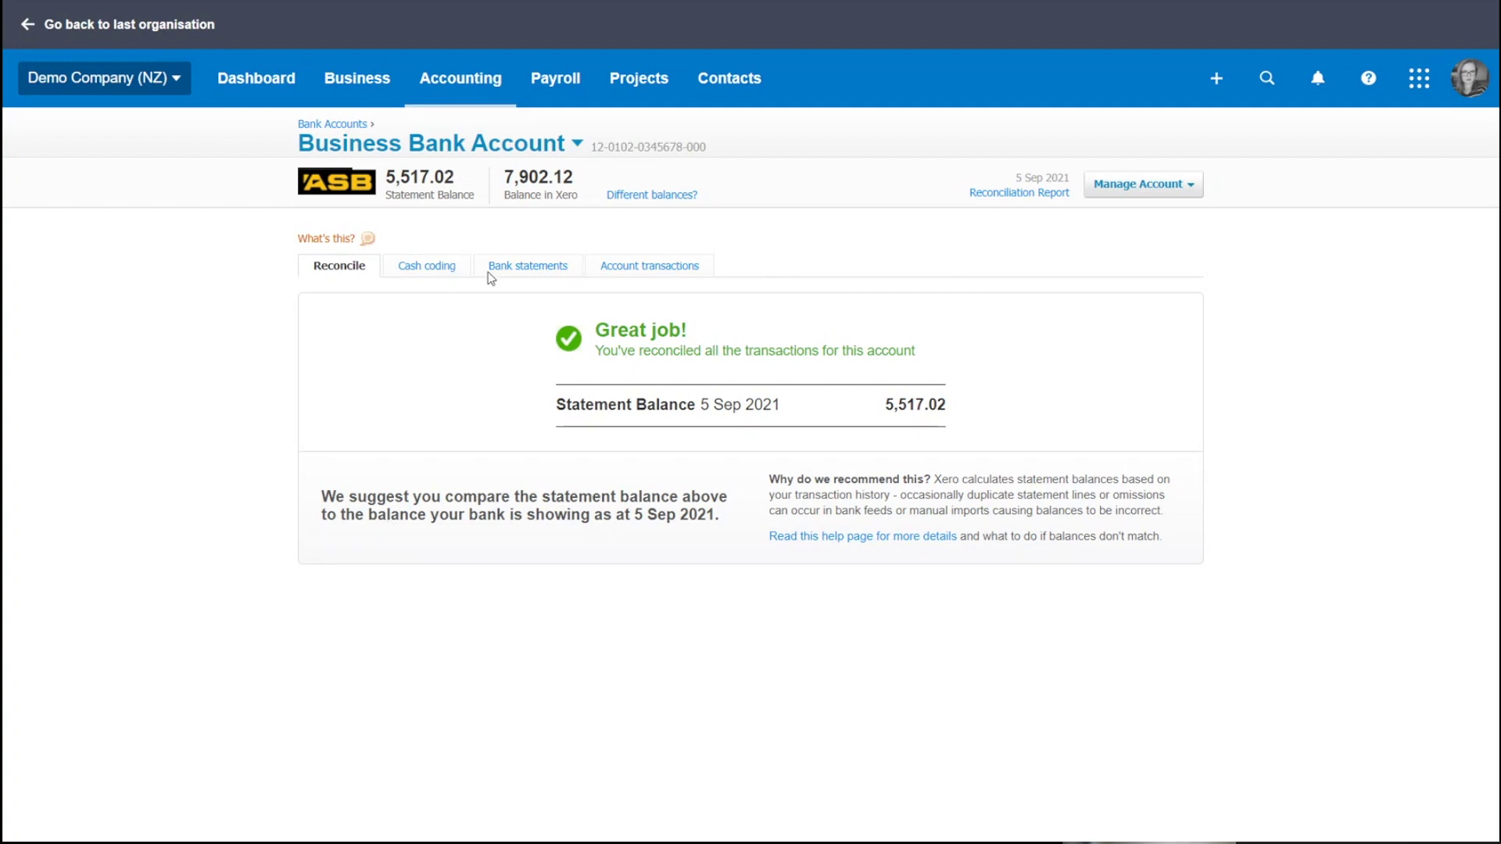
View the Business Bank Account's bank statements, listed as Statements instead of Statement lines
left_click(522, 268)
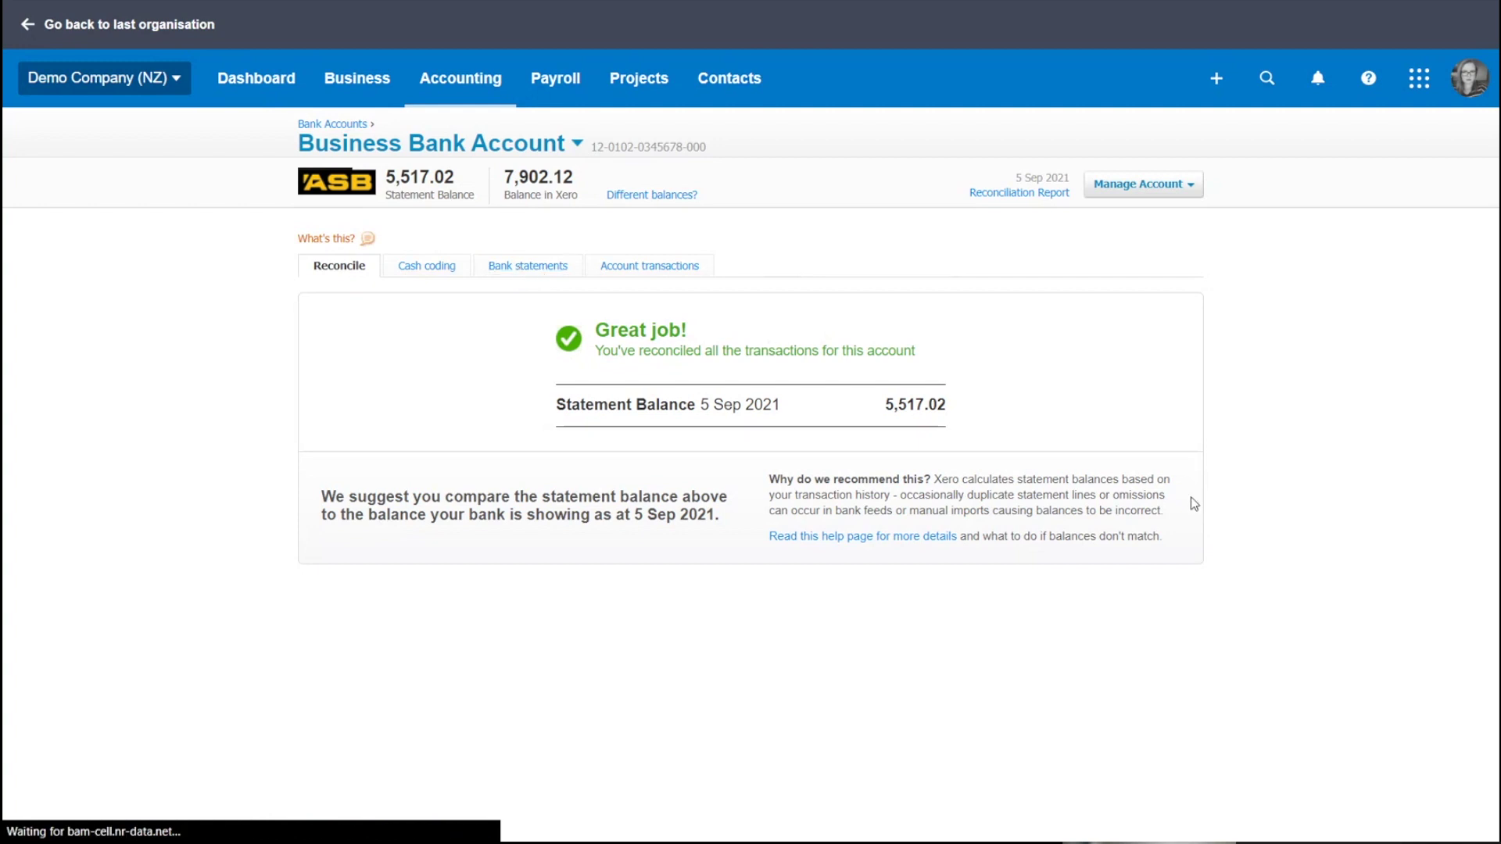
left_click(209, 355)
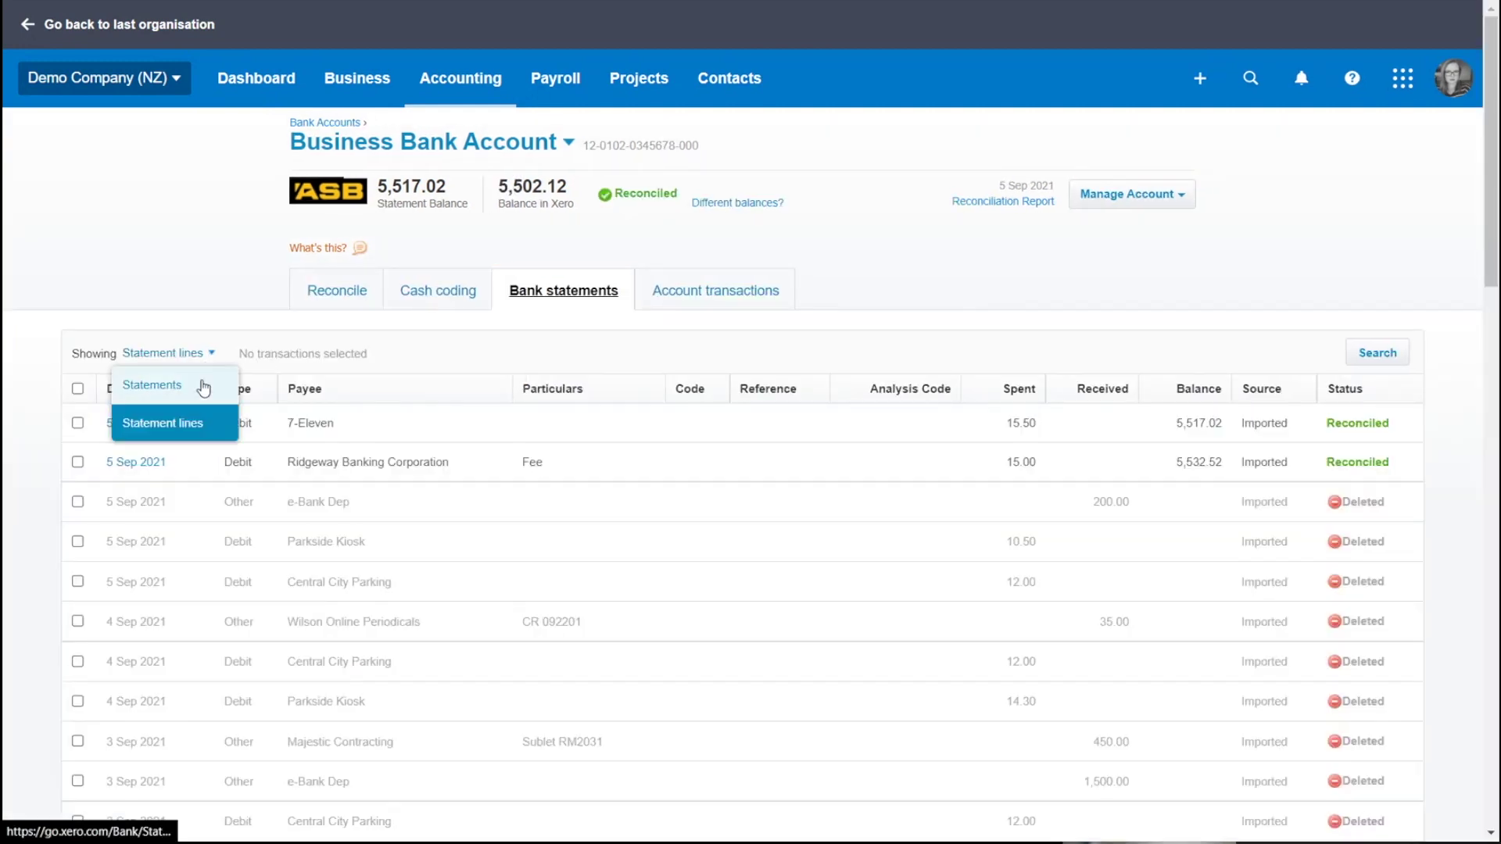
left_click(161, 385)
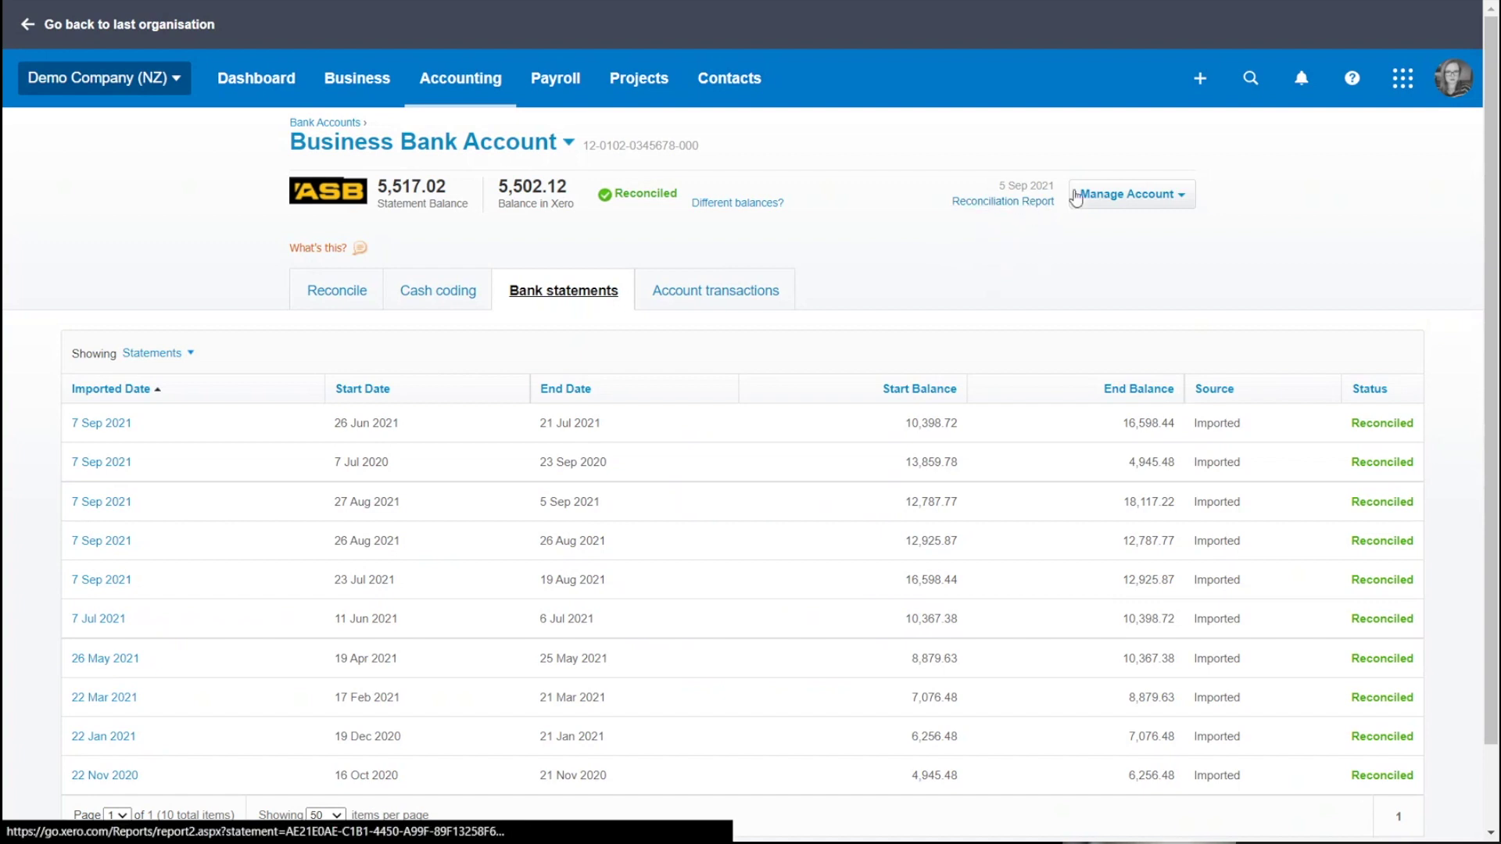
Return to the dashboard and open the Business Bank Account's Reconciliation Report to examine the Bank Reconciliation Summary
left_click(1120, 196)
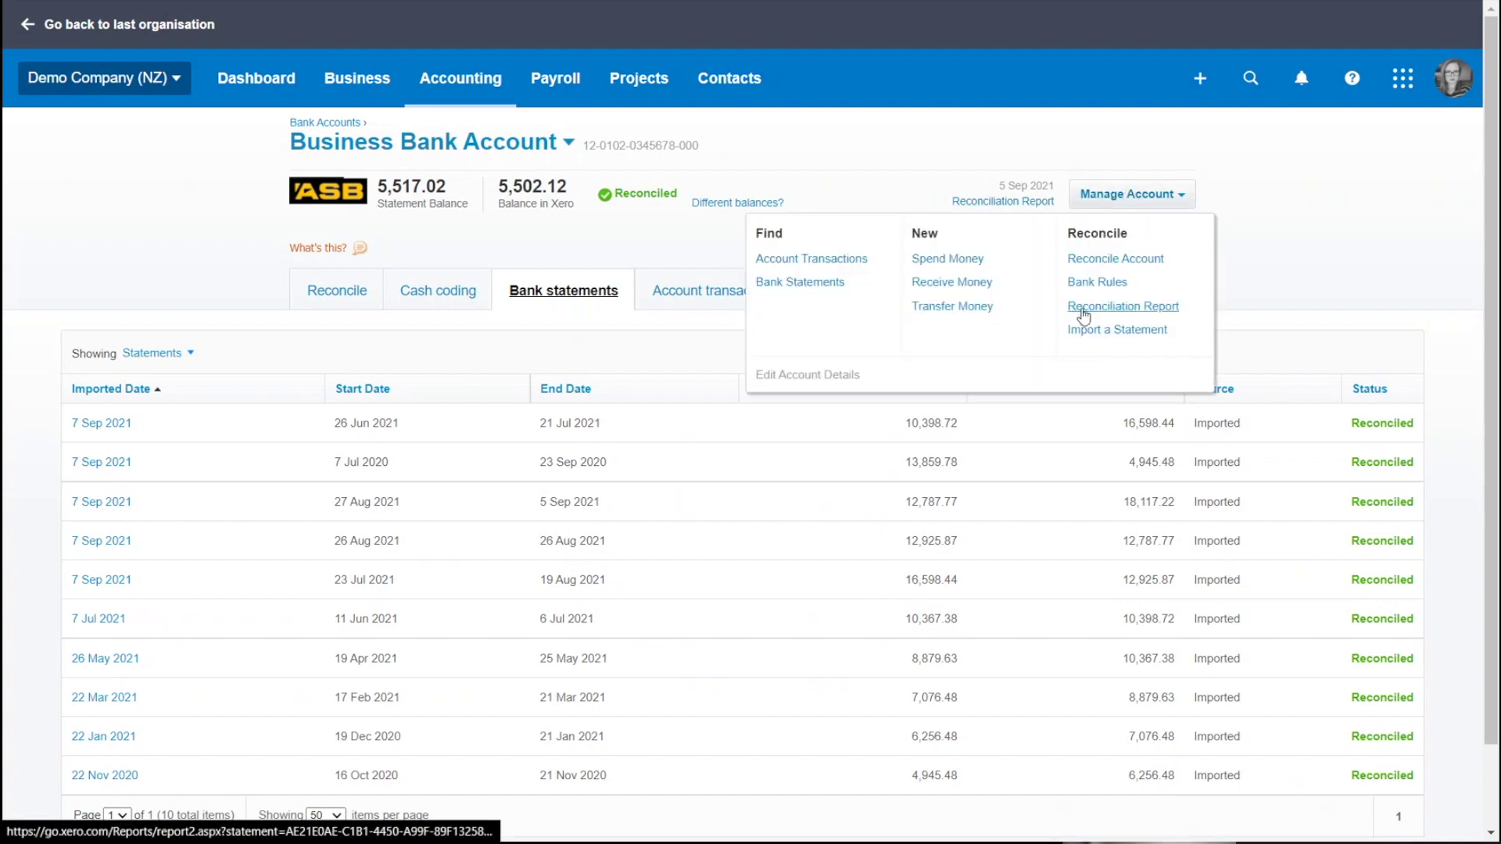
left_click(1077, 310)
left_click(296, 106)
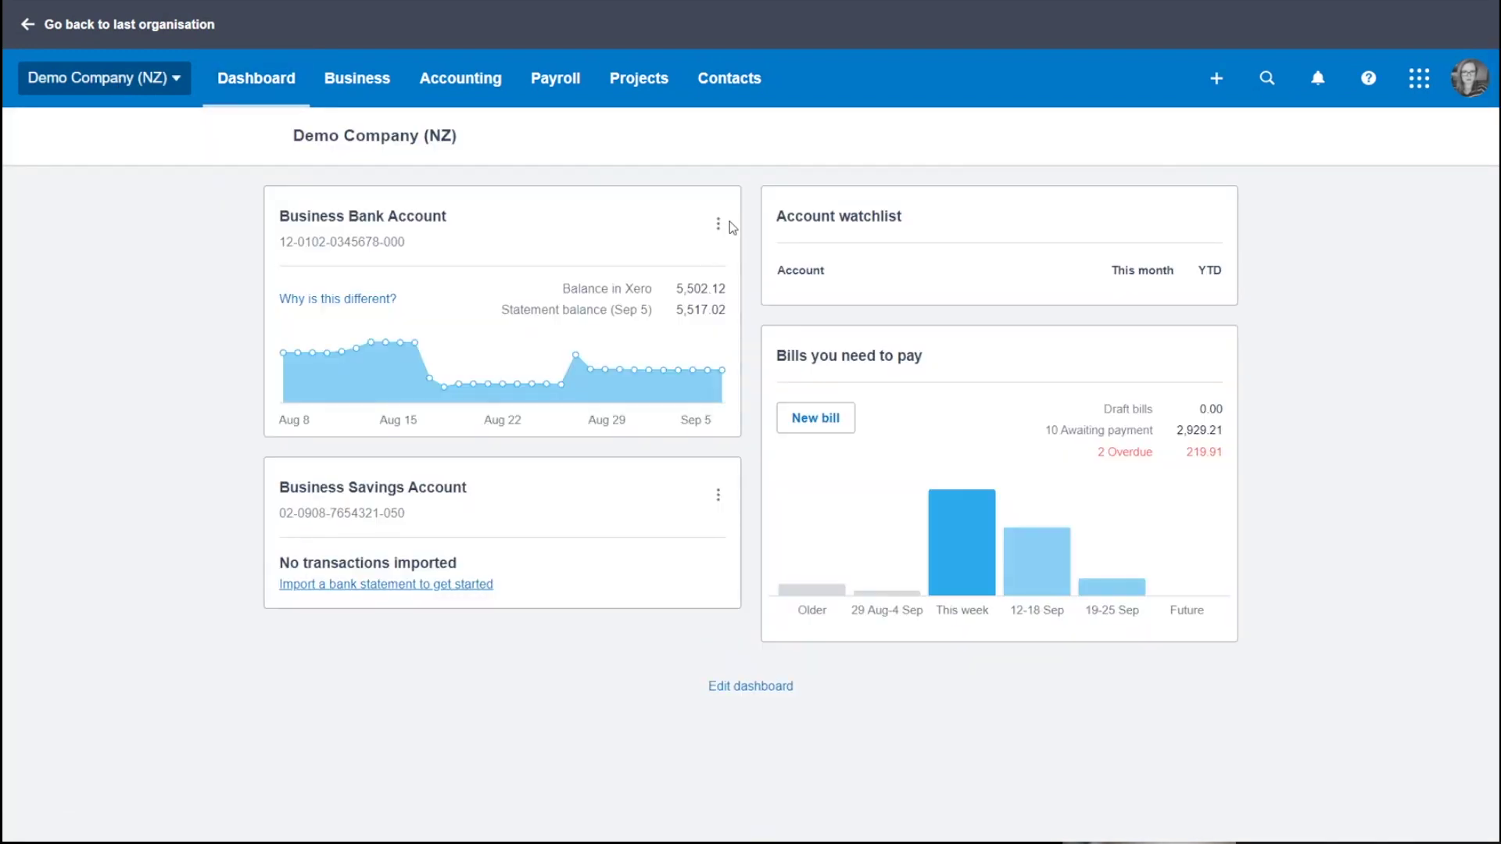
left_click(718, 224)
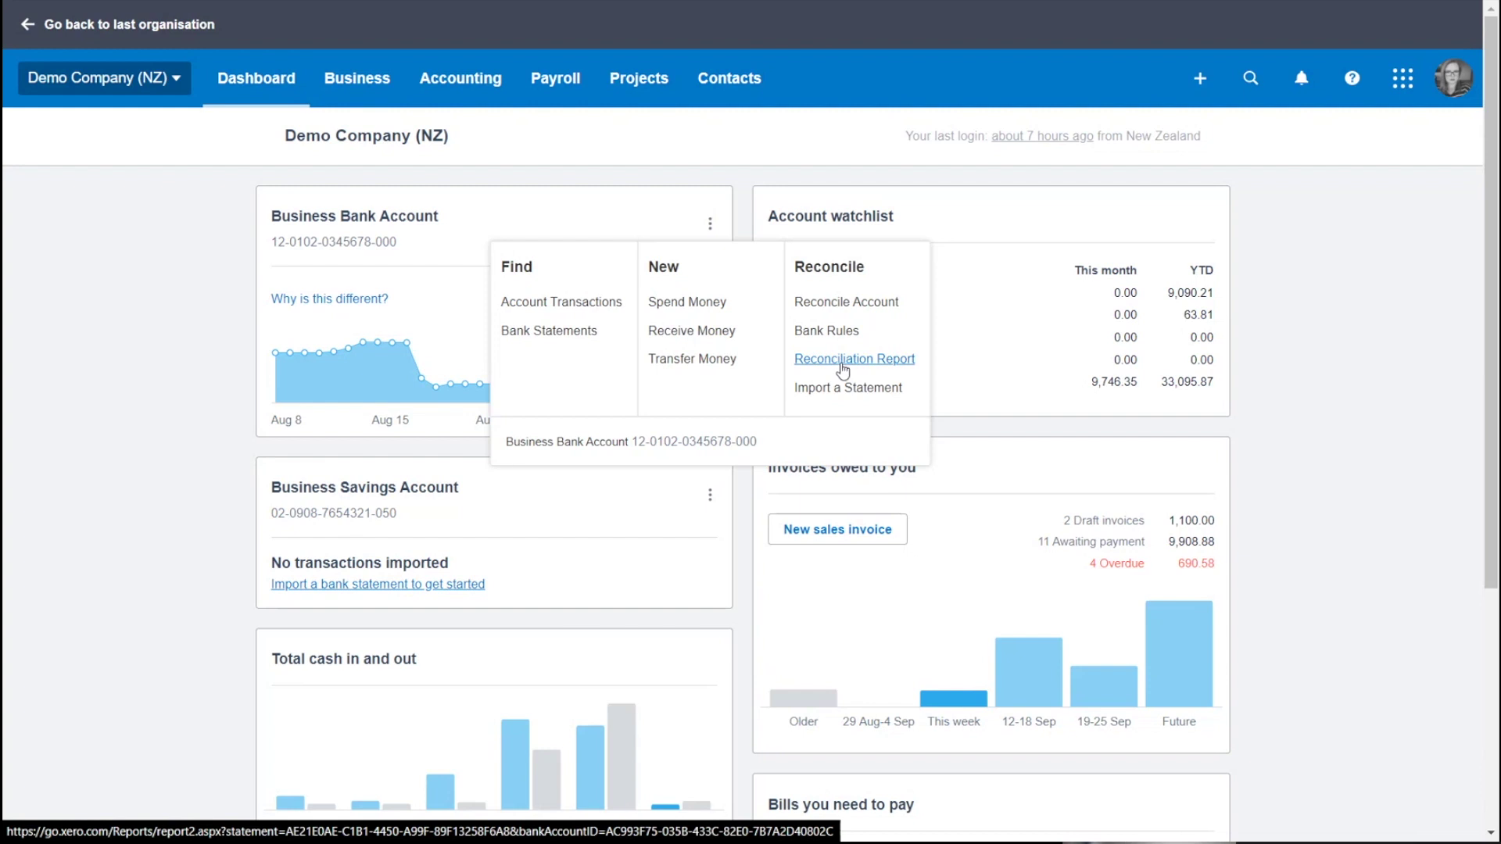
left_click(227, 333)
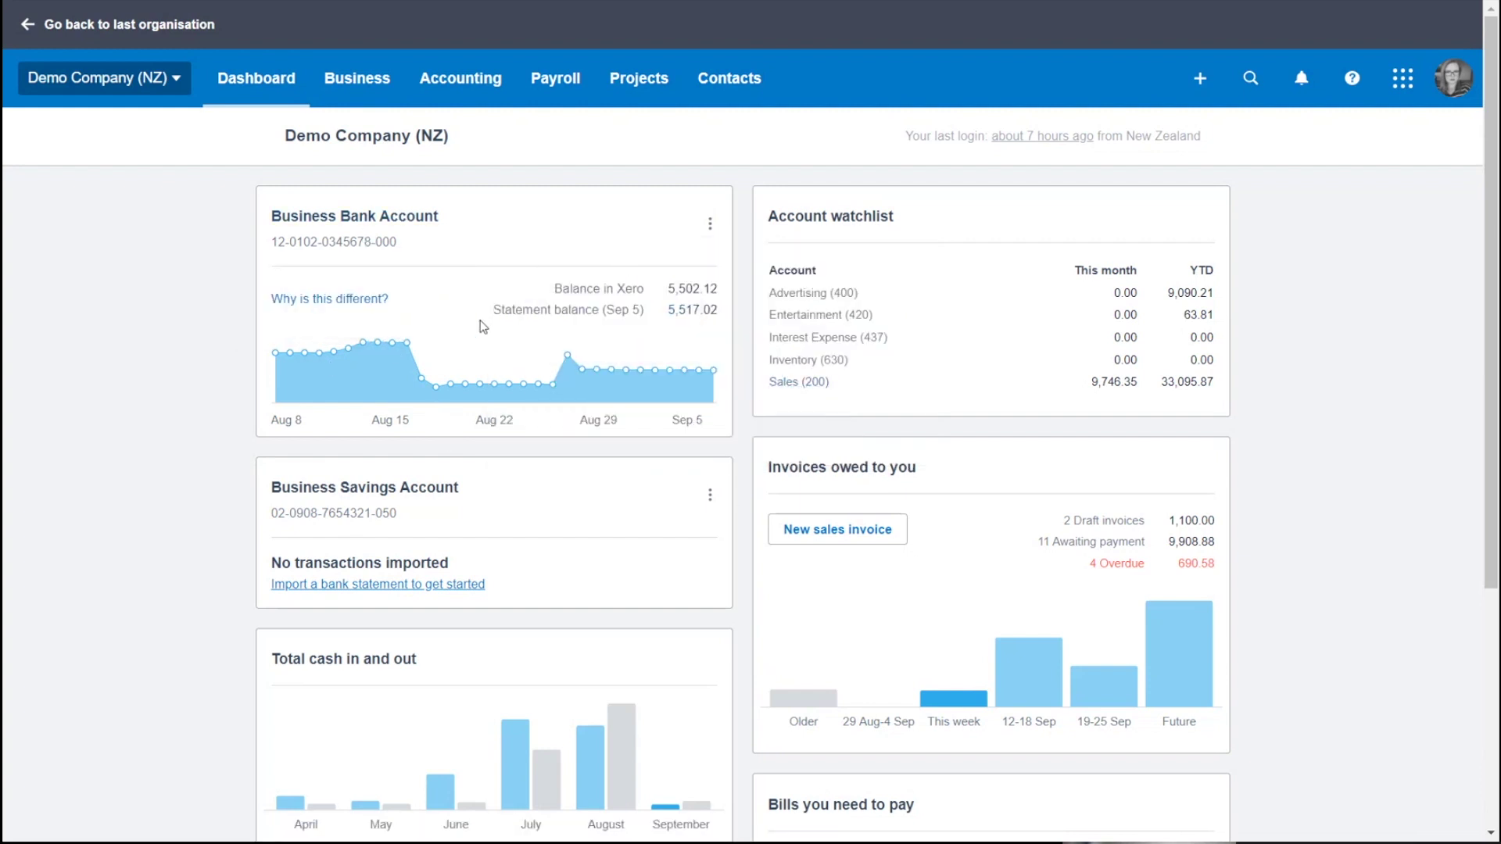
left_click(708, 225)
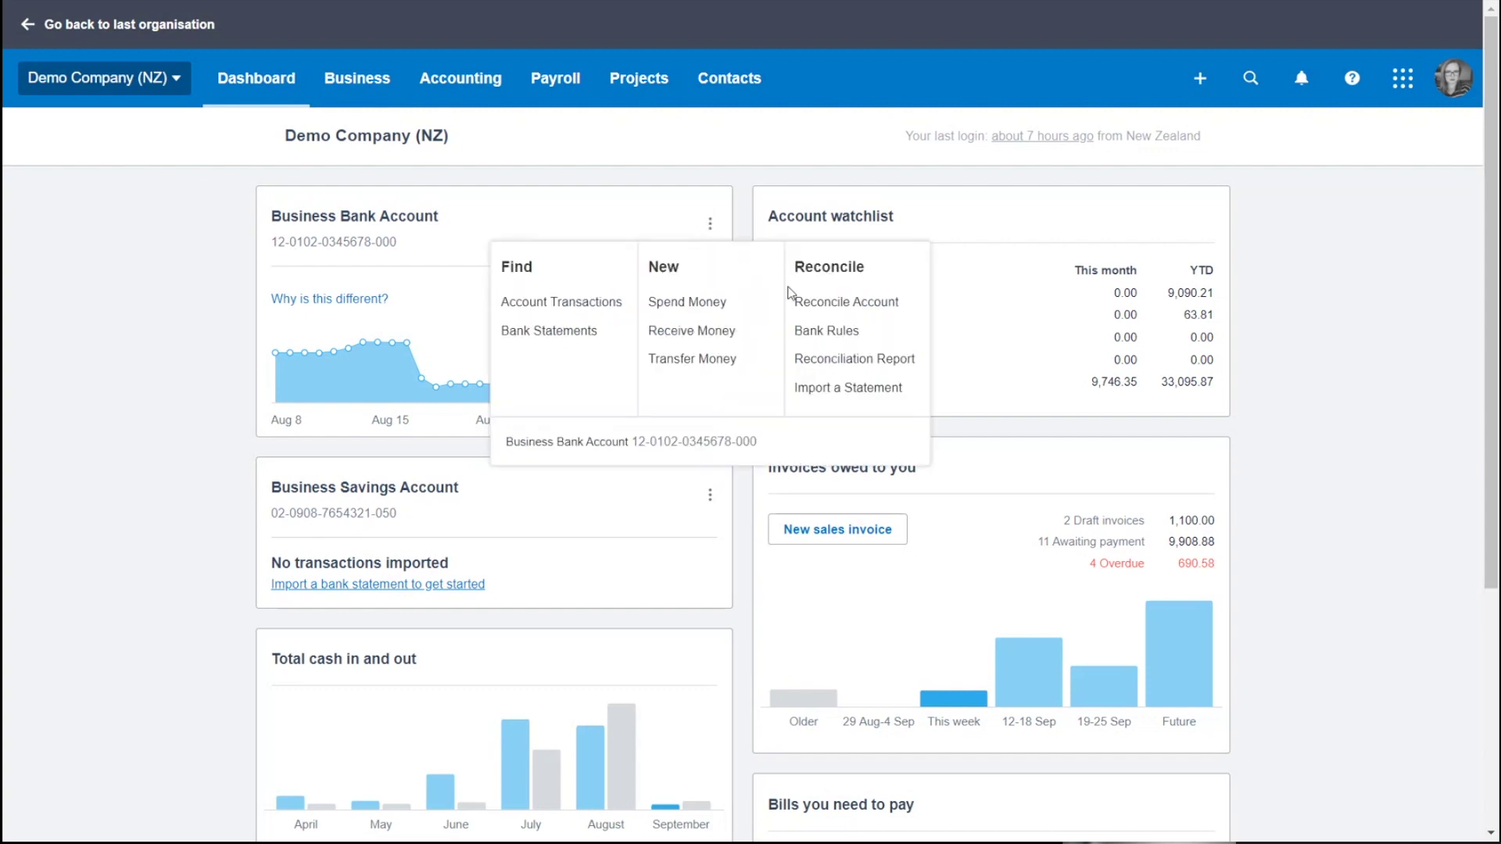
left_click(795, 378)
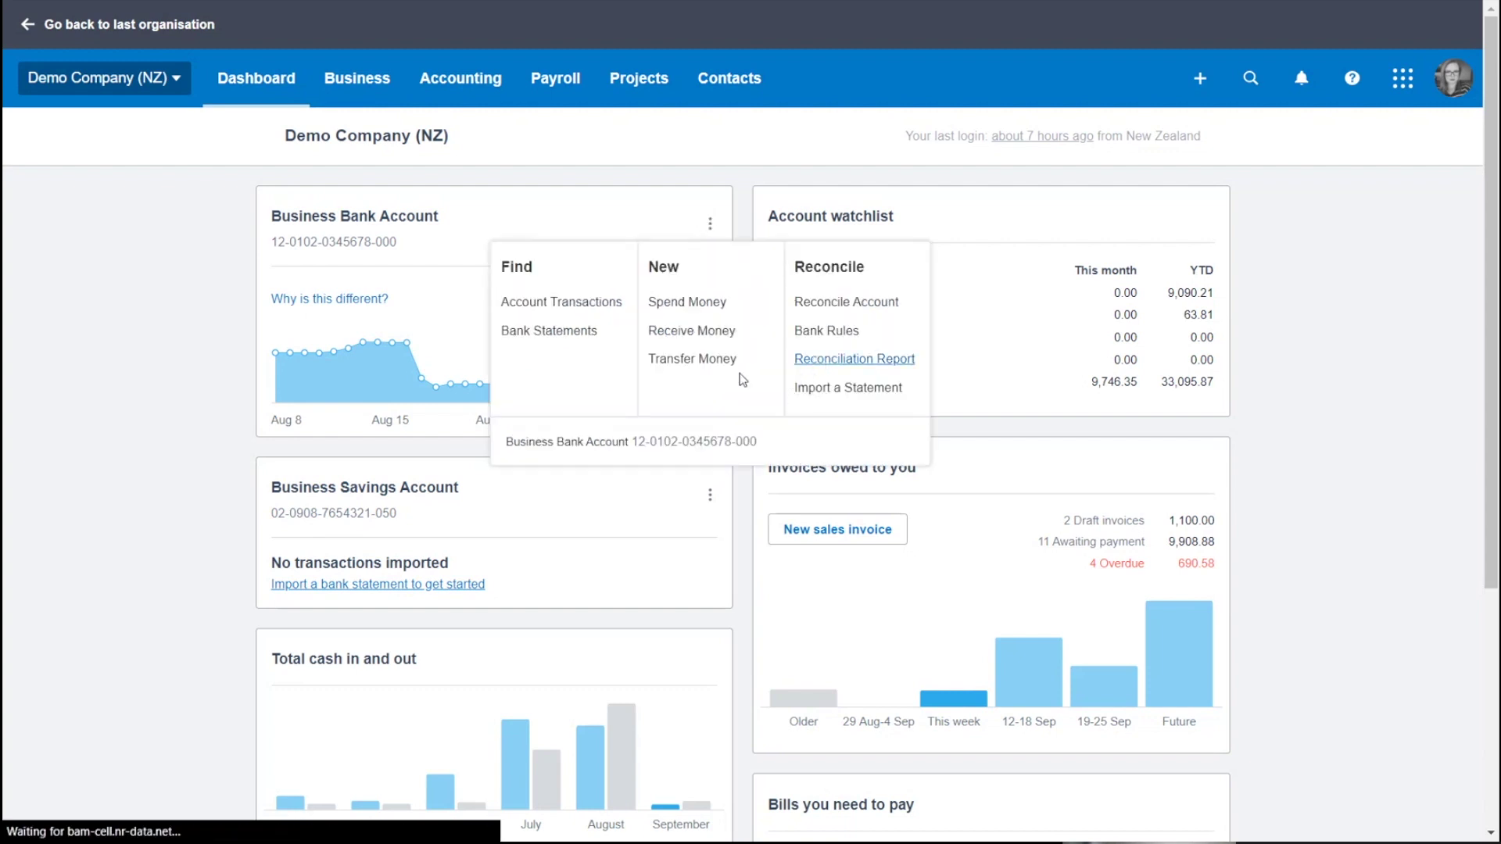
scroll(806, 498, "down", 3)
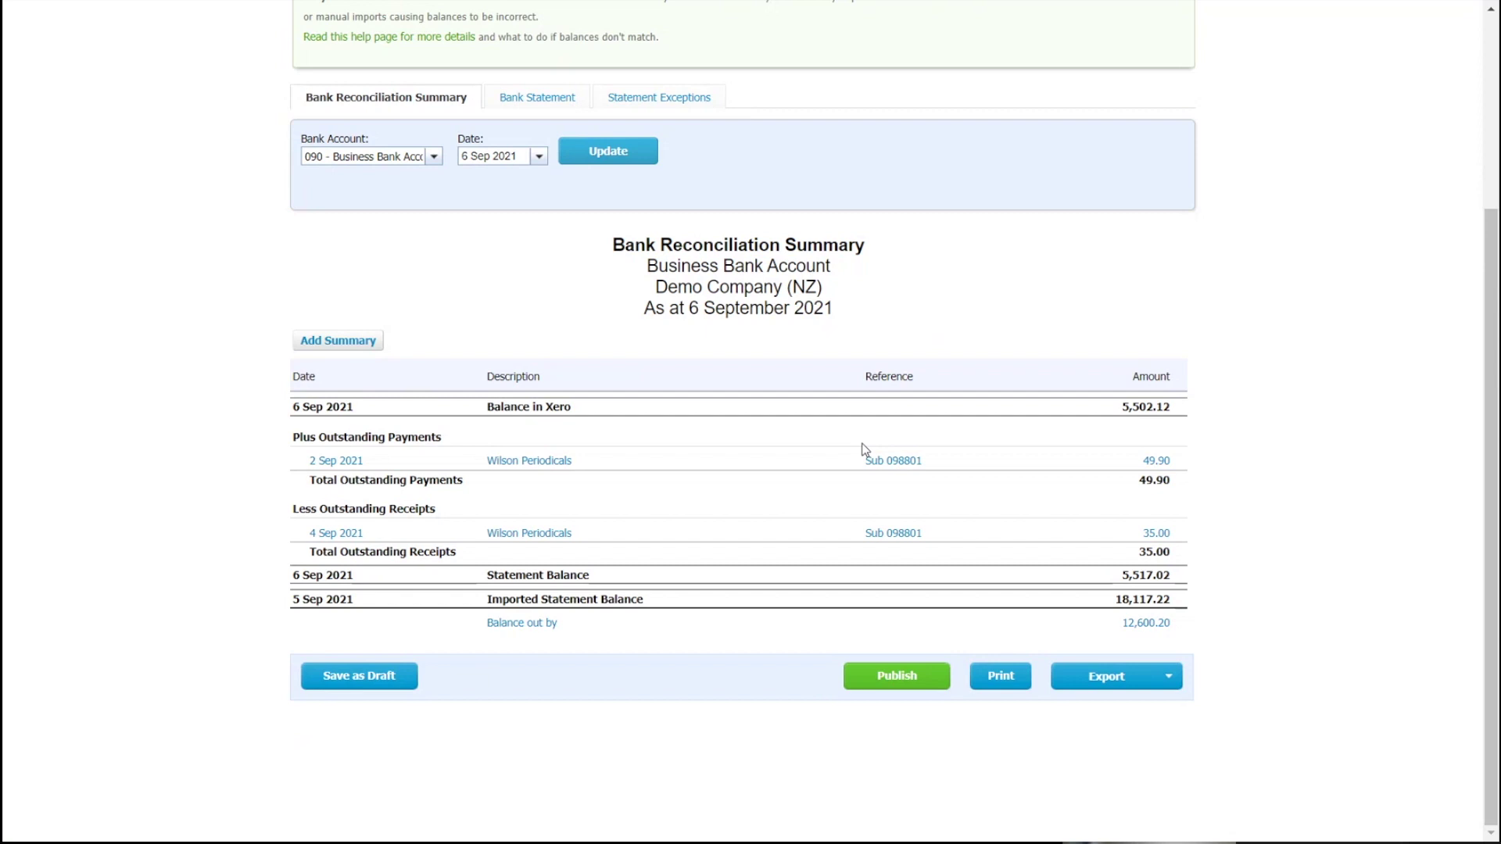
Run the bank reconciliation report for 091 - Business Savings Account and look at its report date choices
left_click(434, 156)
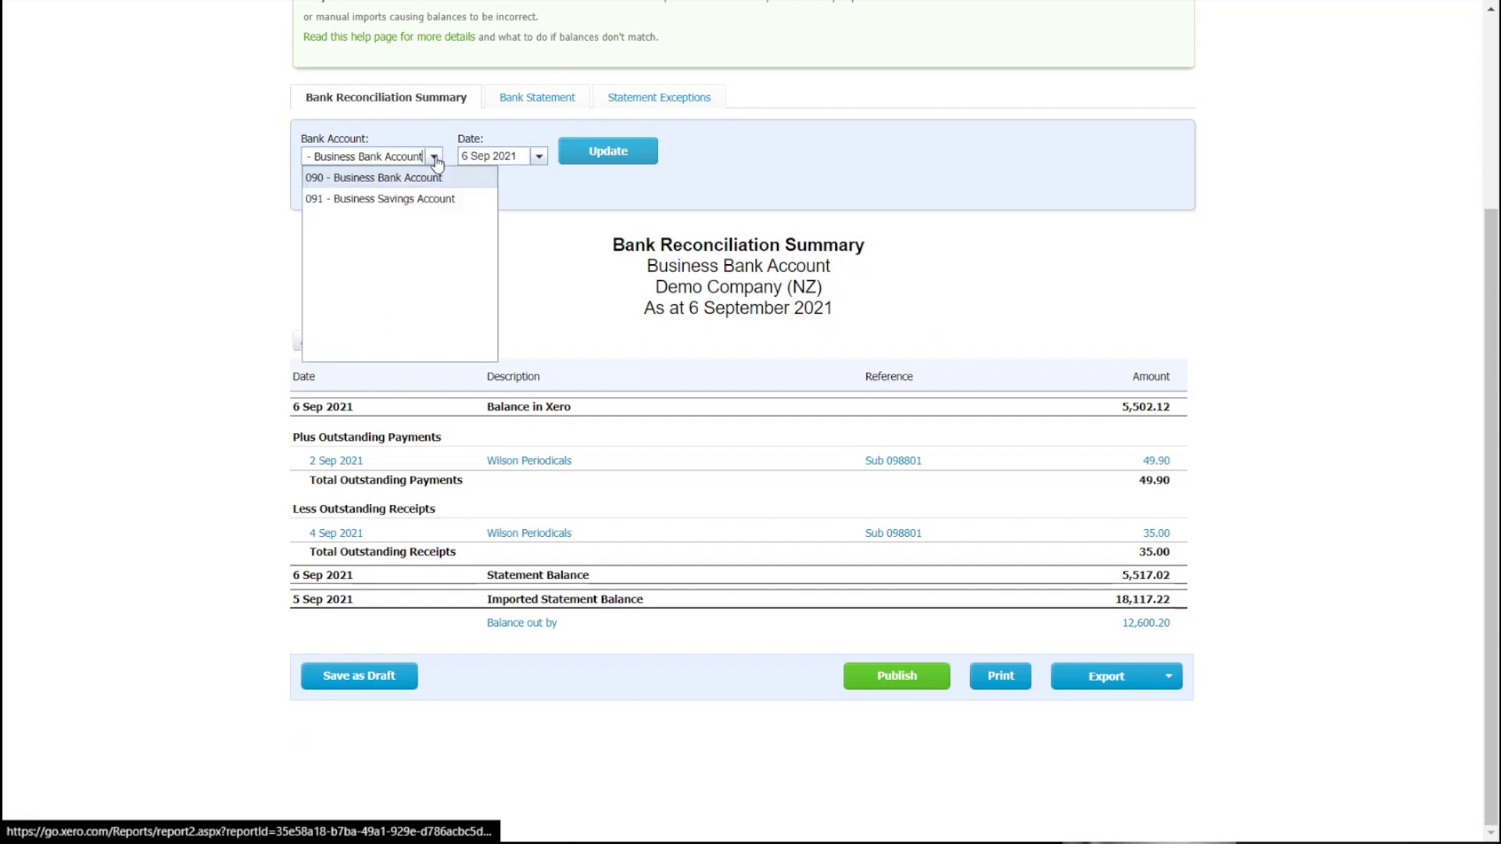
left_click(444, 205)
left_click(612, 151)
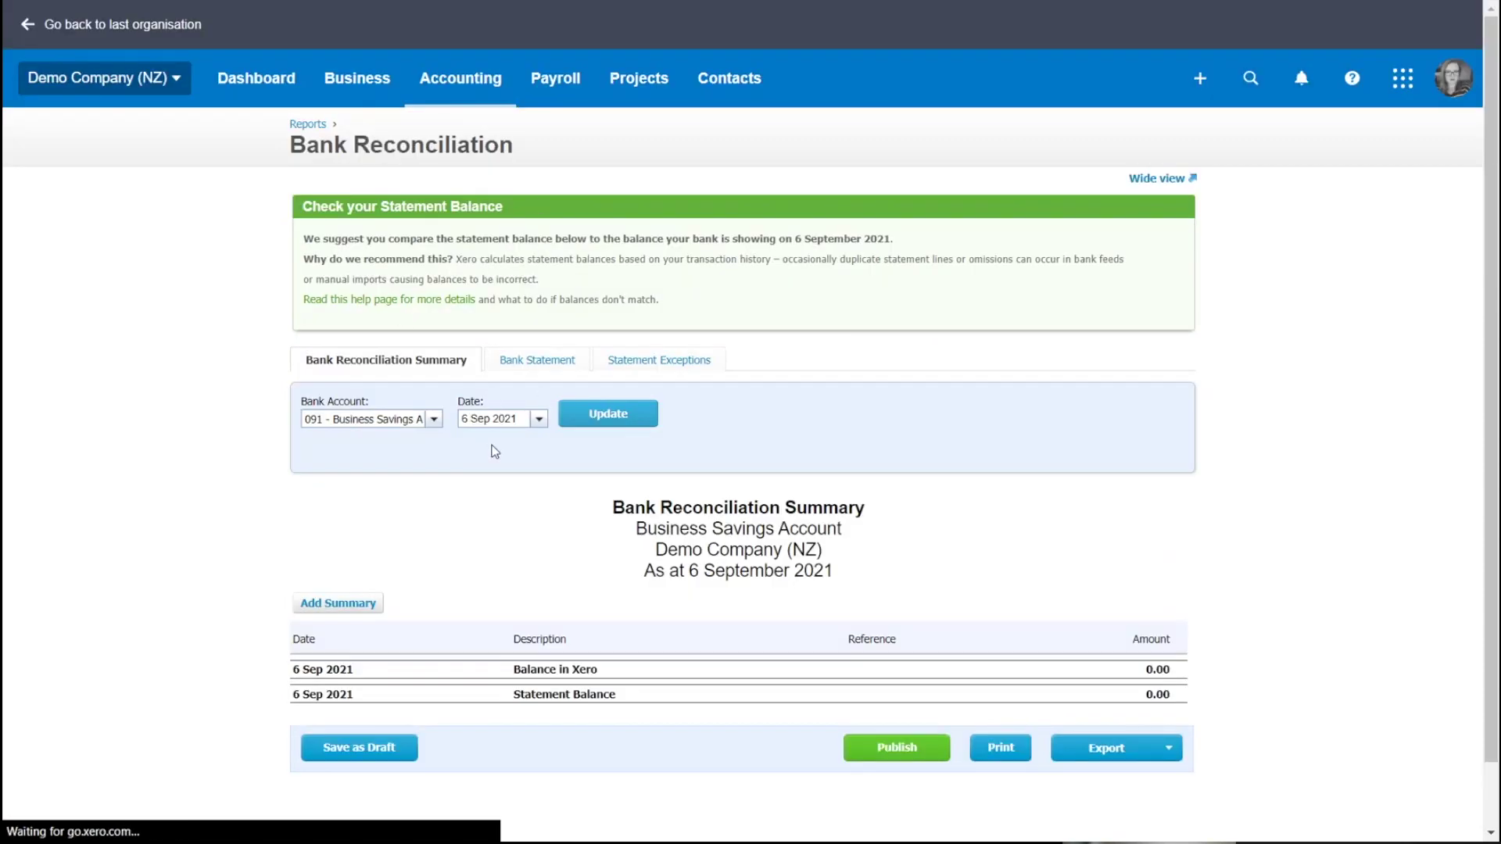
left_click(538, 420)
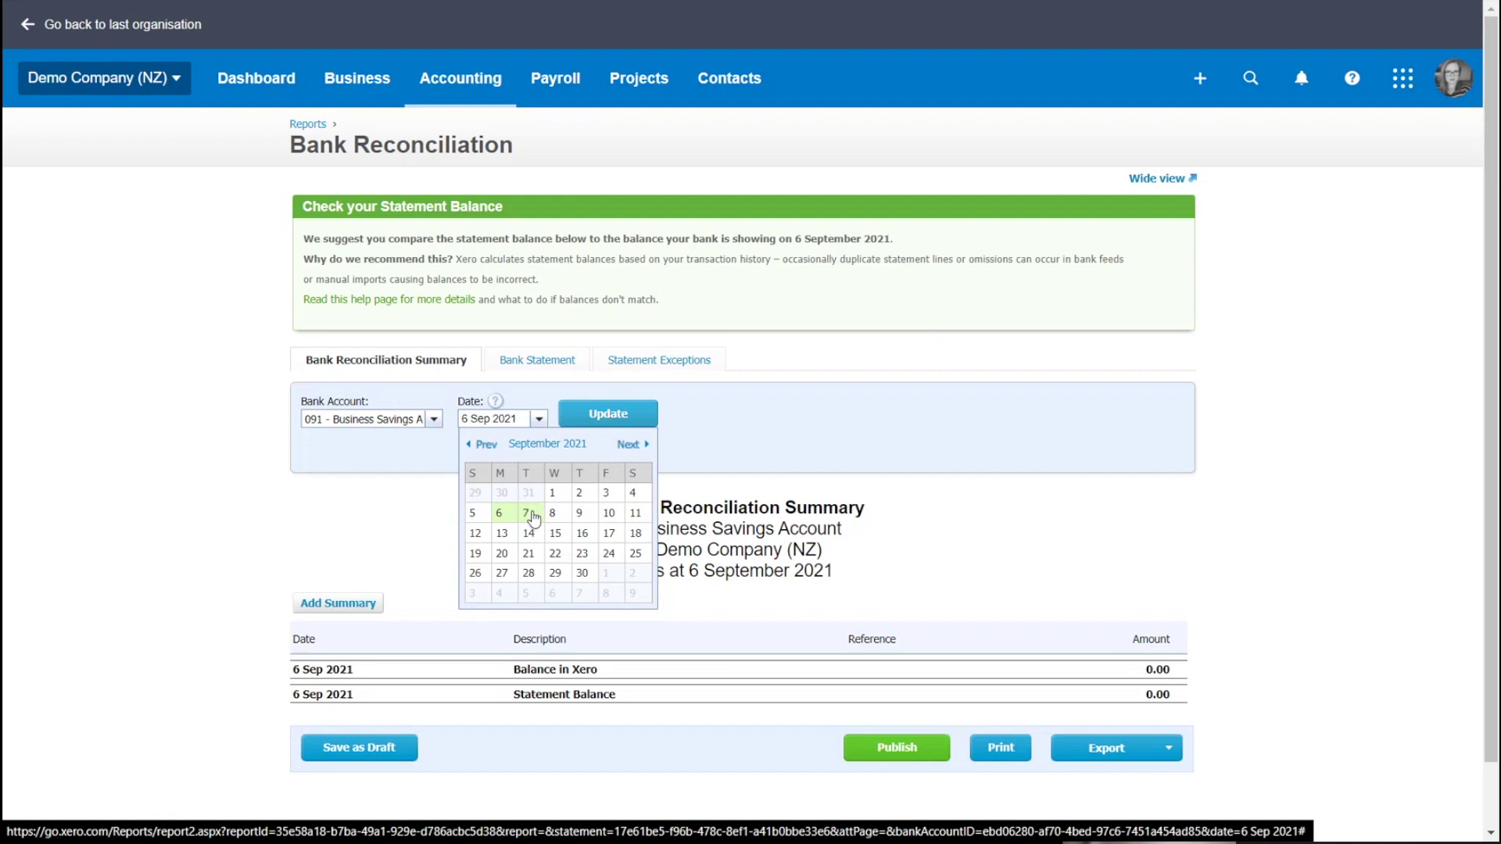
left_click(681, 493)
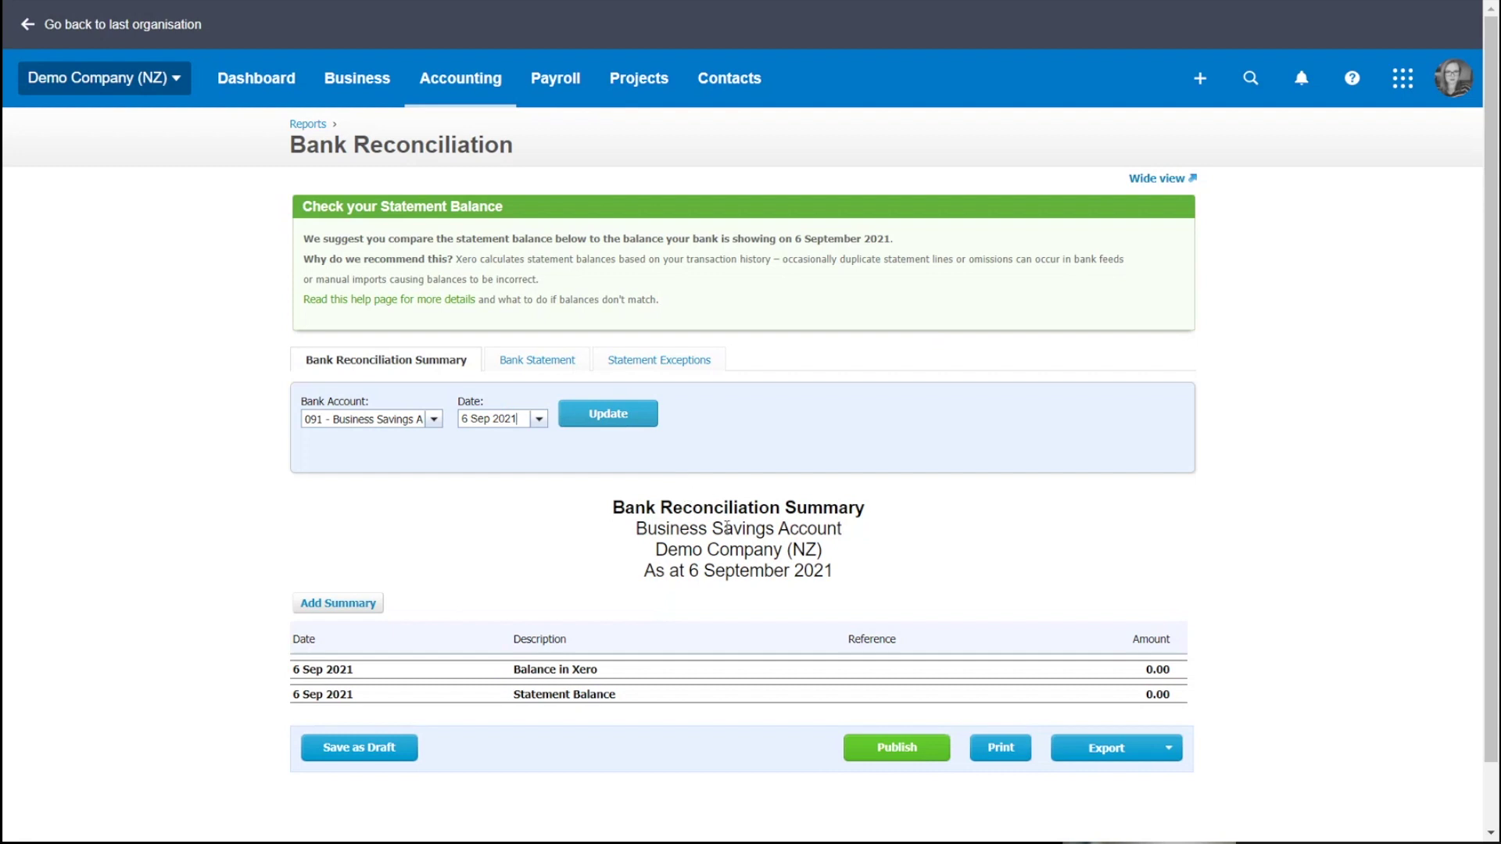
scroll(727, 528, "down", 1)
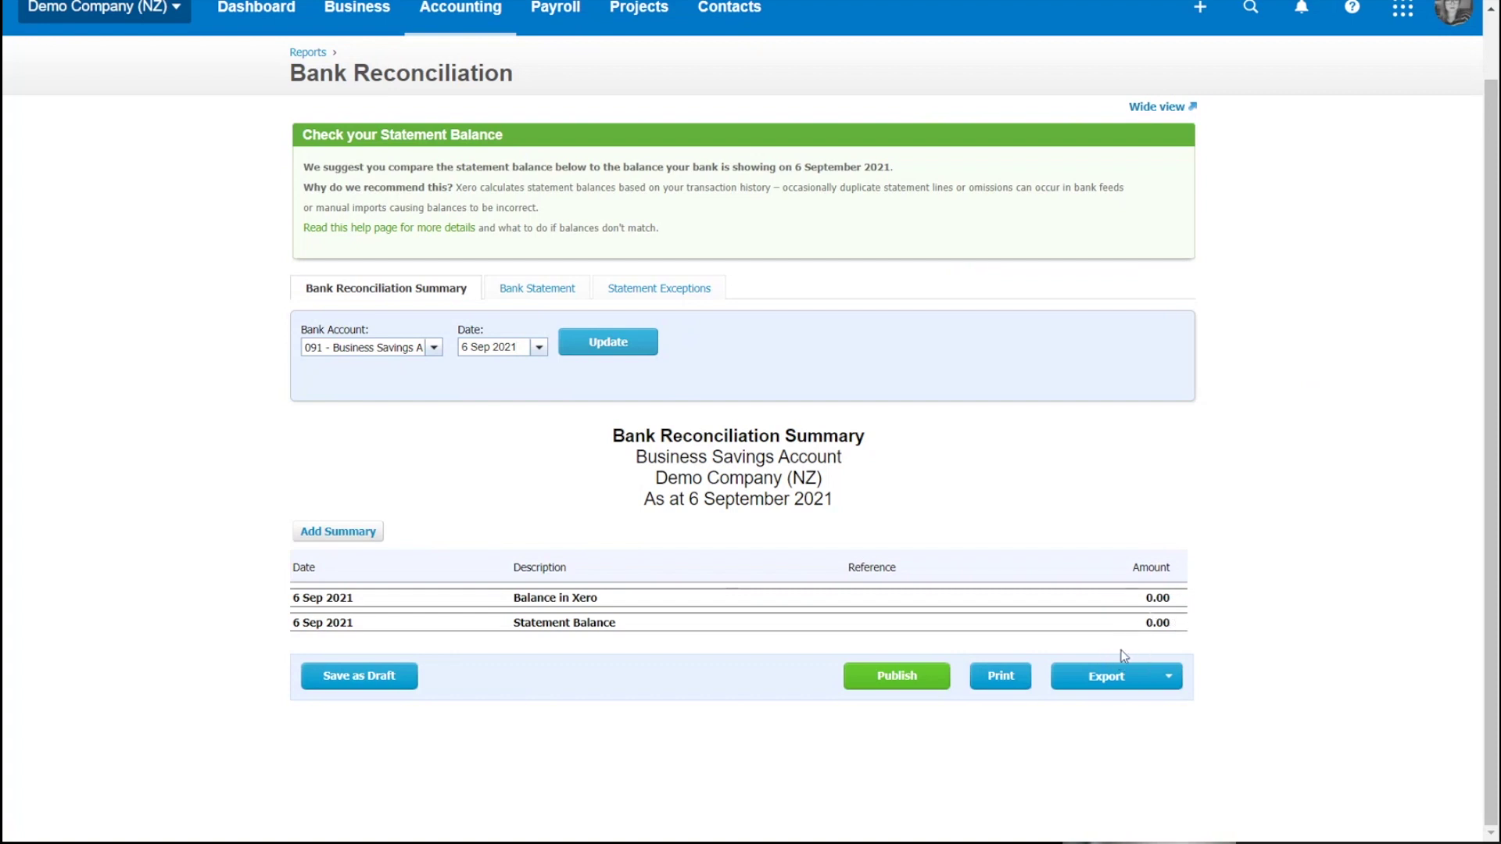
Switch the bank reconciliation report back to 090 - Business Bank Account and update it
left_click(434, 347)
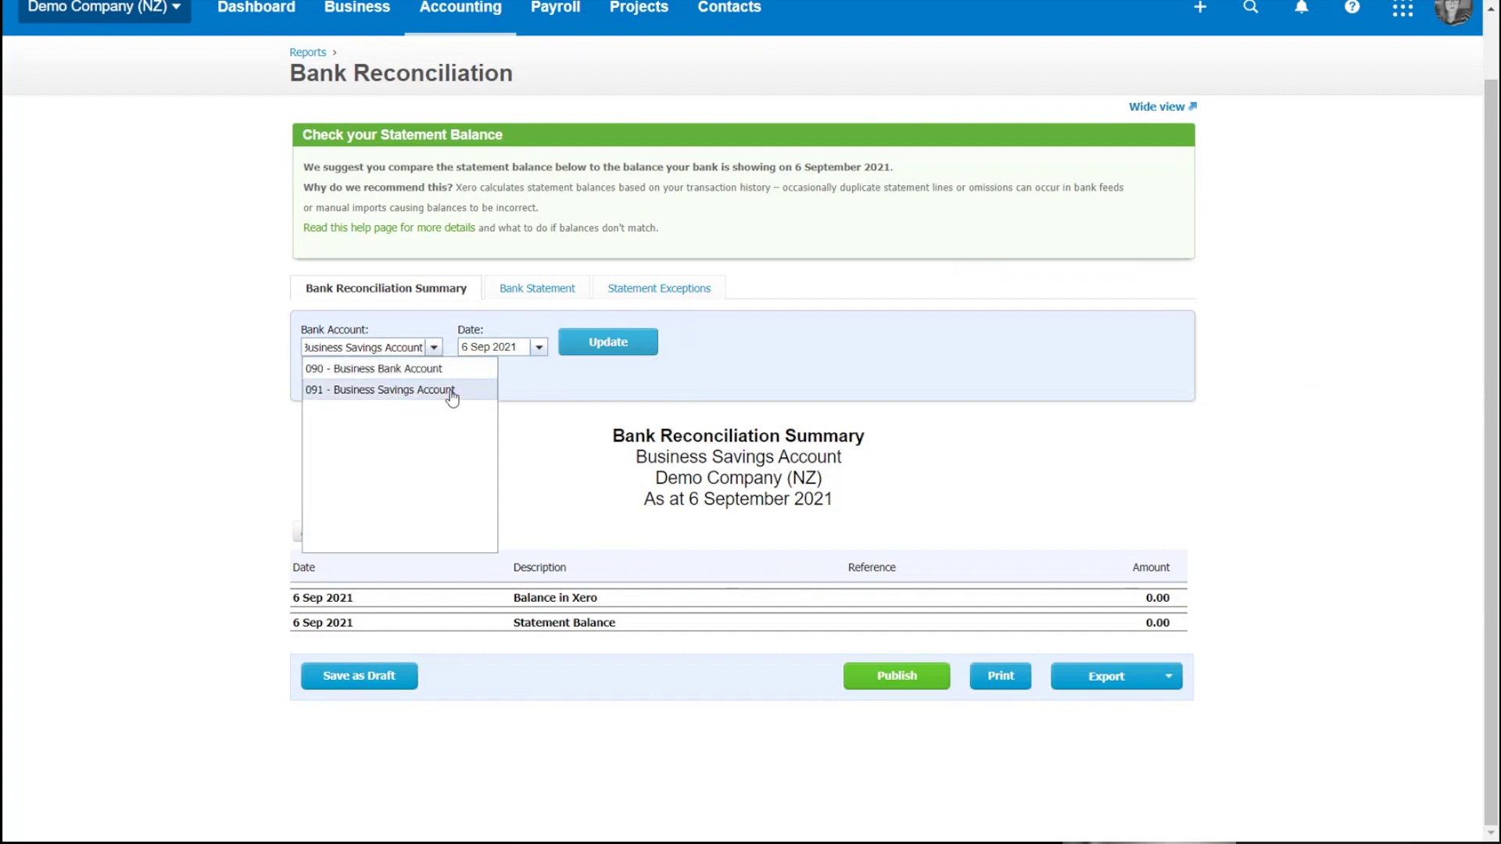
left_click(447, 372)
left_click(644, 347)
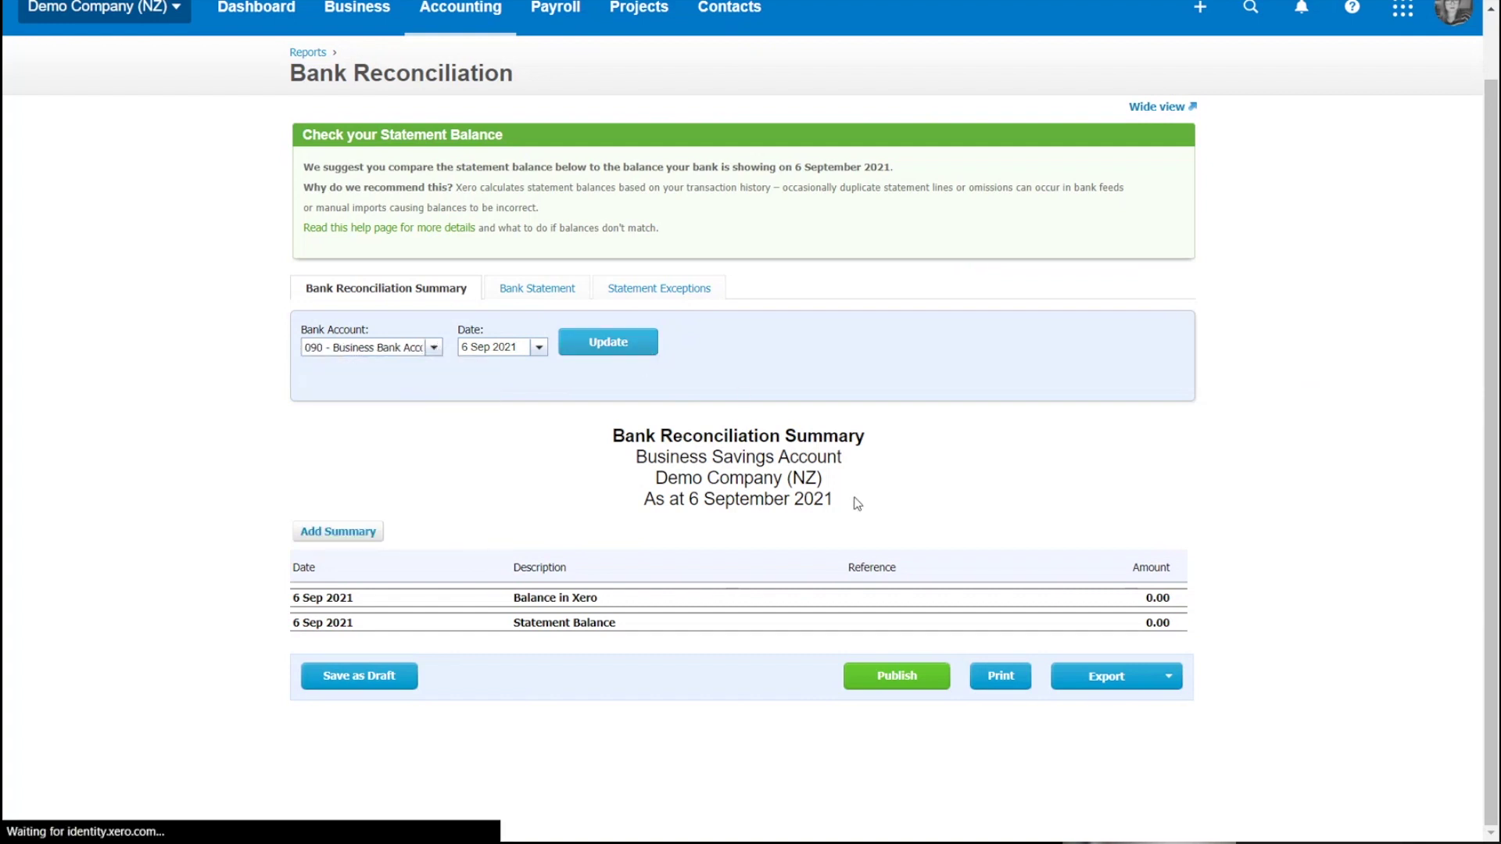
Examine the outstanding payments and receipts in the Business Bank Account's Bank Reconciliation Summary
scroll(1042, 568, "down", 3)
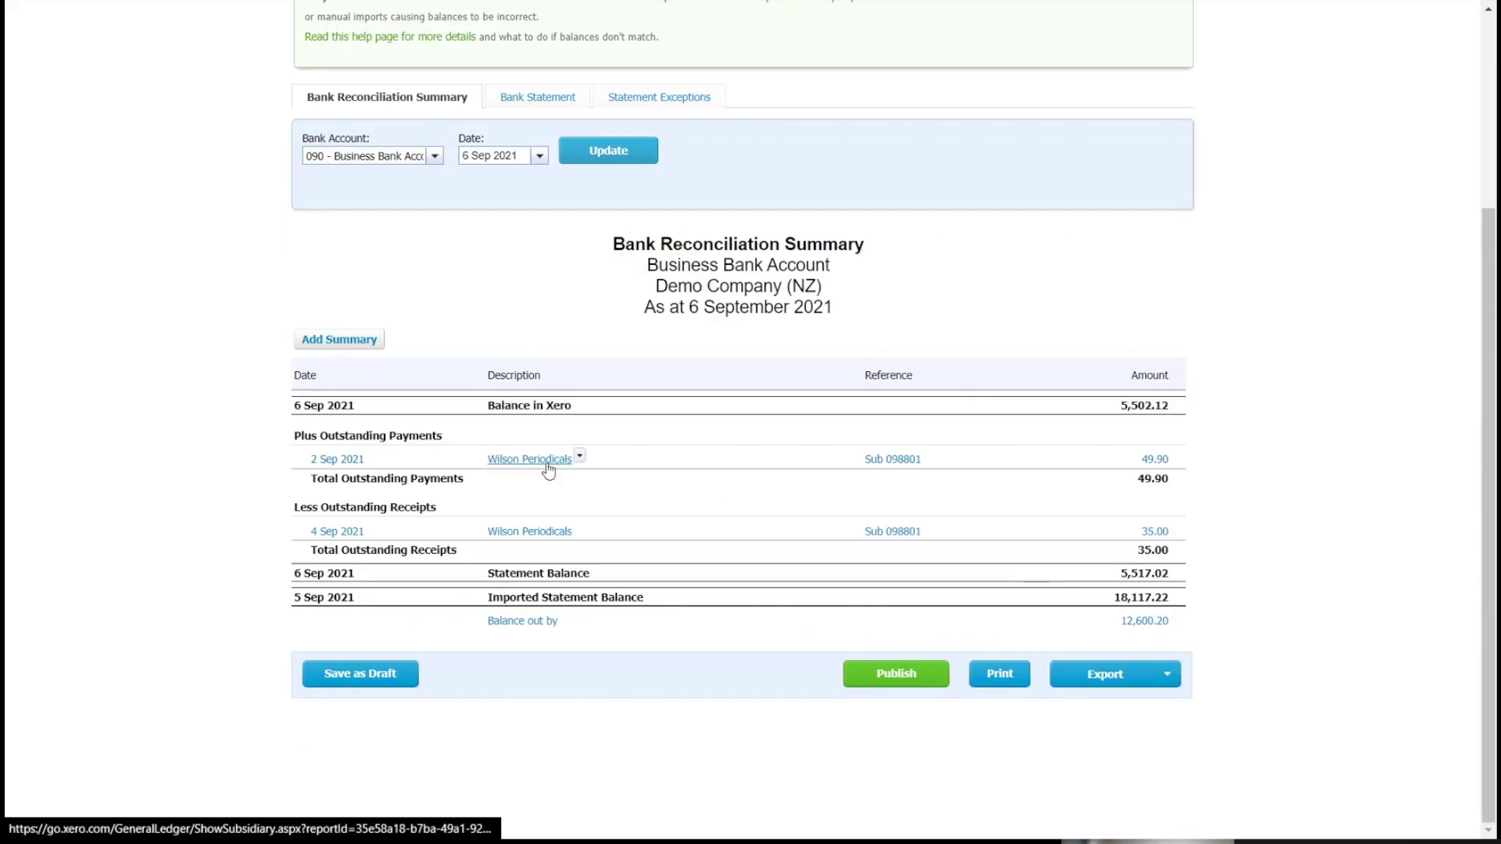
scroll(548, 466, "up", 2)
scroll(547, 477, "up", 2)
Go to the GST returns and open the draft return for 1 Jun 2021 - 31 Jul 2021
left_click(483, 92)
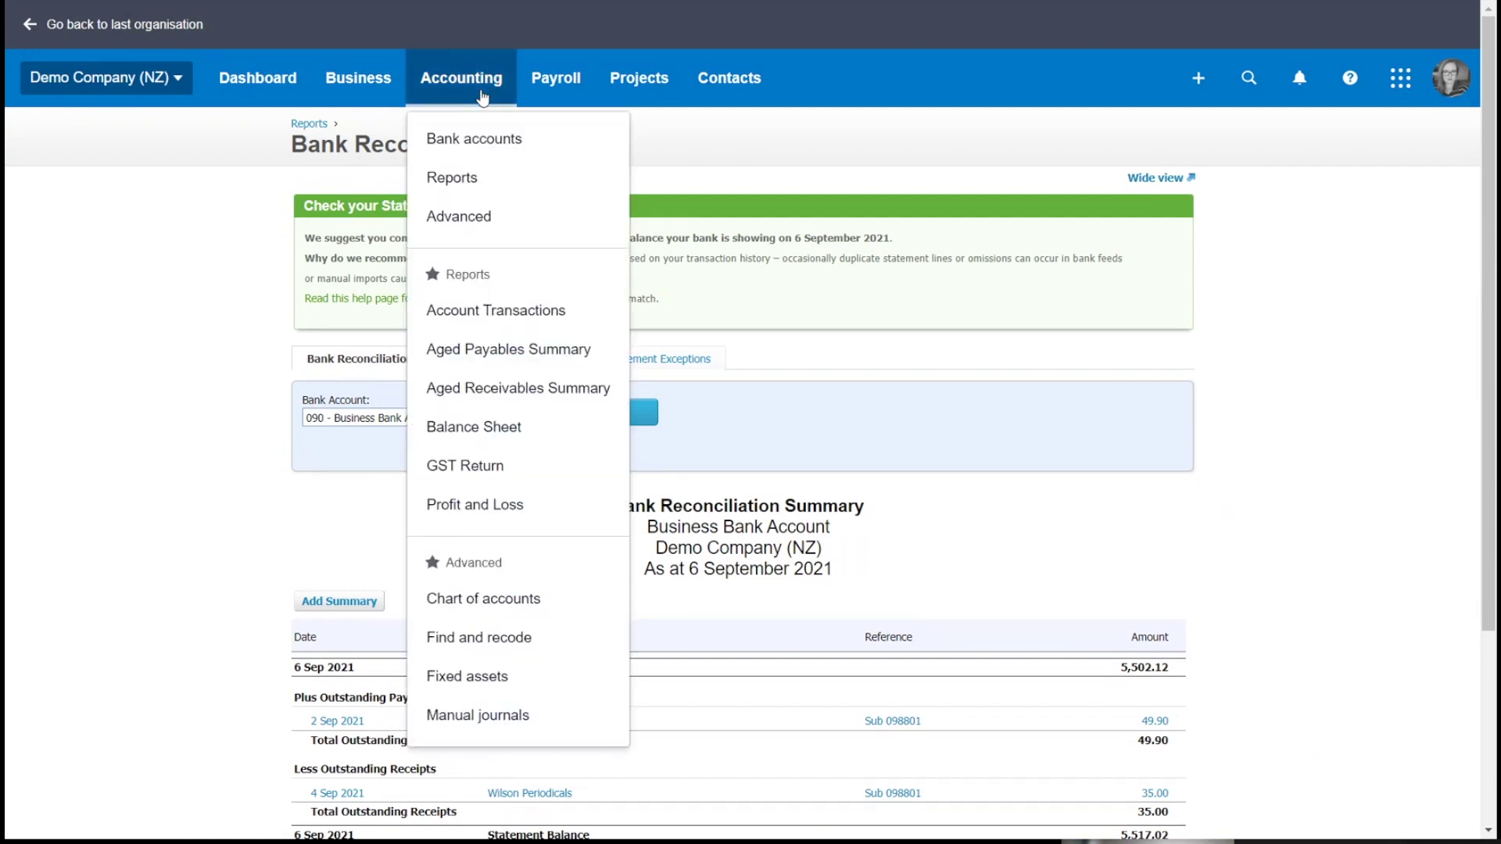
left_click(515, 478)
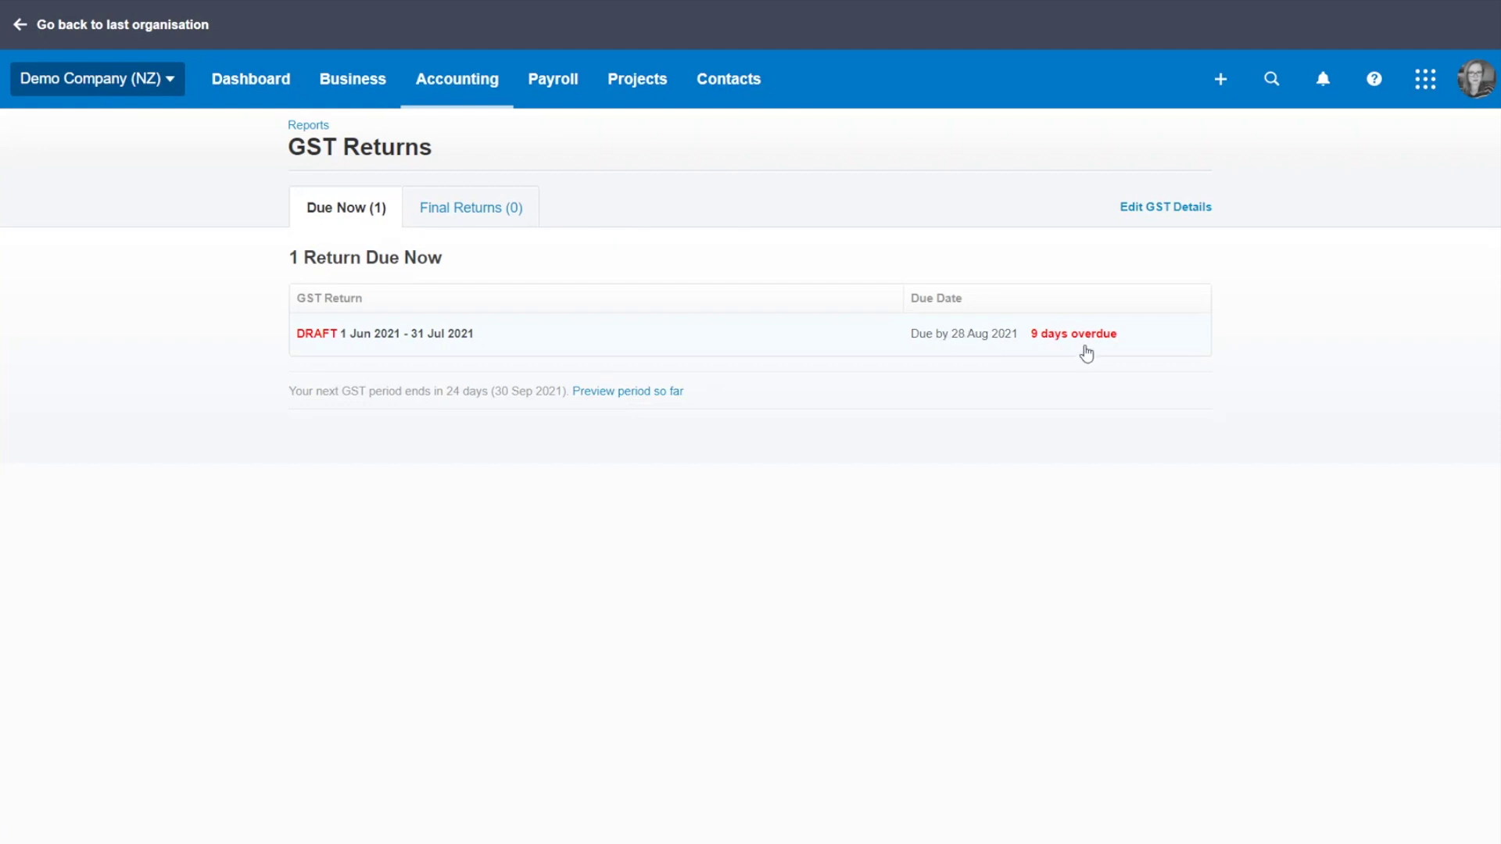
left_click(925, 341)
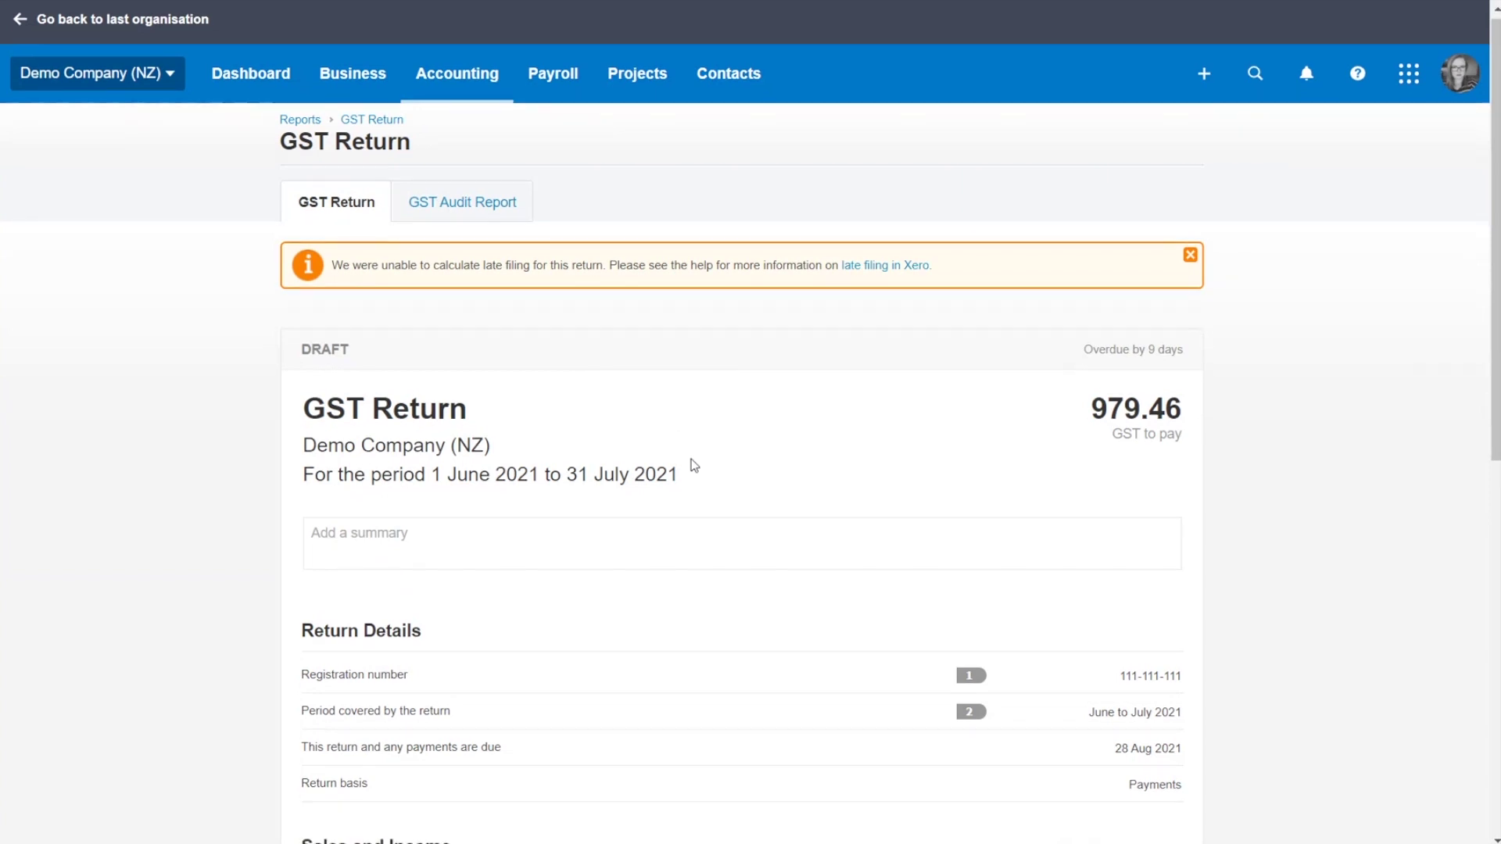
Examine the GST return's details, sales and income, purchases and expenses, adjustment boxes and GST to pay
scroll(732, 477, "down", 4)
scroll(773, 514, "down", 1)
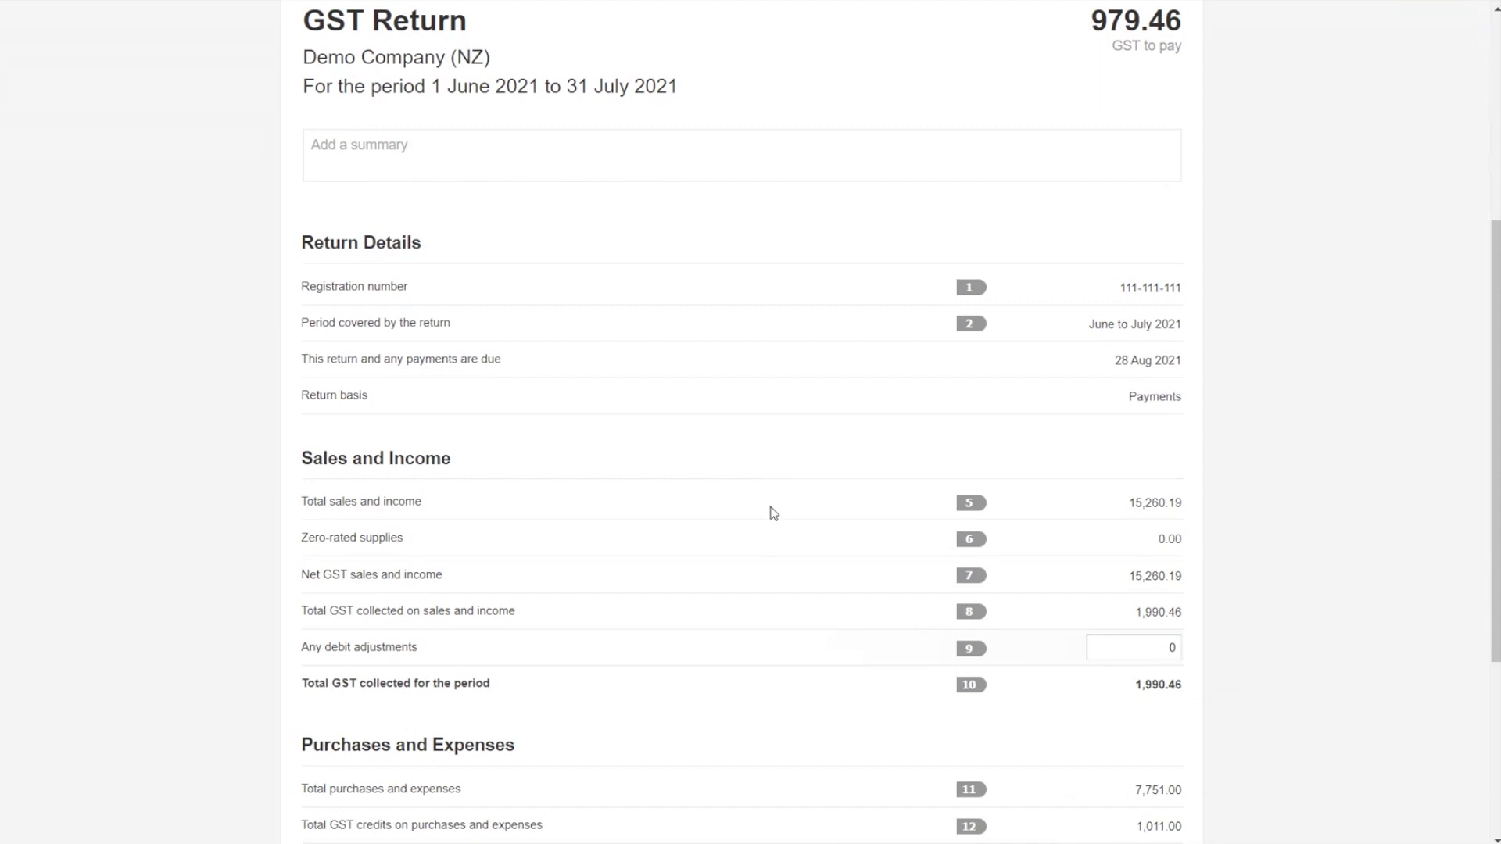
scroll(771, 573, "down", 3)
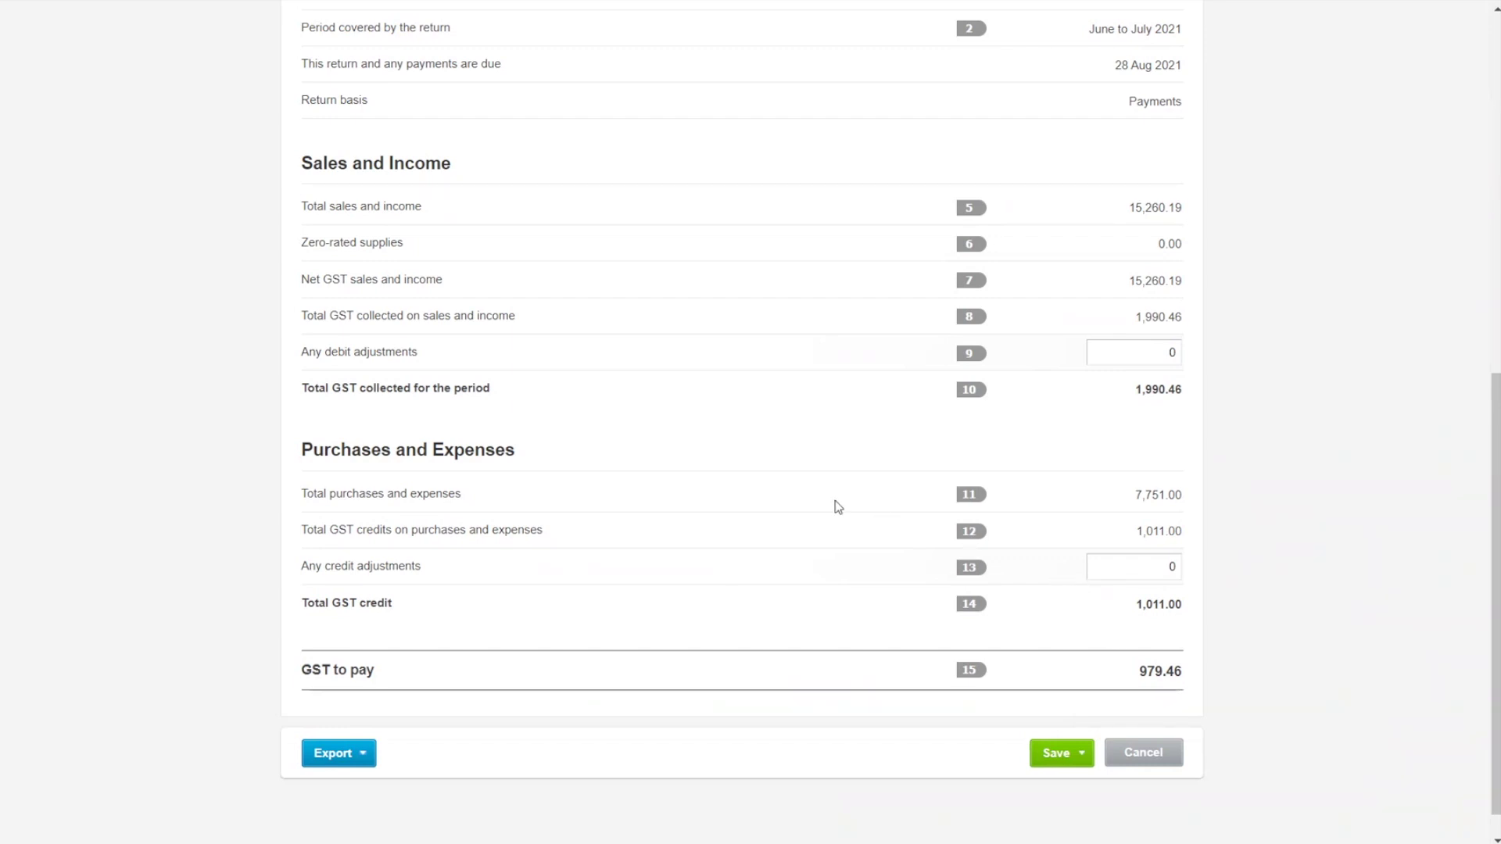
scroll(836, 504, "up", 1)
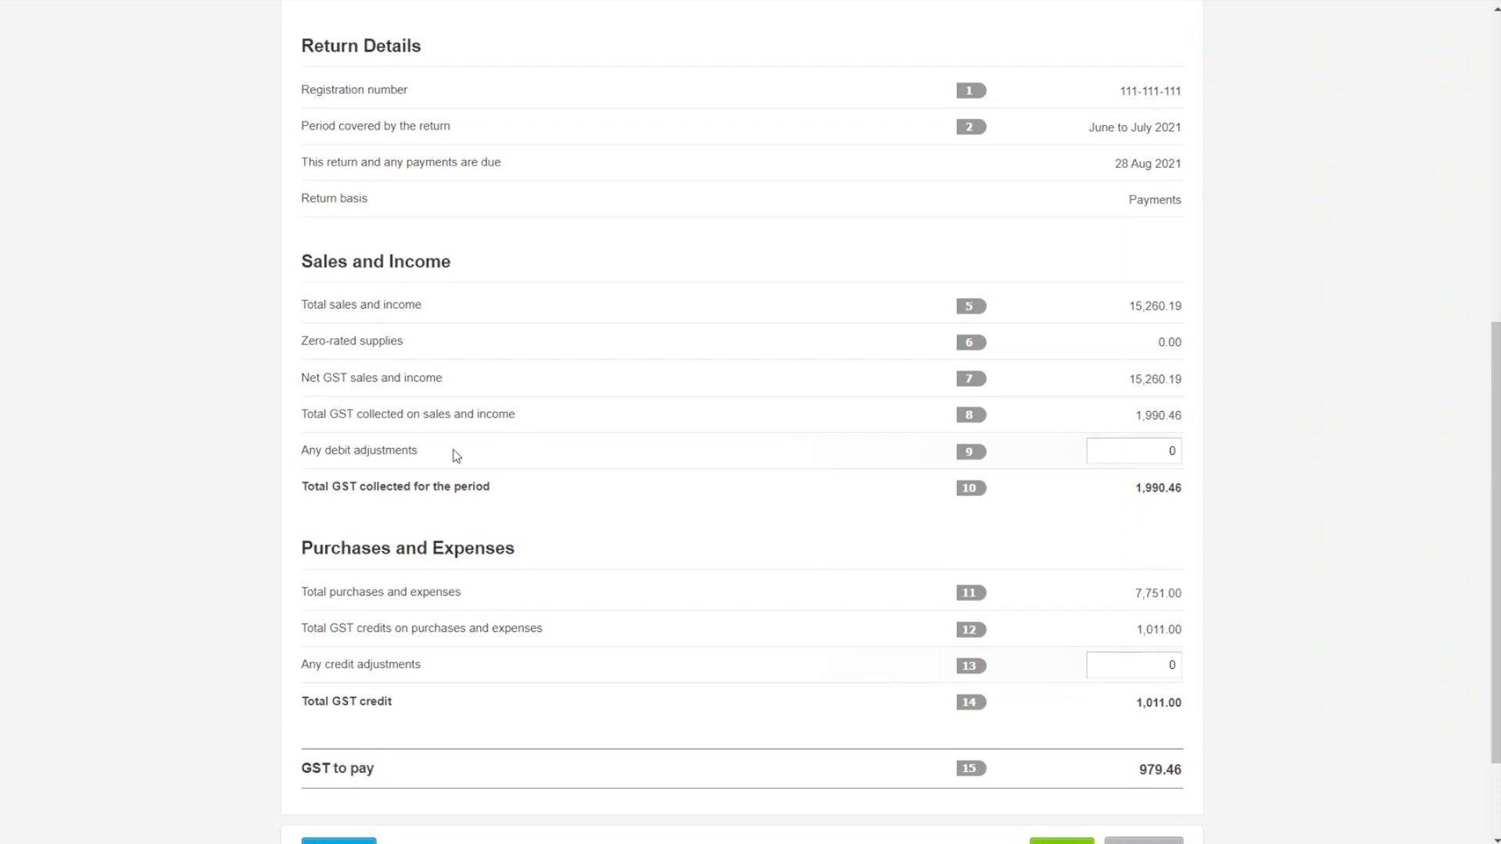
scroll(450, 610, "up", 4)
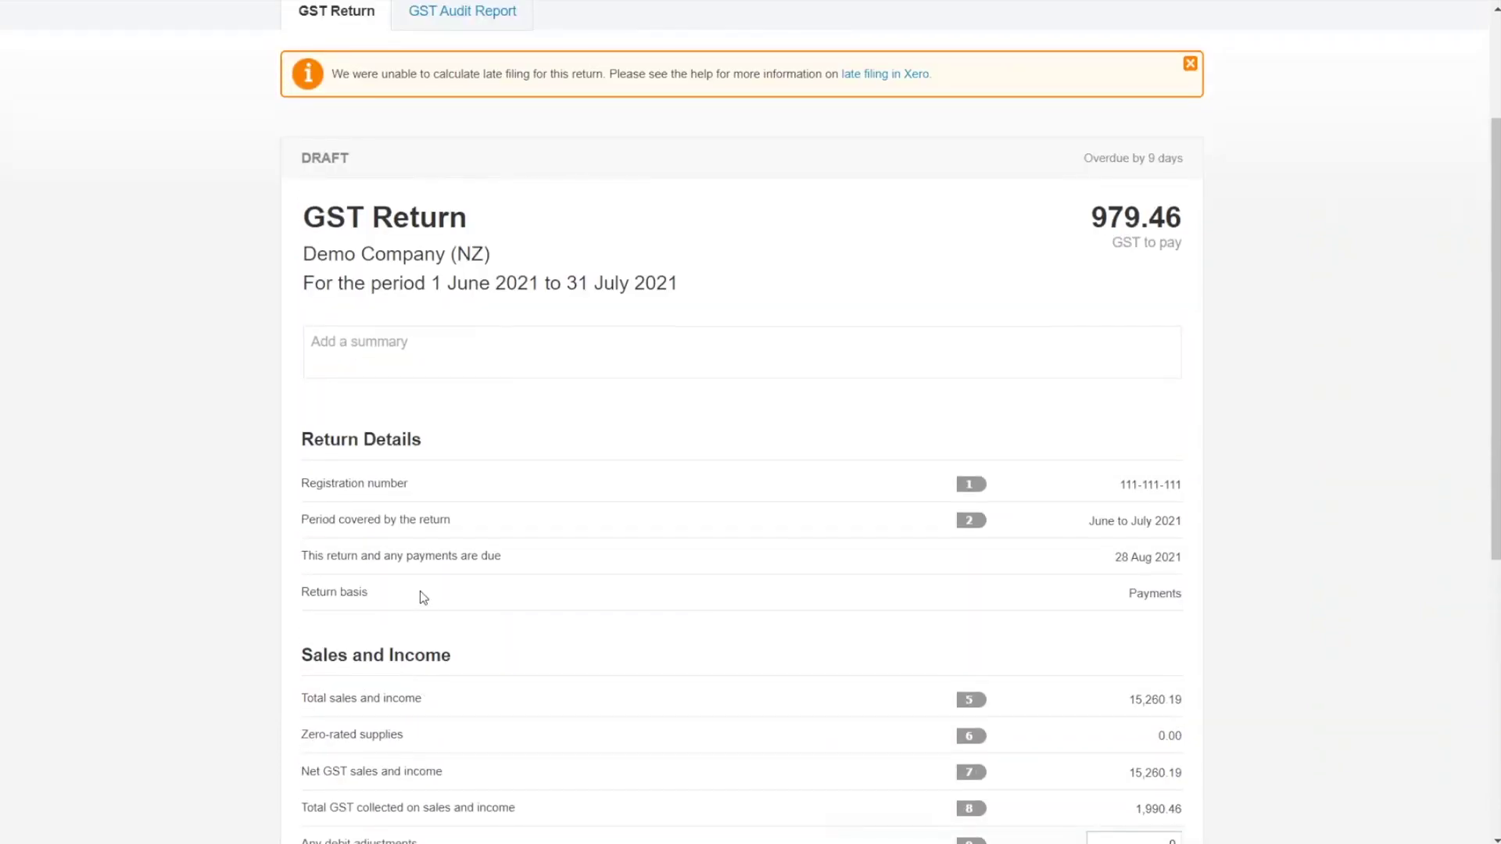
scroll(419, 596, "up", 1)
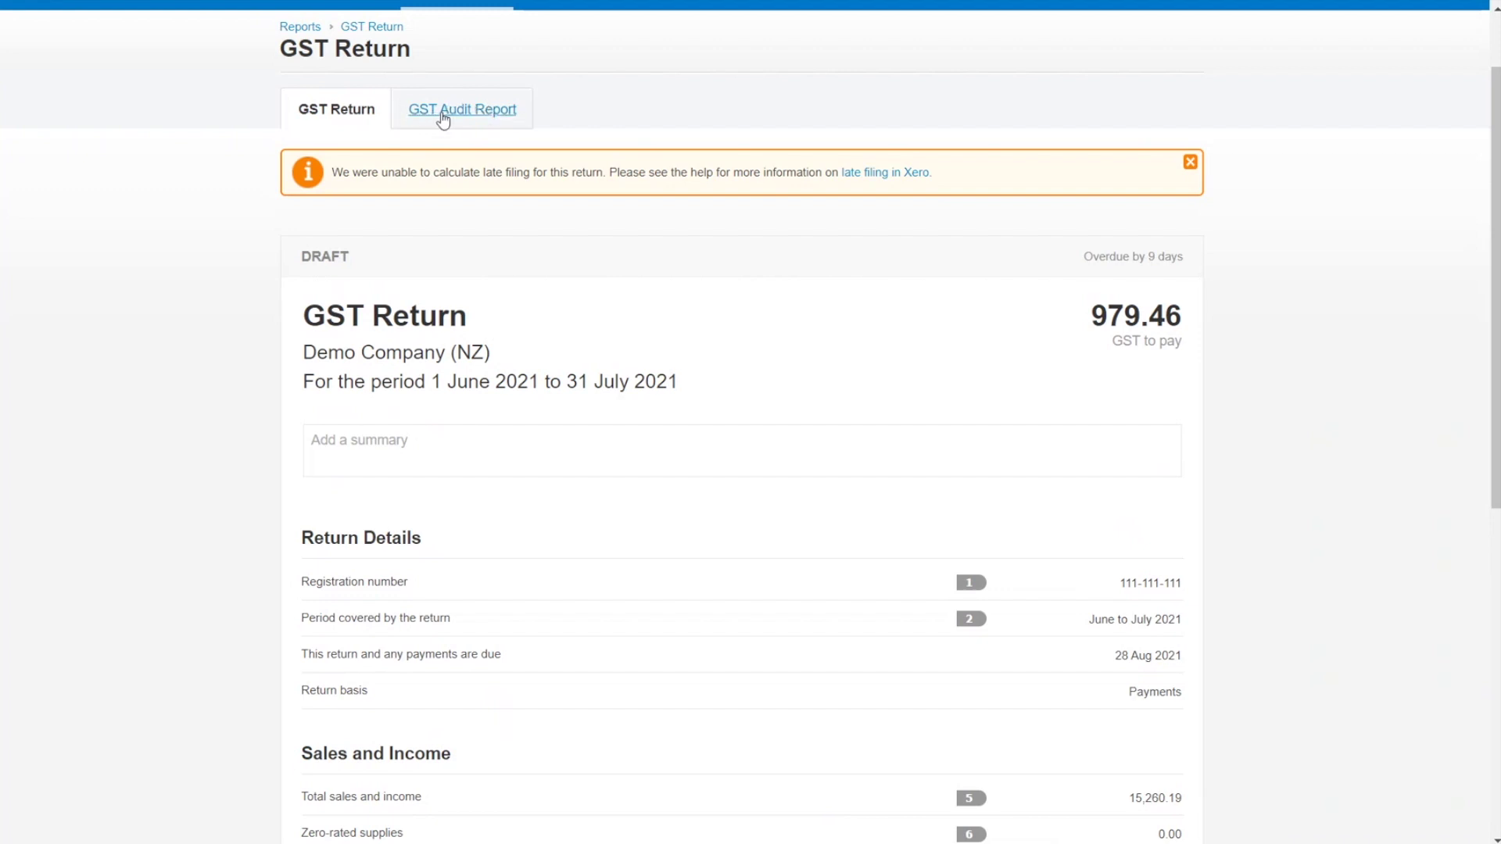
Open the return's GST Audit Report and sort its transactions by account, comparing this with sorting by date
left_click(484, 112)
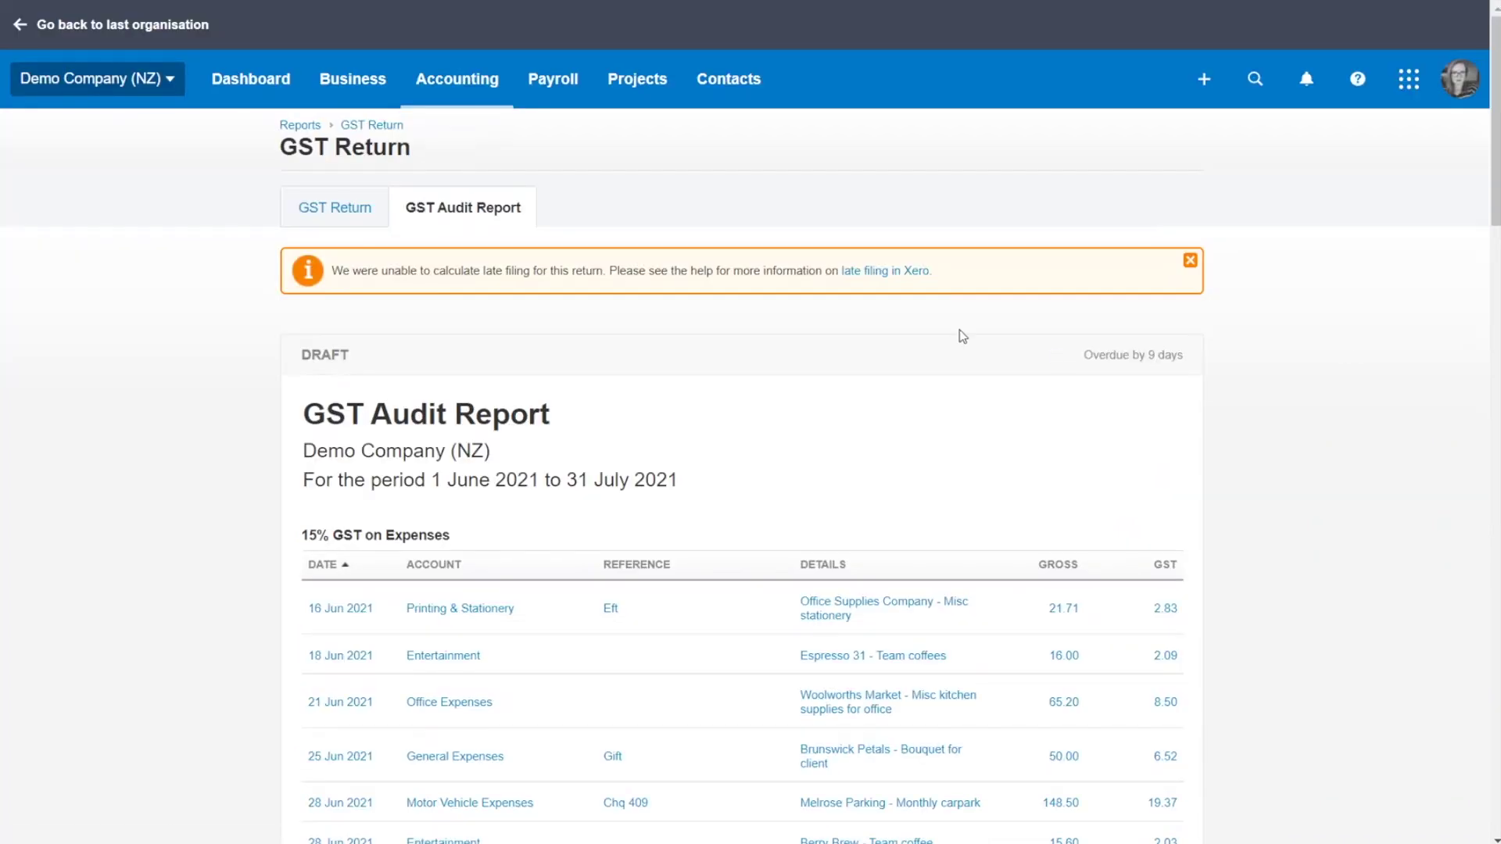
scroll(1269, 380, "down", 3)
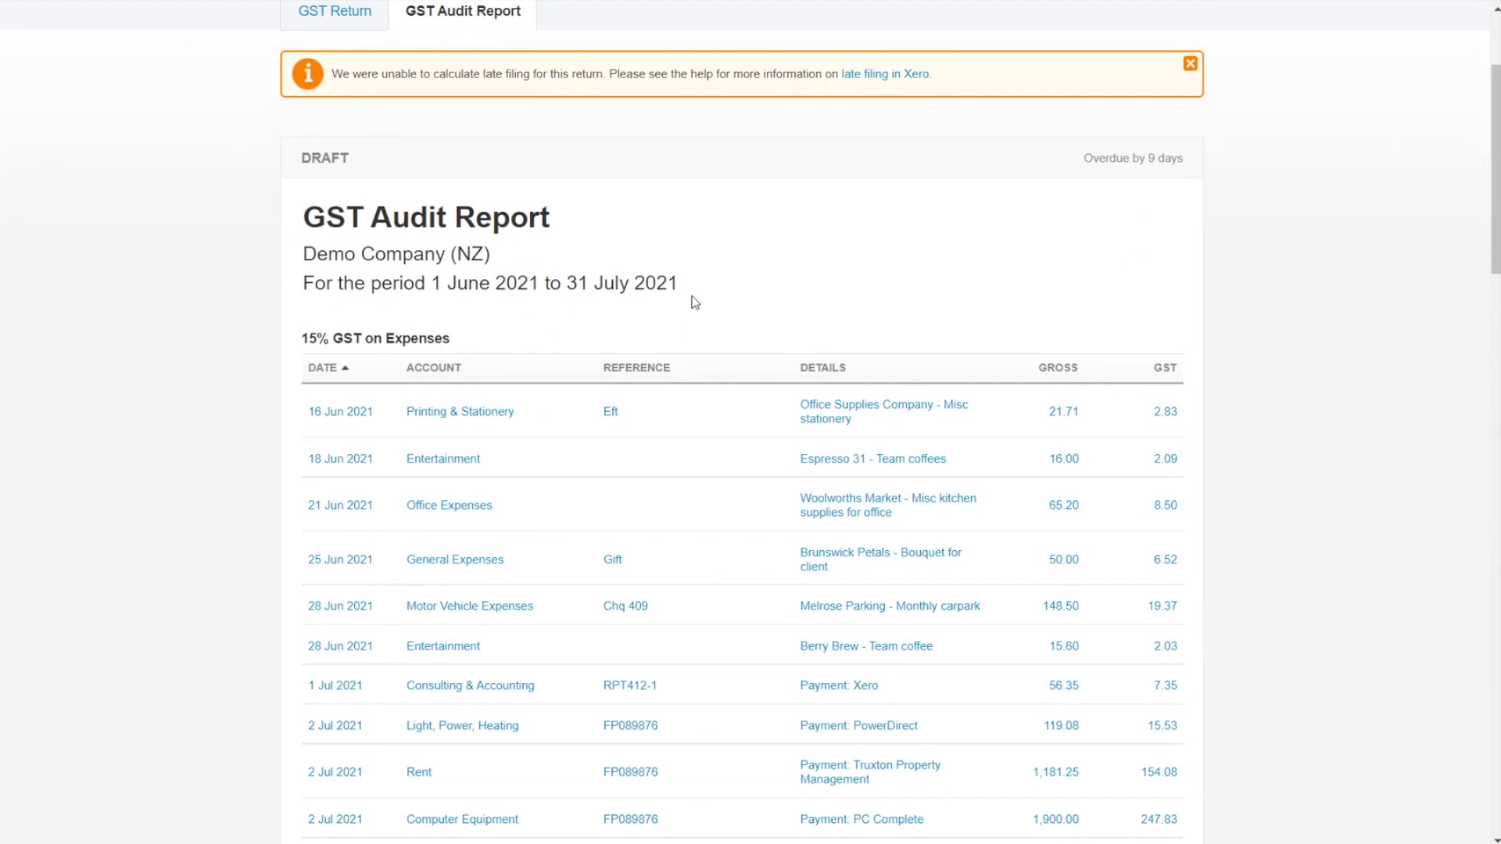
left_click(433, 369)
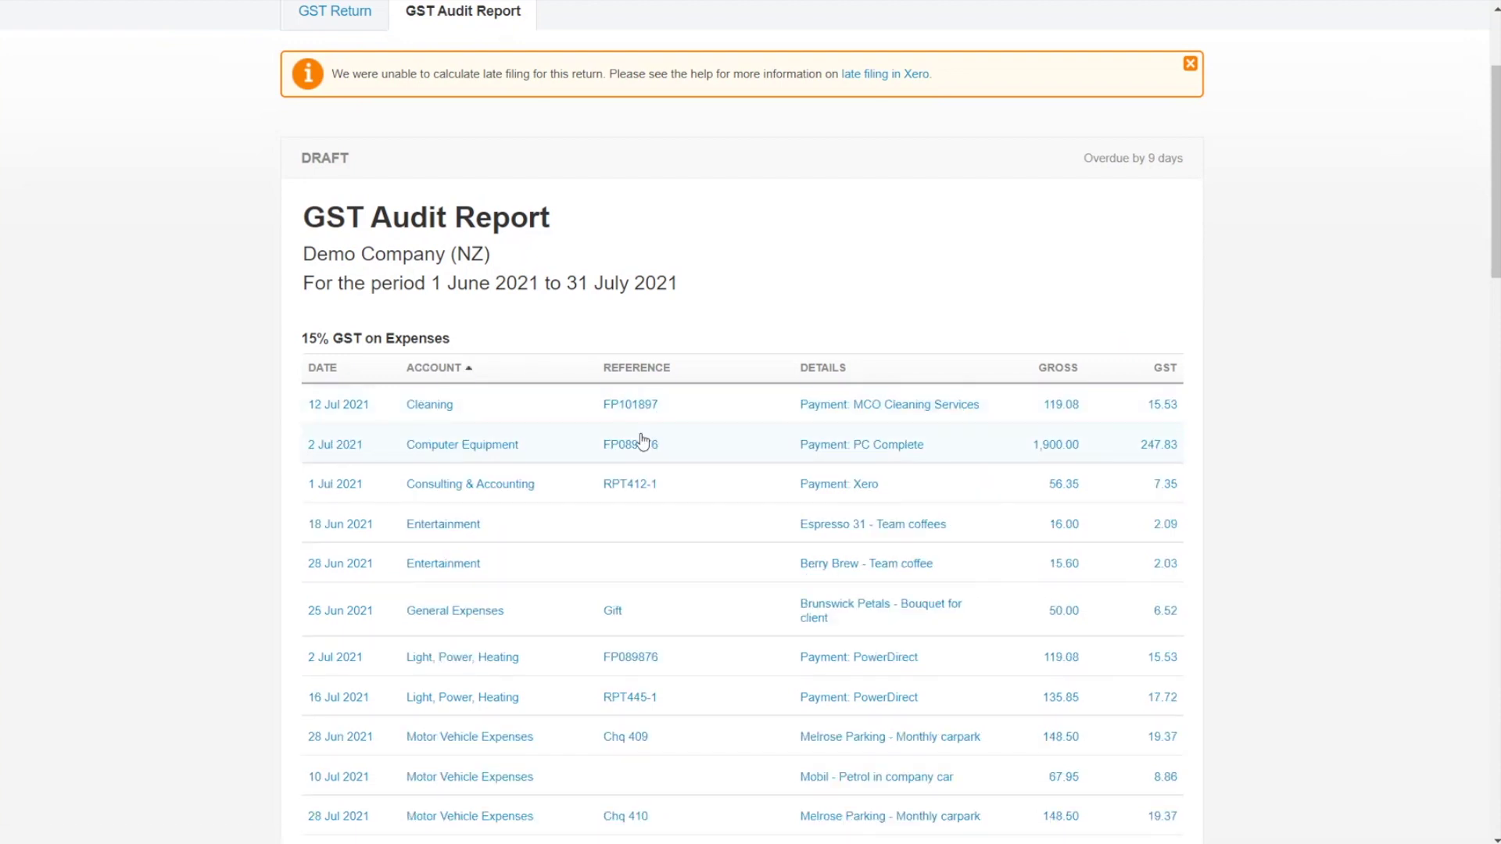
left_click(316, 368)
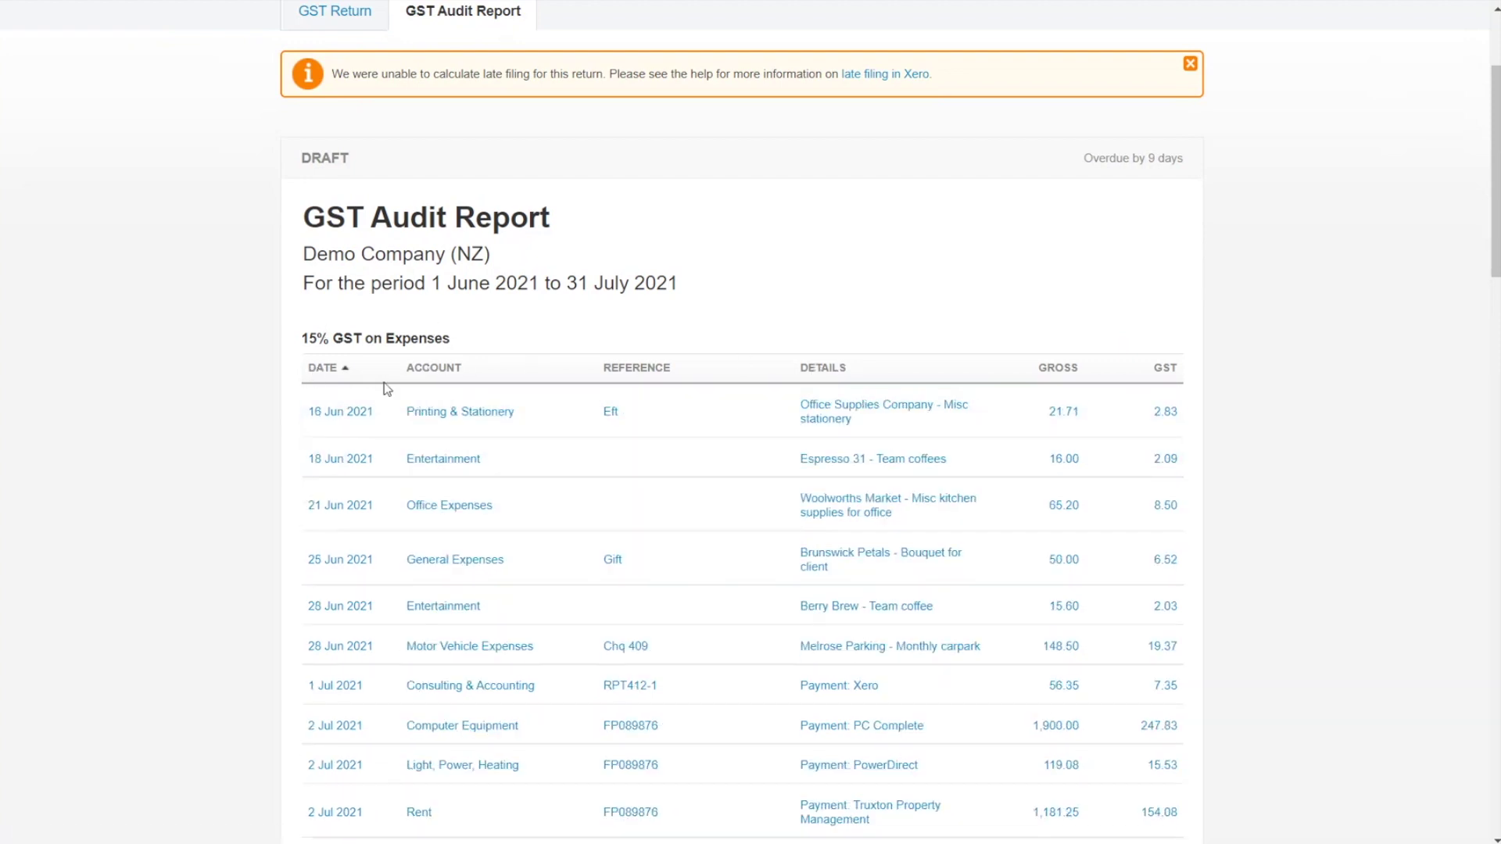
left_click(446, 374)
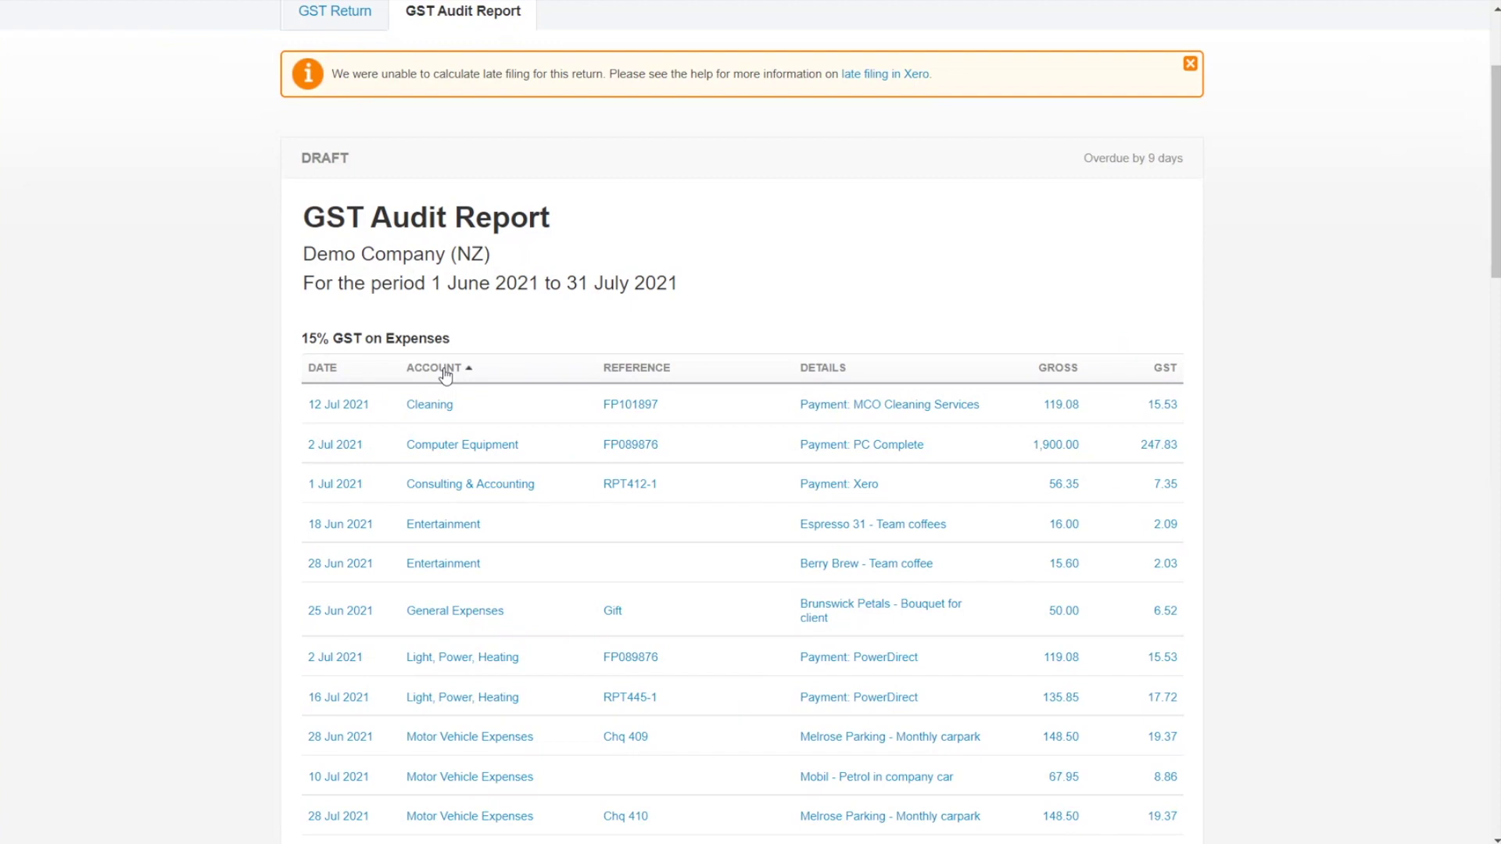
Examine the GST Audit Report's 15% GST on Expenses, 15% GST on Income and No GST transactions
scroll(647, 562, "down", 3)
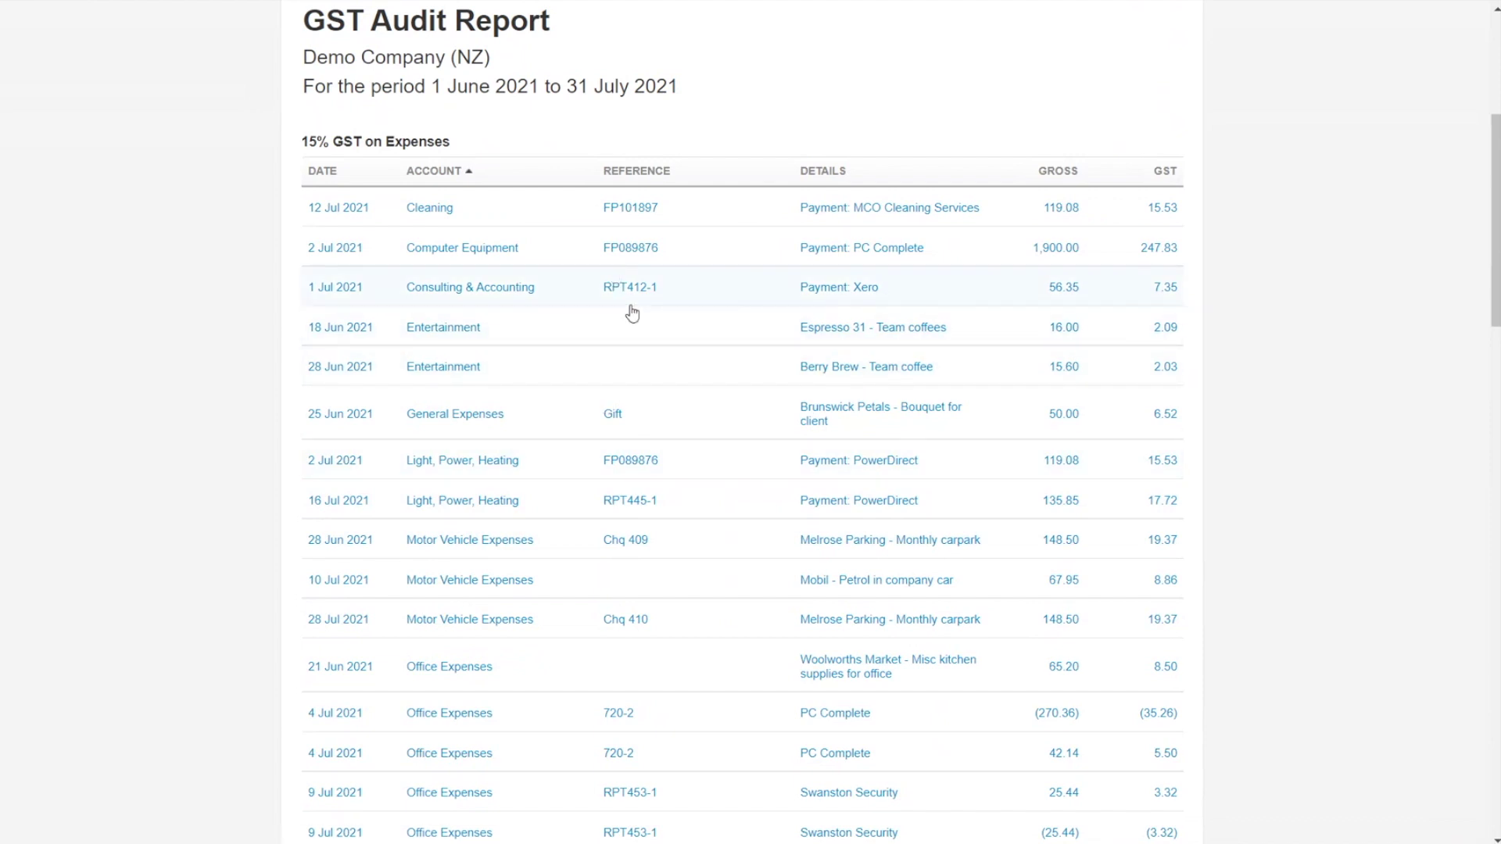
scroll(649, 391, "down", 3)
scroll(667, 494, "down", 5)
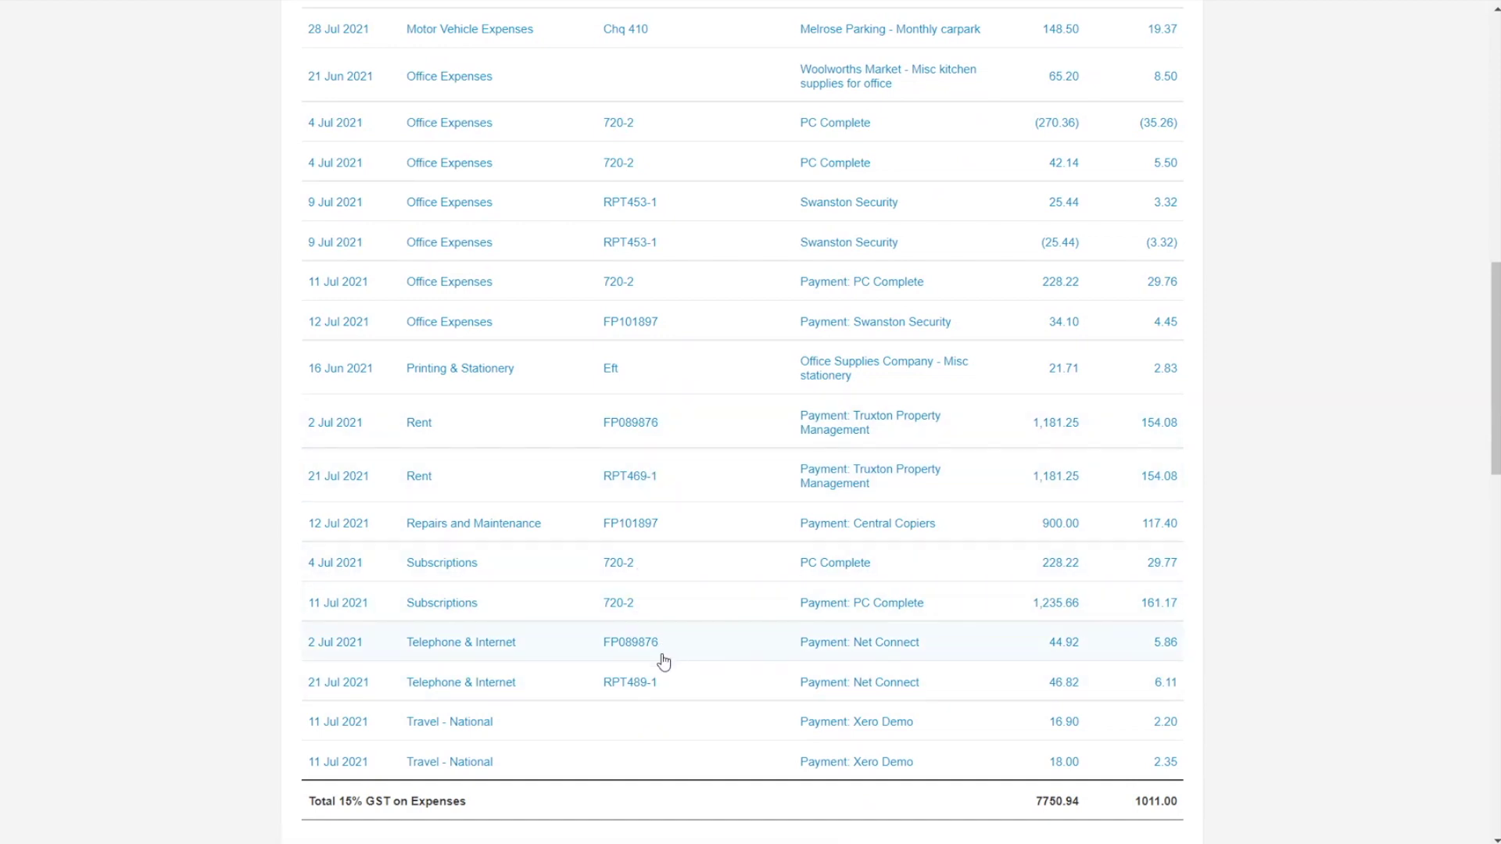
scroll(696, 700, "down", 2)
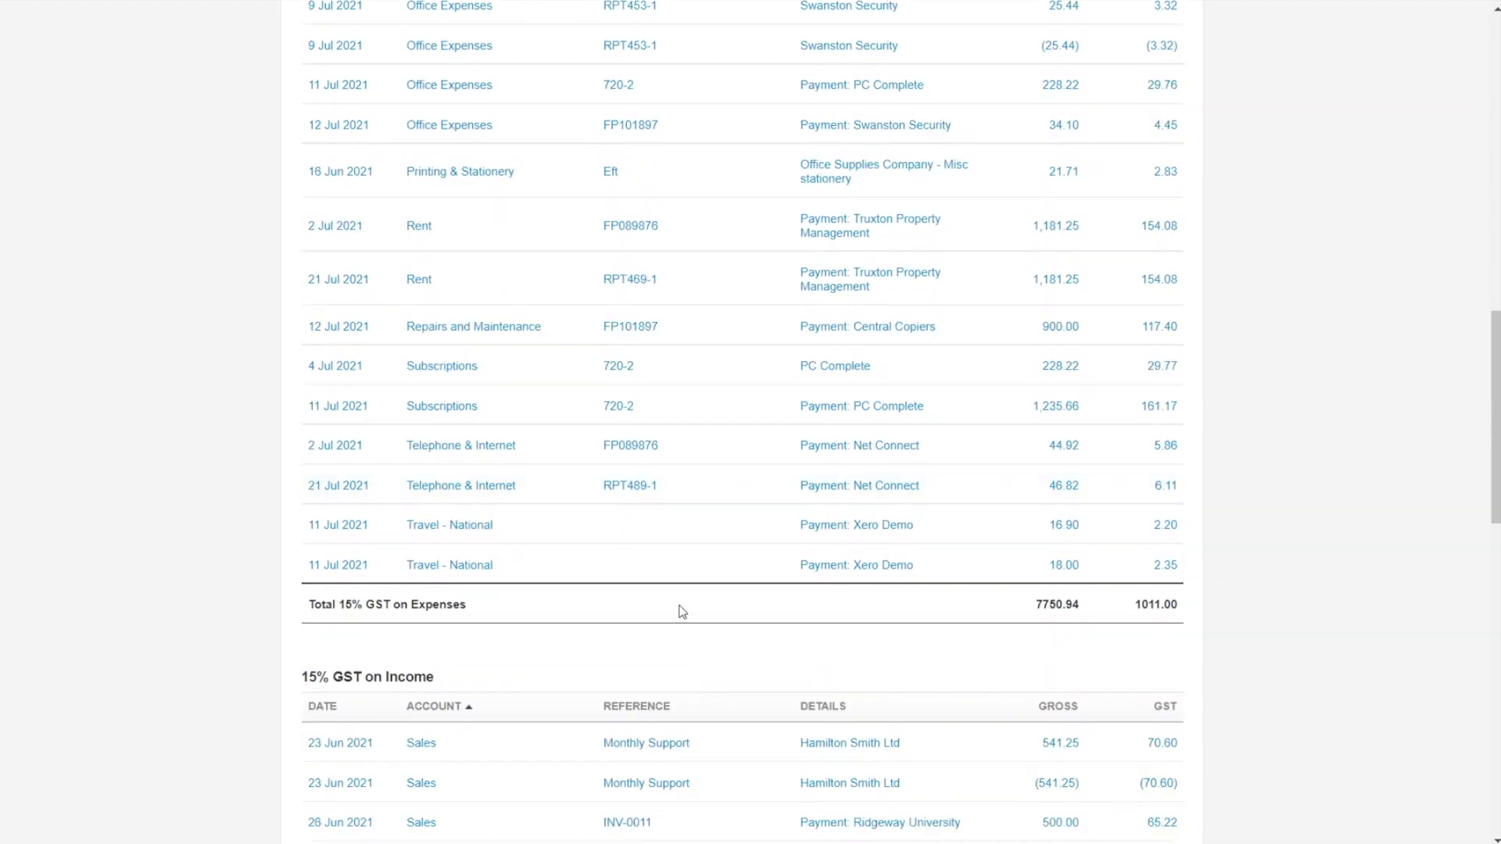
scroll(680, 611, "down", 2)
scroll(680, 555, "down", 2)
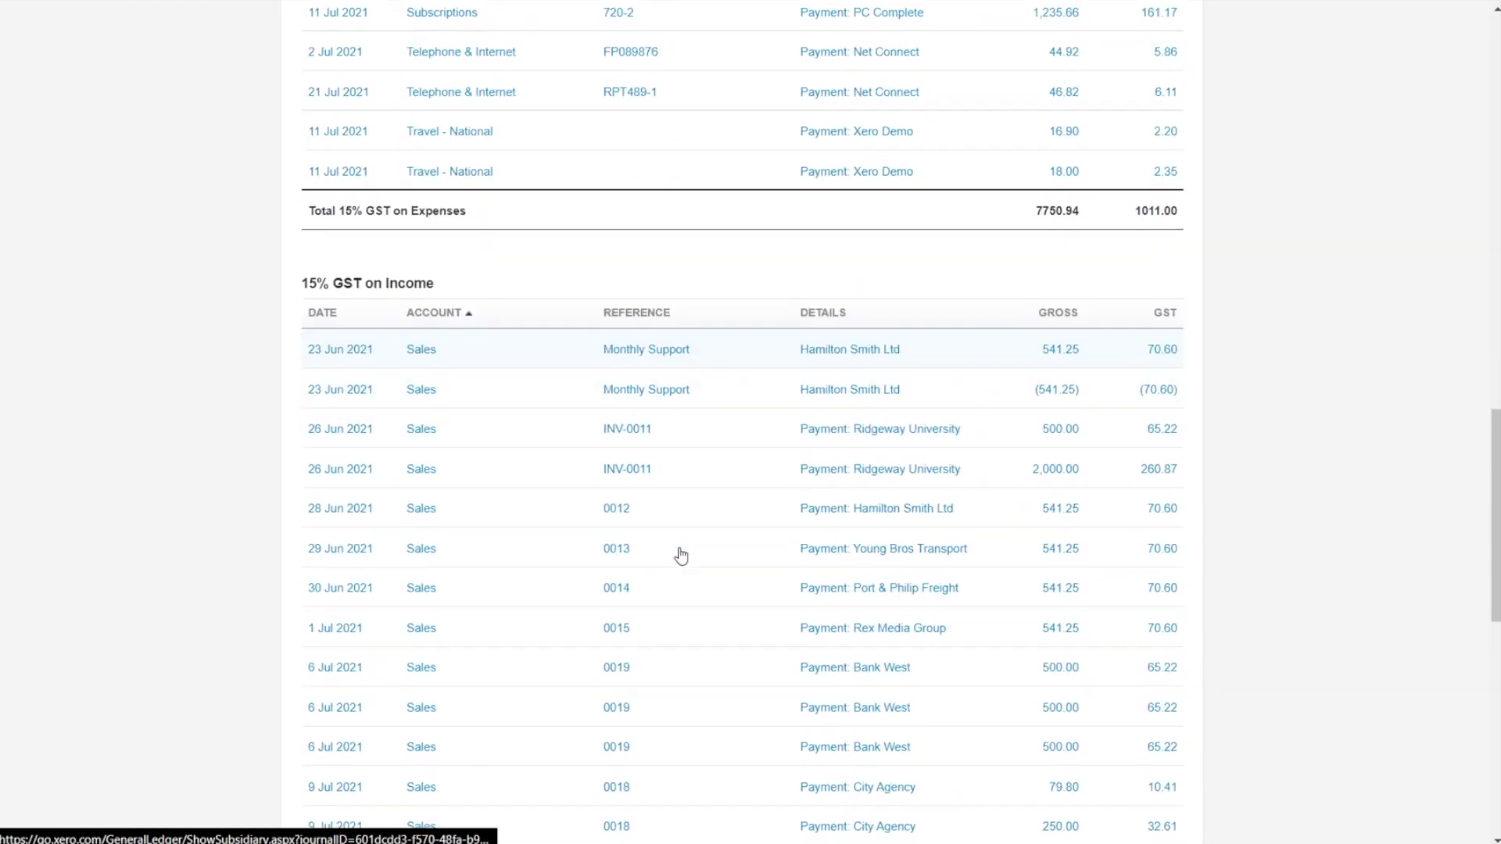
scroll(661, 424, "down", 3)
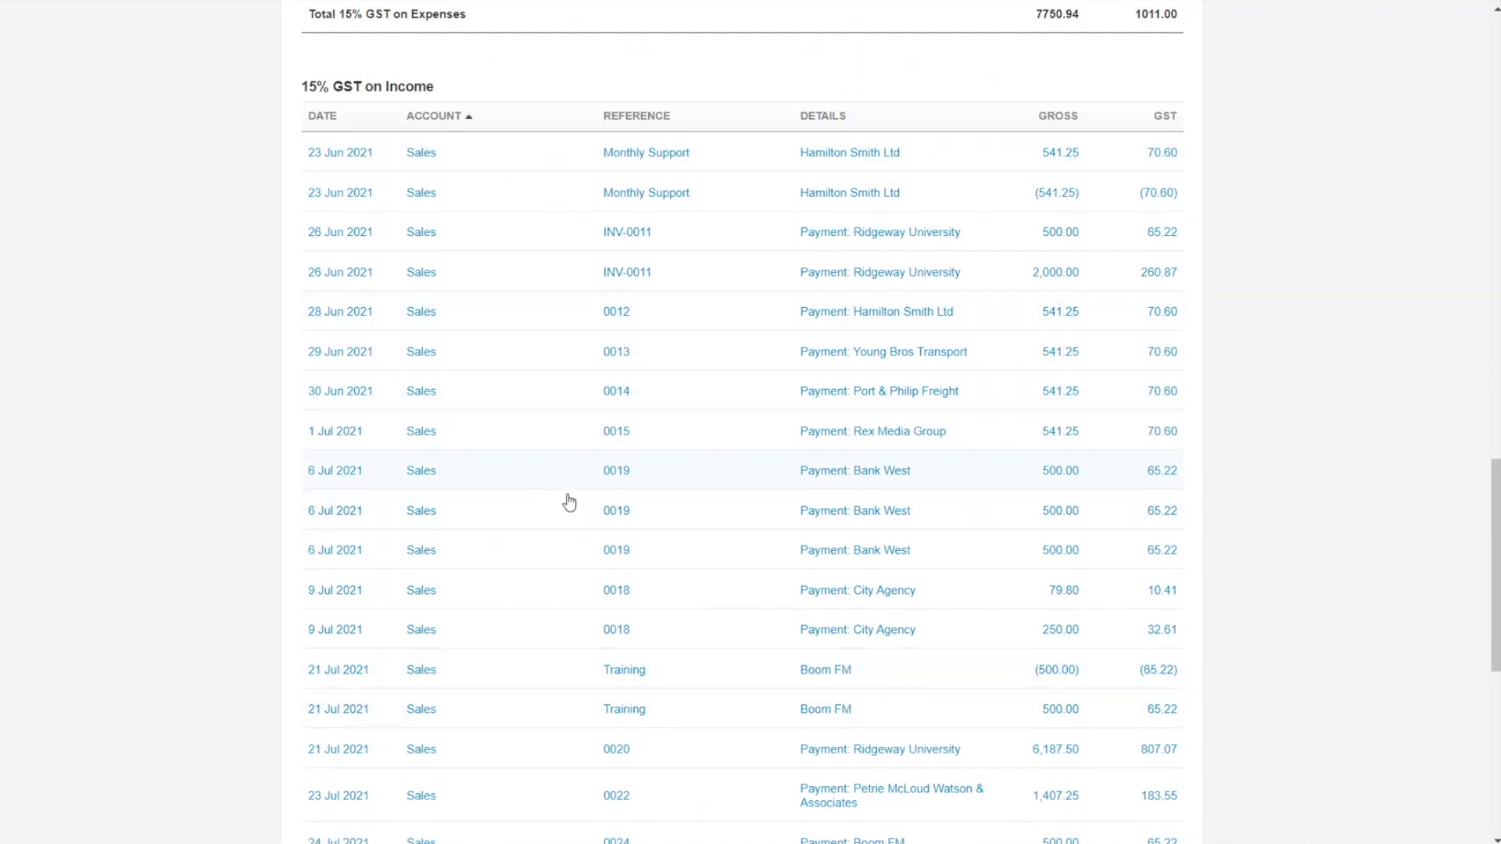
scroll(570, 508, "down", 3)
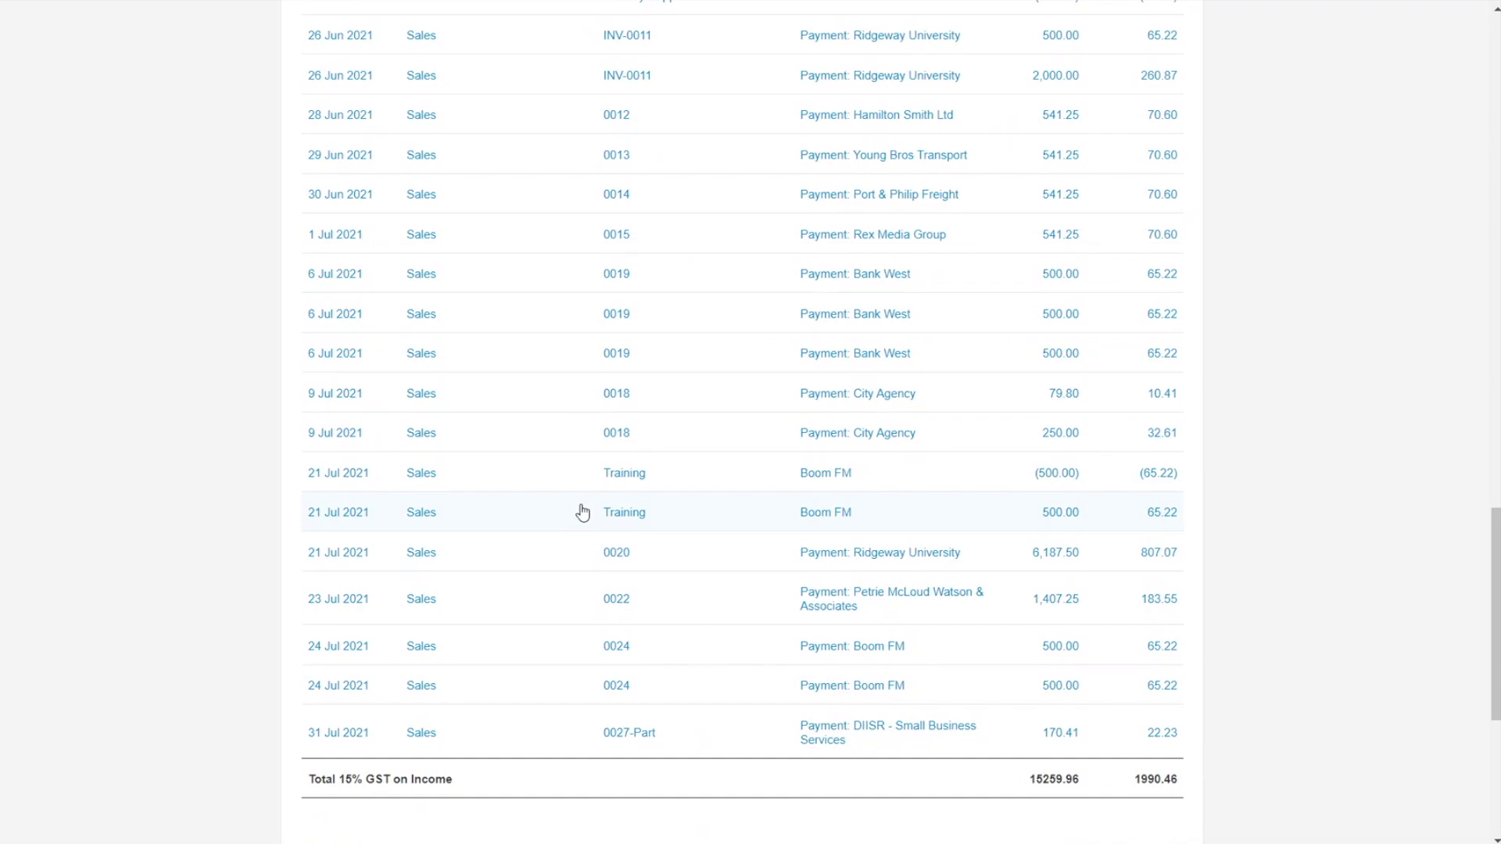
scroll(506, 412, "down", 4)
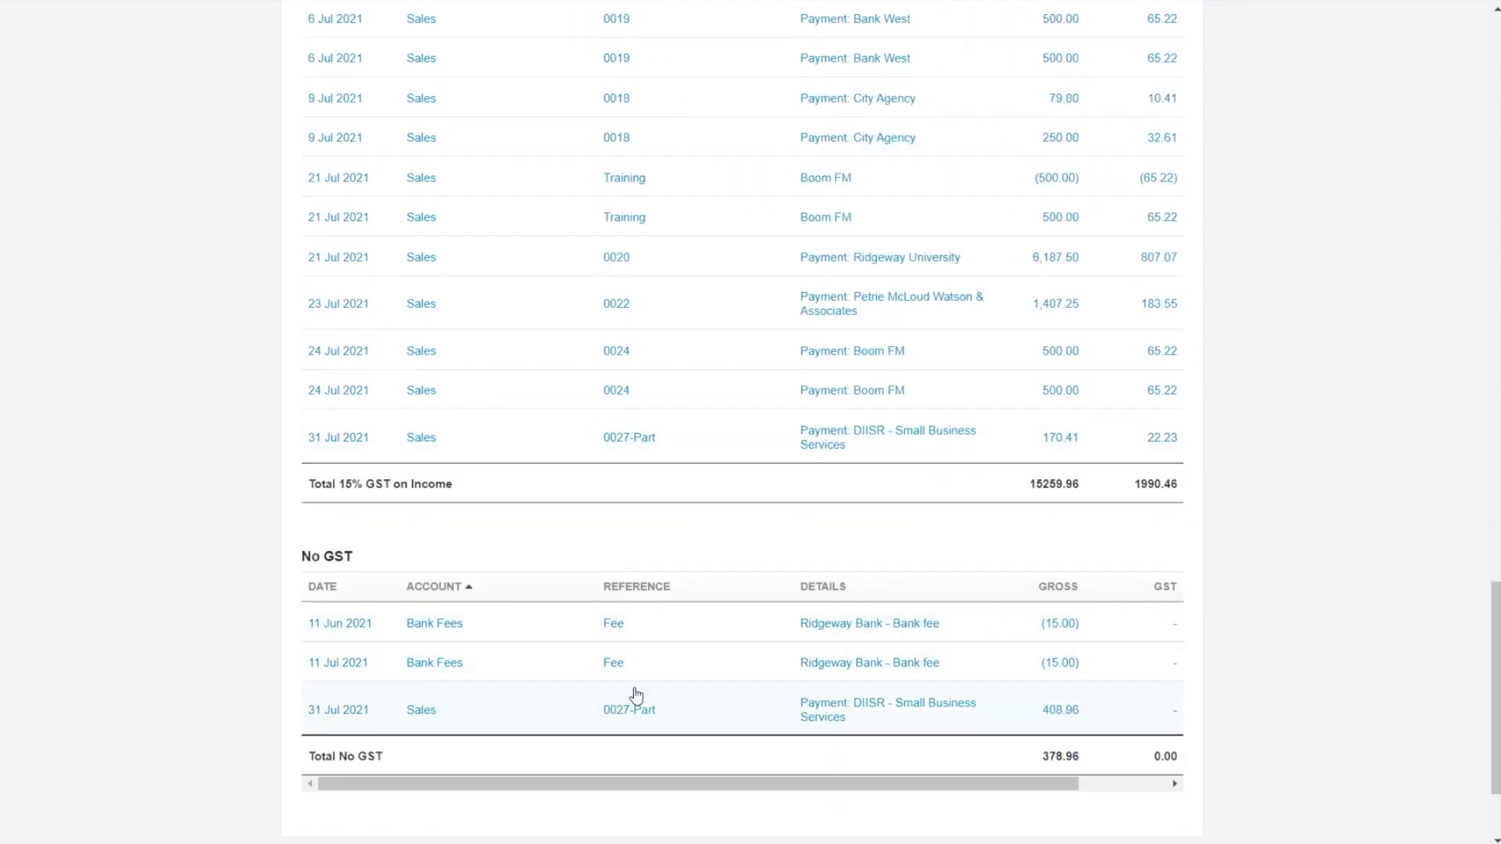
scroll(637, 695, "down", 2)
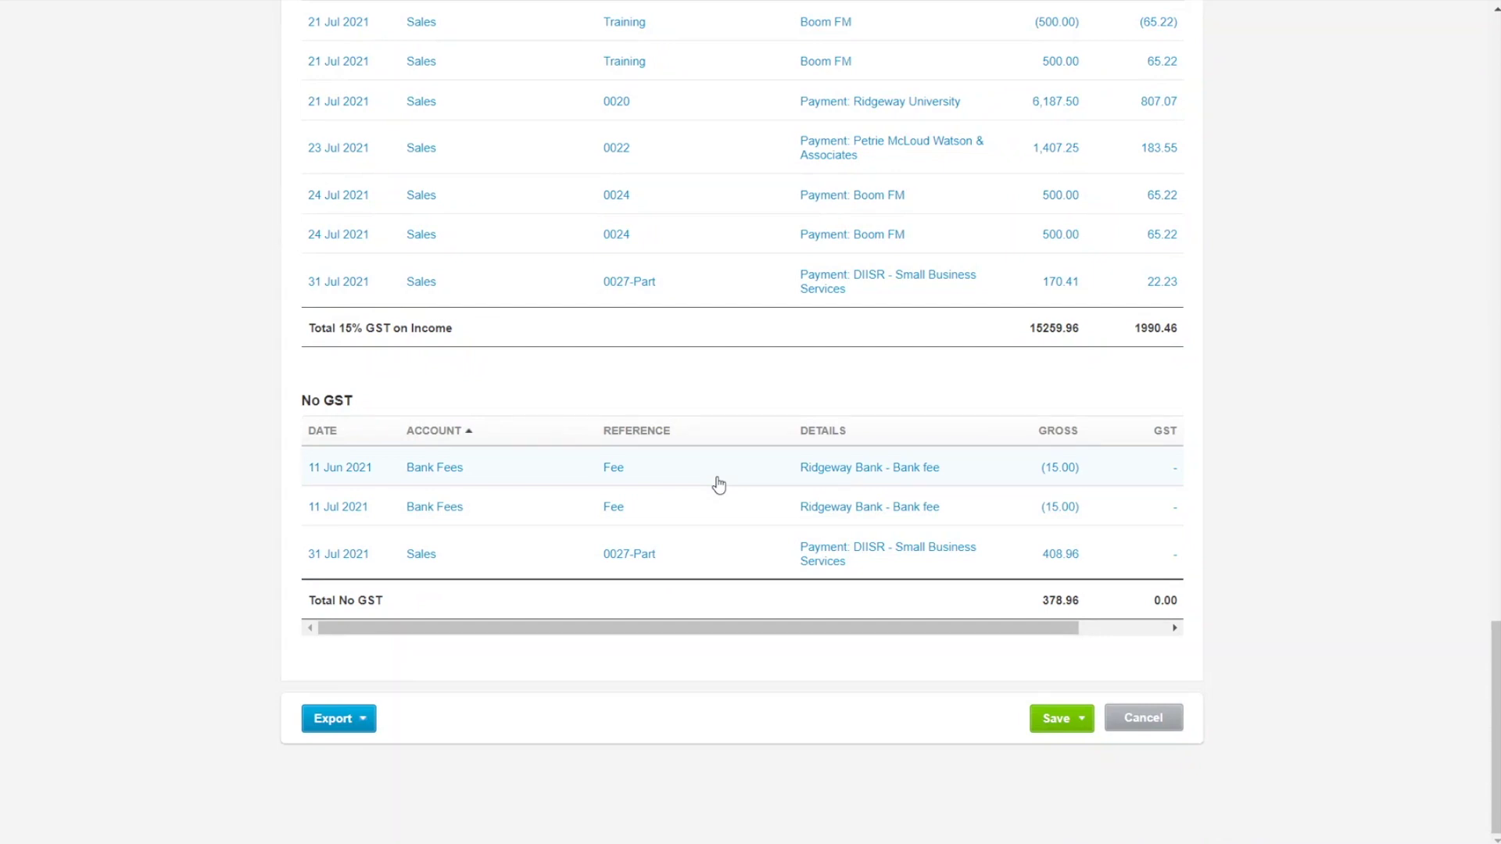
Open a Travel - National payment to Xero Demo dated 11 Jul 2021 from the expenses section and follow it to the transaction behind it
scroll(754, 650, "up", 10)
scroll(752, 710, "up", 12)
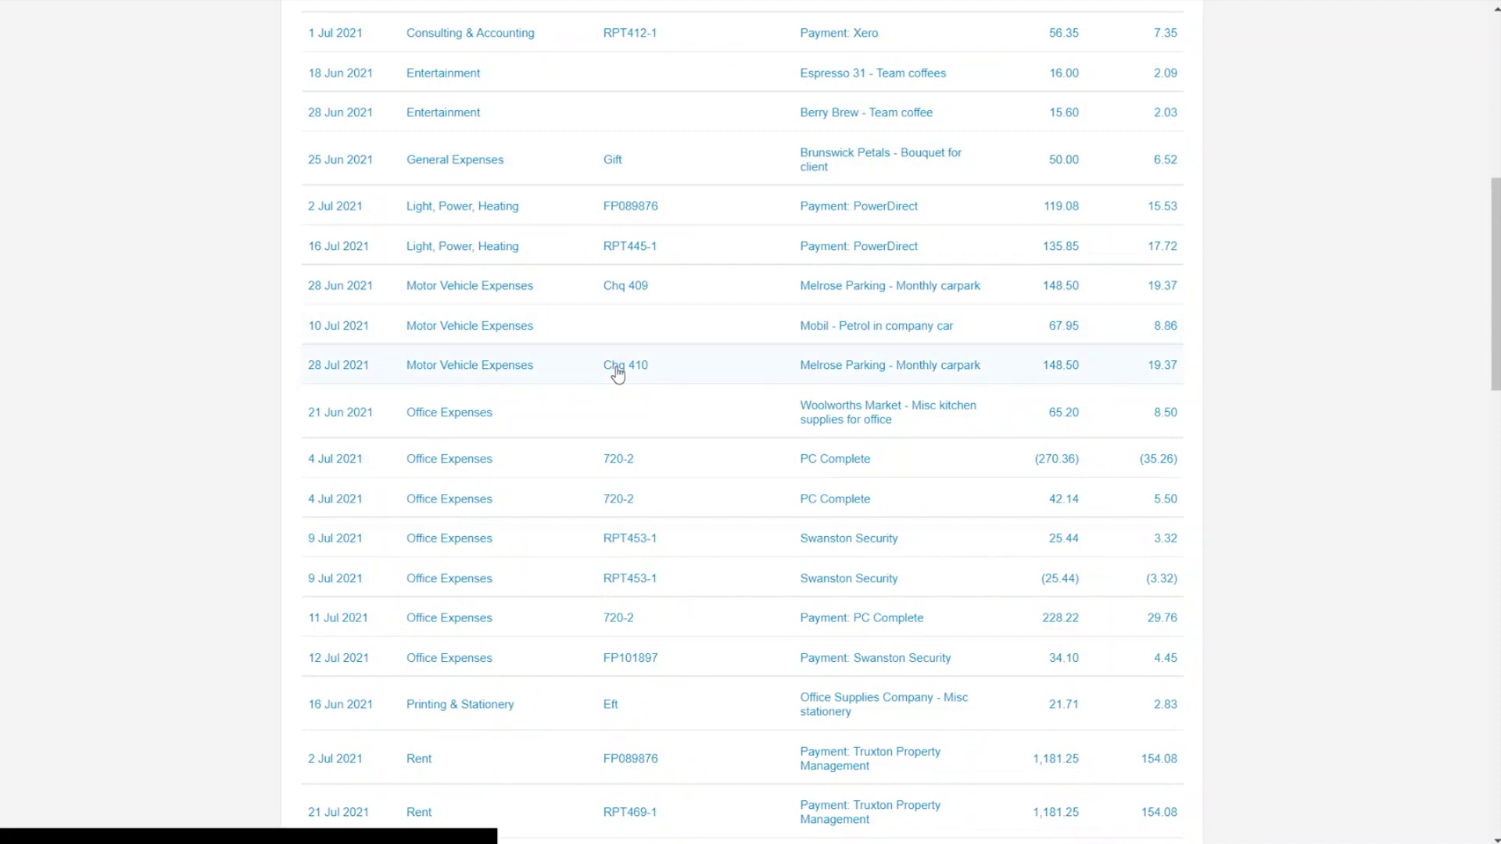
scroll(616, 375, "up", 3)
scroll(703, 527, "down", 3)
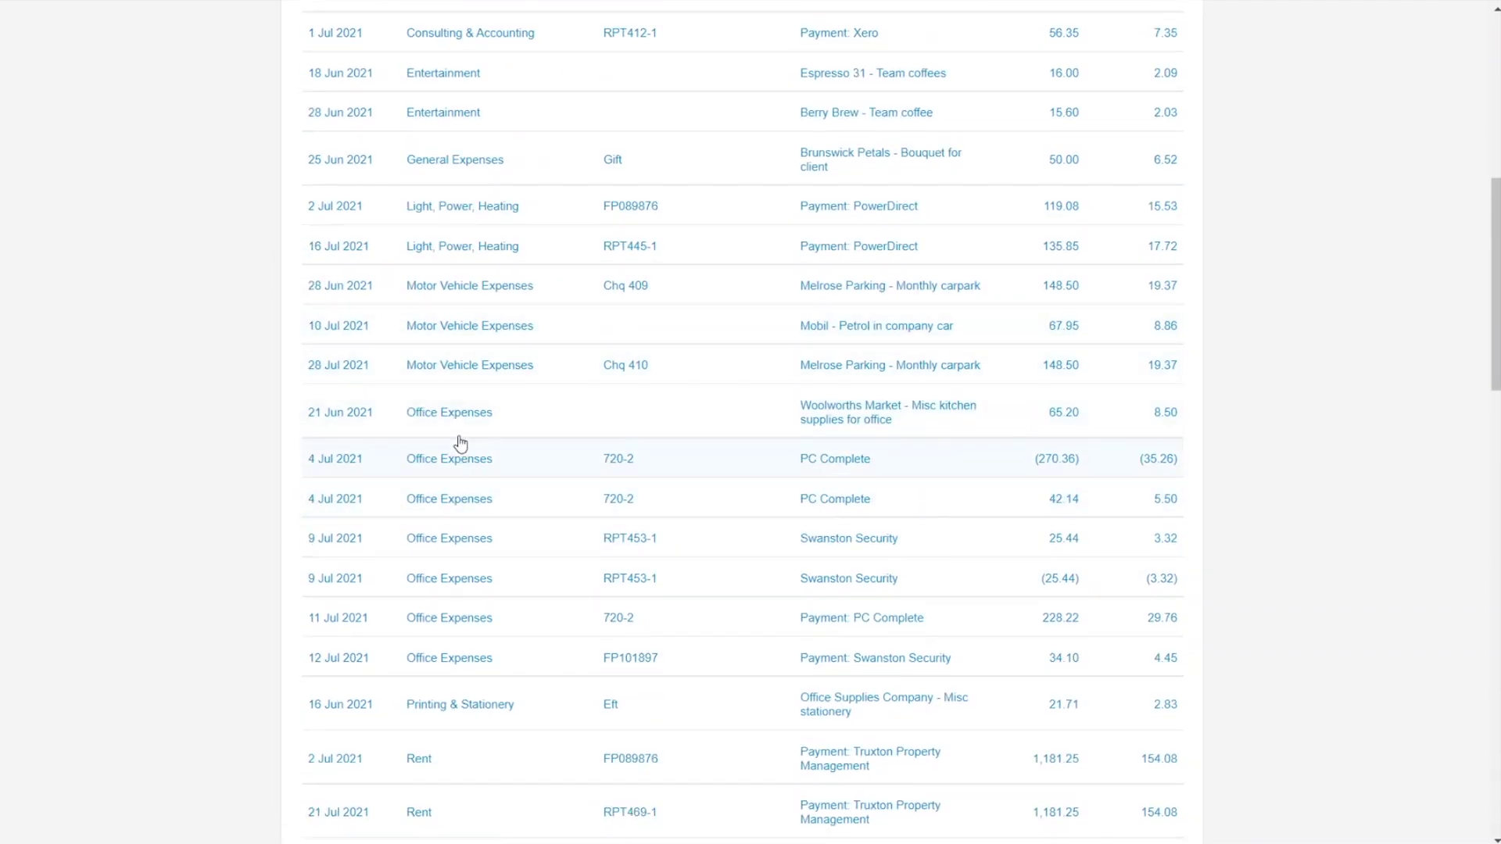
scroll(460, 430, "down", 7)
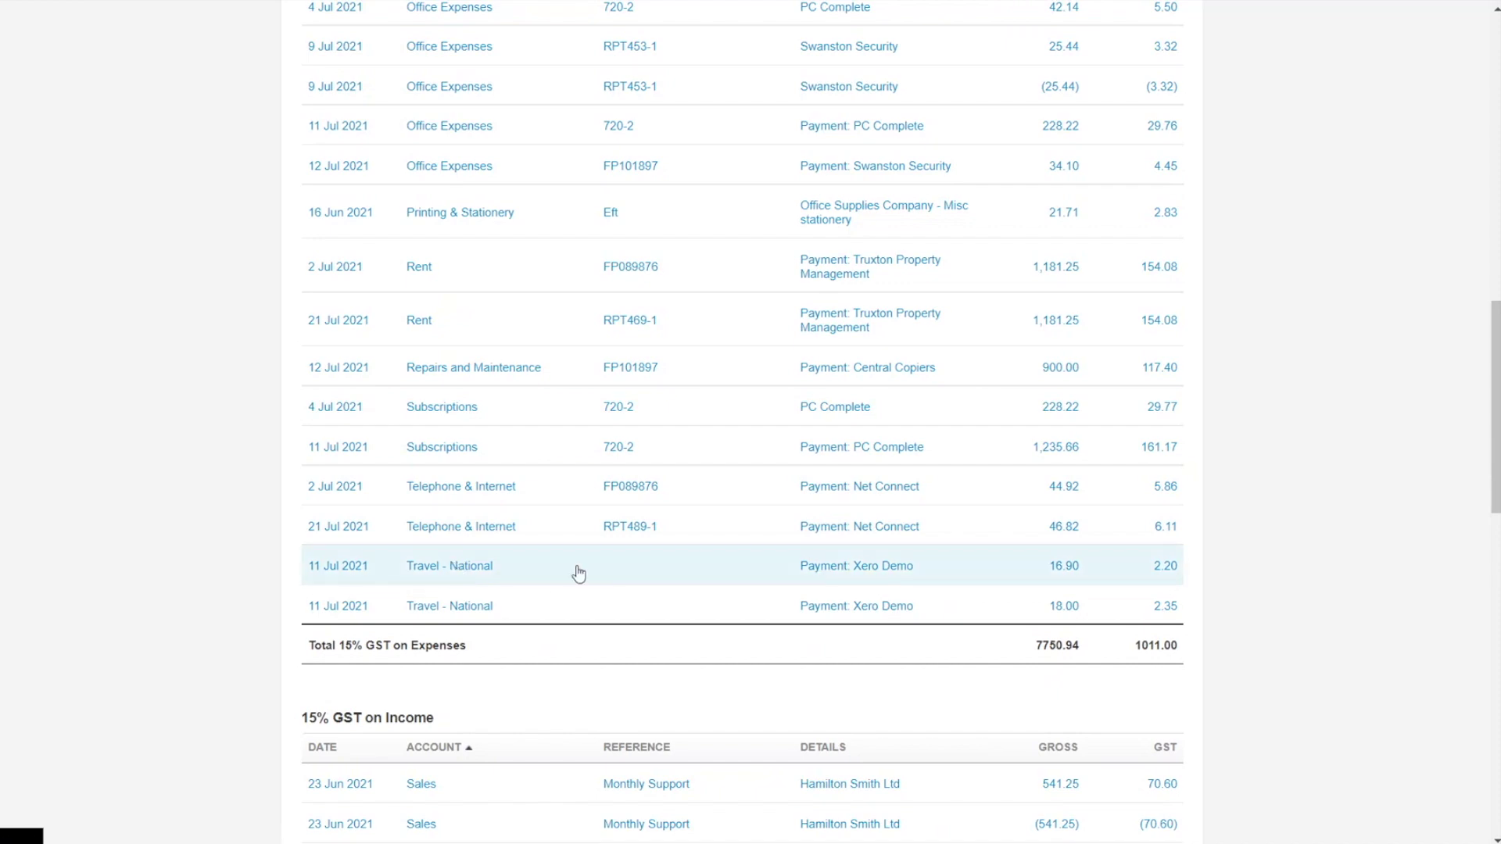
left_click(566, 603)
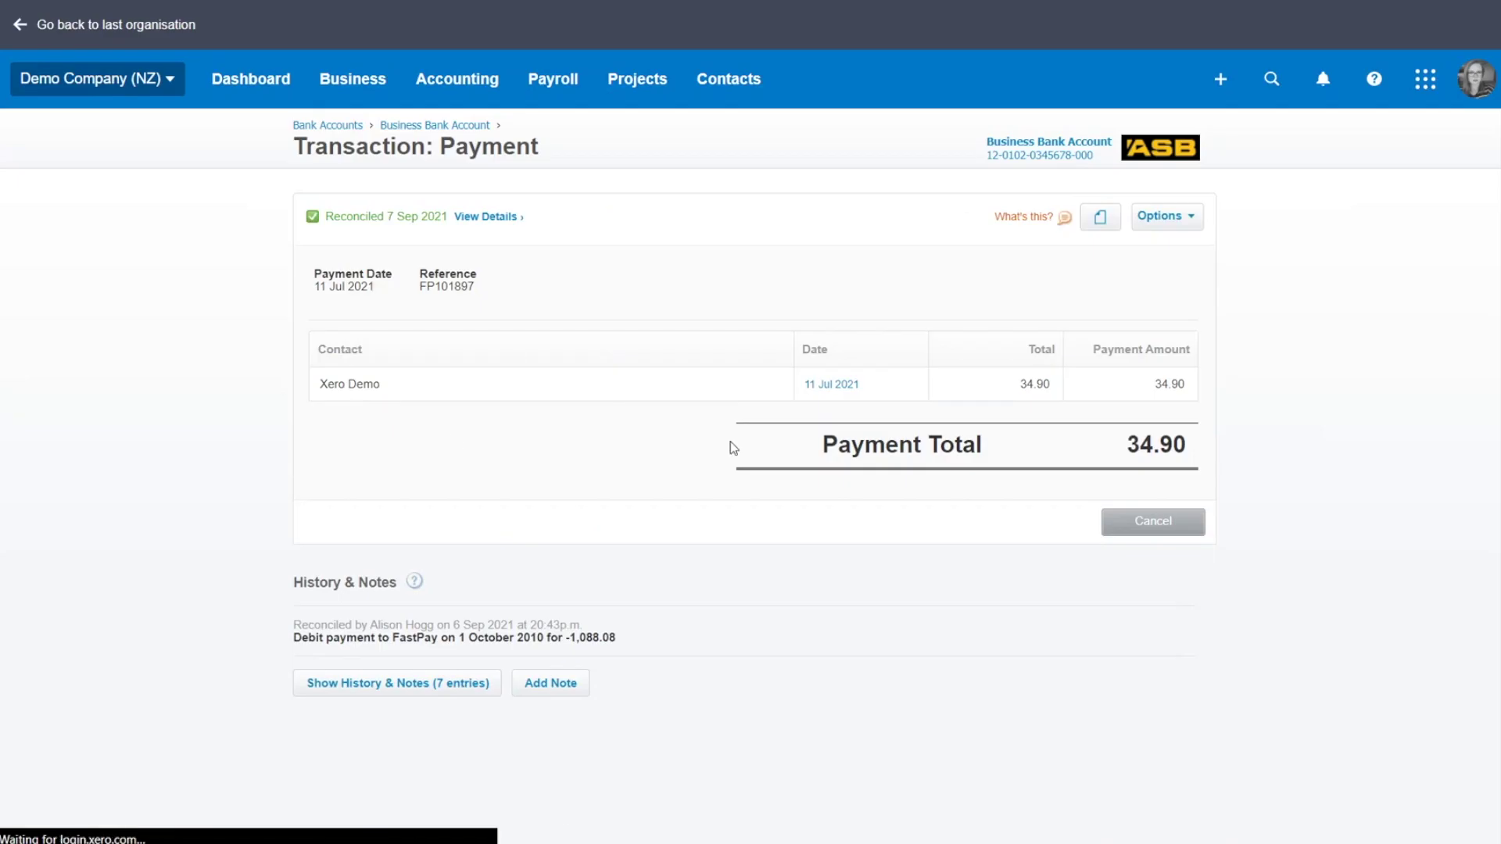
left_click(839, 392)
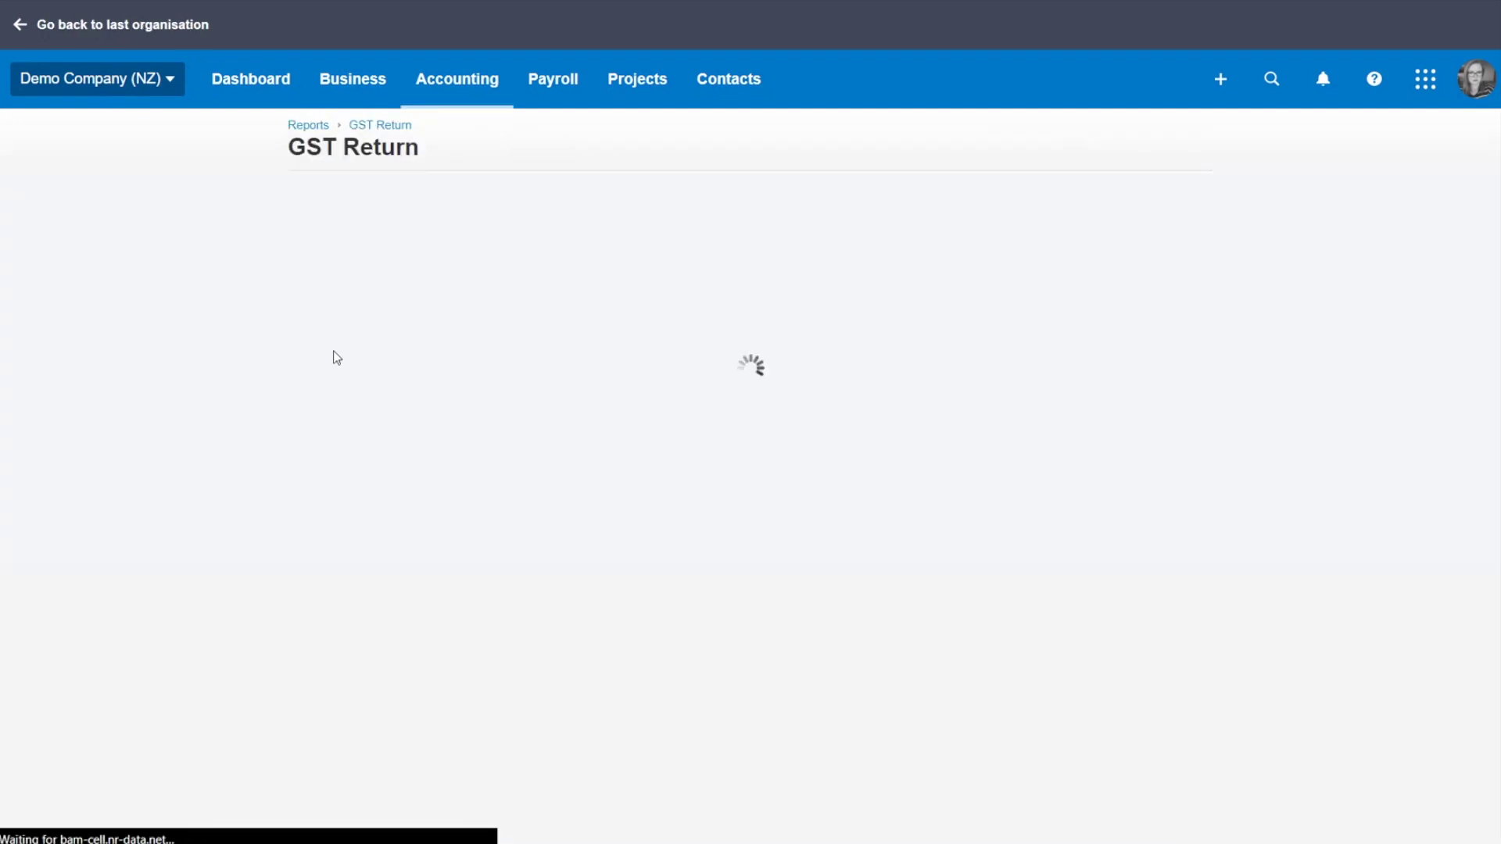
From the GST Audit Report, open Berry Brew's 28 Jun 2021 team coffee transaction for editing
scroll(858, 312, "down", 6)
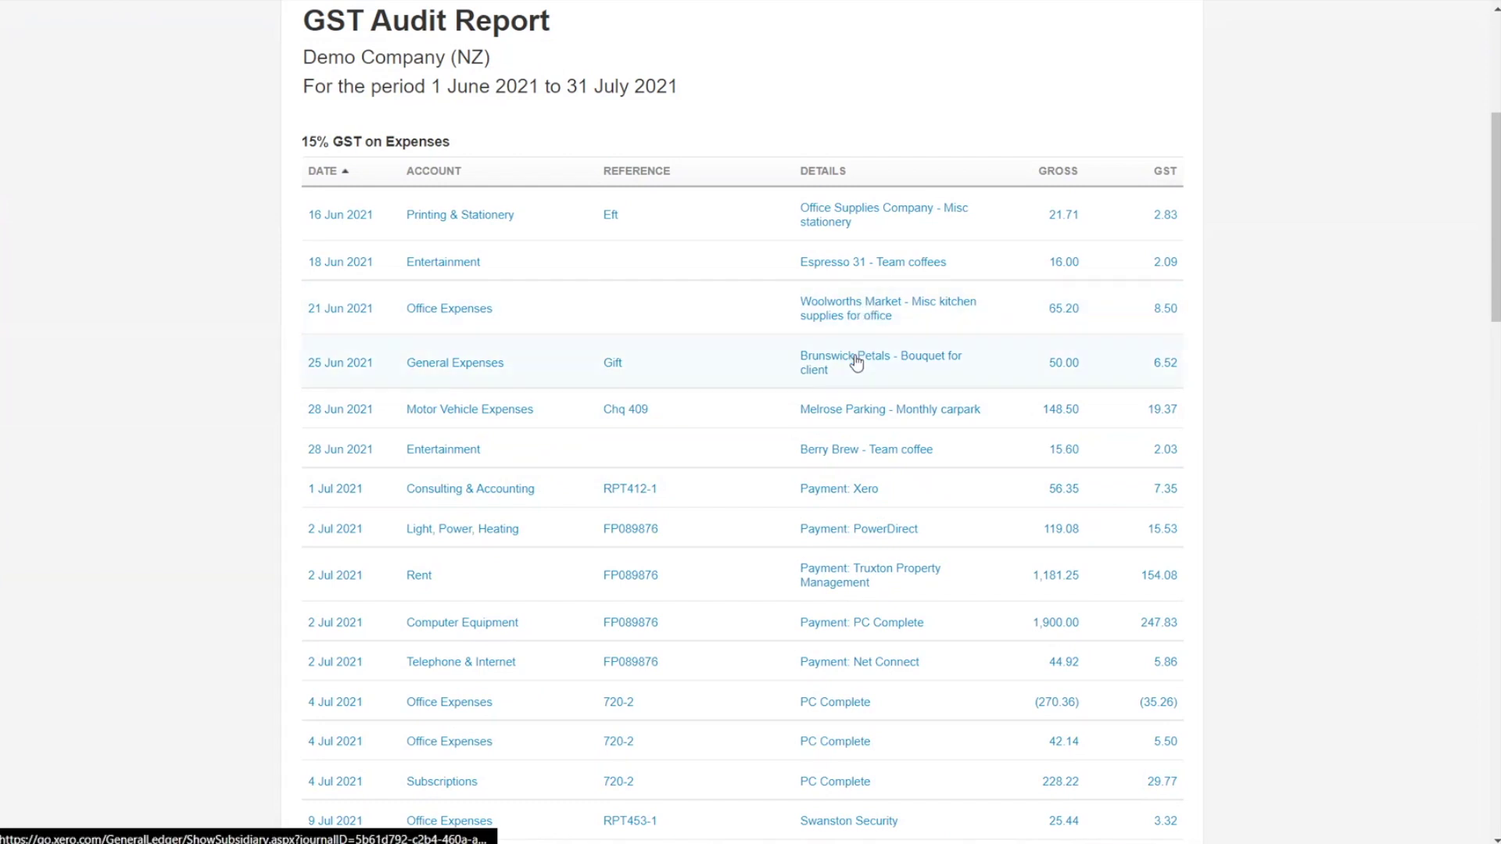
left_click(863, 457)
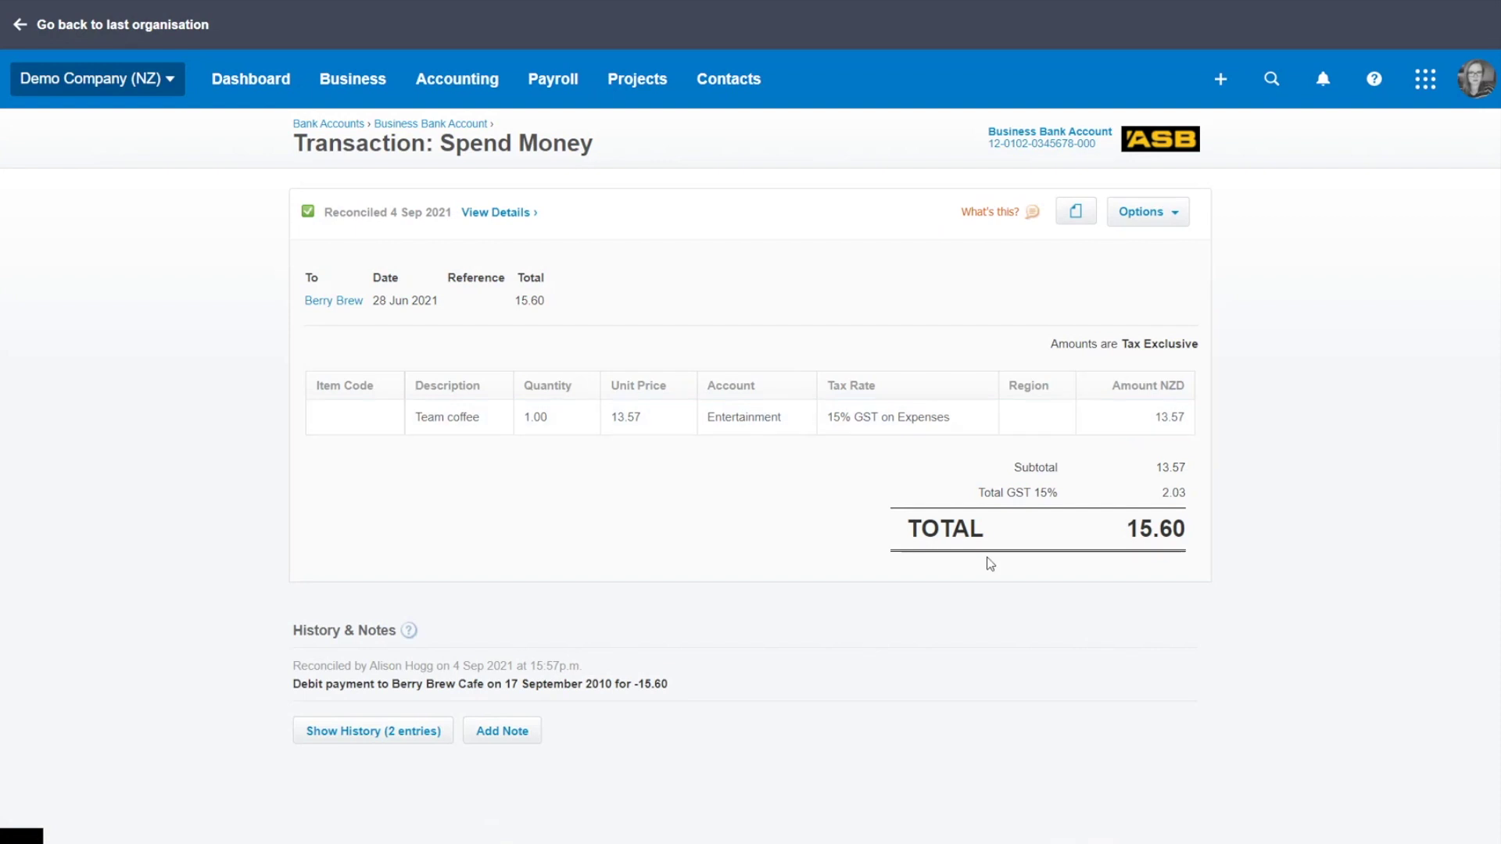
left_click(1167, 217)
left_click(1104, 288)
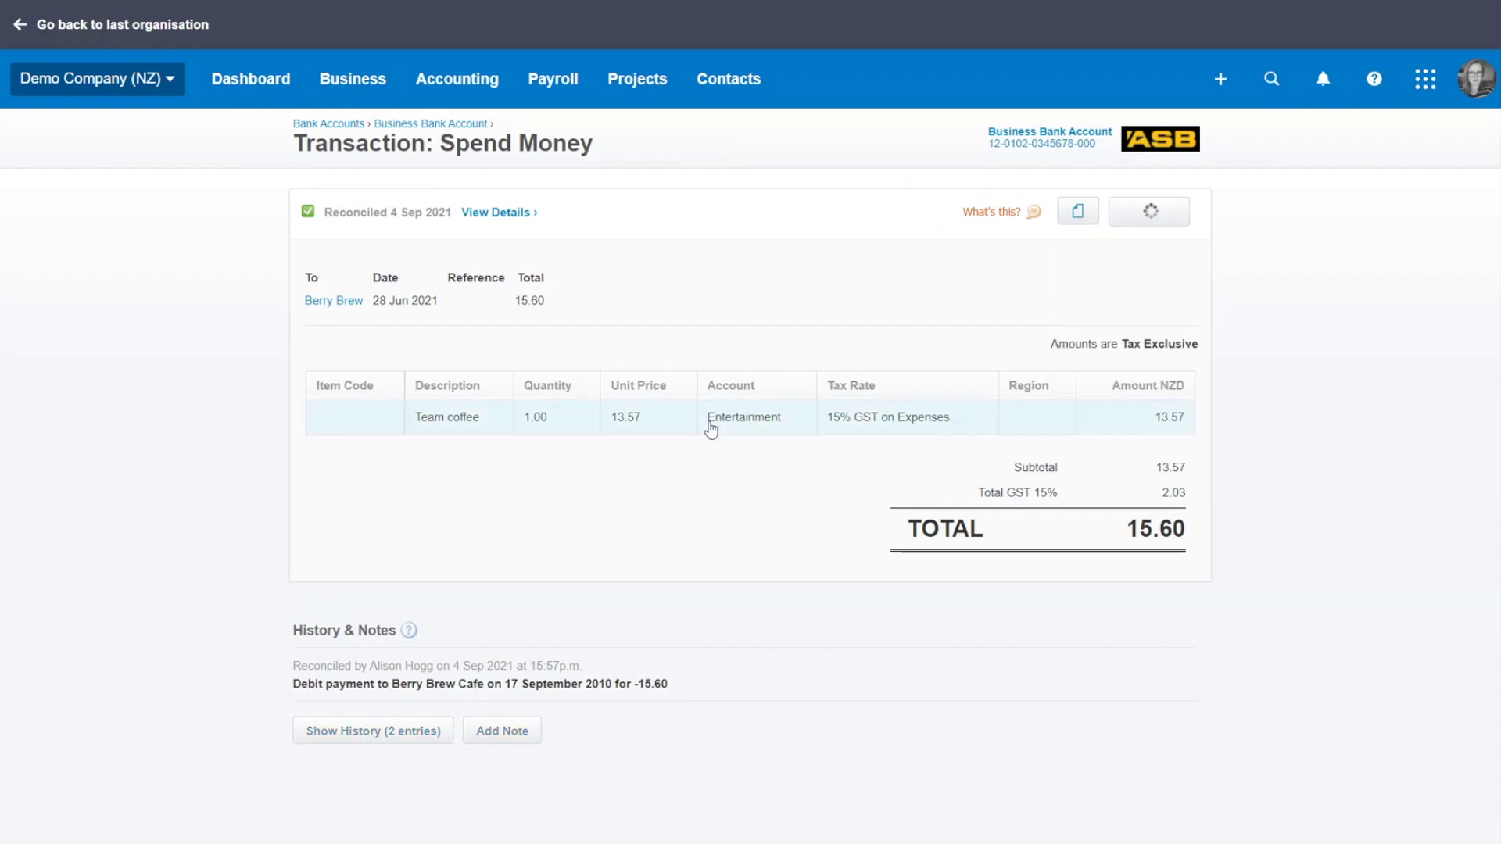
Recode the team coffee line to 424 - Entertainment - Non deductible with No GST and update the transaction
left_click(797, 385)
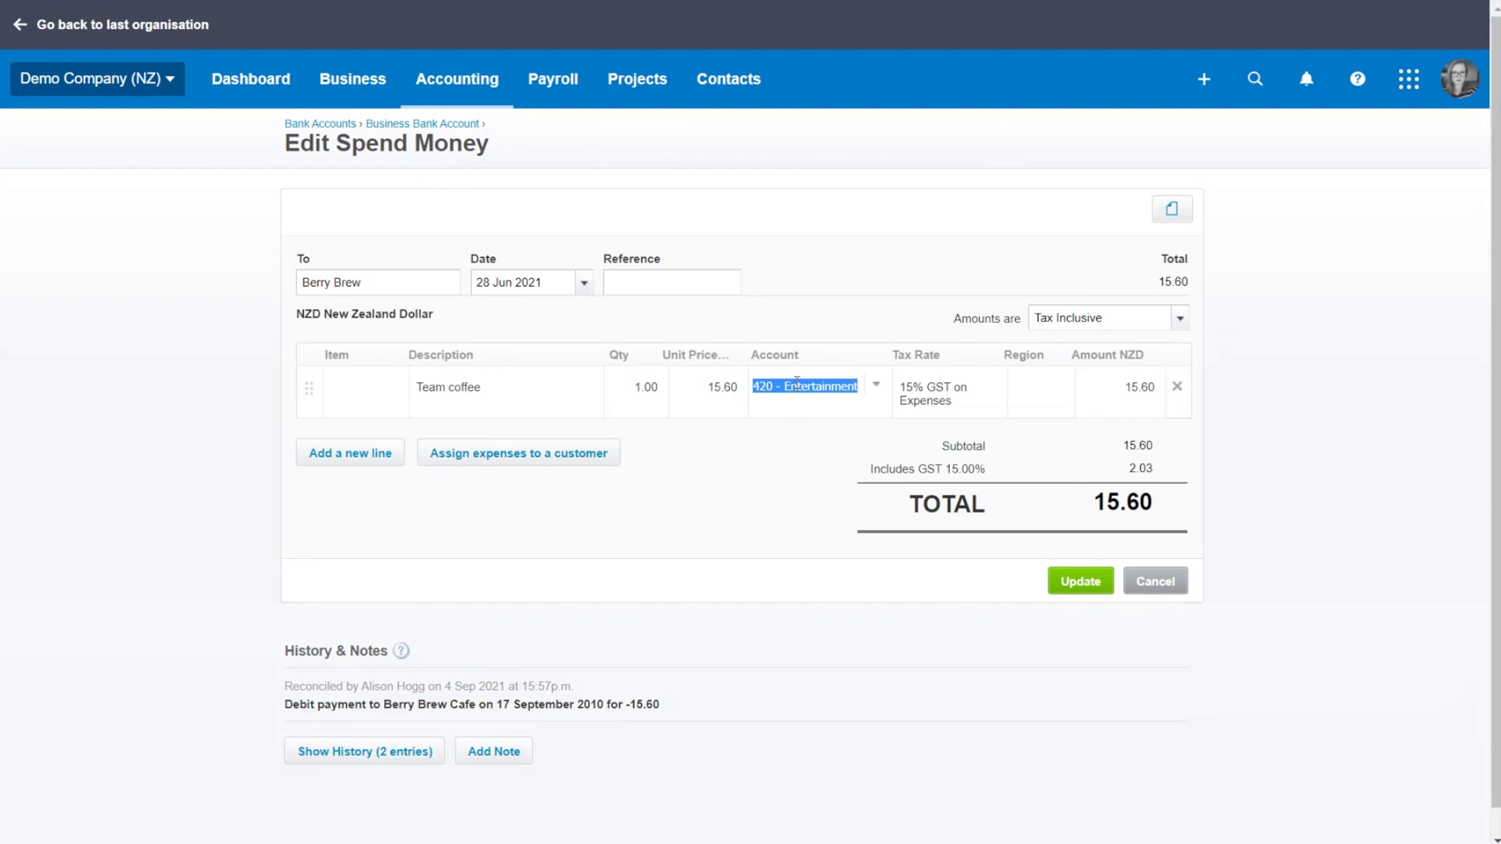
type("Entert")
key("Down")
key("Tab")
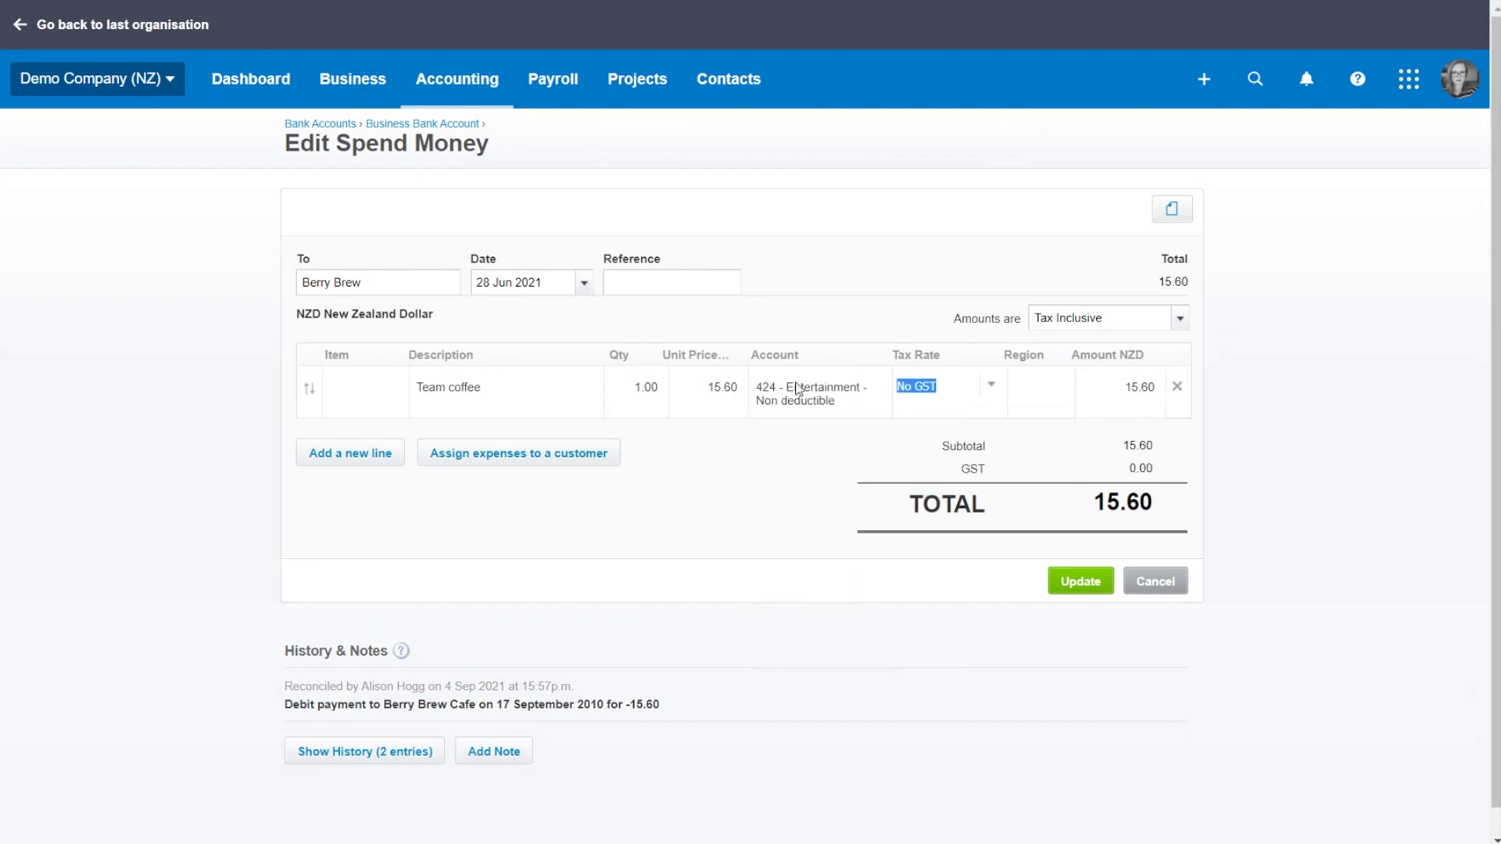
left_click(1081, 585)
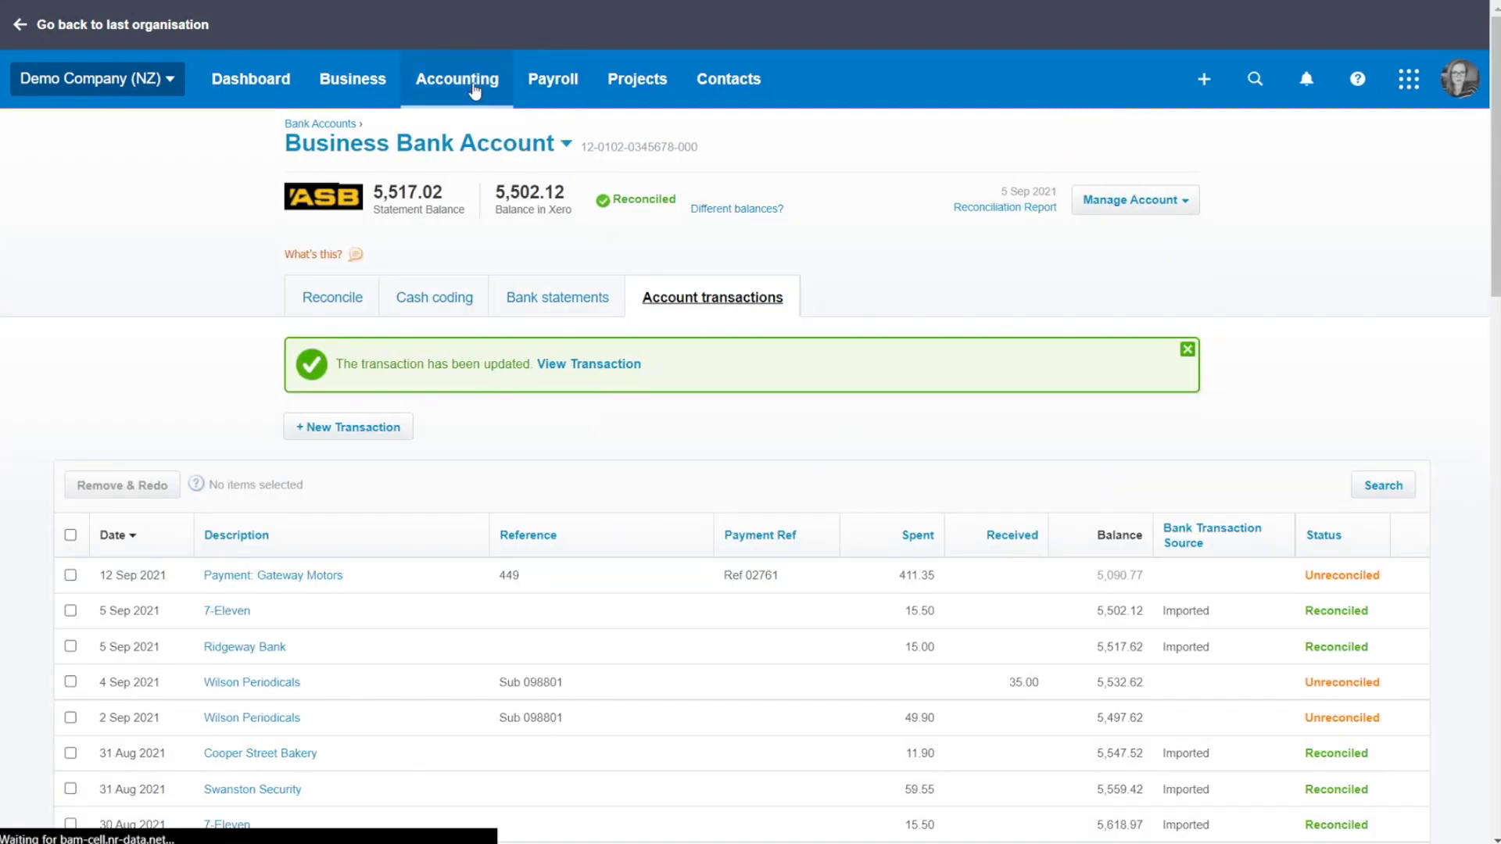
Return to the GST returns list and reopen the draft return for 1 Jun 2021 - 31 Jul 2021
left_click(471, 86)
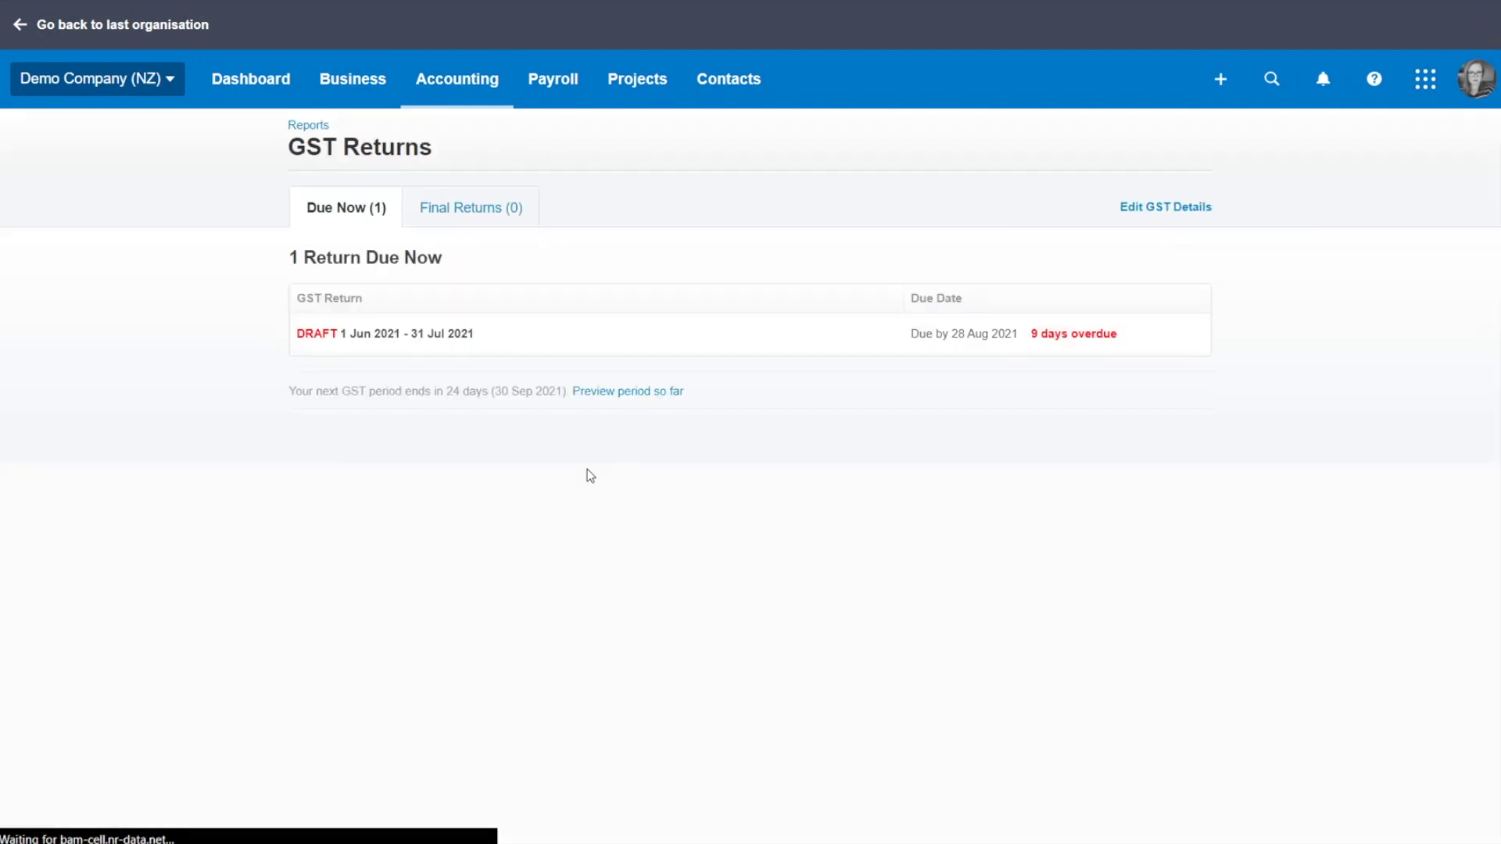
left_click(557, 344)
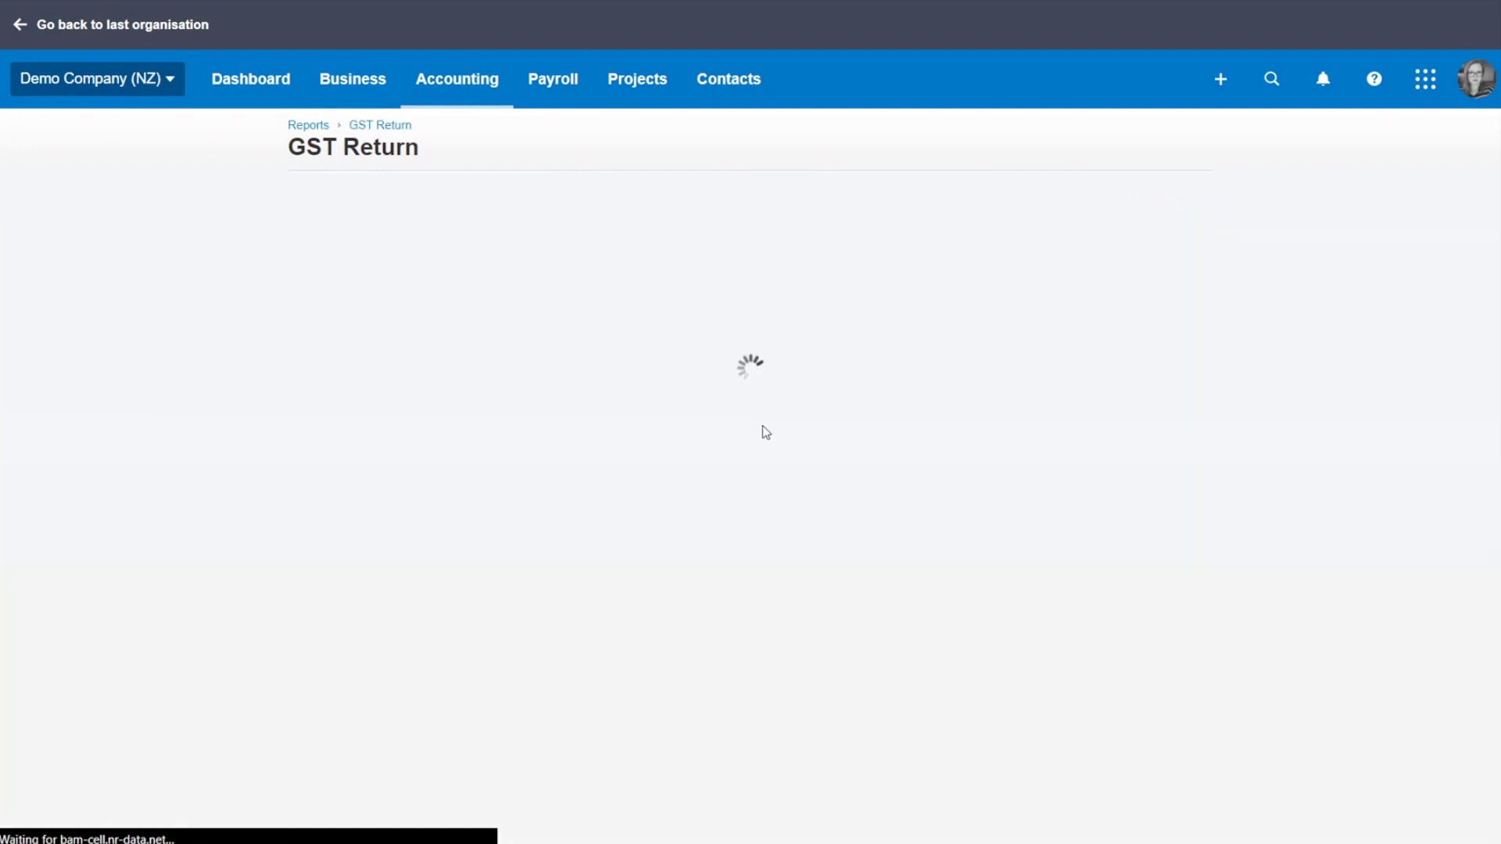
Save the GST return for 1 June 2021 to 31 July 2021 as final, choosing the individual preparer as author instead of the firm
scroll(673, 512, "down", 3)
scroll(617, 516, "up", 3)
scroll(851, 513, "down", 10)
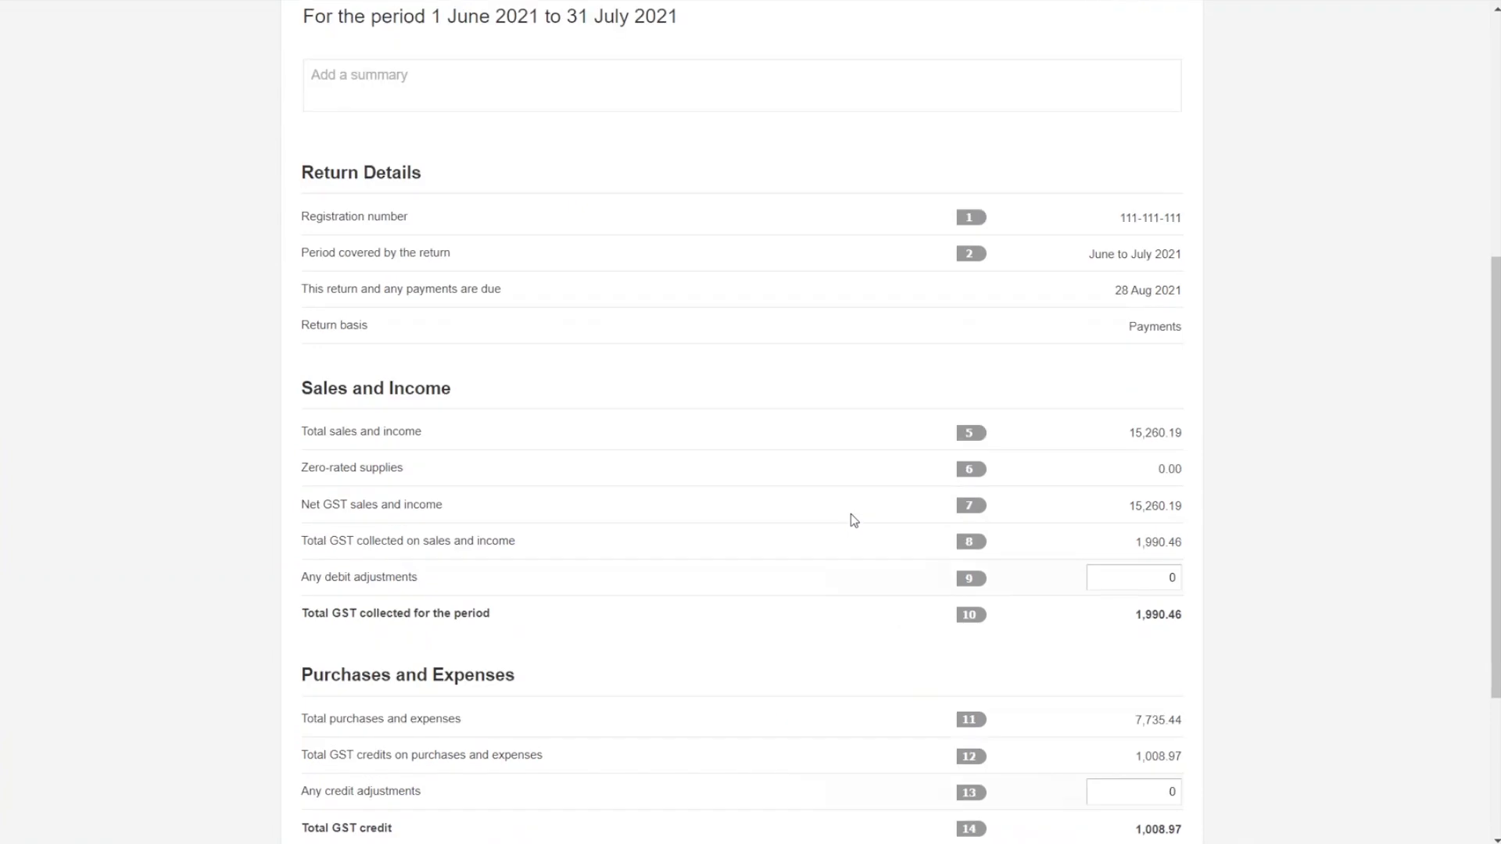
left_click(1070, 717)
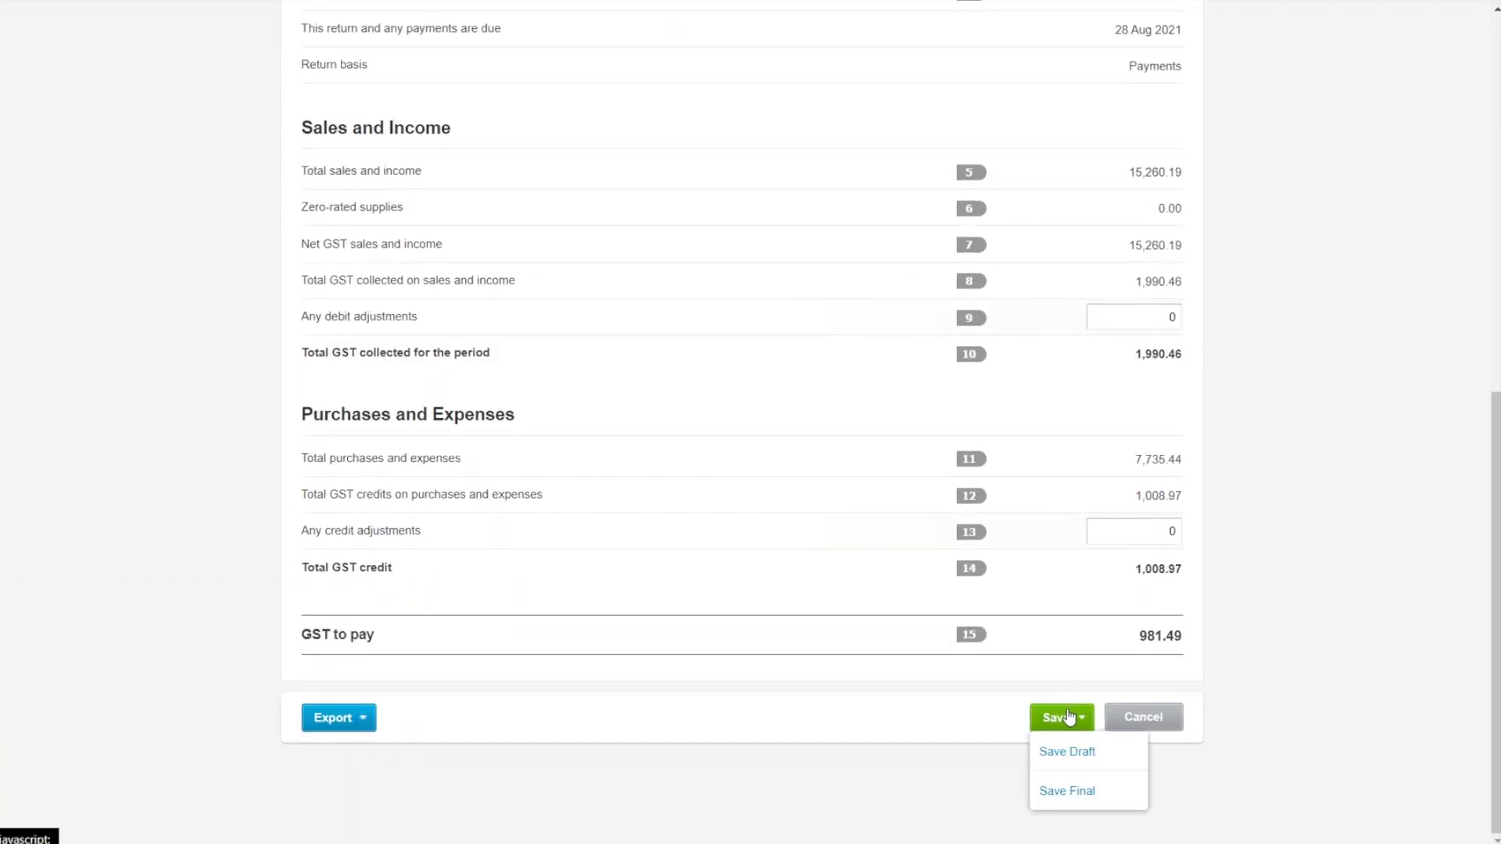
left_click(1080, 791)
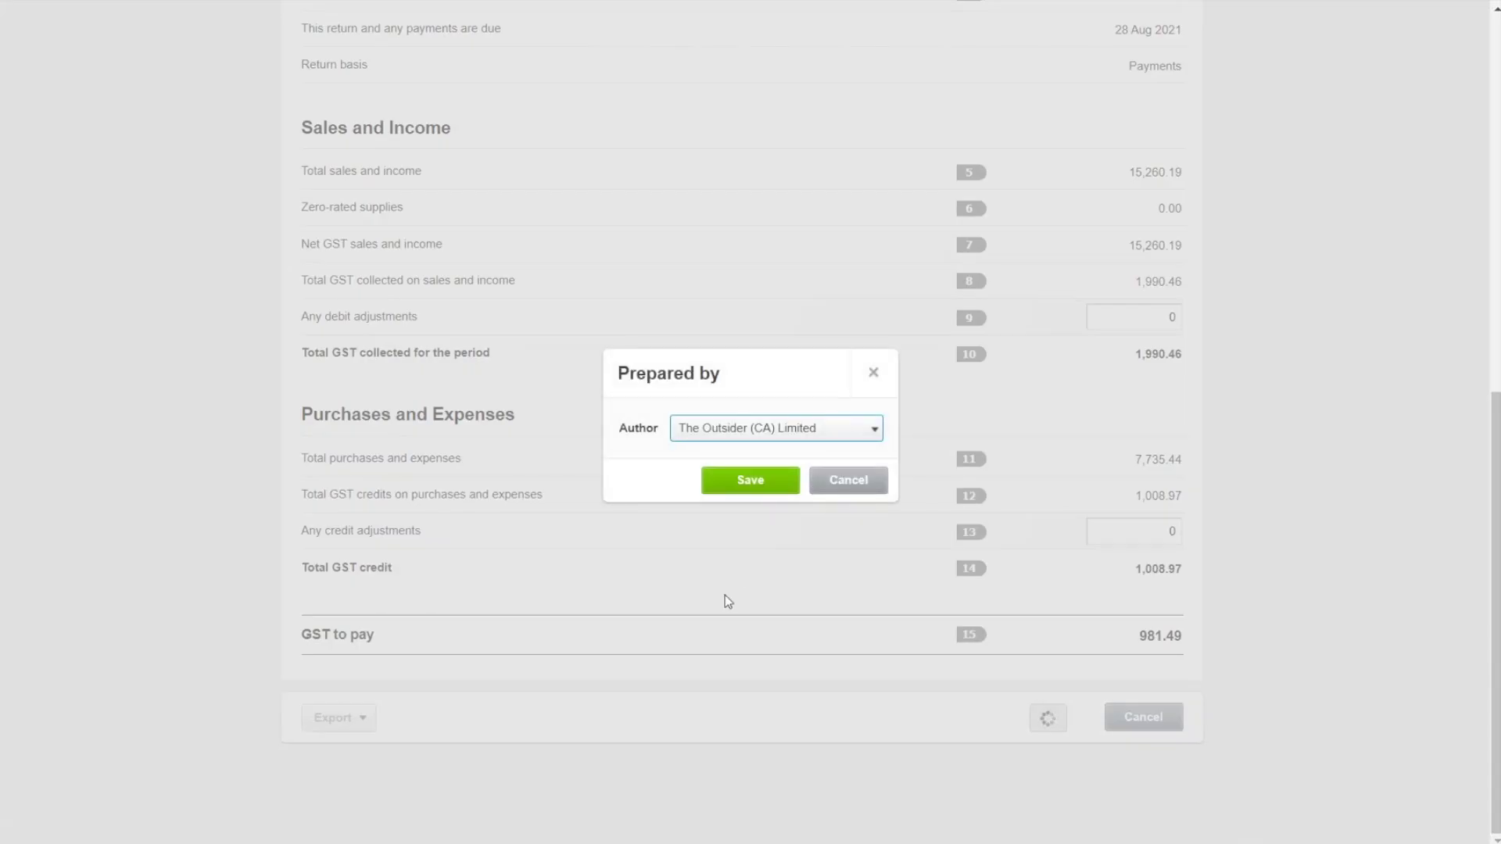
left_click(777, 437)
left_click(740, 497)
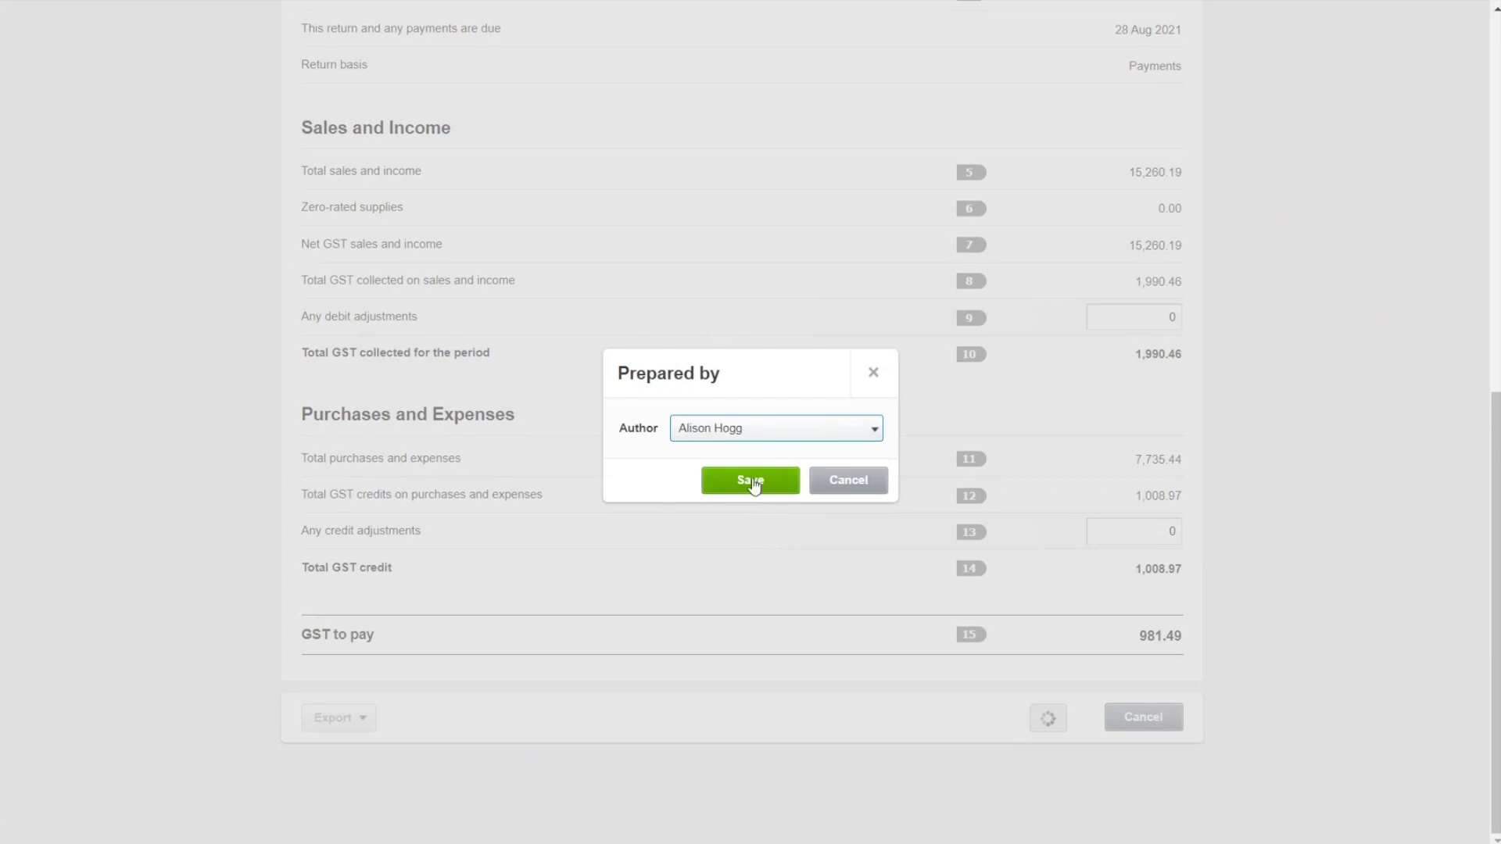
left_click(753, 483)
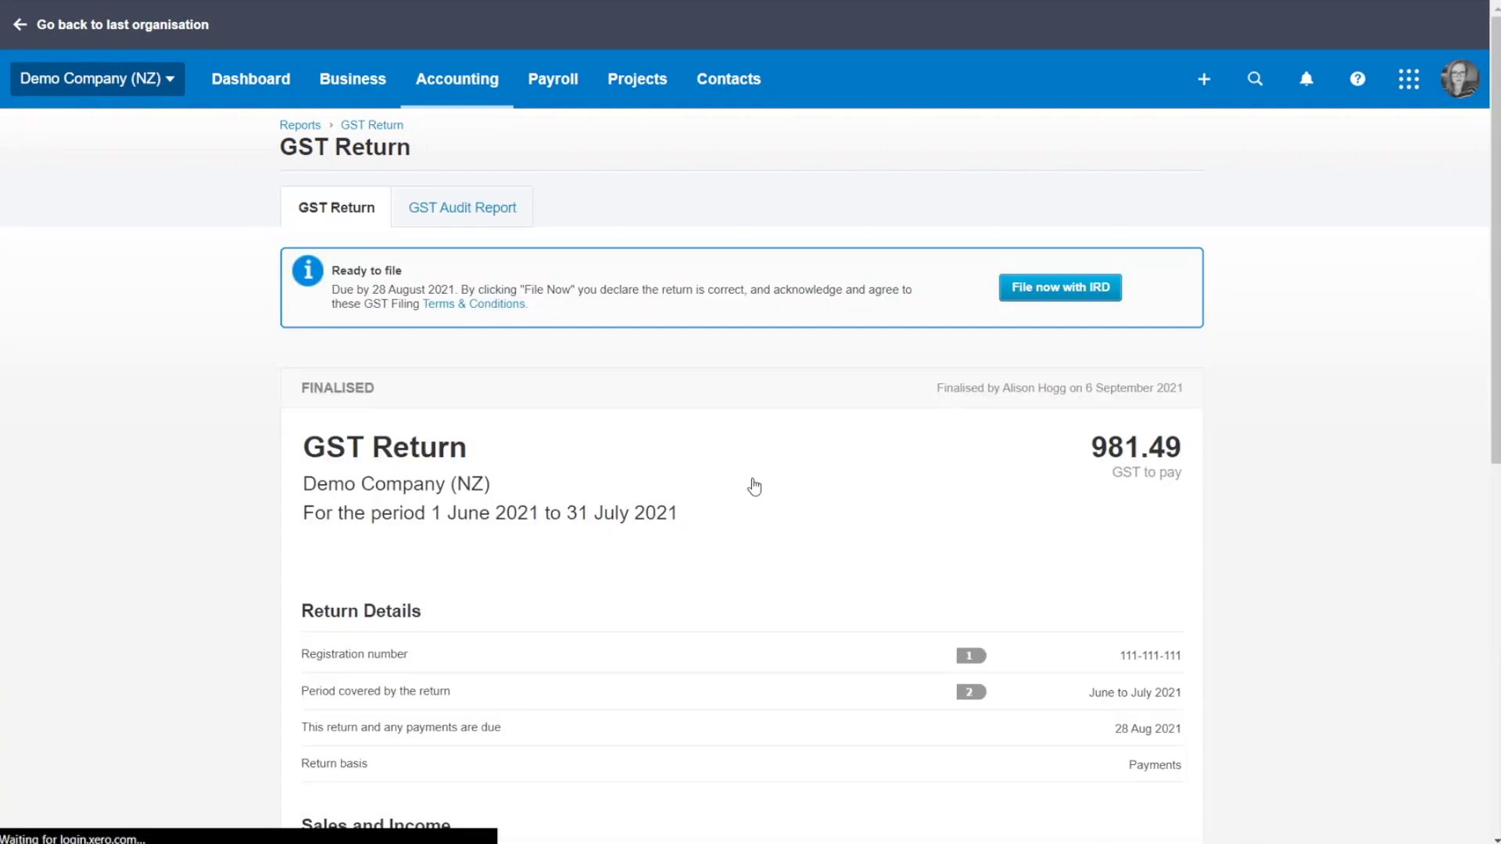
From the finalised return's GST Audit Report, open Berry Brew's 28 Jun 2021 team coffee transaction under No GST for editing
left_click(428, 207)
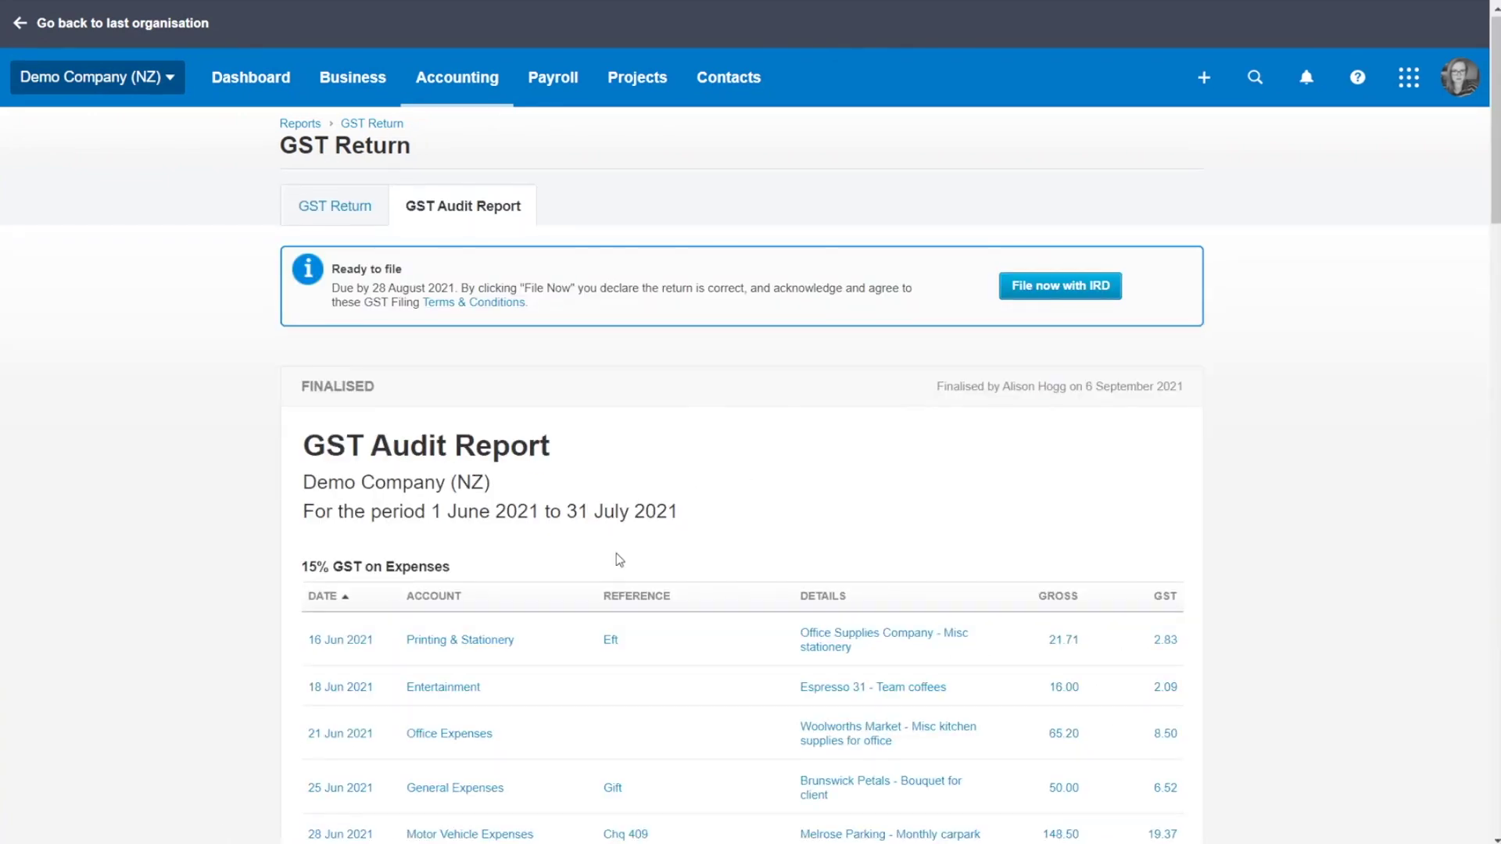
scroll(613, 508, "down", 4)
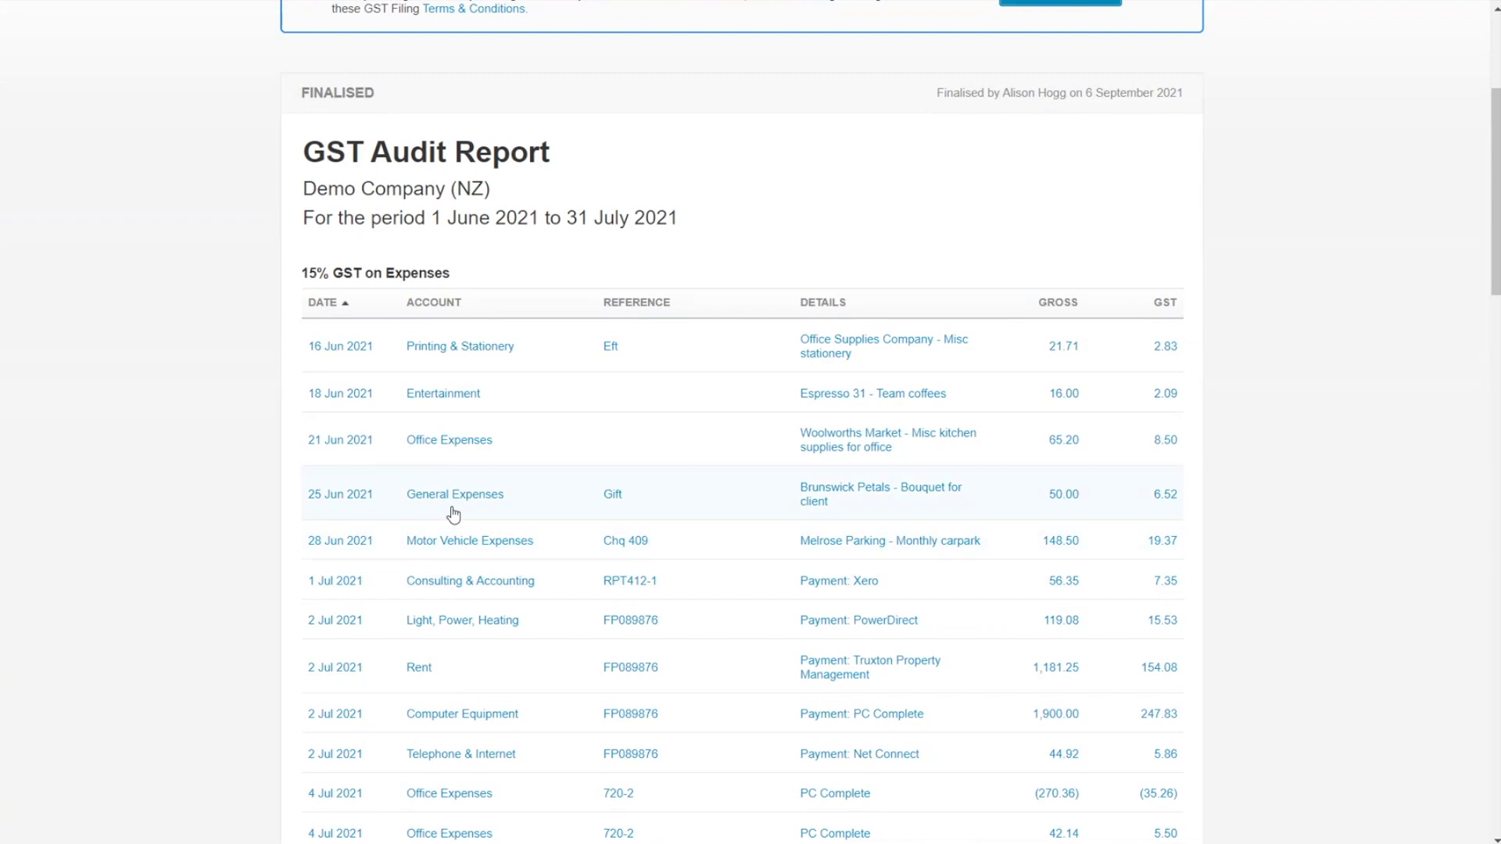
scroll(459, 486, "down", 4)
scroll(511, 640, "down", 20)
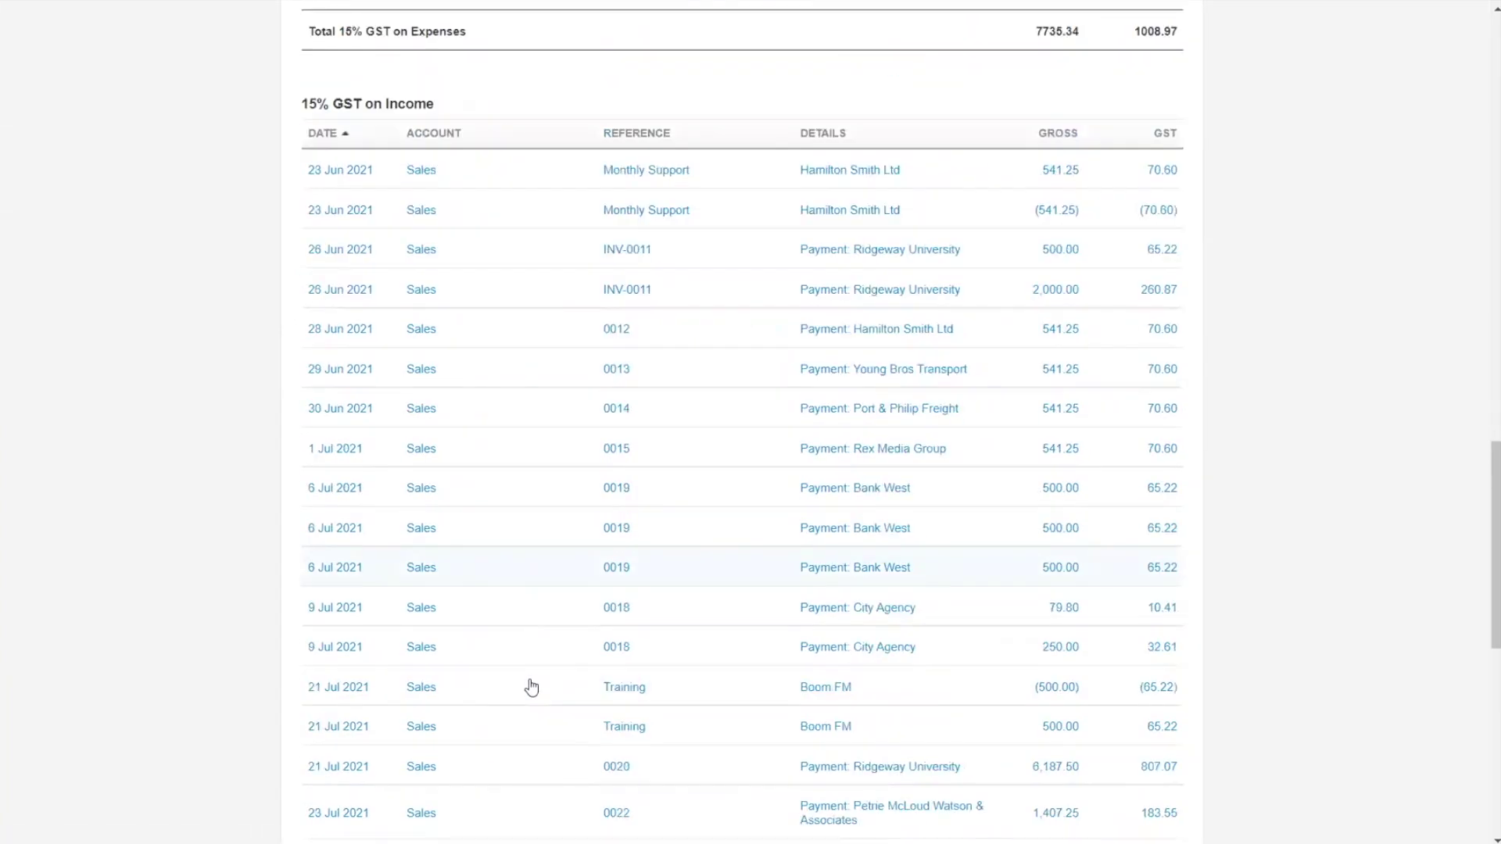
left_click(451, 413)
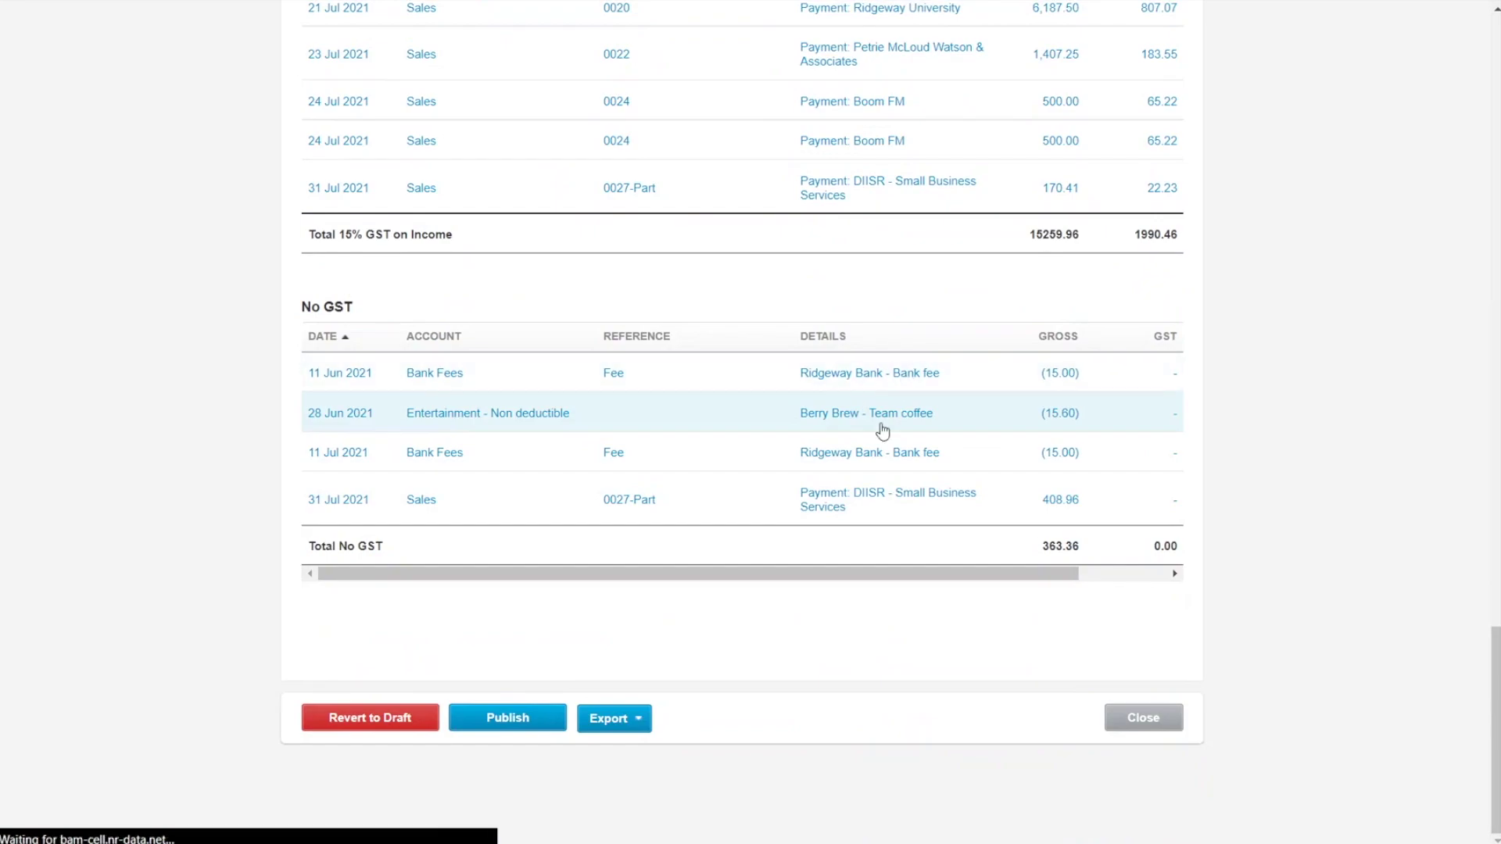
left_click(1152, 219)
left_click(1138, 285)
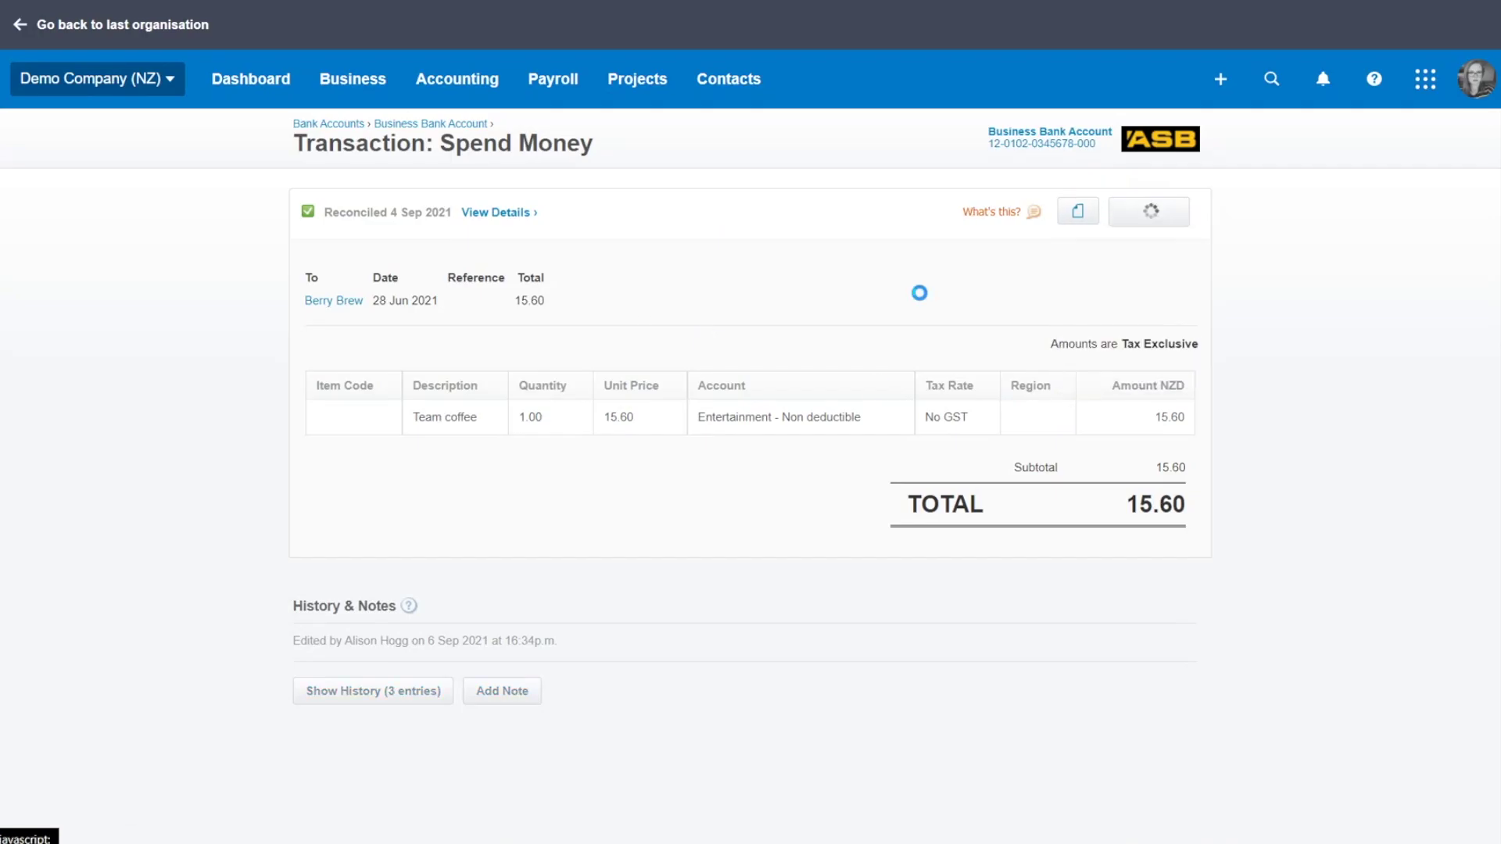
Recode the team coffee line to 420 - Entertainment with 15% GST on Expenses and update the transaction
left_click(785, 386)
type("450")
key("BackSpace")
key("BackSpace")
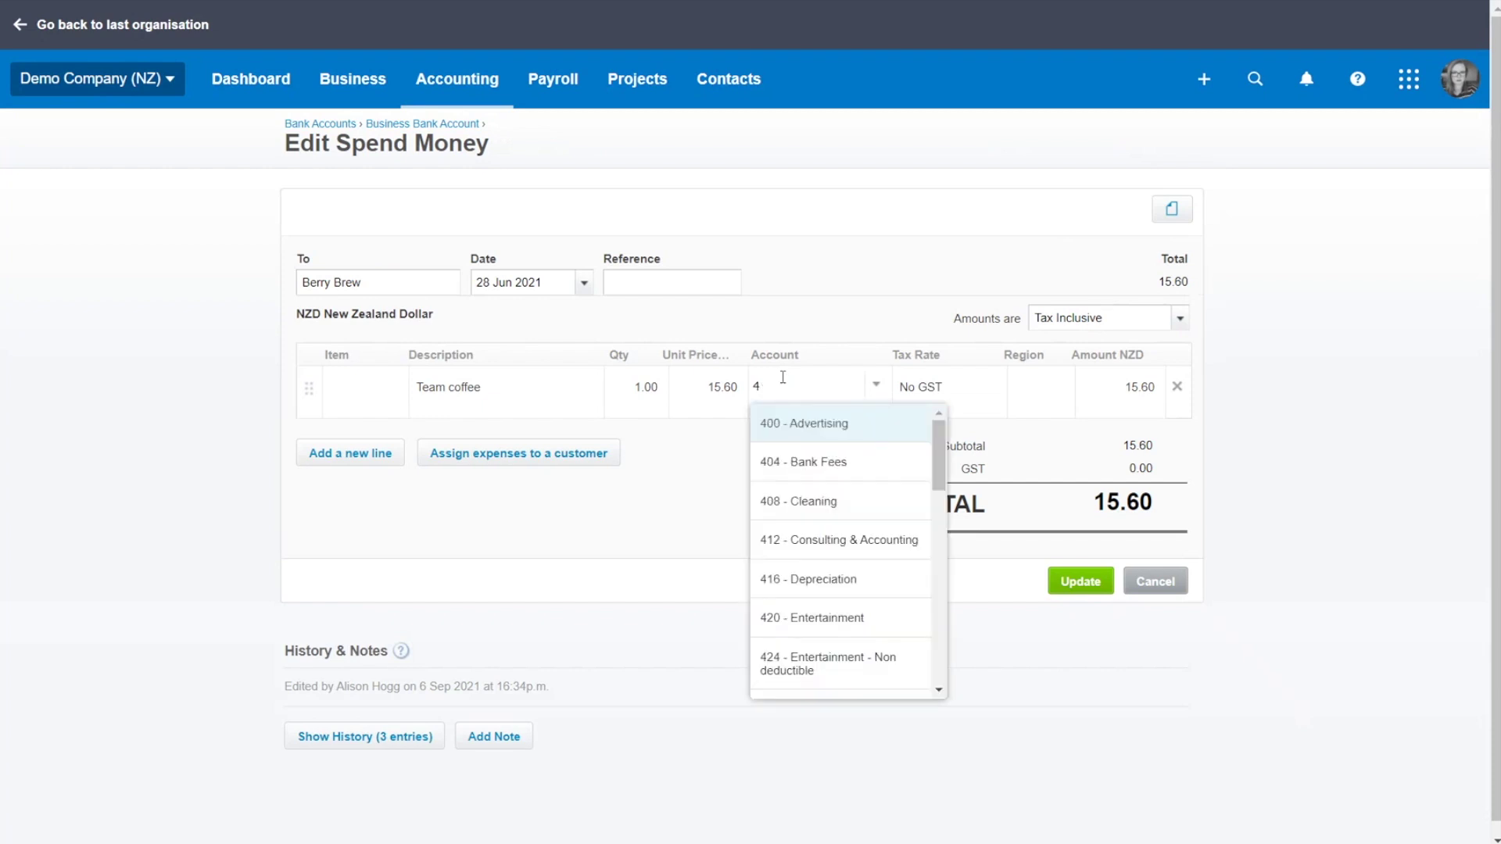
type("20")
key("Tab")
left_click(910, 505)
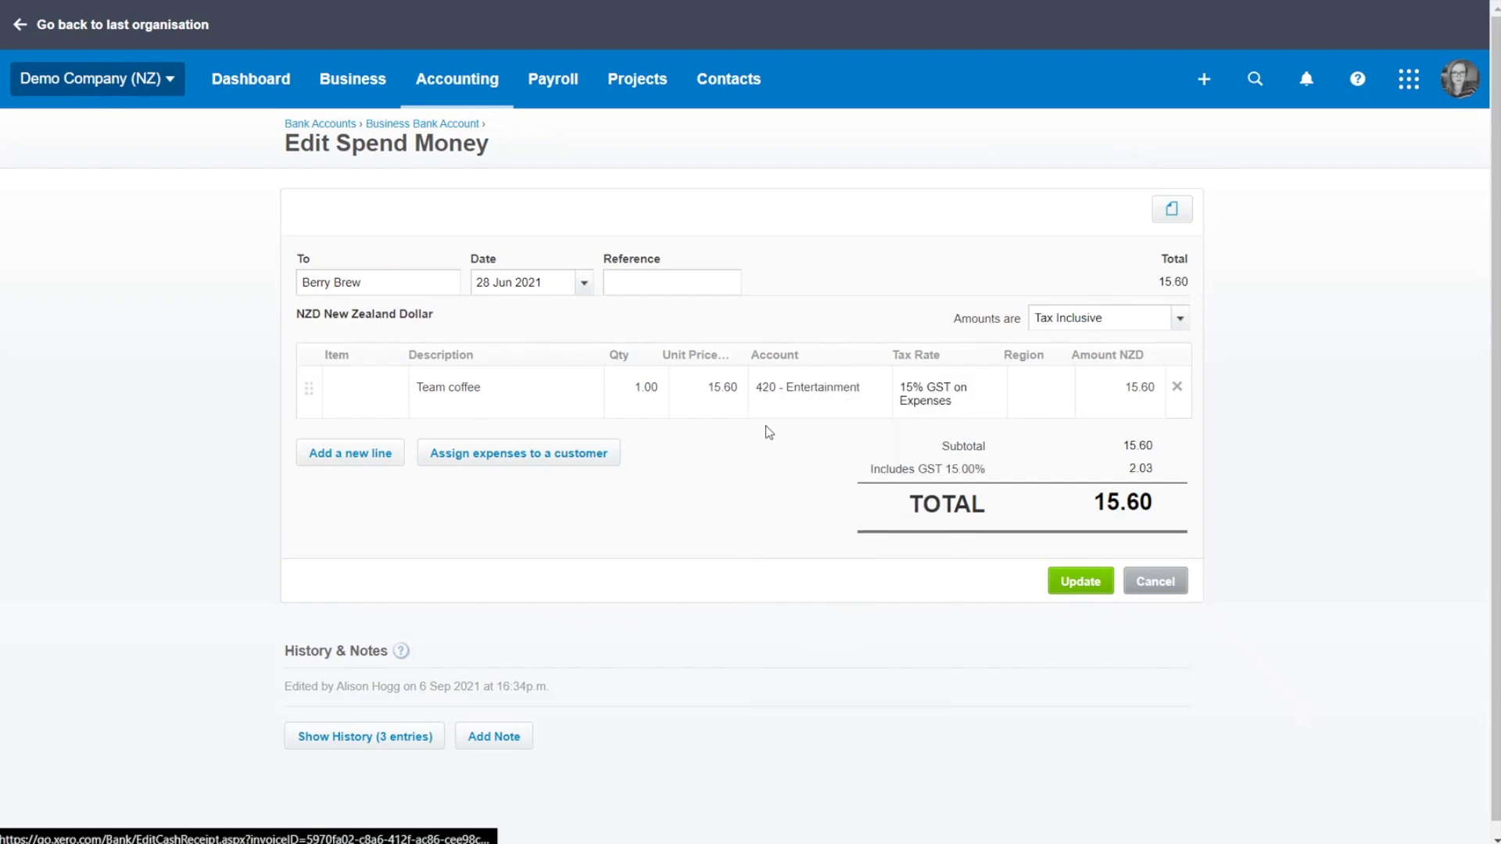
left_click(1071, 582)
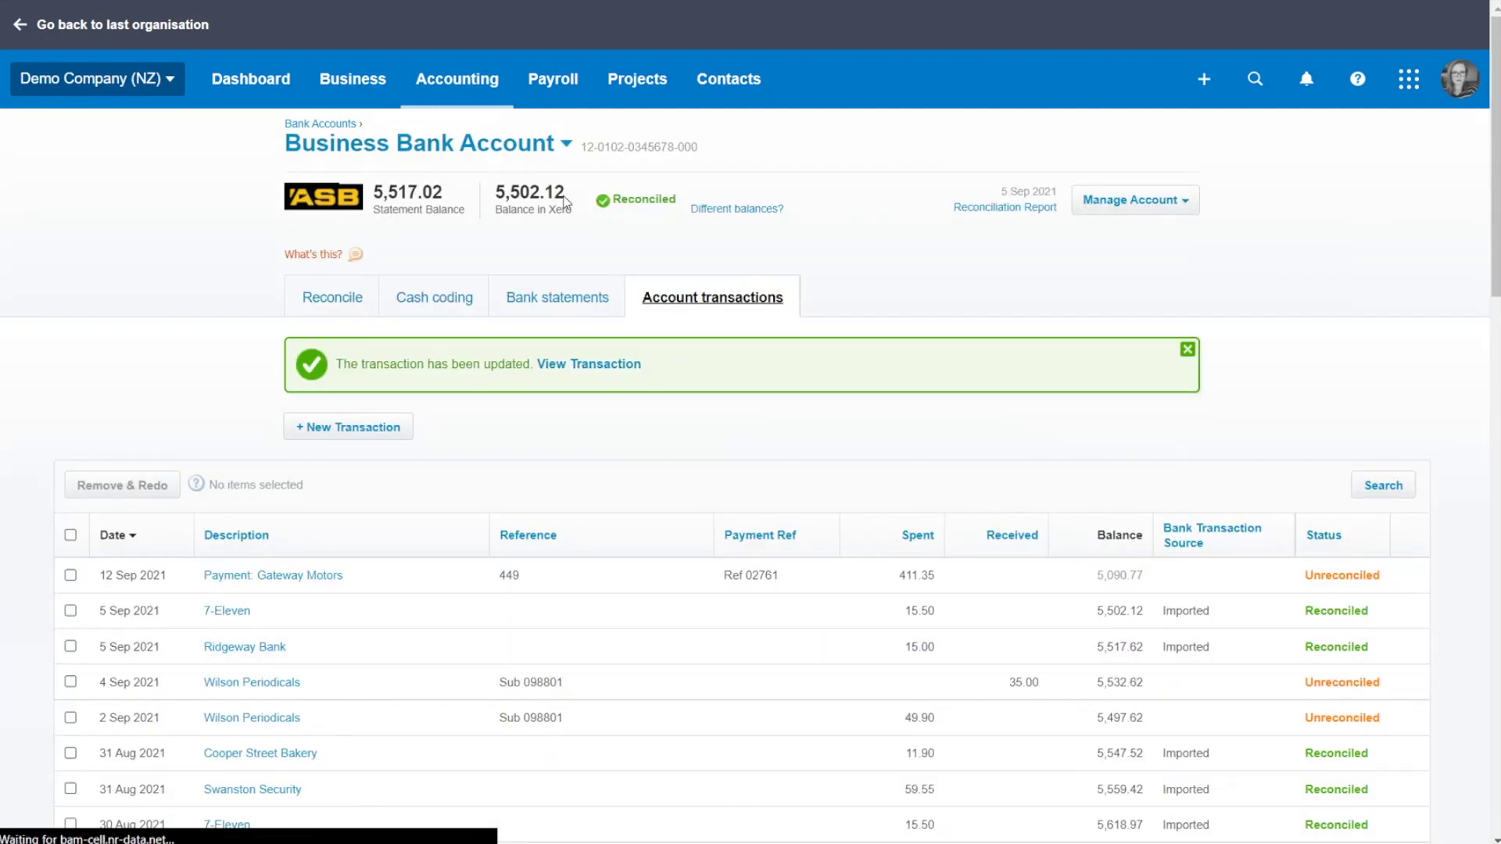
Preview the GST return for the August to September 2021 period so far and check its Late GST Claims
left_click(457, 79)
left_click(548, 478)
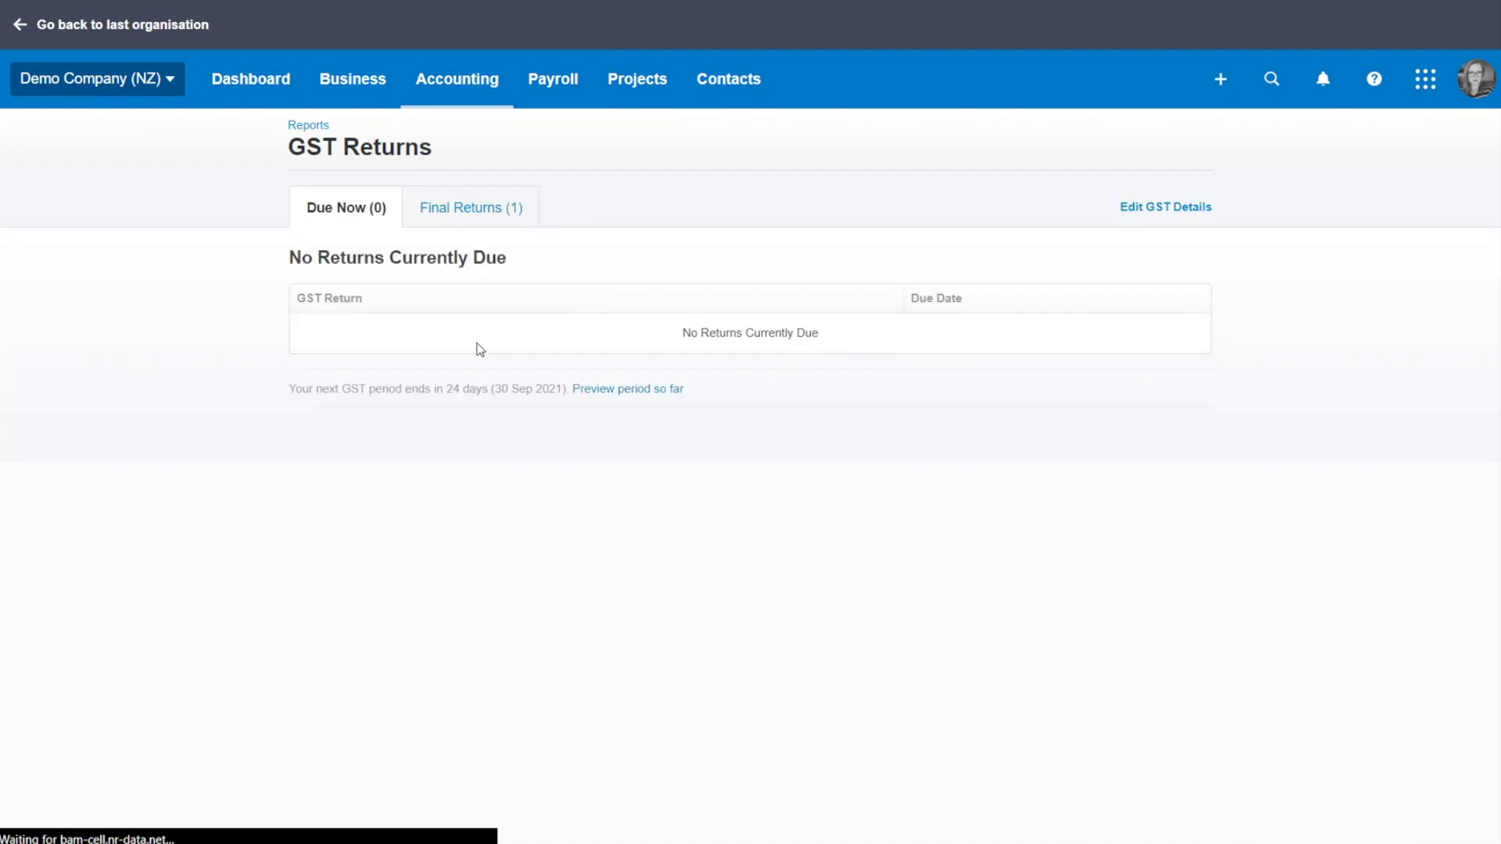
left_click(610, 381)
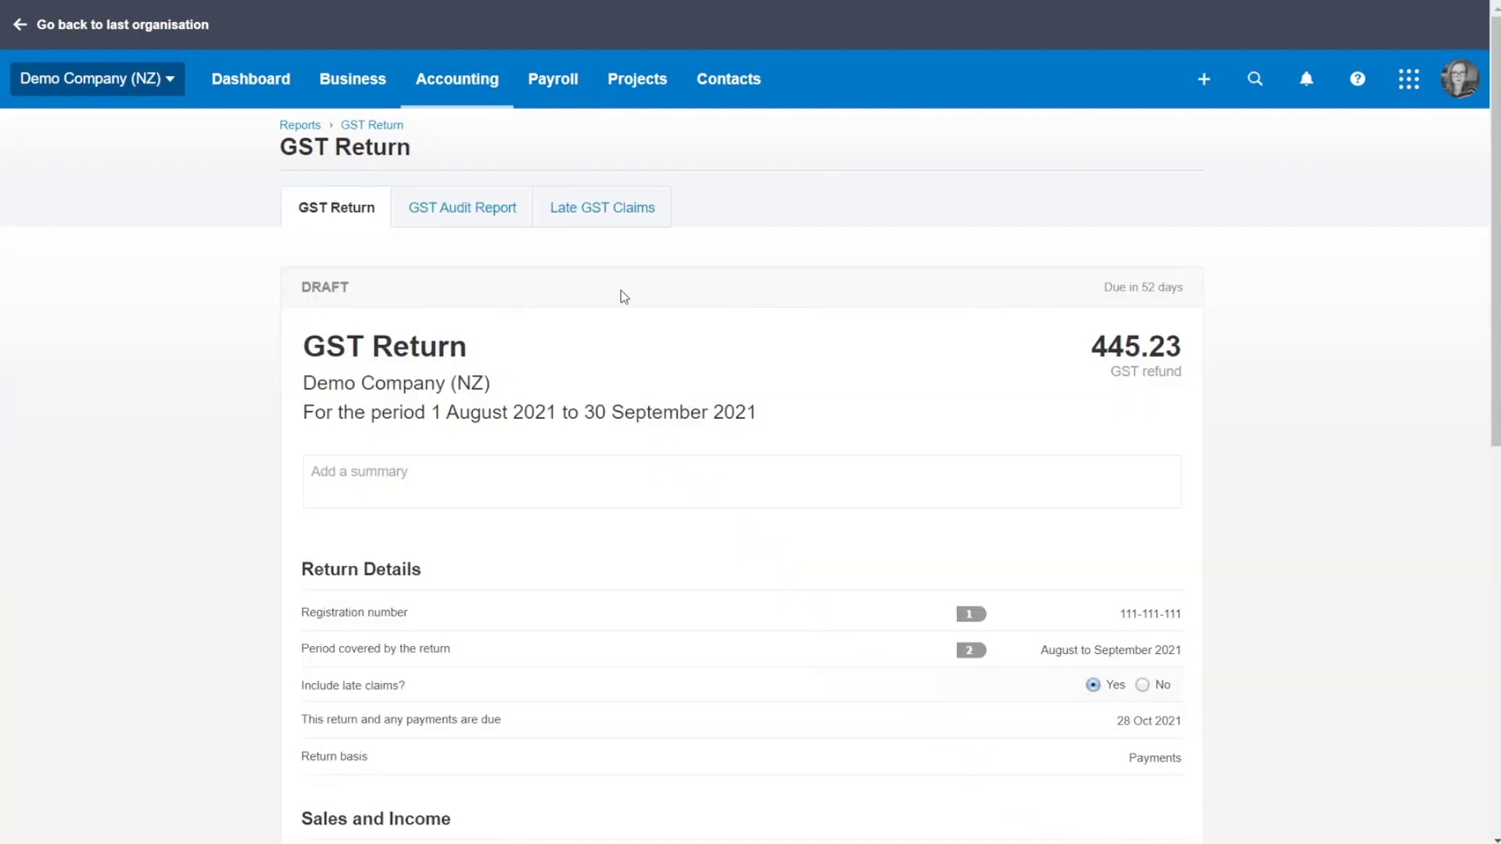
left_click(601, 208)
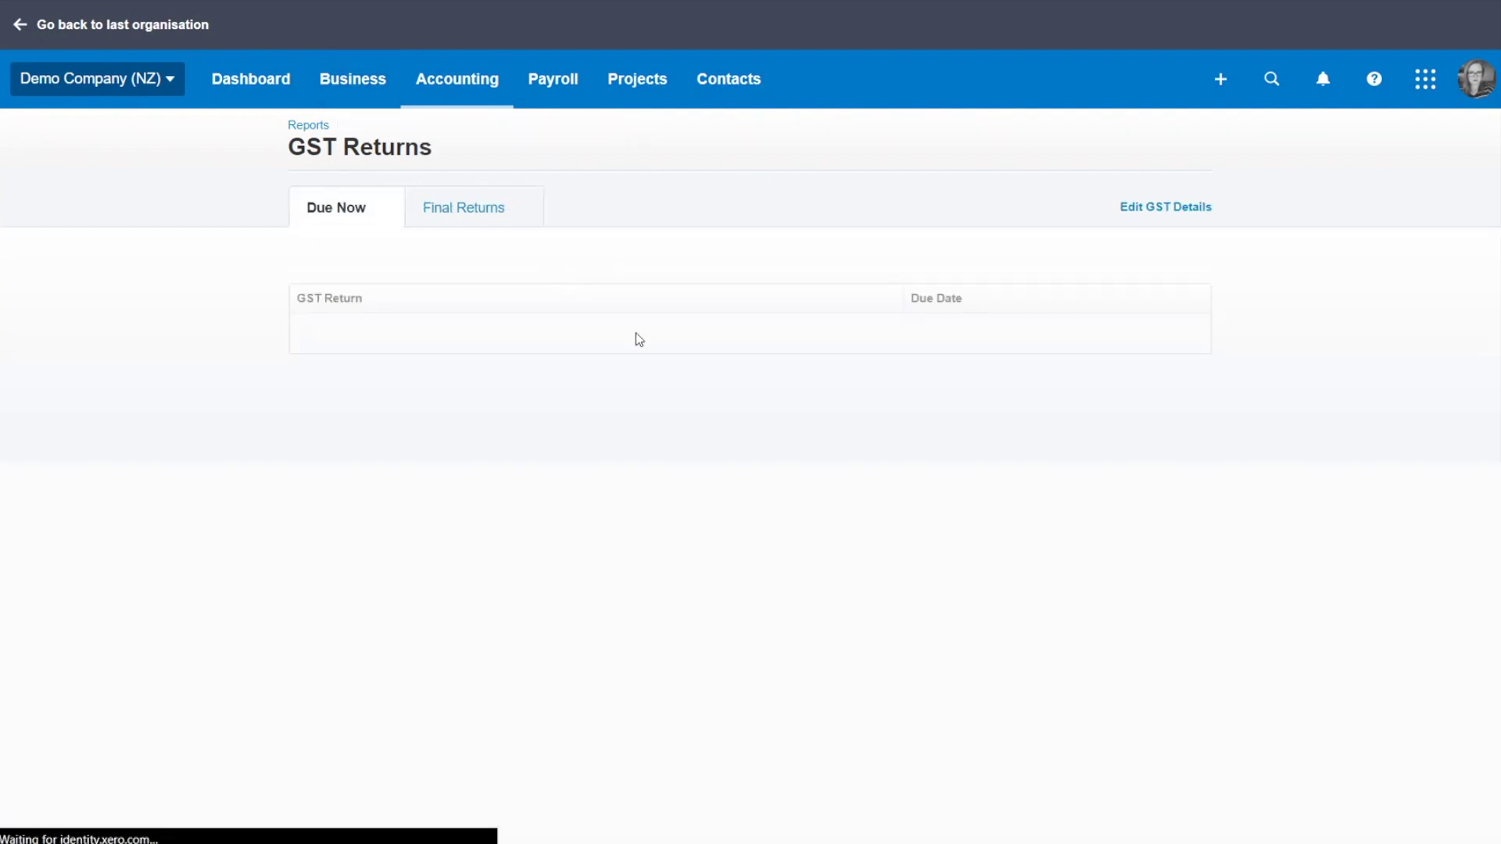
Open the finalised 1 Jun 2021 - 31 Jul 2021 return and follow the IRD filing option to the myIR login's user ID field
left_click(482, 219)
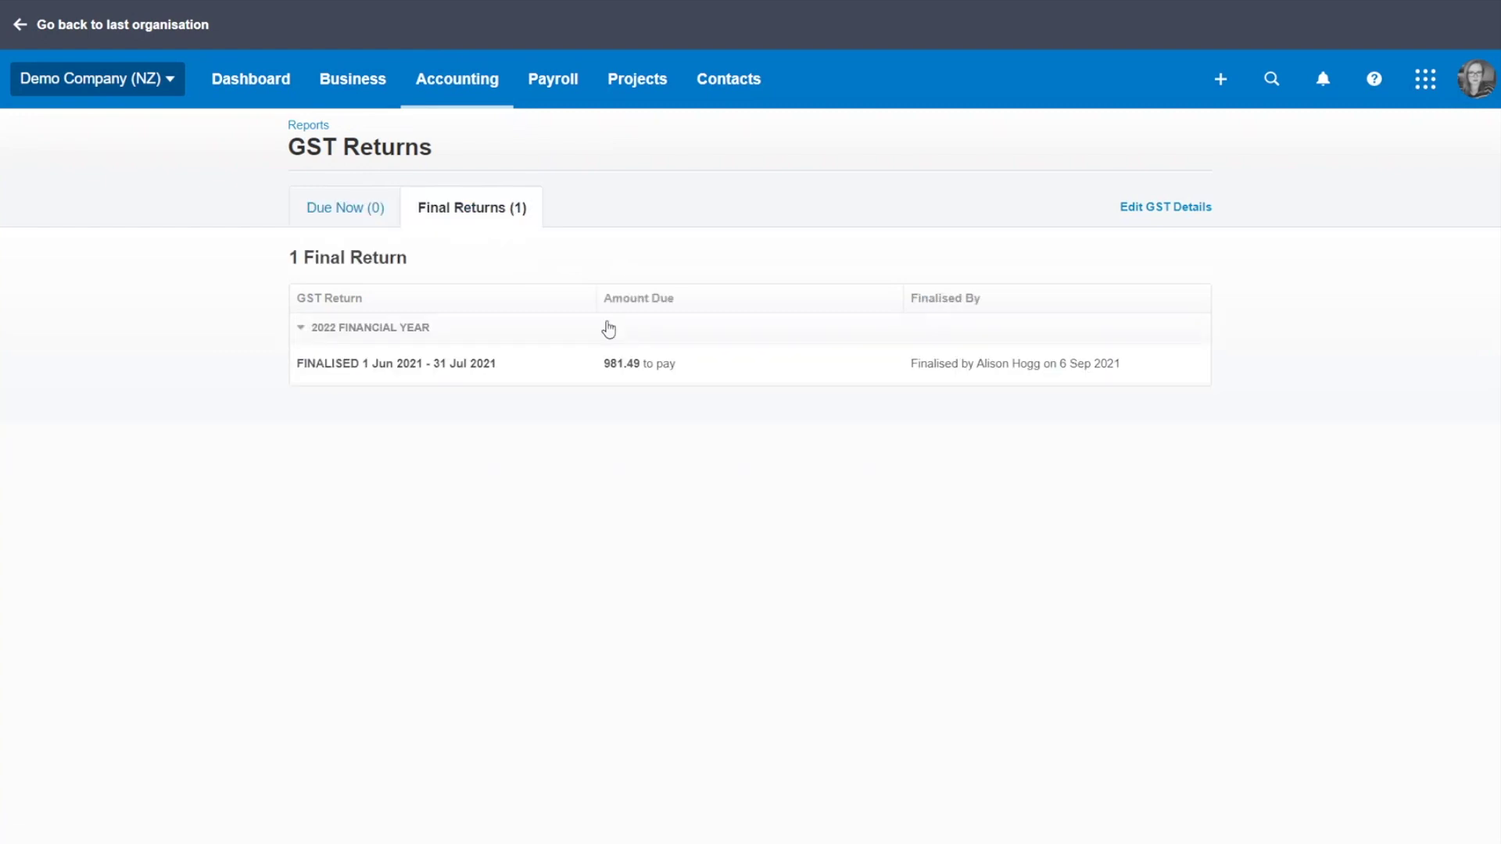
left_click(502, 364)
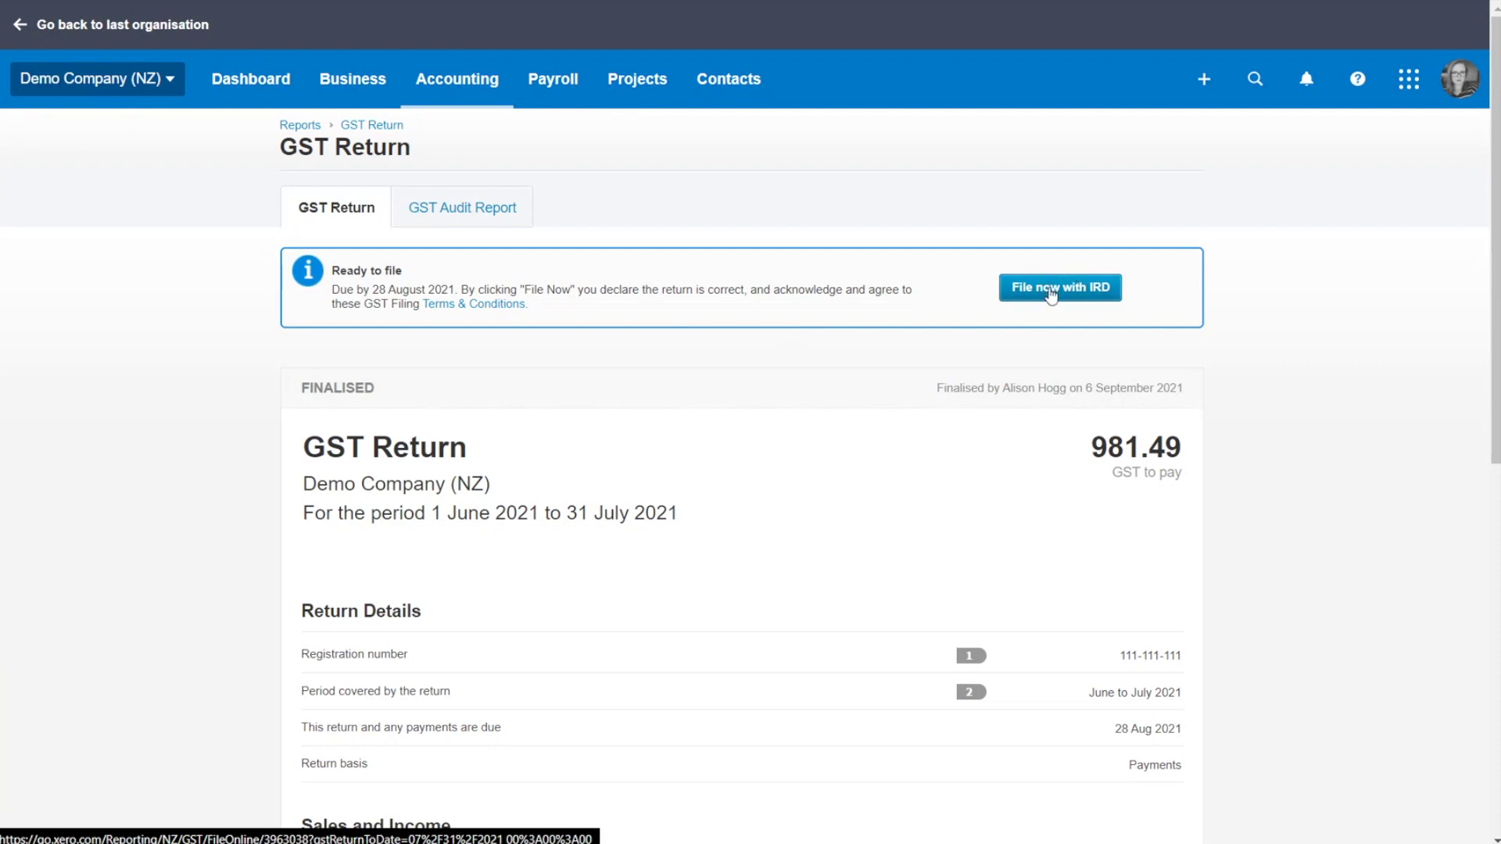
left_click(1051, 294)
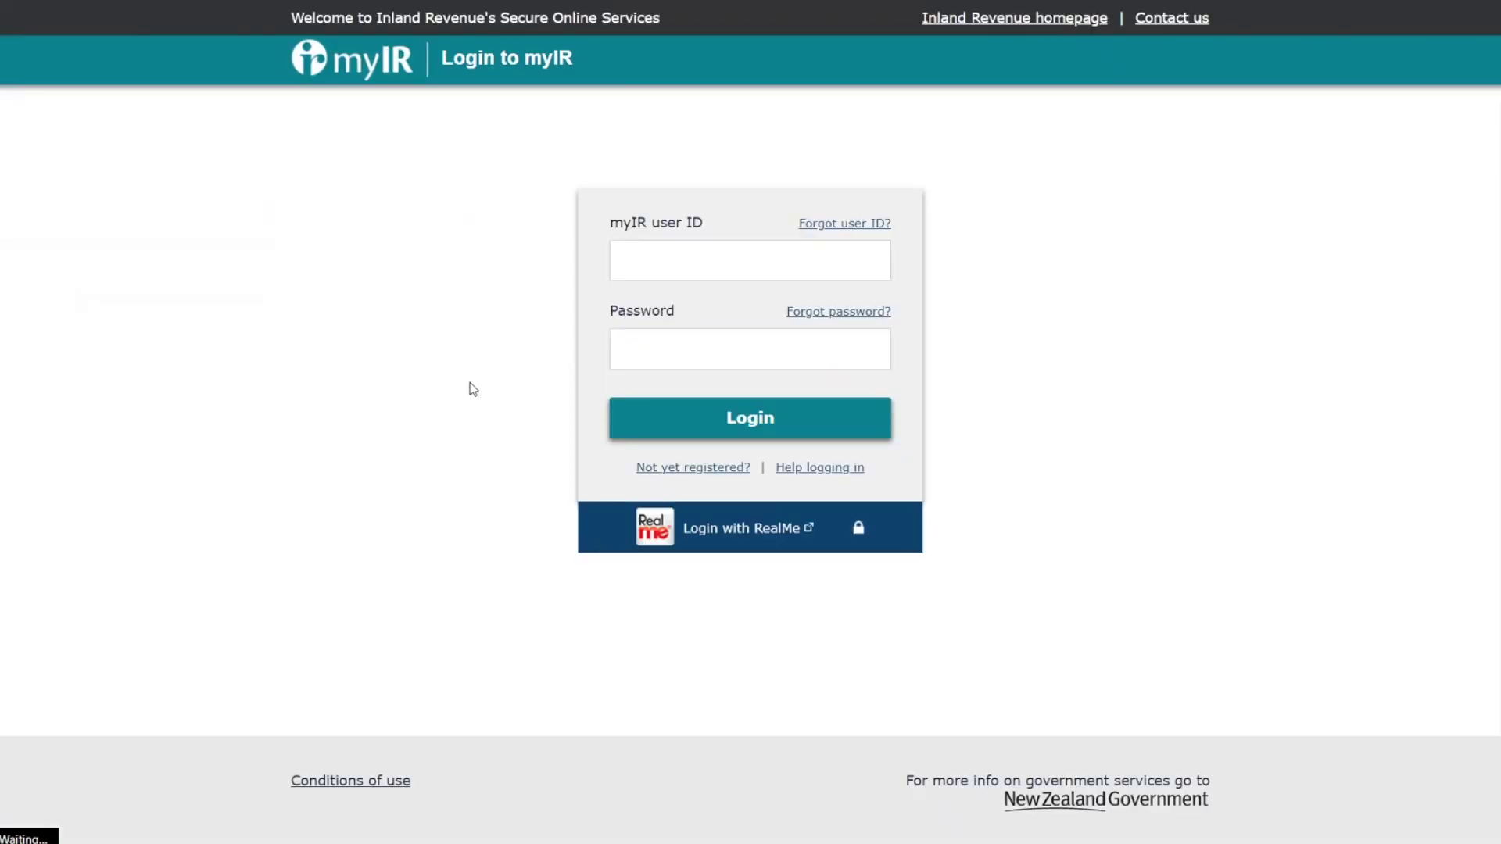
left_click(684, 261)
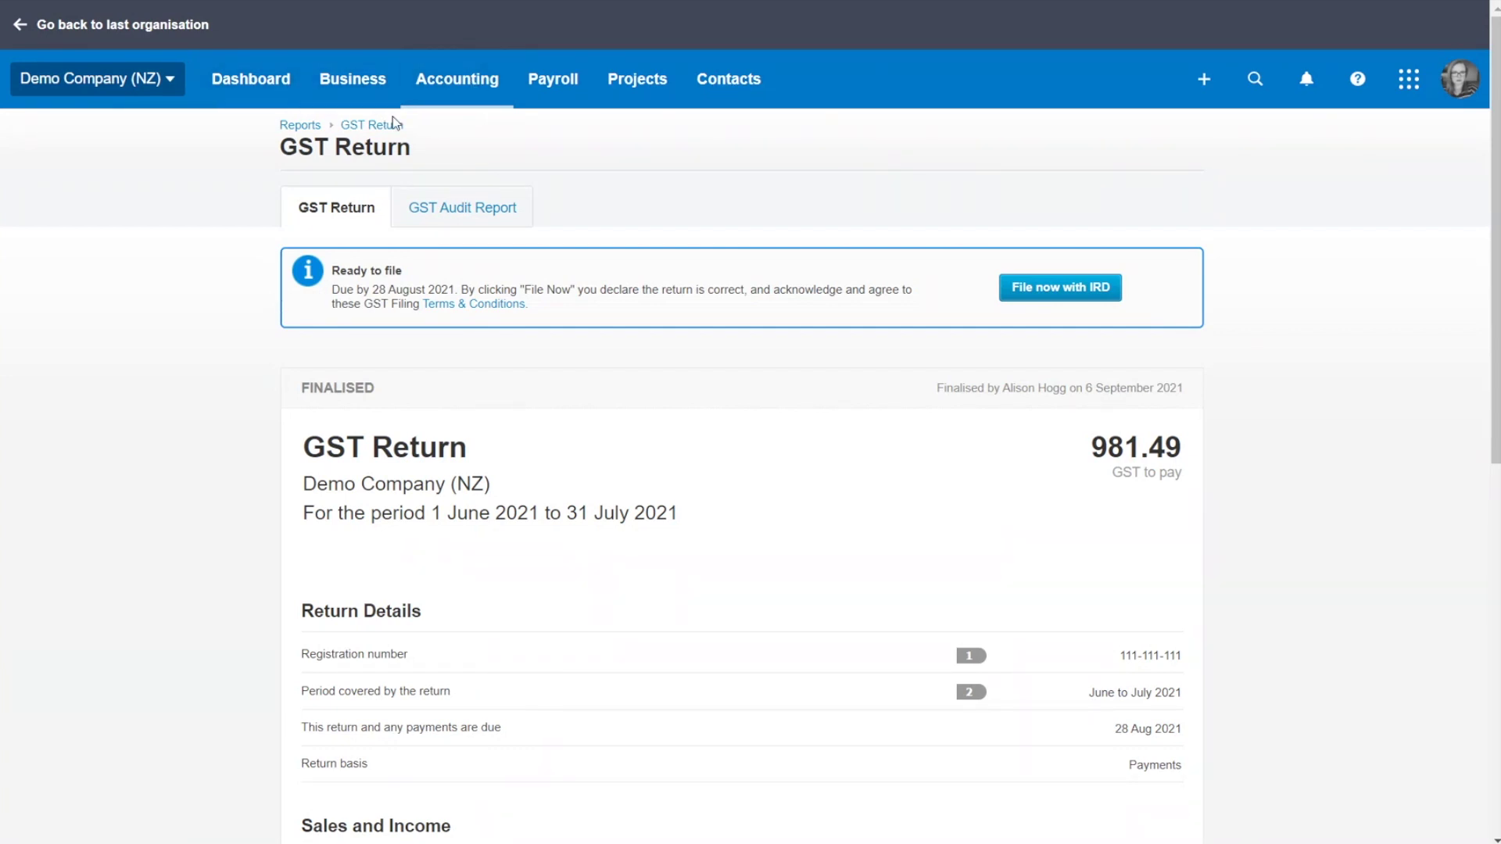
Open the Invoices list and start a new sales invoice
left_click(353, 81)
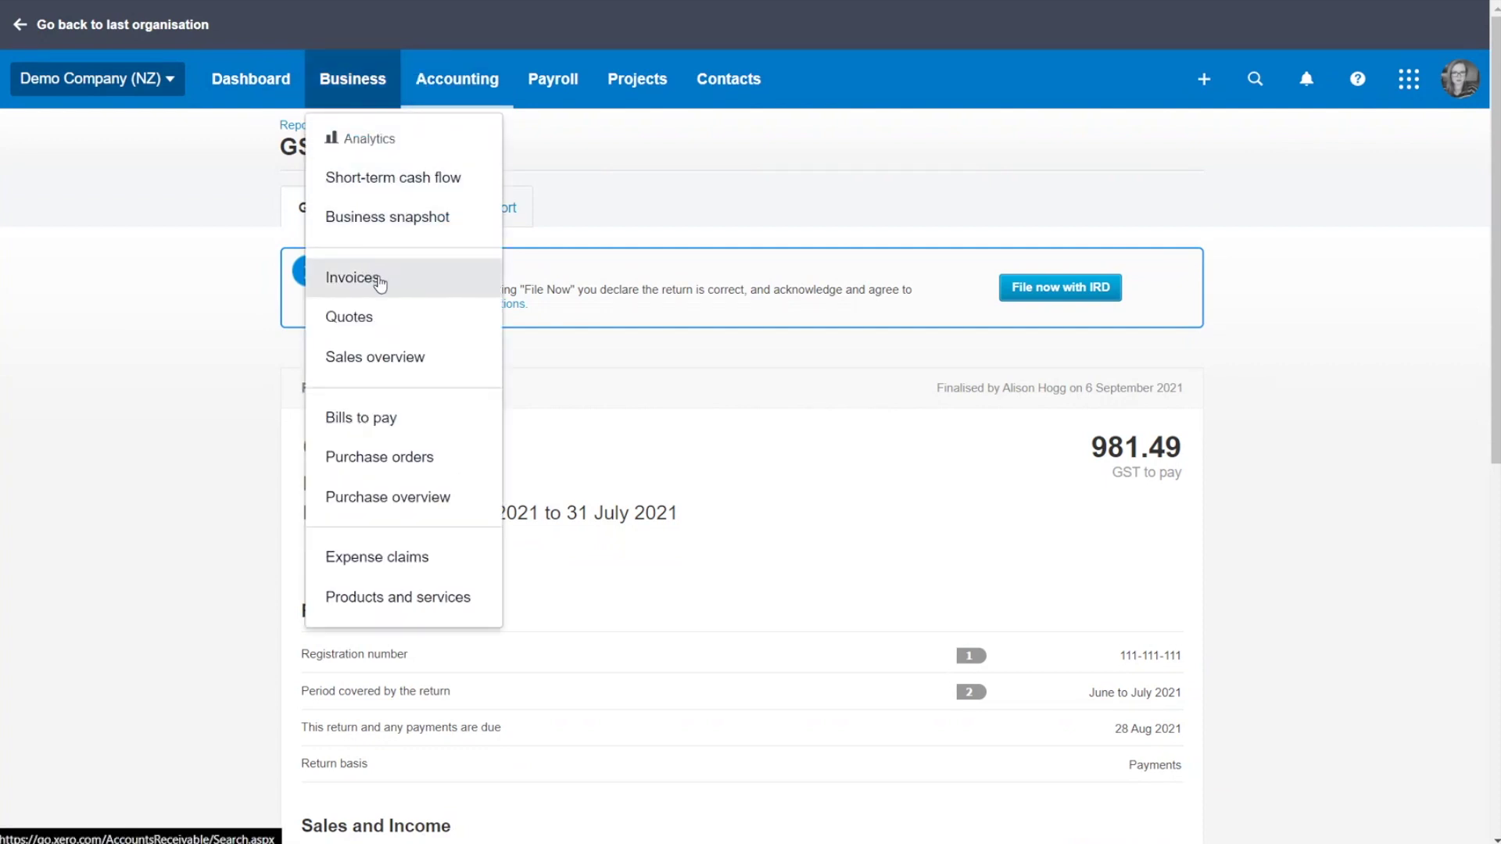
left_click(384, 280)
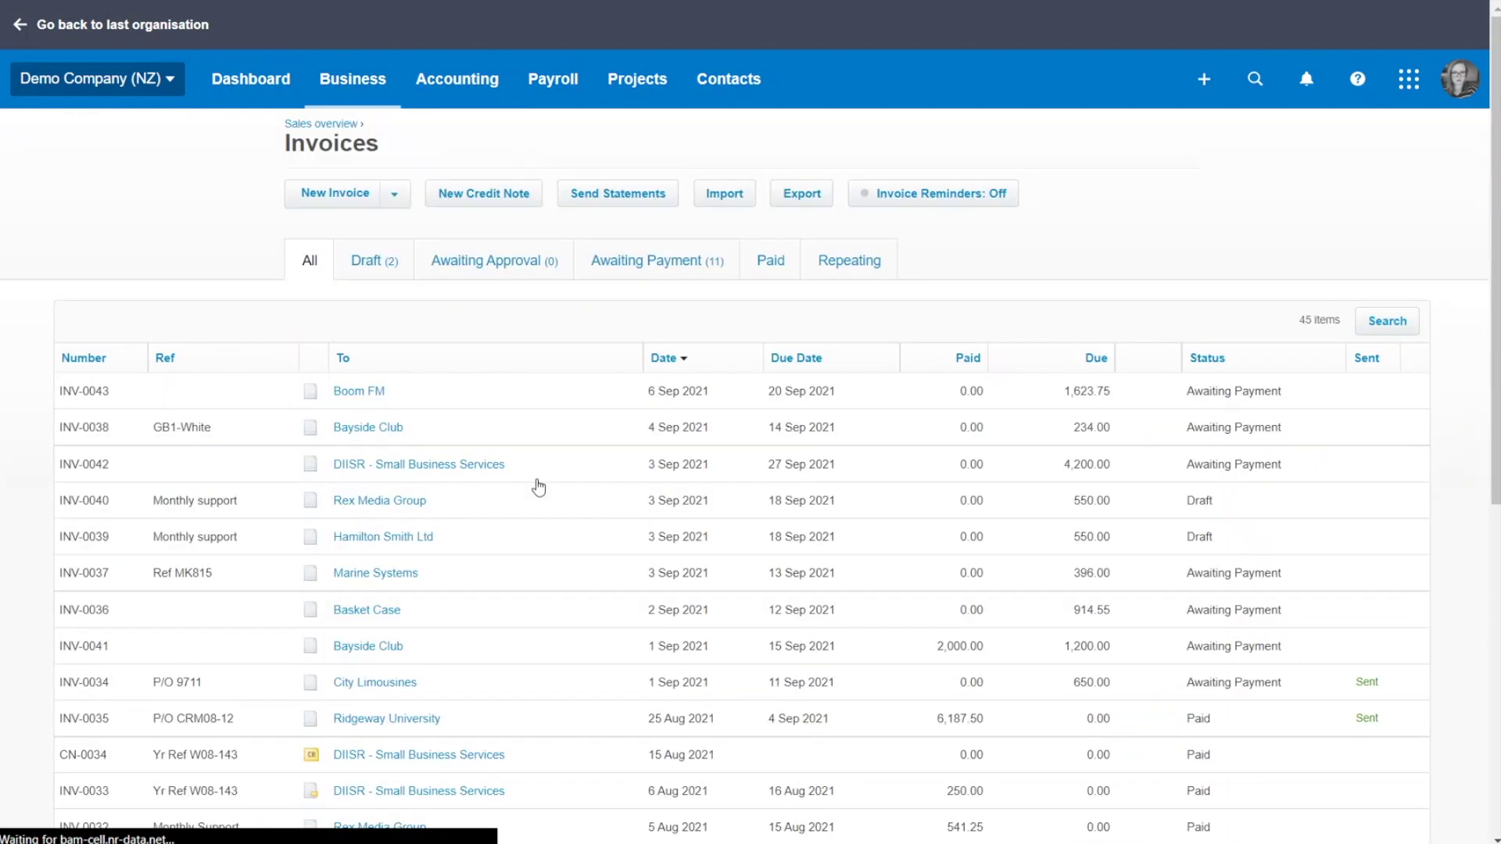
left_click(342, 197)
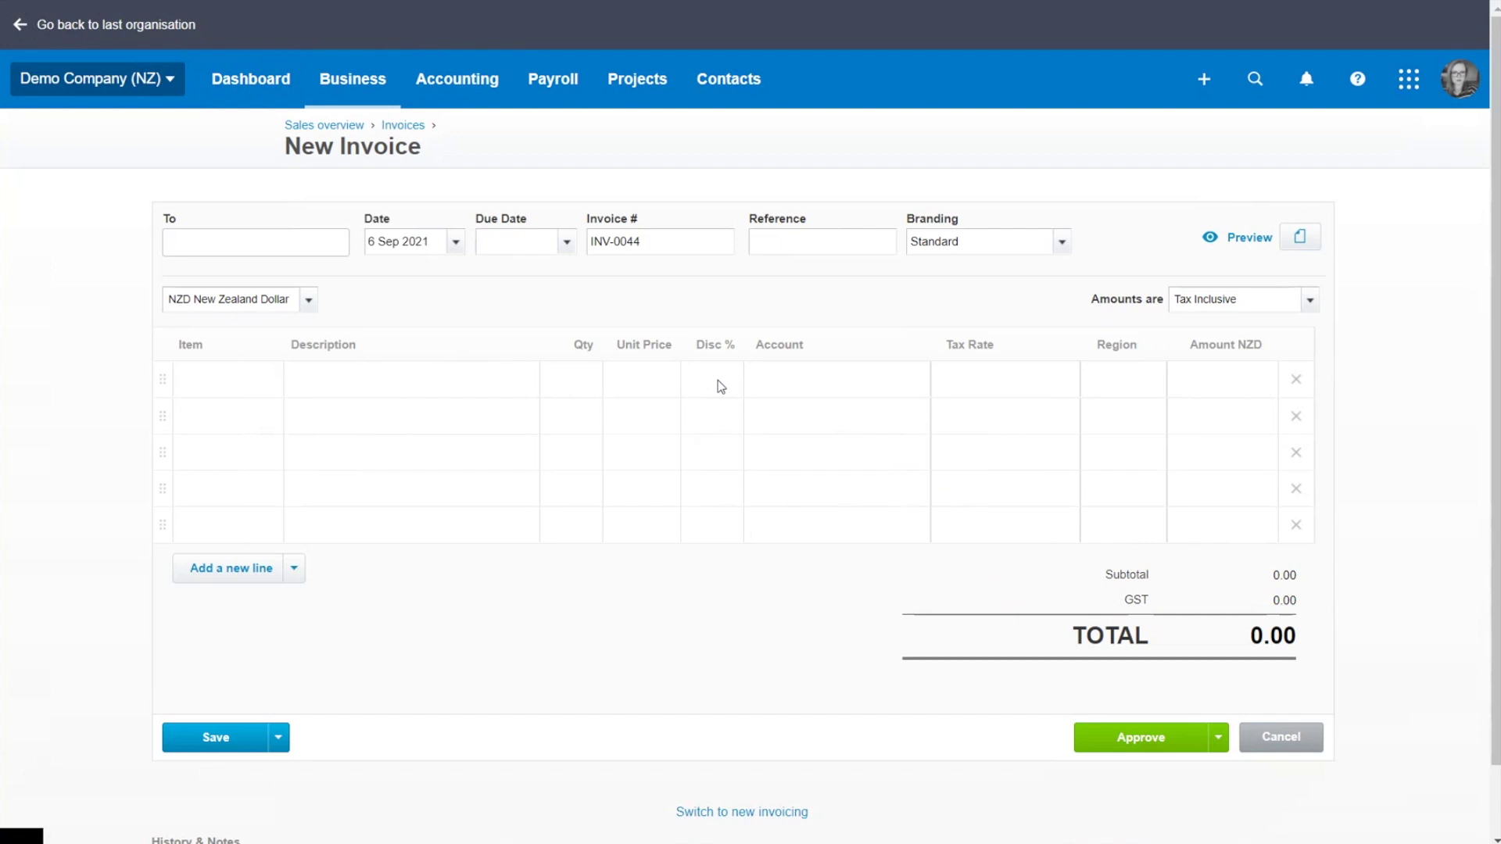
Look up accounts for the invoice's first line by "ligh" and 445, then view the full account list and the file attachment option
left_click(830, 379)
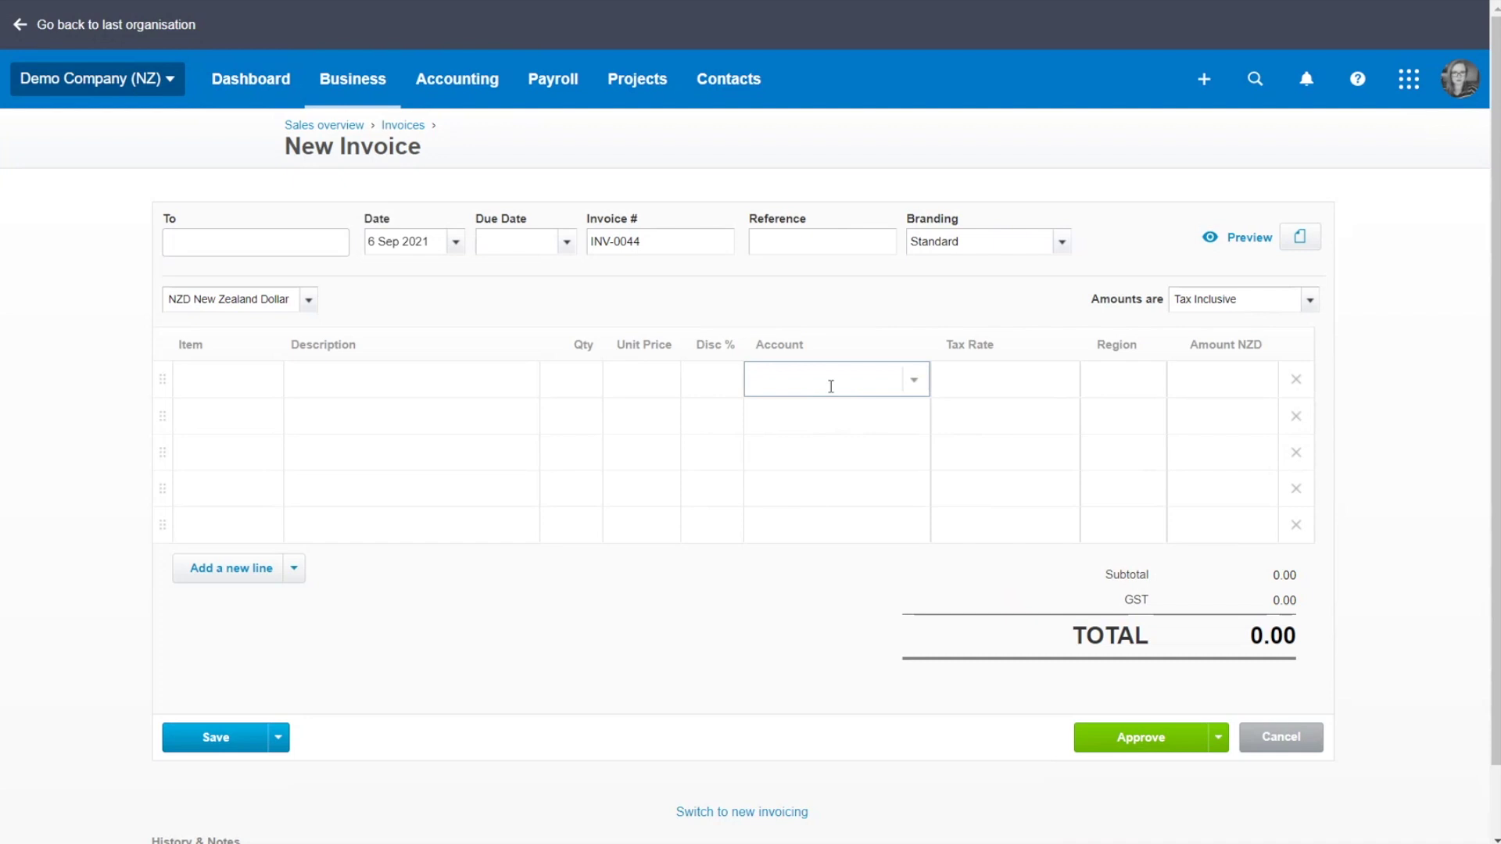
type("ligh")
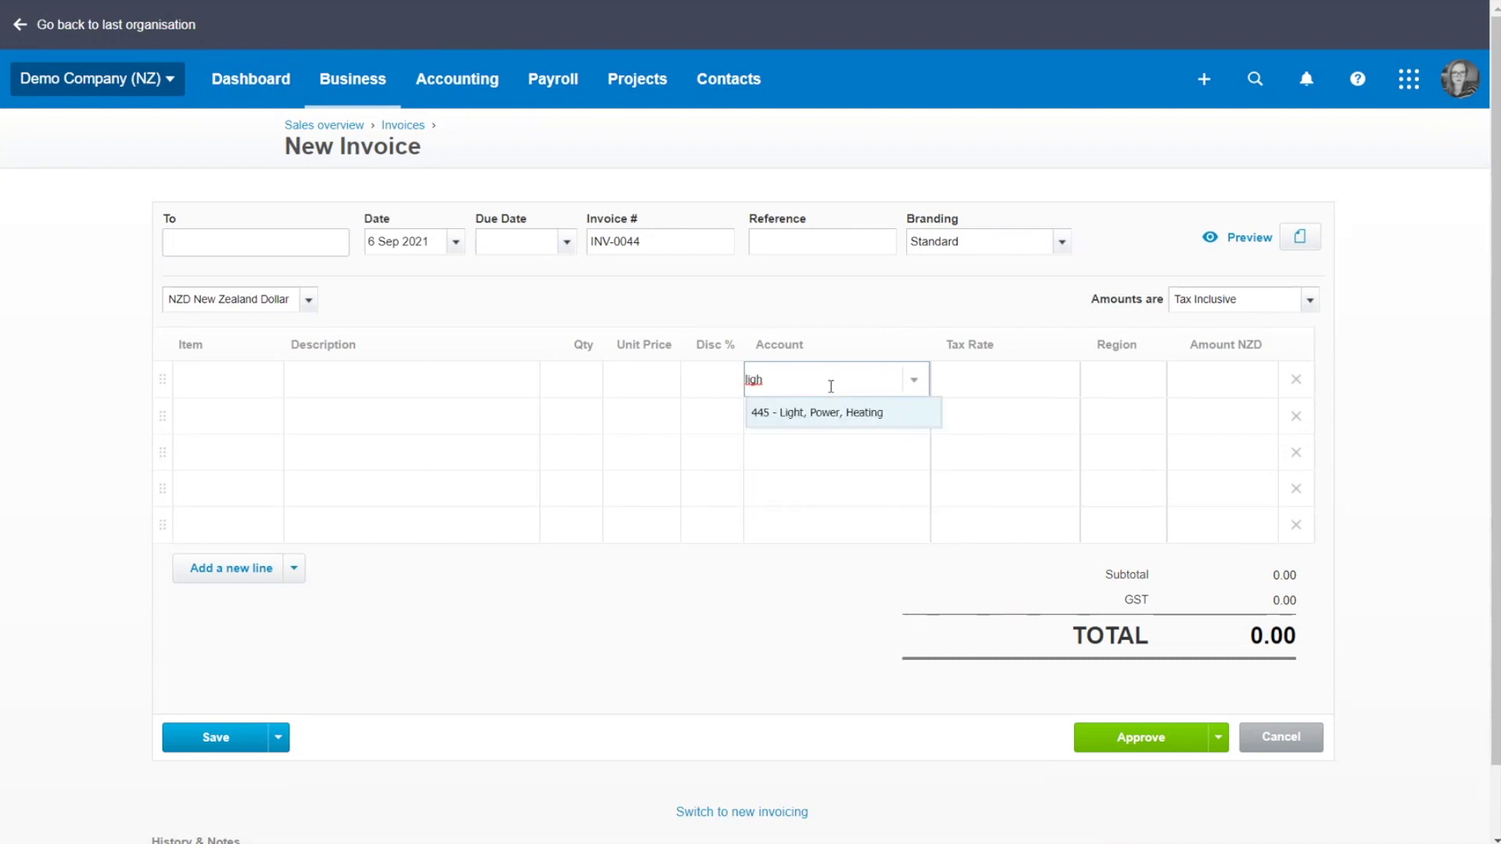
key("Escape")
left_click(833, 391)
type("445")
key("Escape")
left_click(831, 387)
left_click(913, 382)
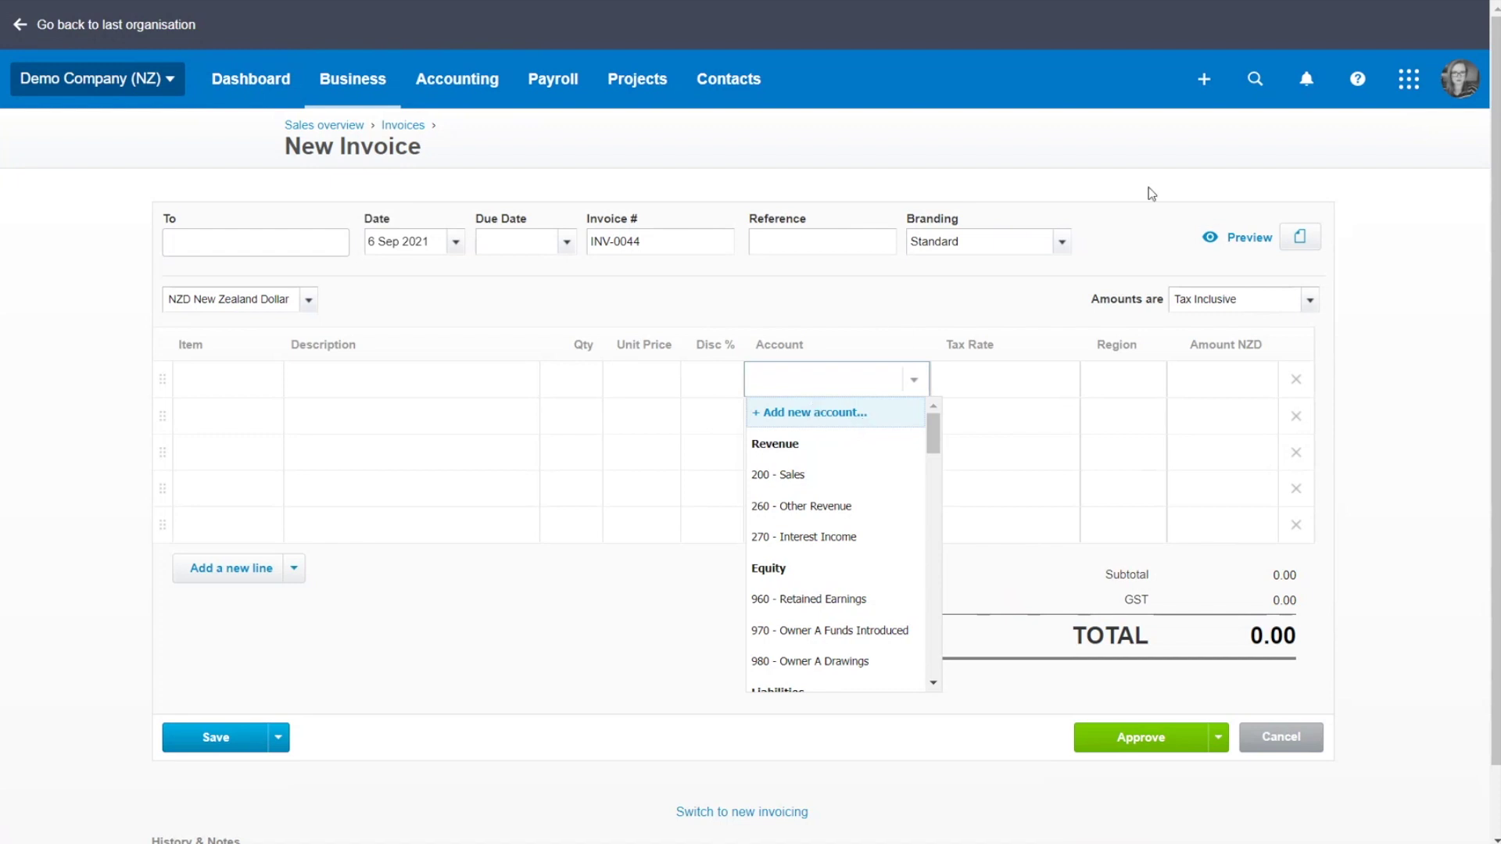
left_click(1300, 236)
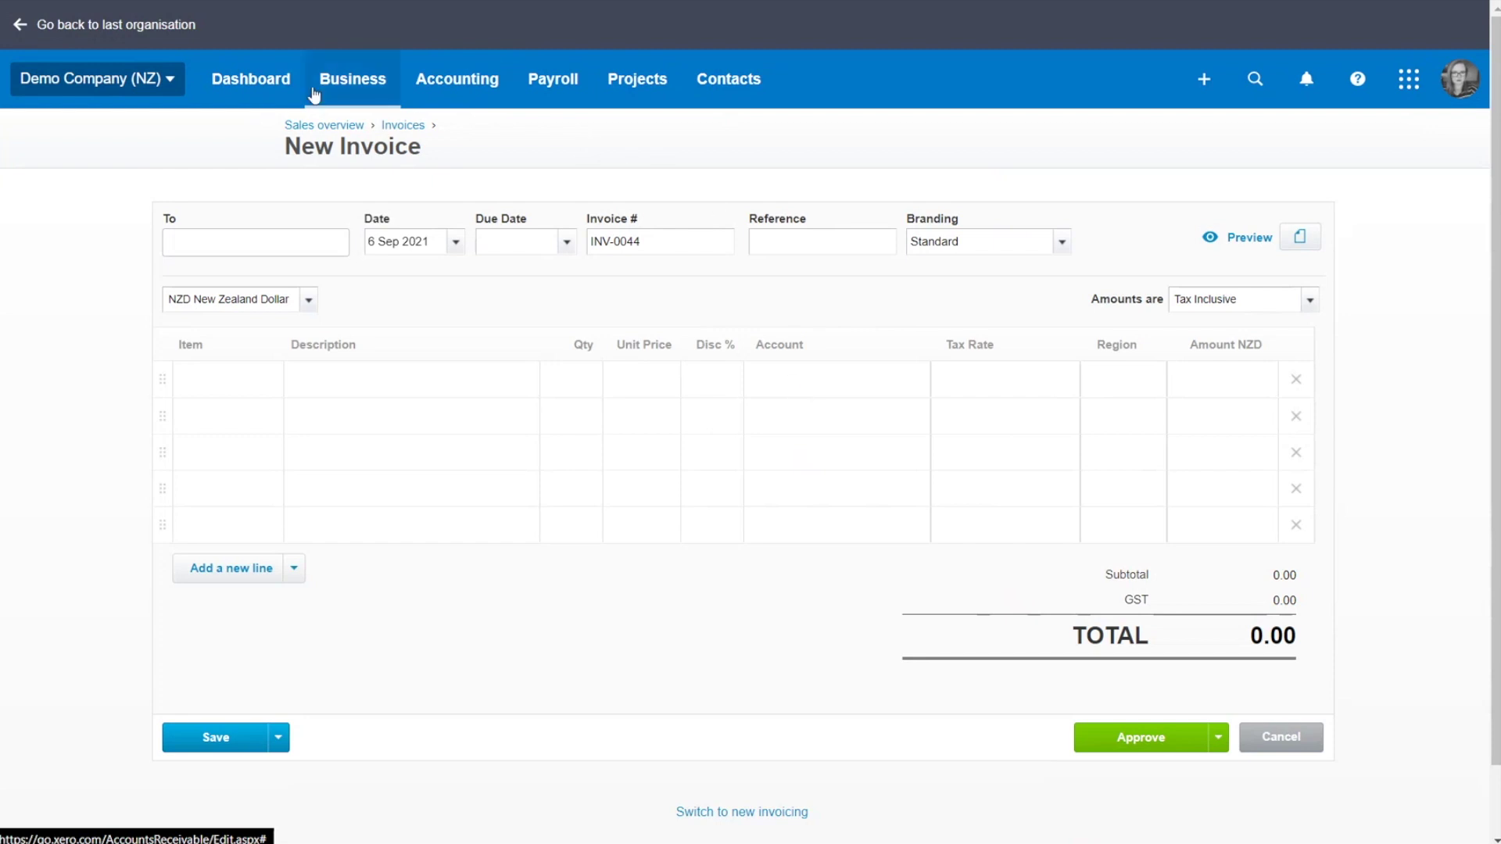
Leave the blank invoice for the dashboard, then open the full Reports list
left_click(273, 93)
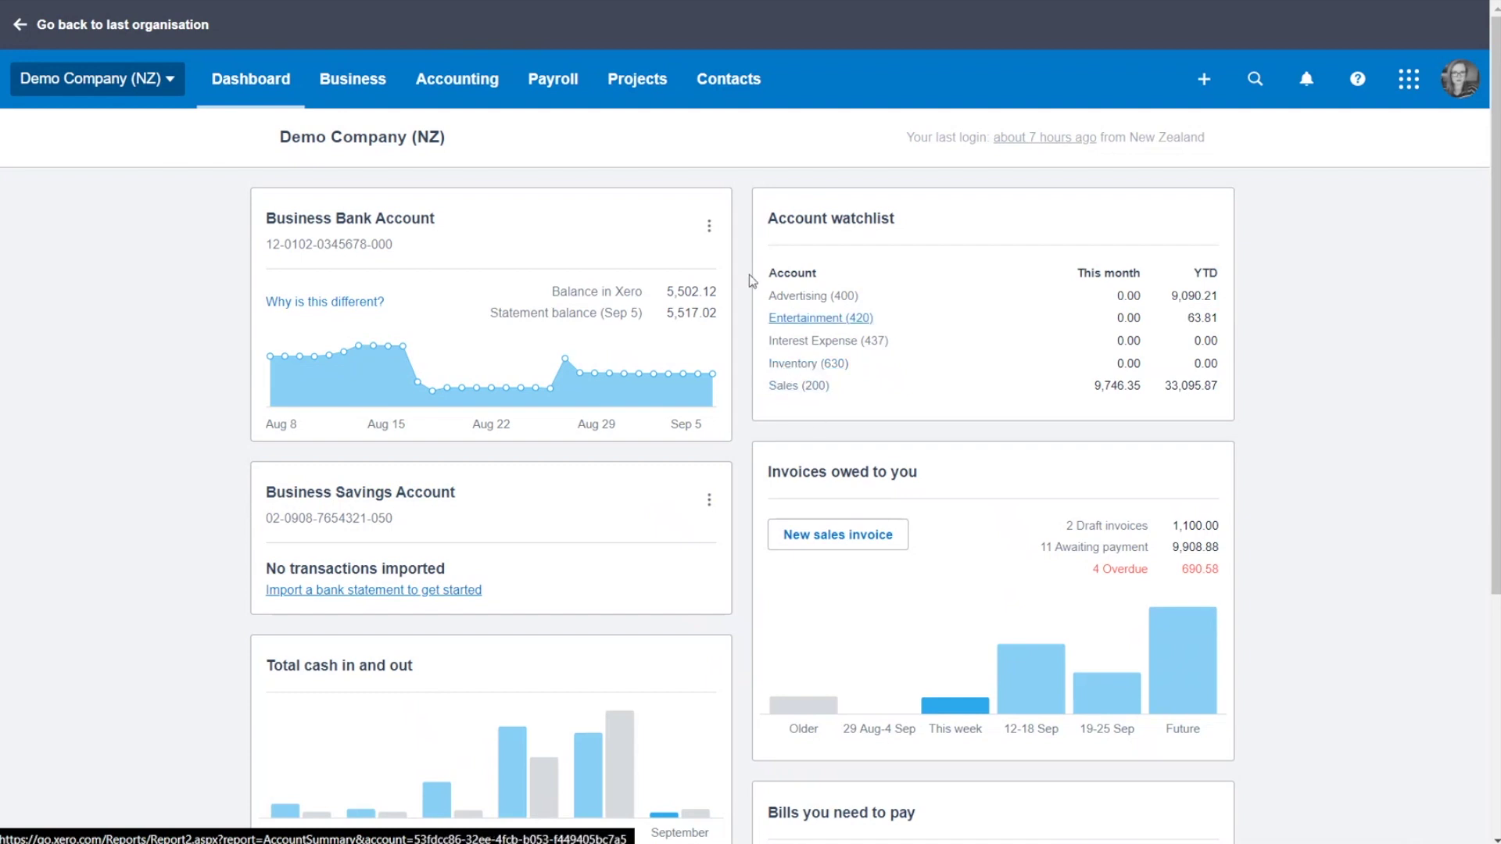
left_click(491, 95)
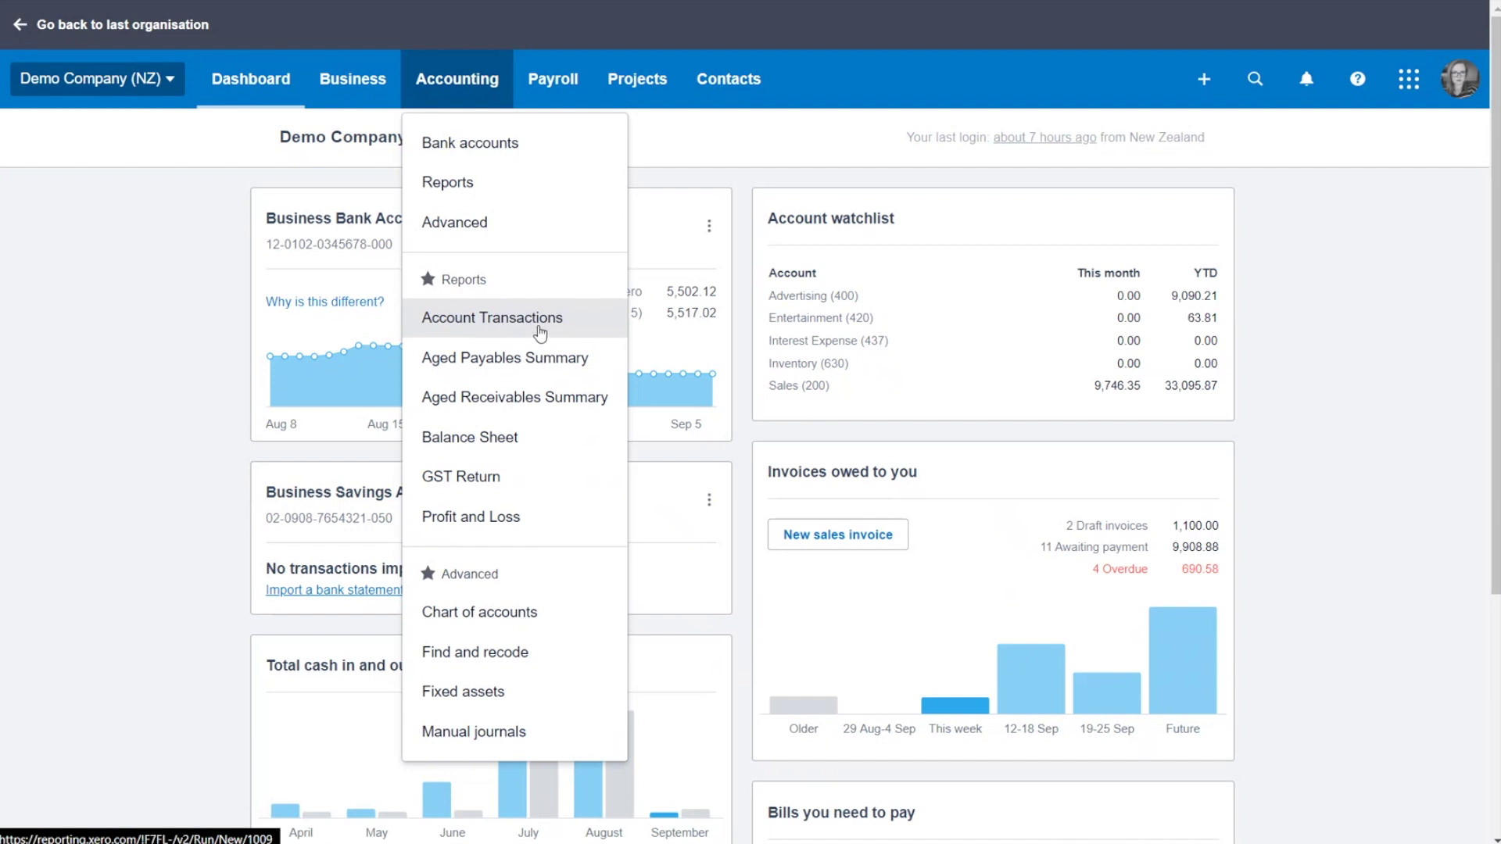
left_click(465, 183)
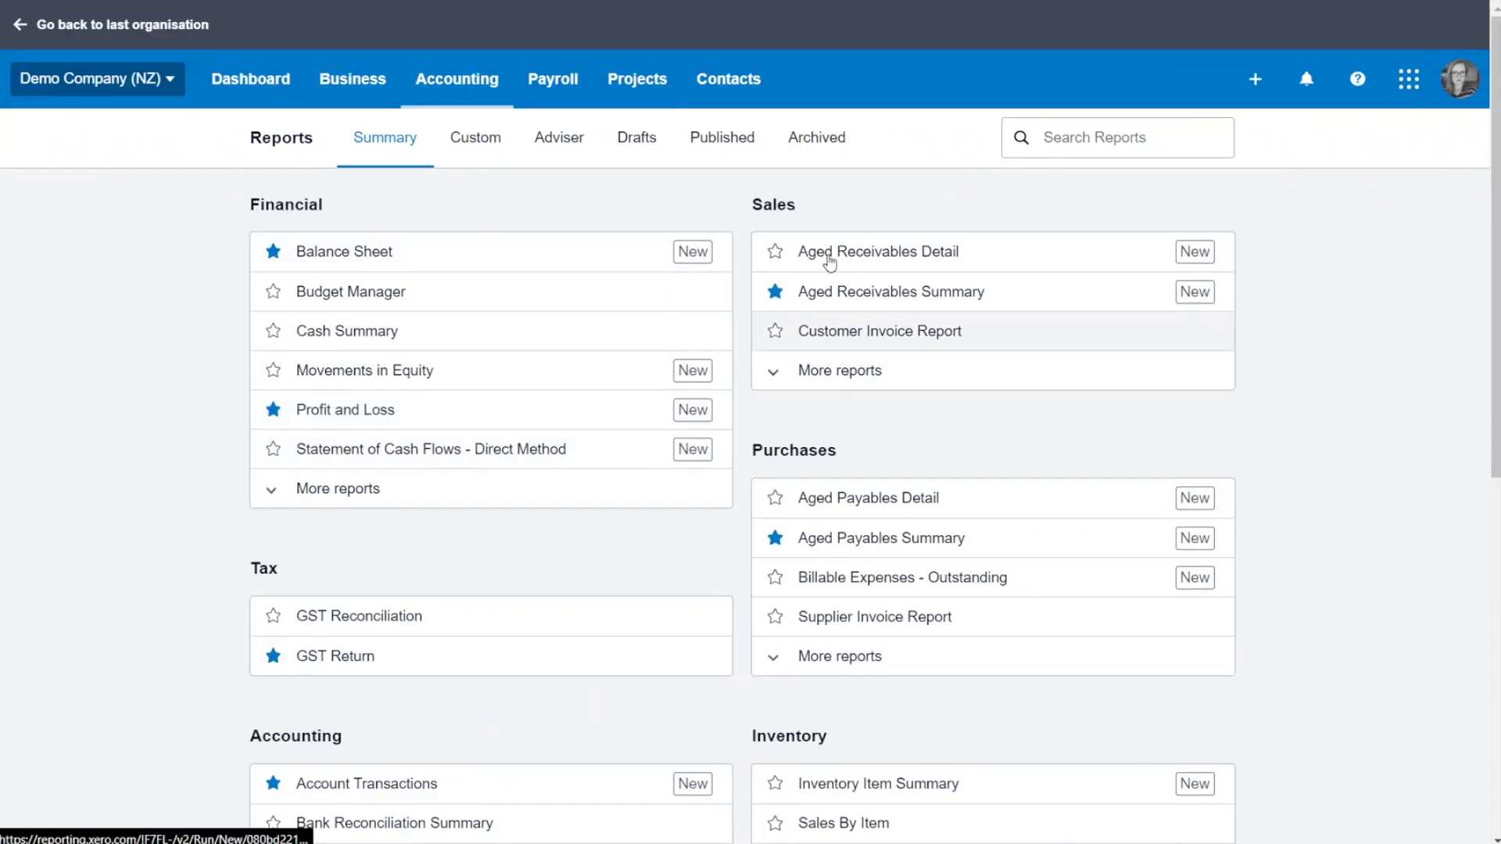
Favourite Aged Receivables Detail and Aged Payables Detail in place of their Summary reports, and check the favourites in the accounting shortcuts
left_click(781, 295)
left_click(779, 258)
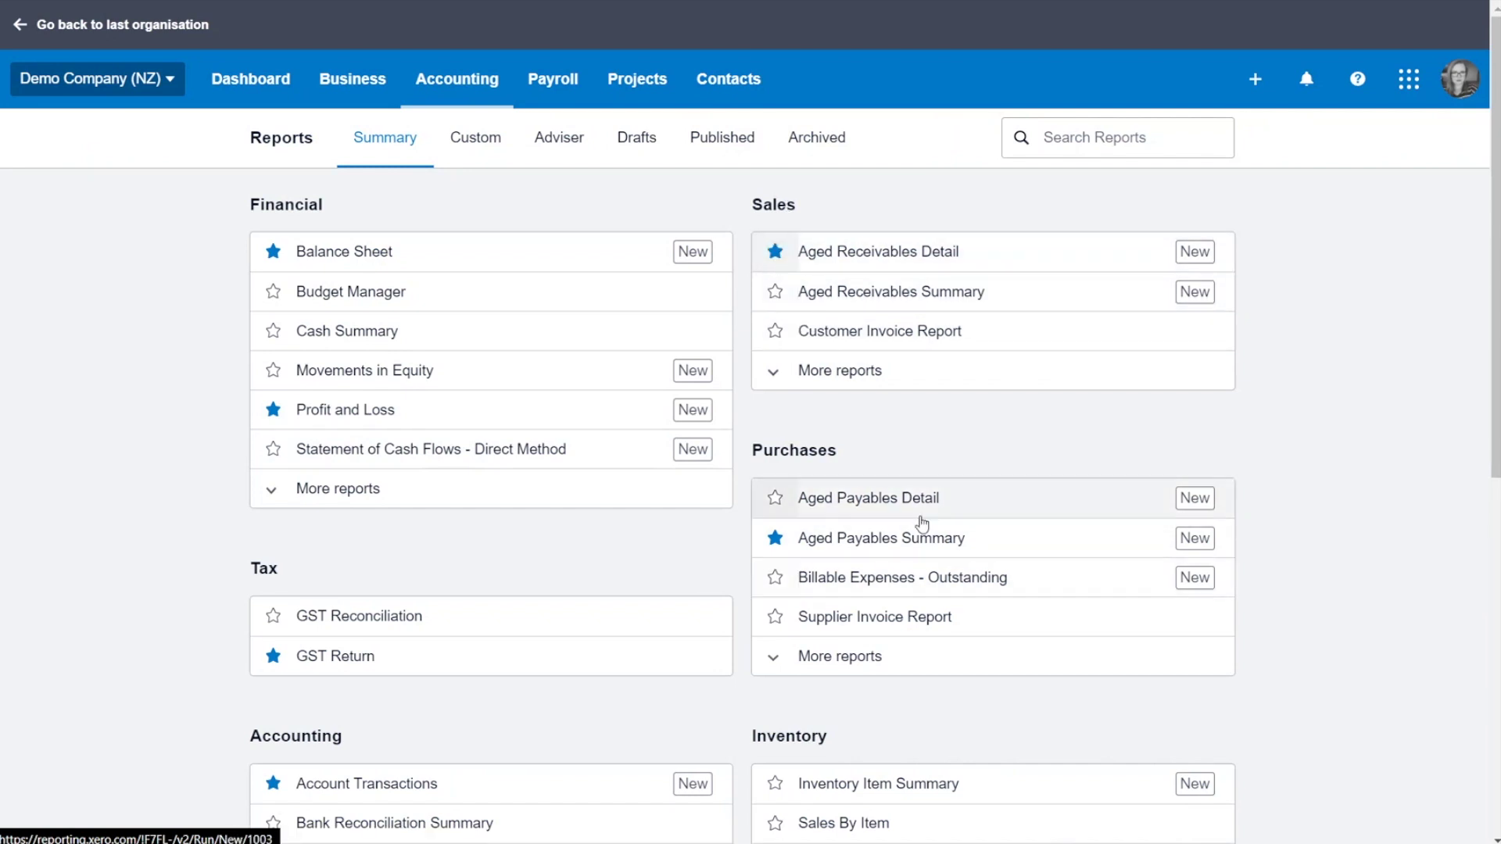
left_click(775, 498)
left_click(775, 538)
left_click(442, 90)
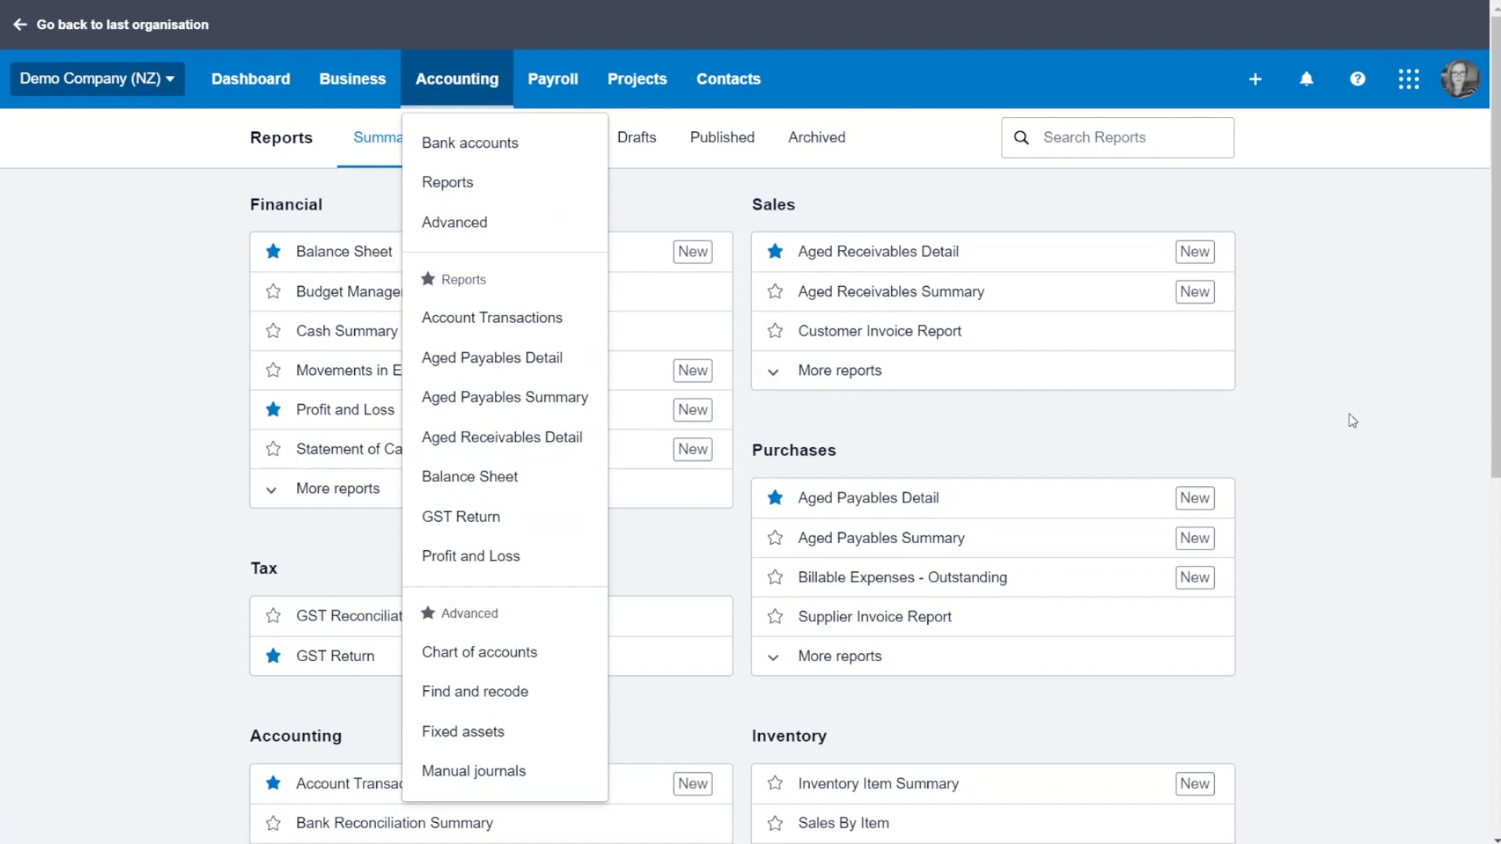
left_click(1373, 423)
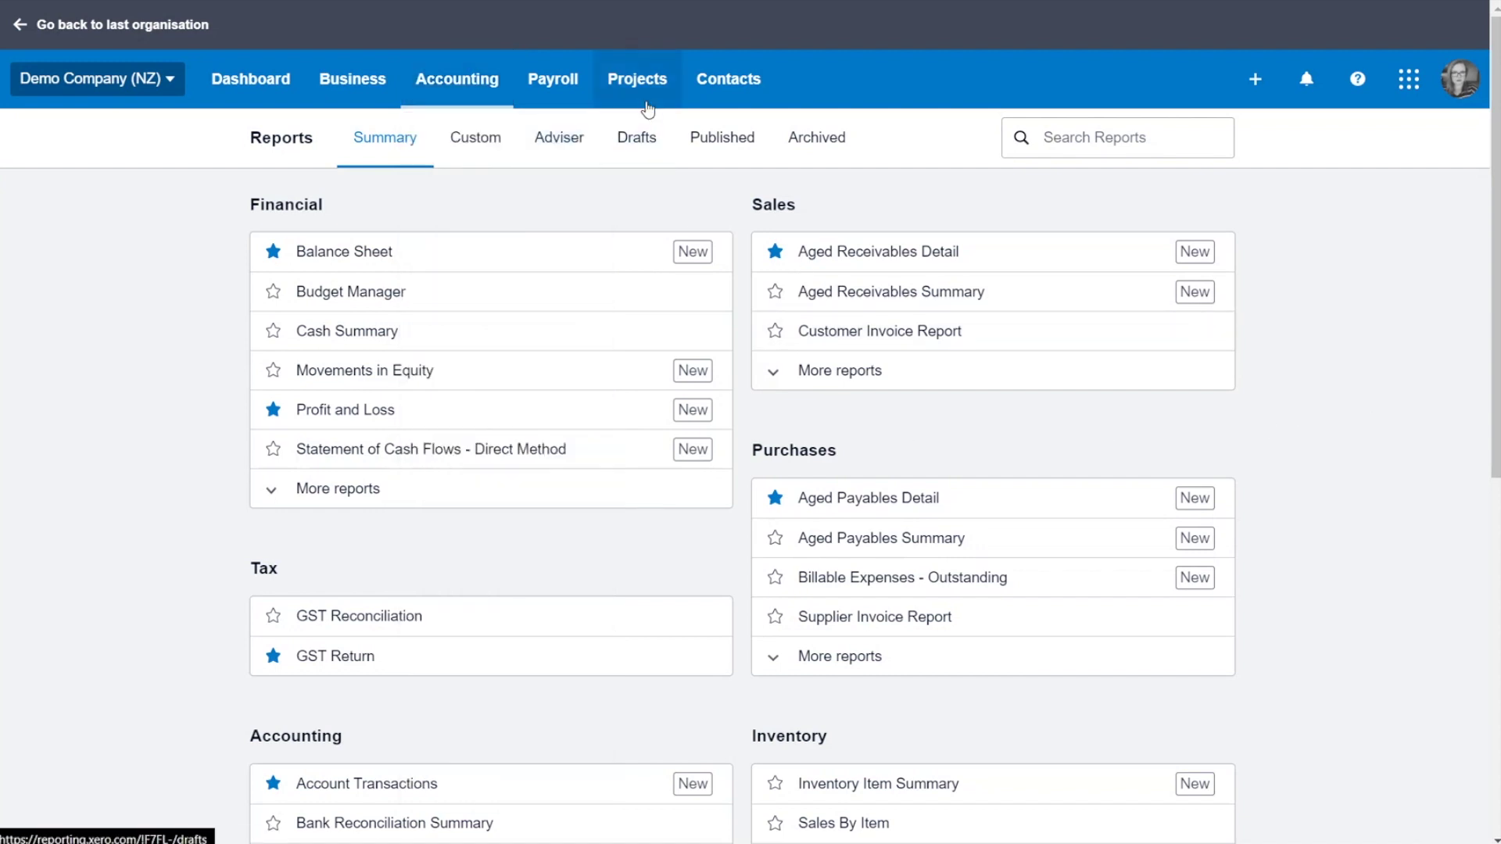
Return to the dashboard and review the bank, cash flow, invoices owed and bills to pay panels
left_click(223, 92)
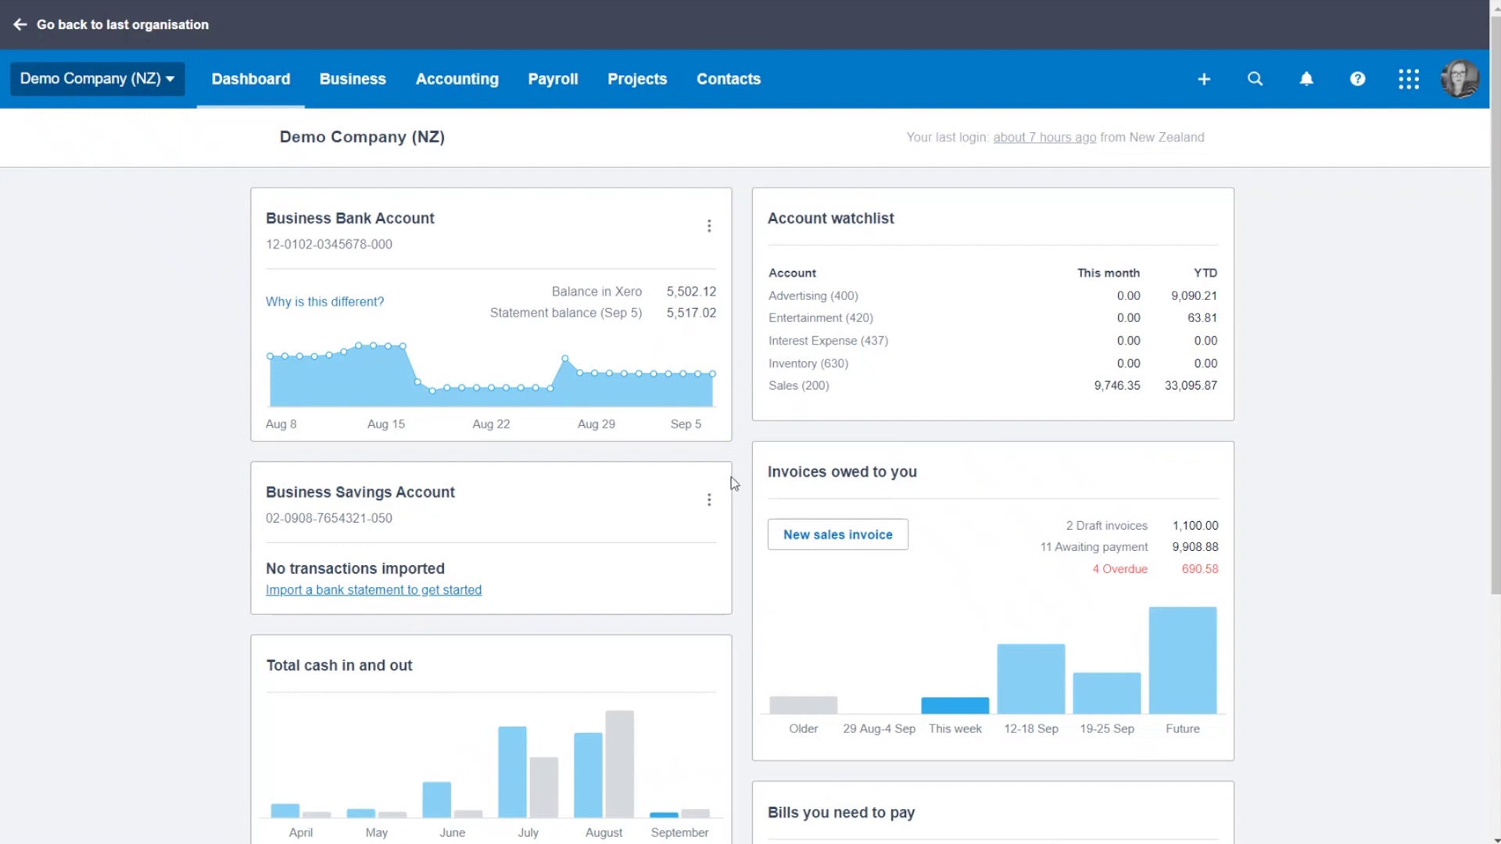
scroll(735, 469, "down", 4)
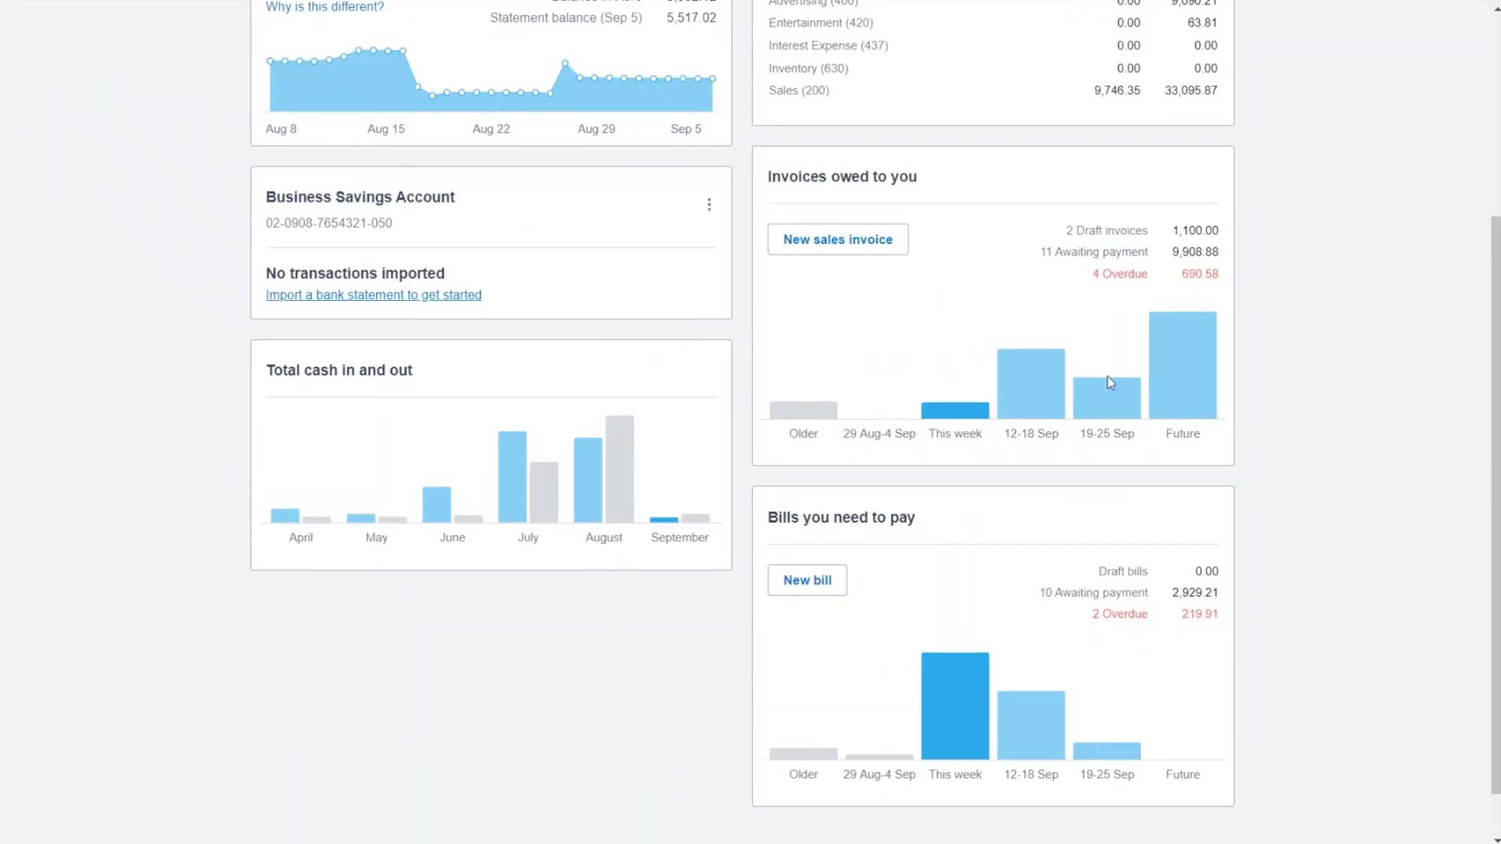
scroll(724, 382, "up", 4)
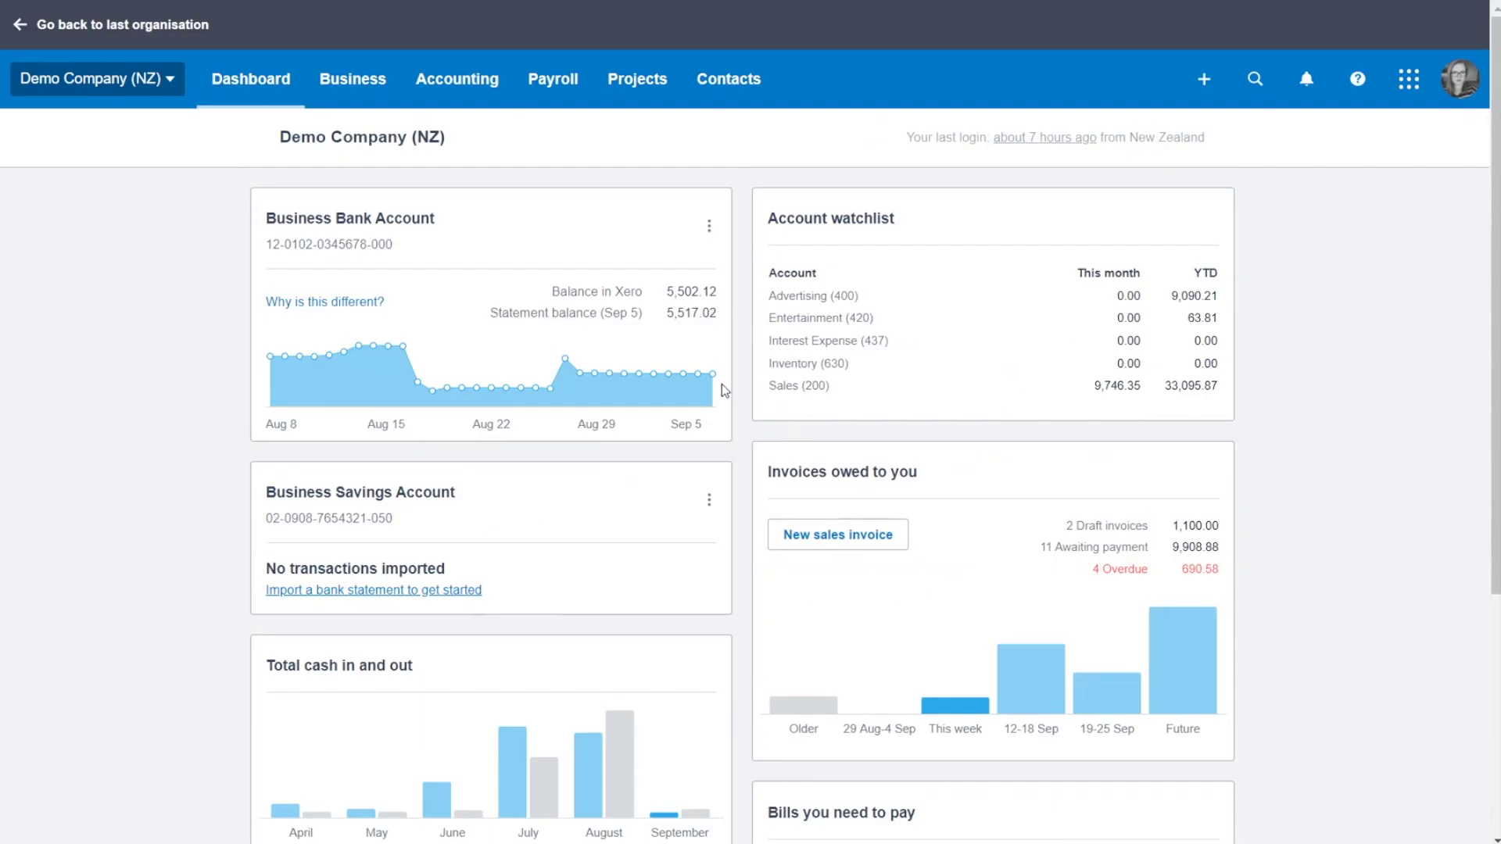
mouse_move(864, 35)
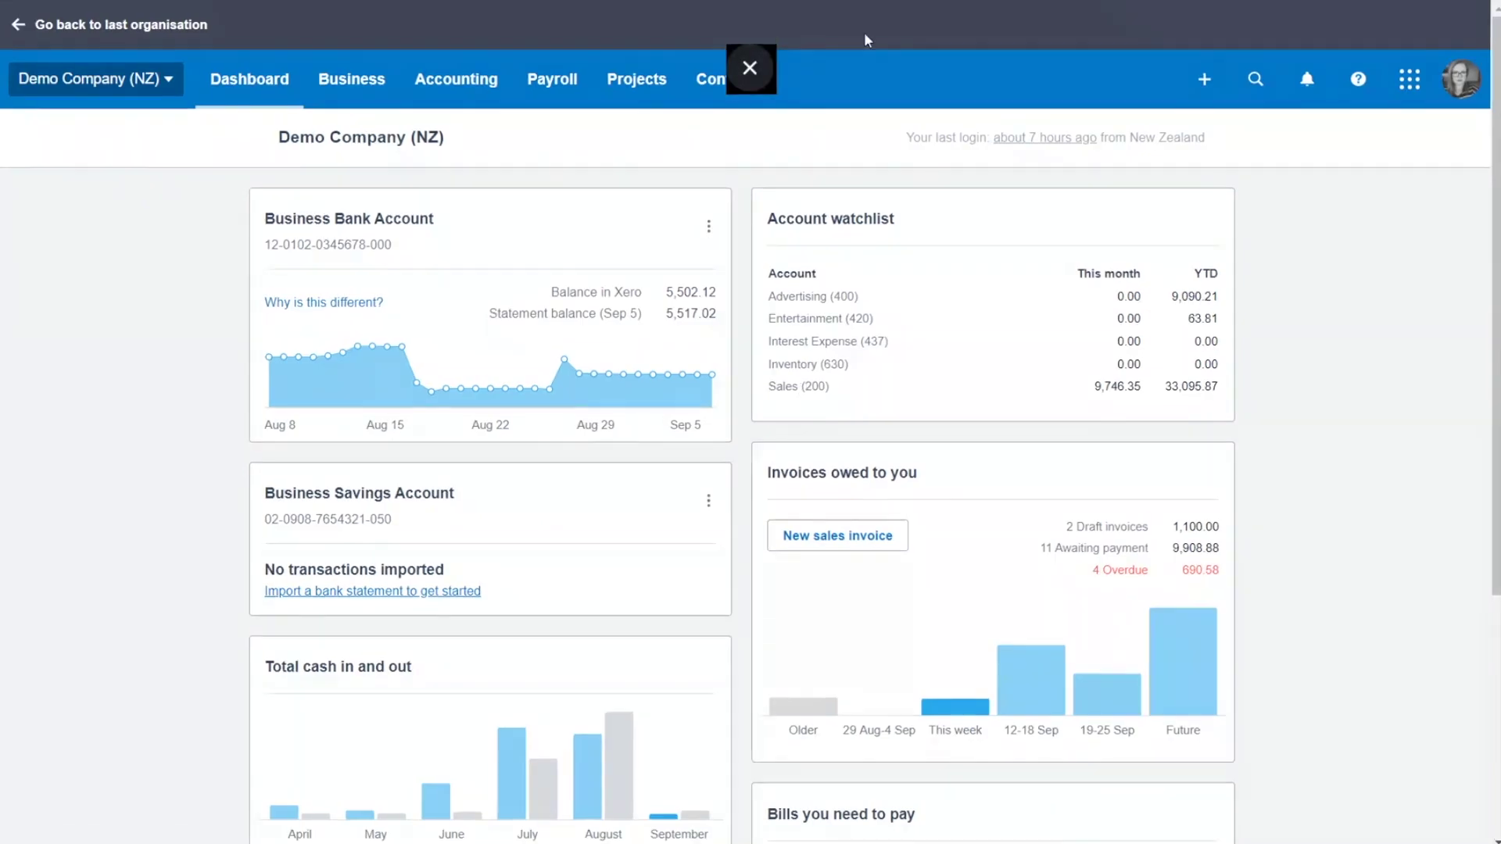